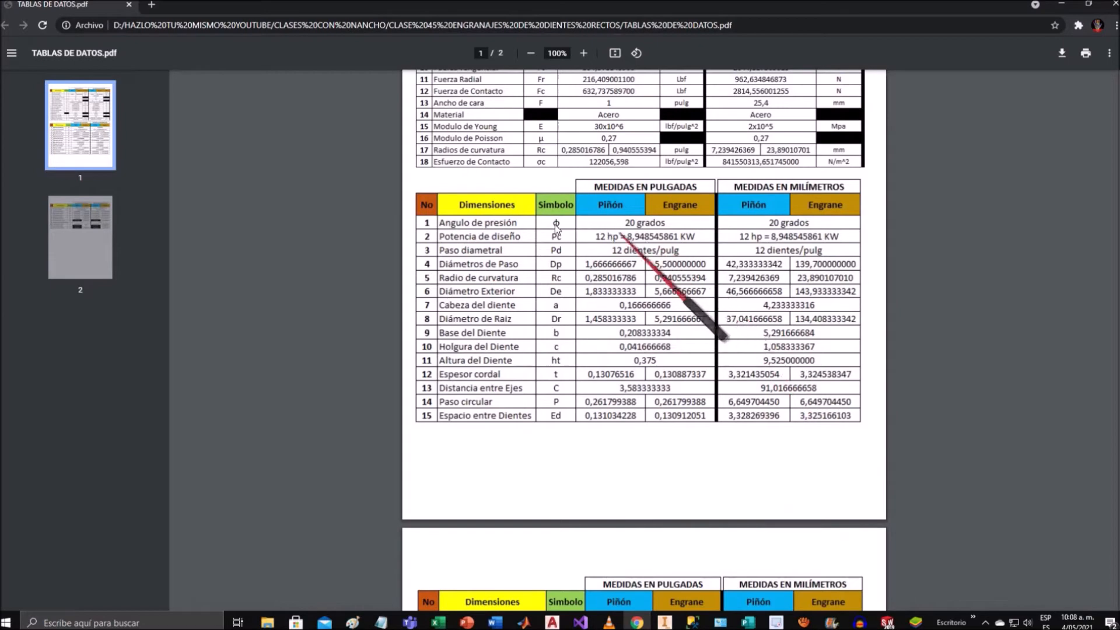
# Check the pinion dimensions on the second page of the data tables, and start a new part in SOLIDWORKS.
pyautogui.scroll(-3, 552, 234)
pyautogui.scroll(-2, 538, 410)
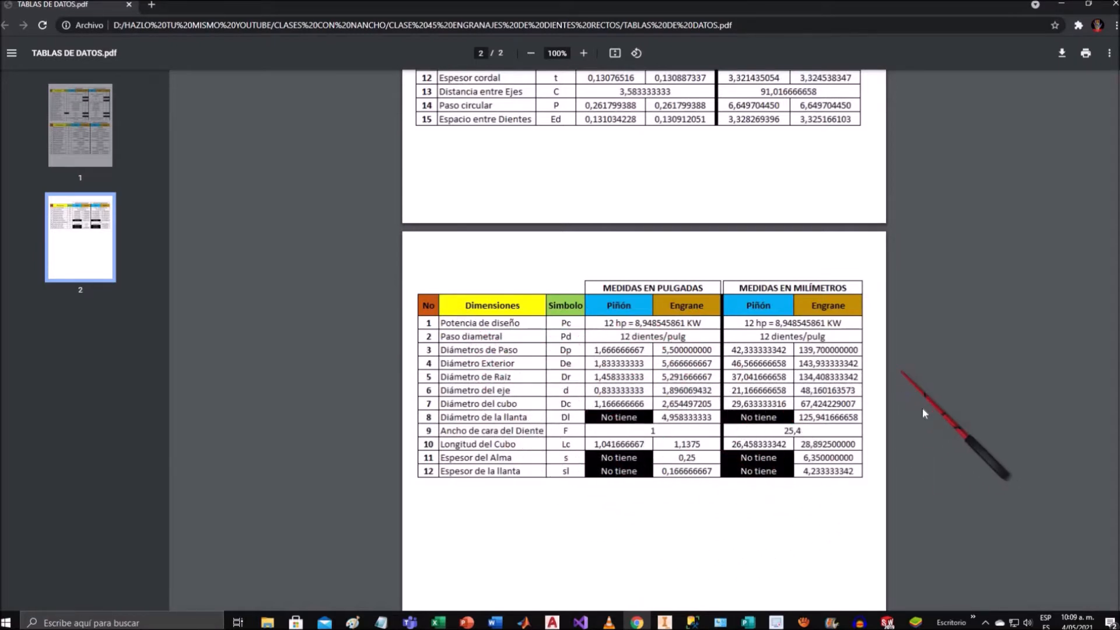
pyautogui.click(888, 622)
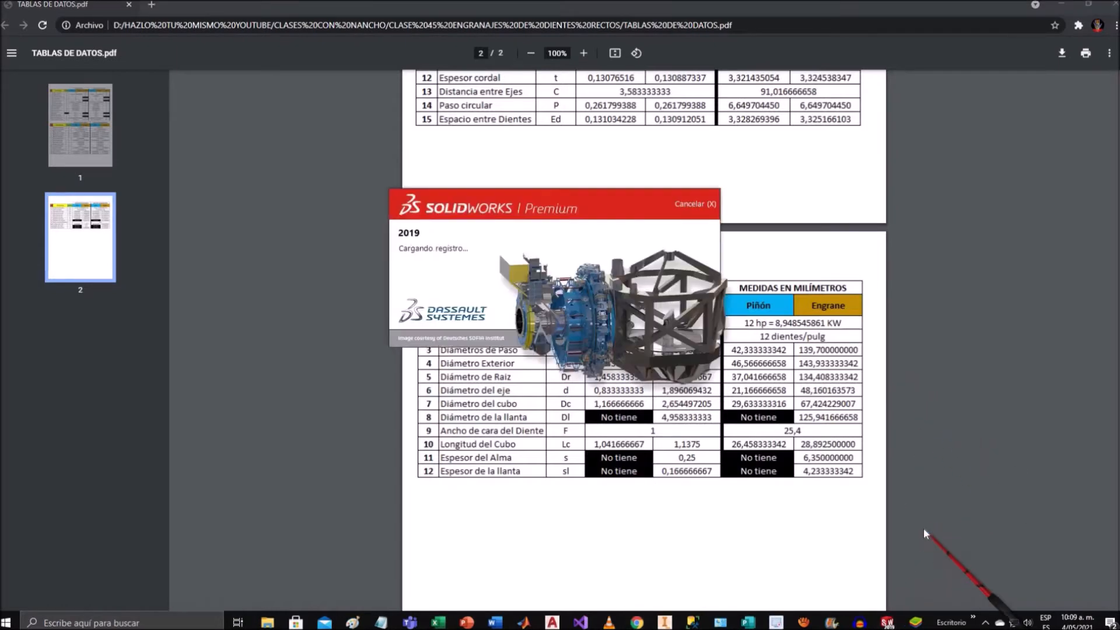
pyautogui.moveTo(887, 622)
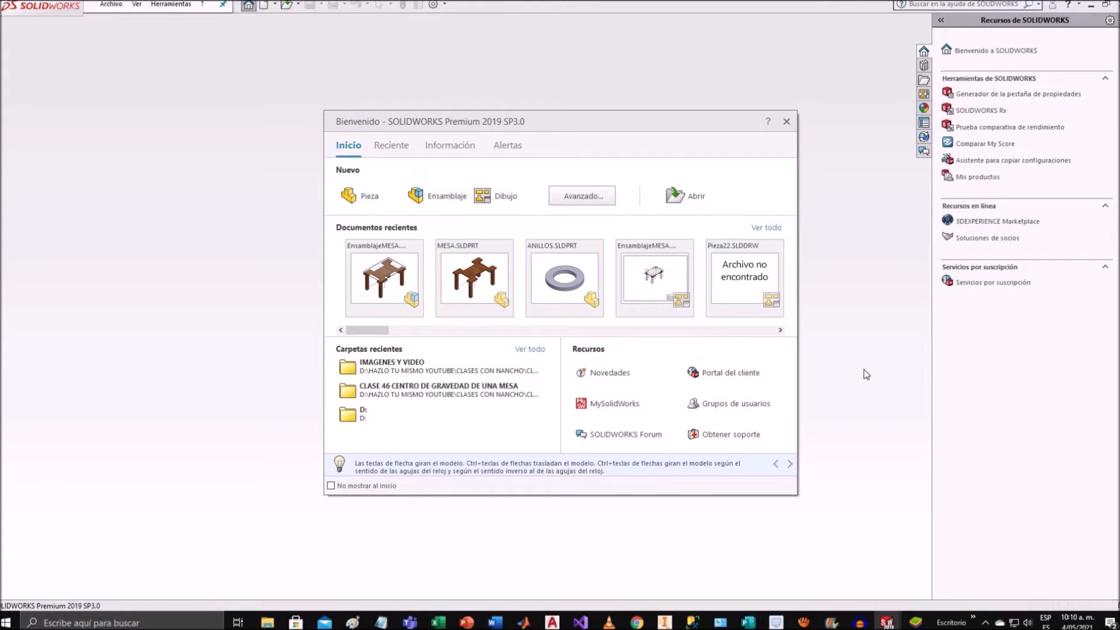
pyautogui.click(366, 196)
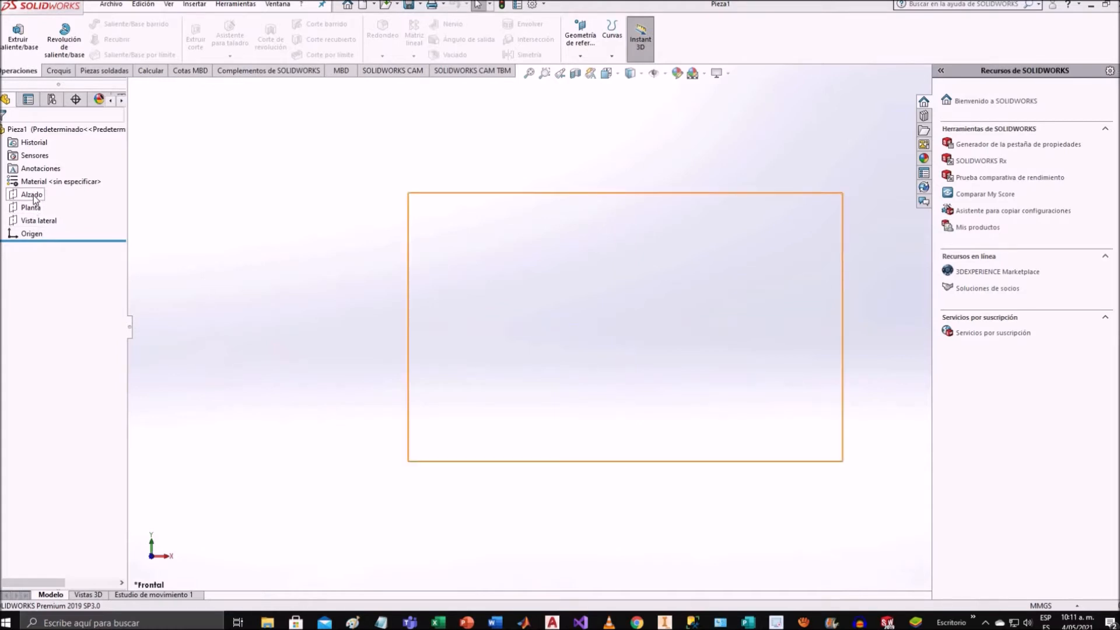
# Start a sketch on the Alzado plane and orient the view normal to it.
pyautogui.click(33, 198)
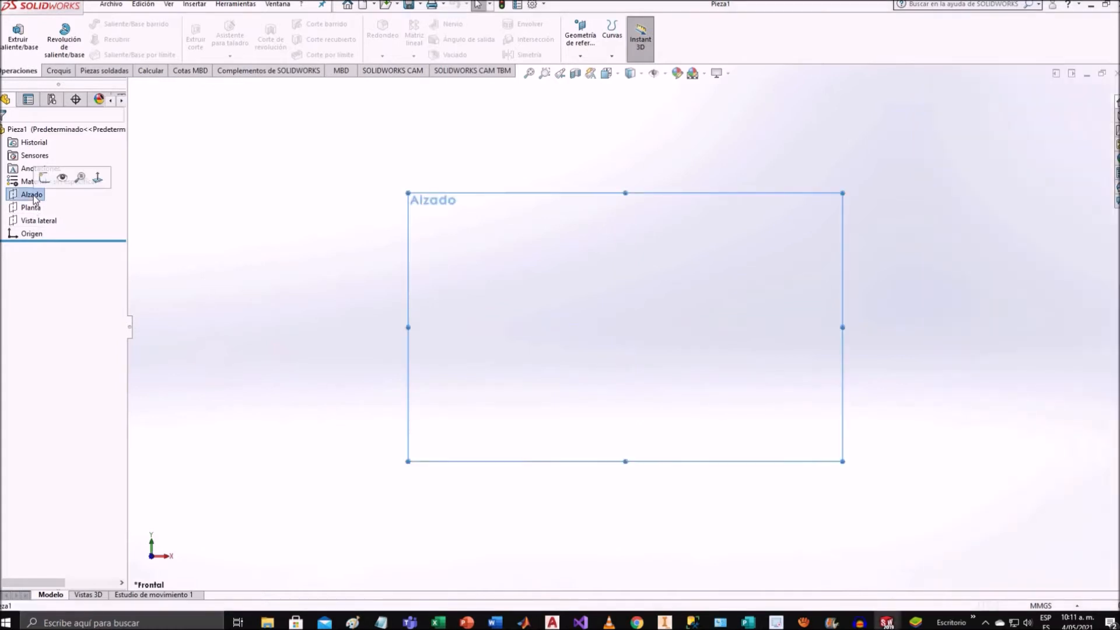
pyautogui.click(43, 178)
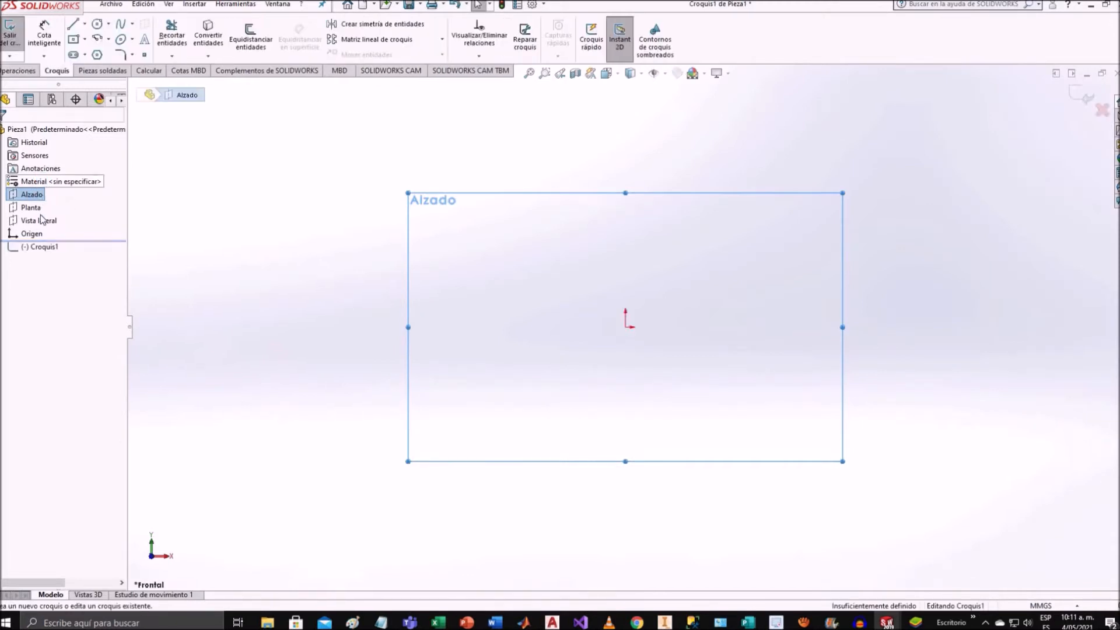
pyautogui.click(37, 247)
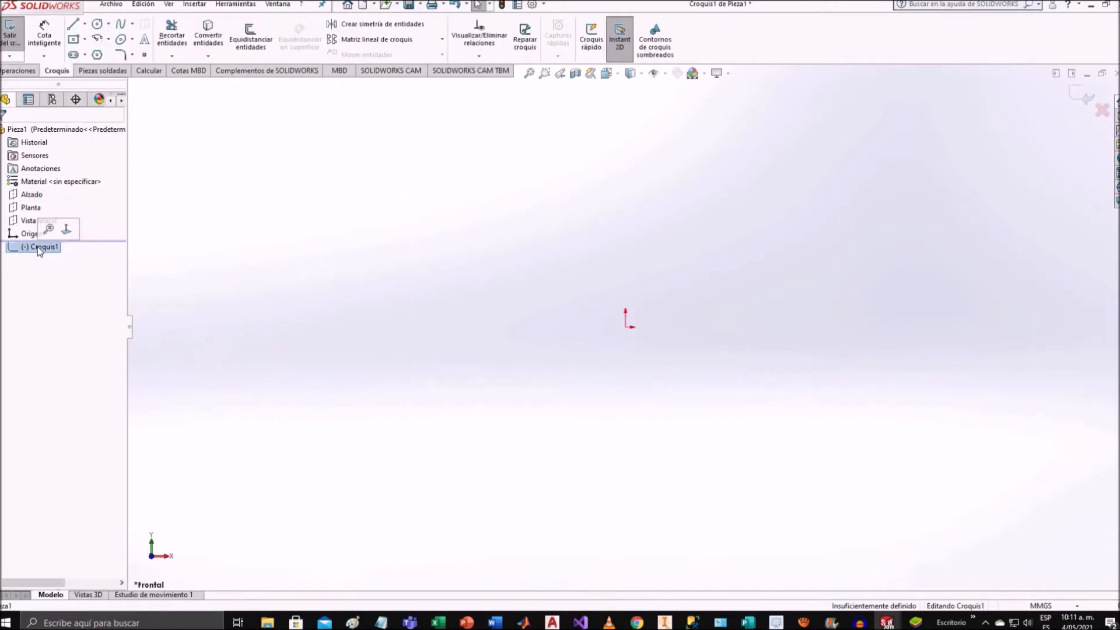
pyautogui.click(66, 231)
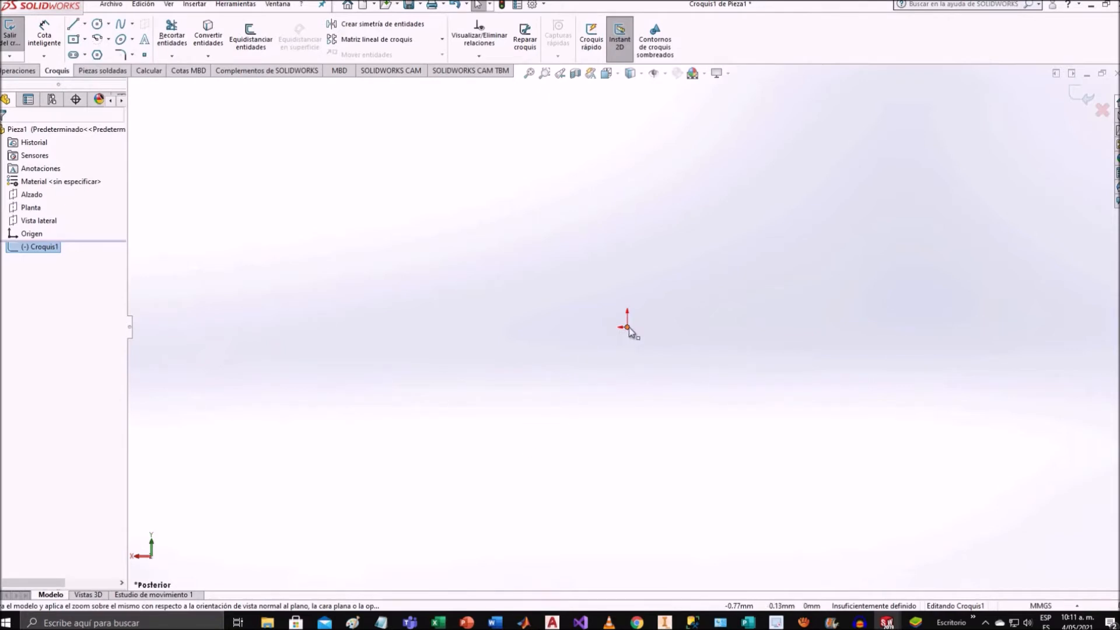
# Sketch a circle centred on the origin and dimension its diameter to 46.566666658 mm.
pyautogui.click(96, 26)
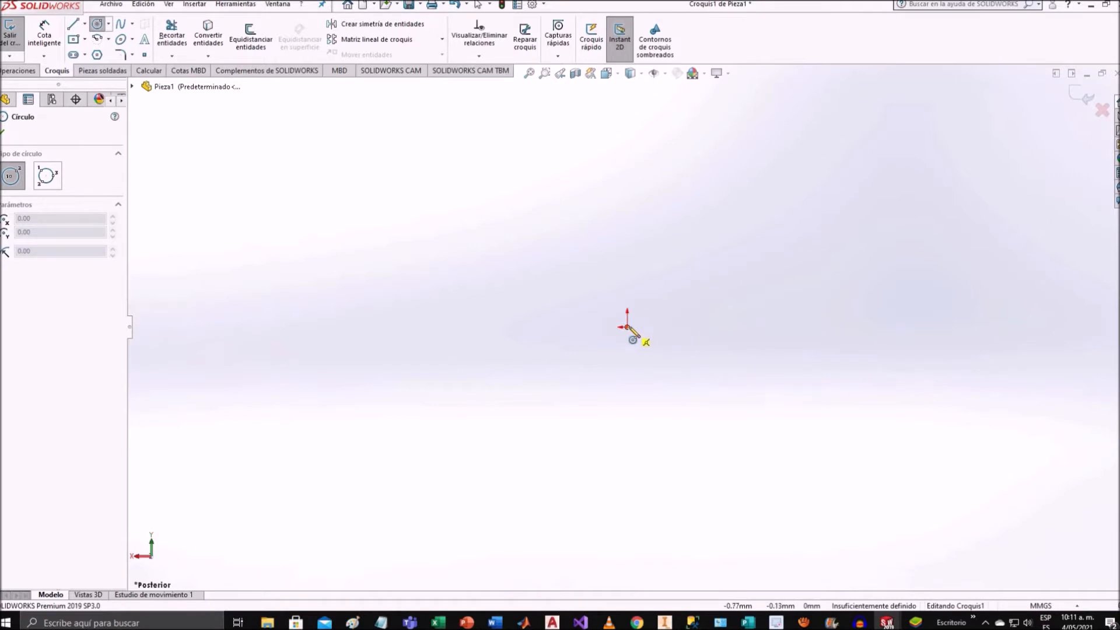
pyautogui.click(627, 326)
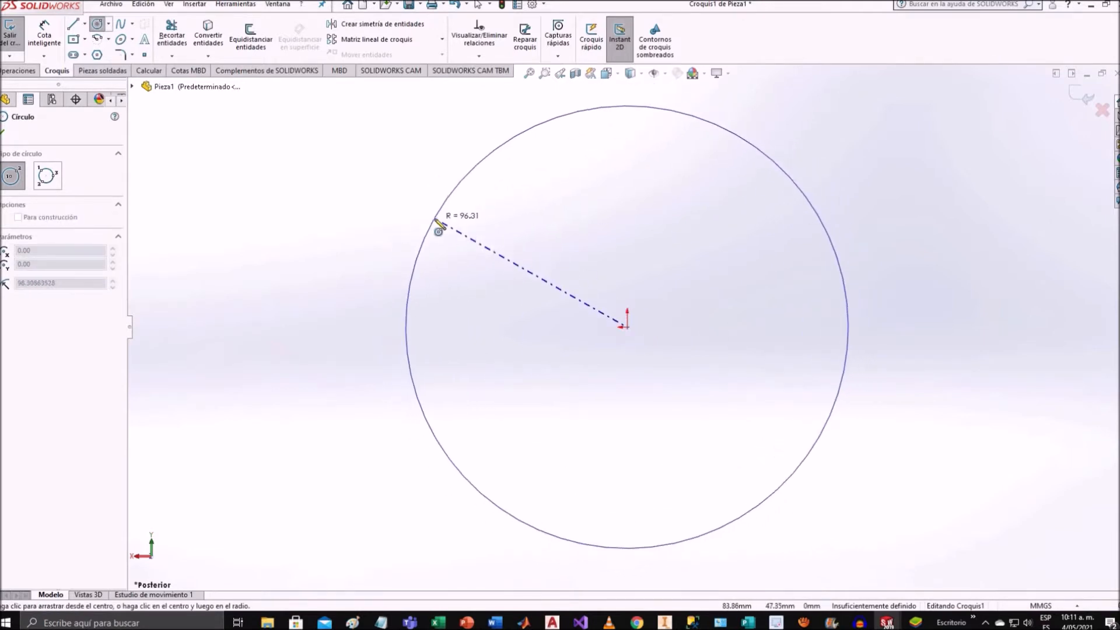
pyautogui.click(439, 227)
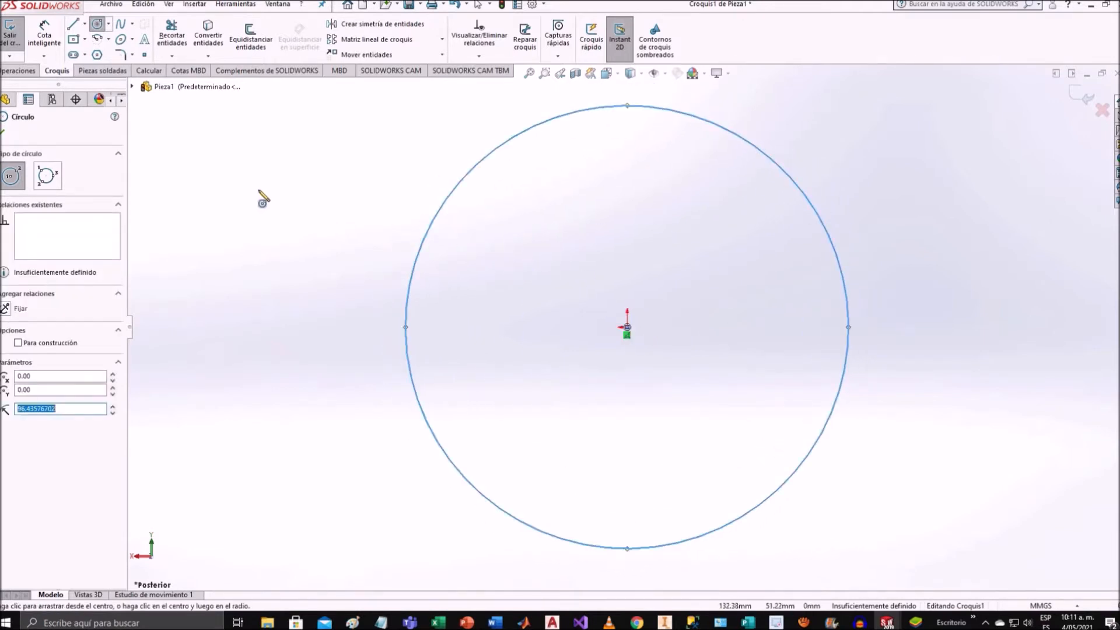
pyautogui.press('Escape')
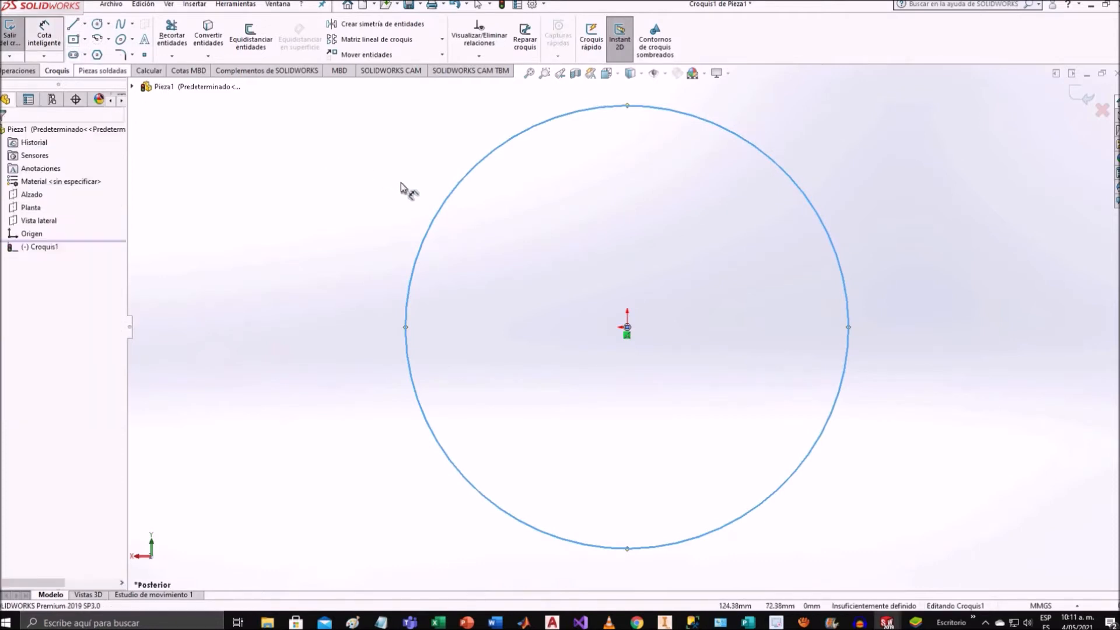
pyautogui.click(438, 217)
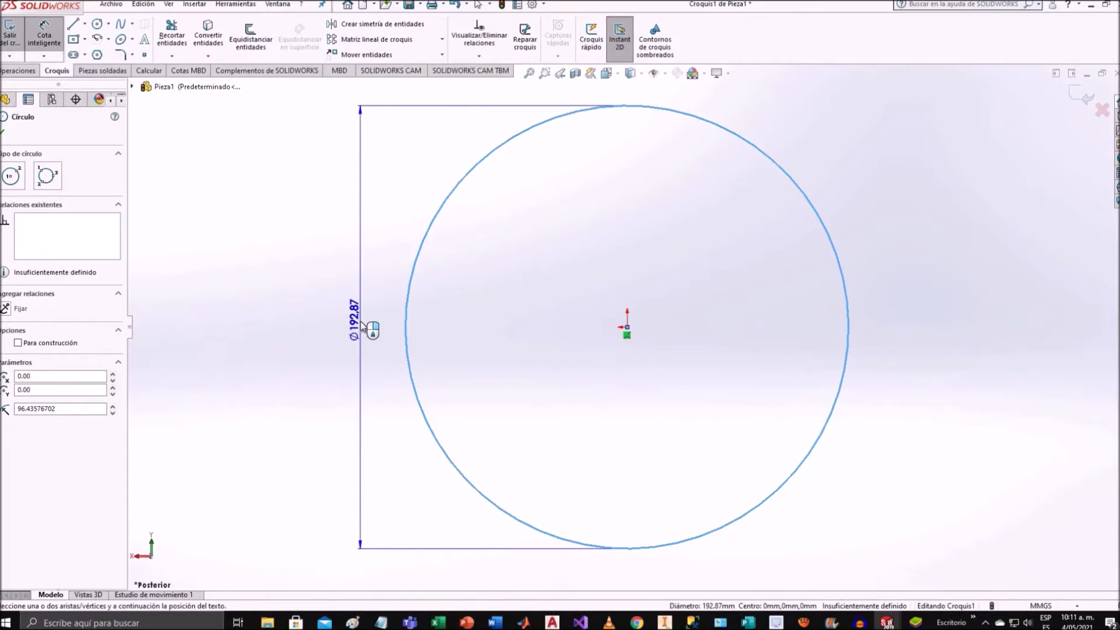
pyautogui.click(363, 322)
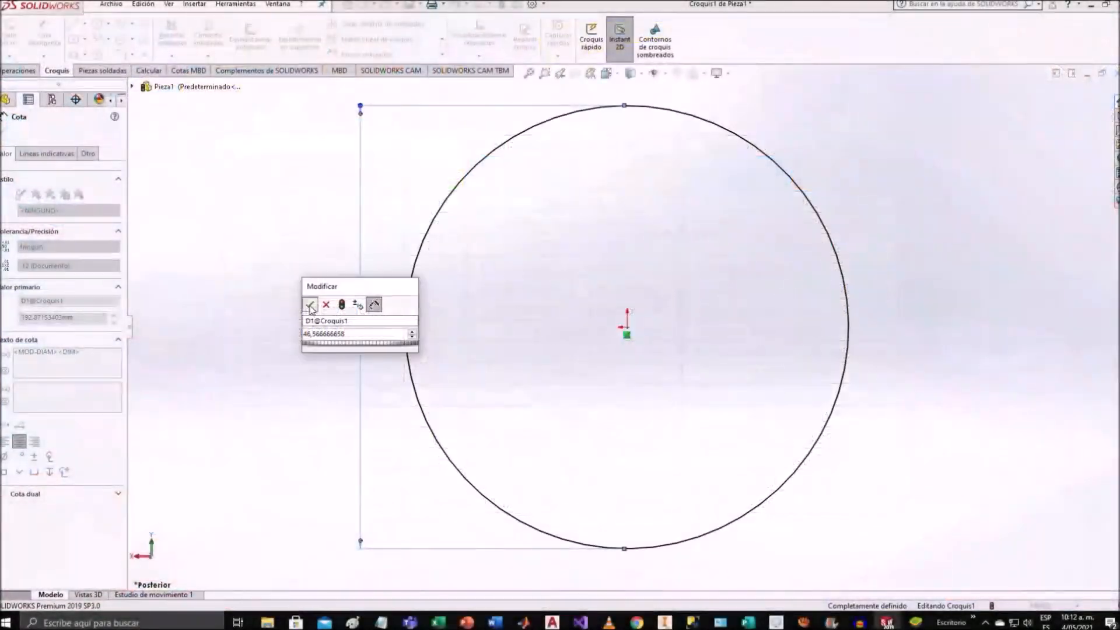
pyautogui.click(310, 305)
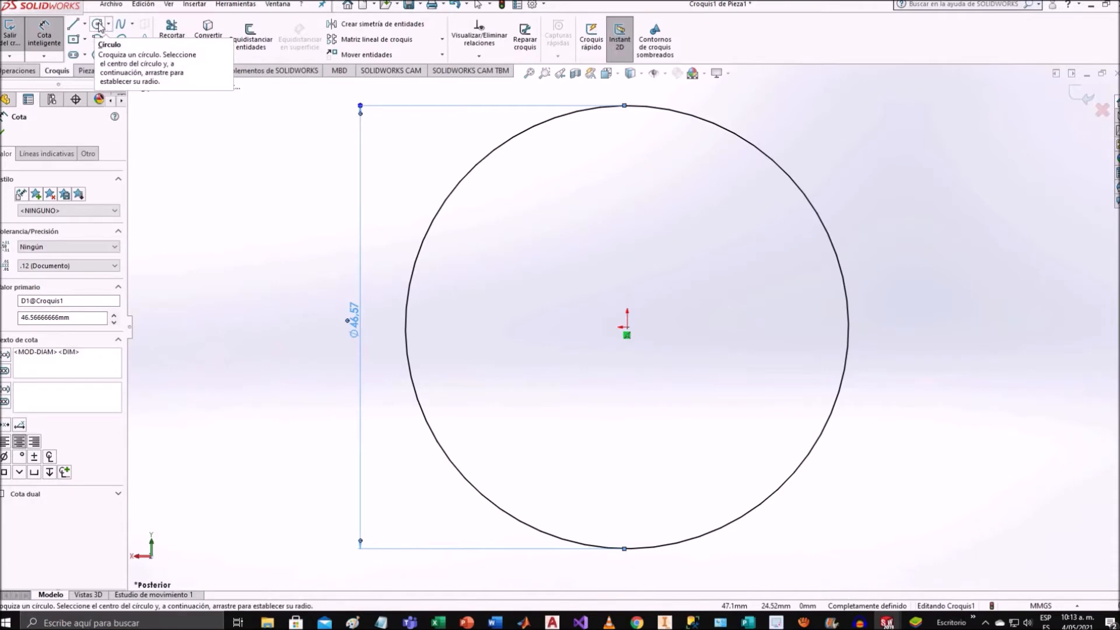
# Add a concentric inner circle at the origin with a diameter of 21.16666666 mm and finish the sketch.
pyautogui.click(98, 25)
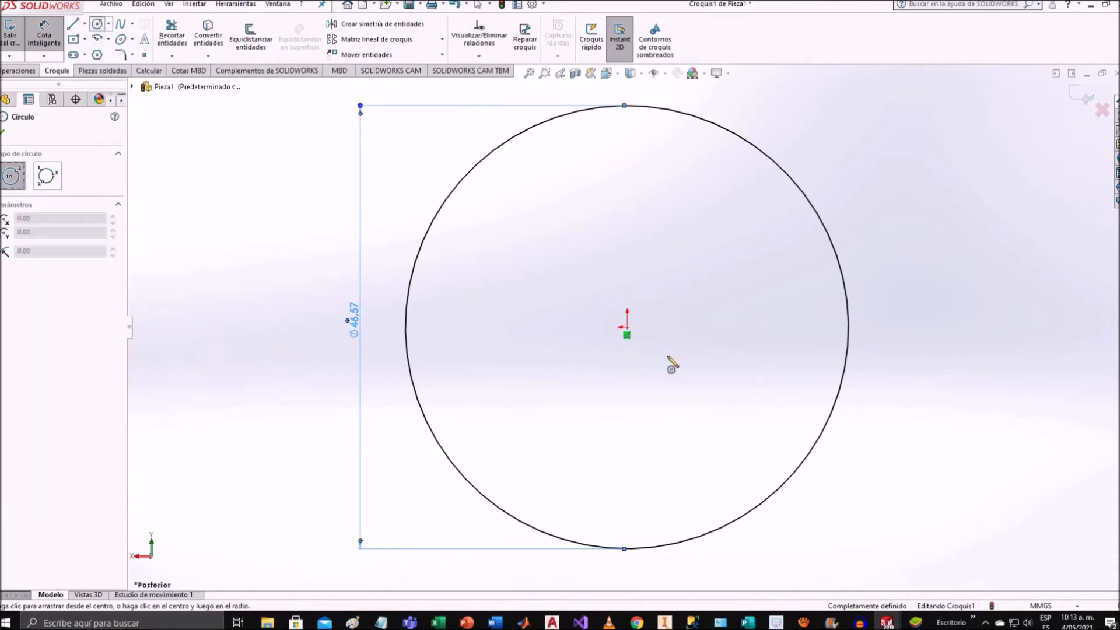
pyautogui.click(627, 327)
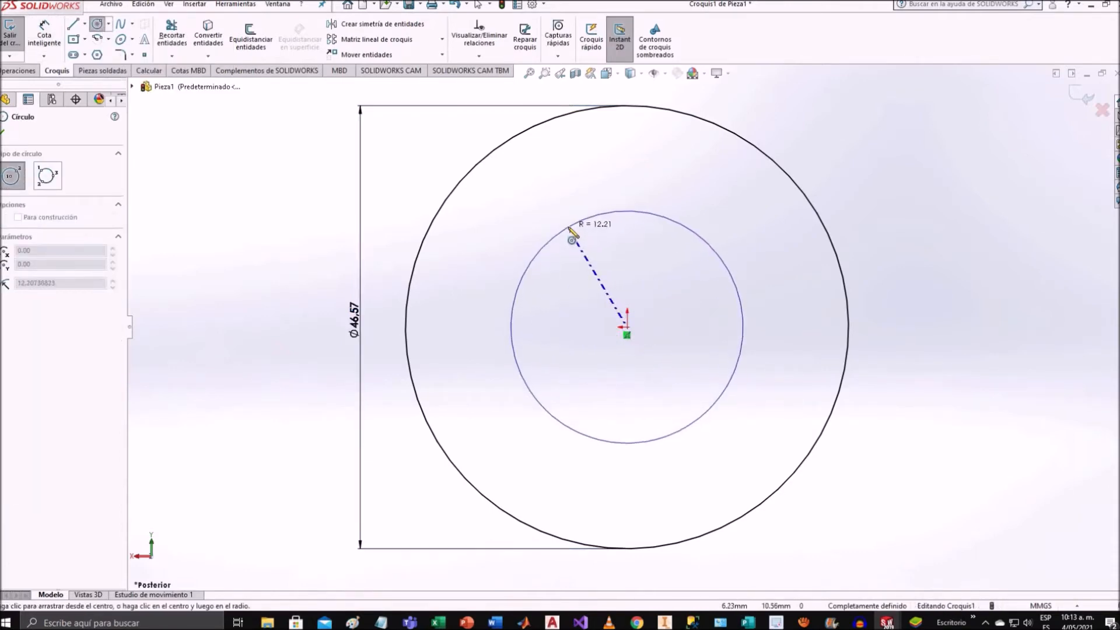
pyautogui.click(568, 228)
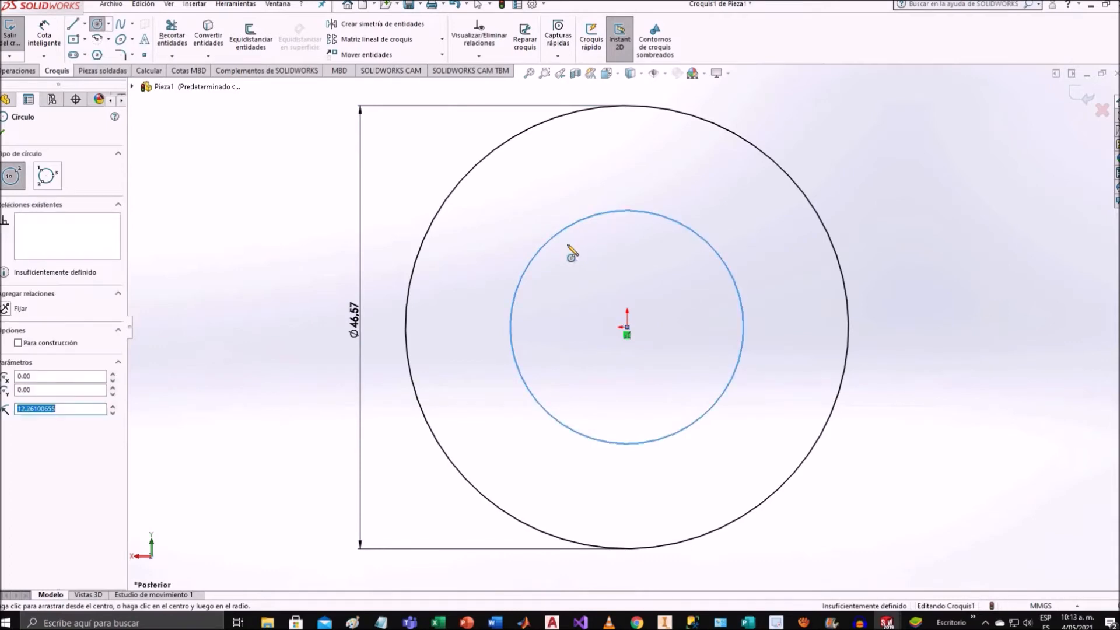
pyautogui.click(45, 36)
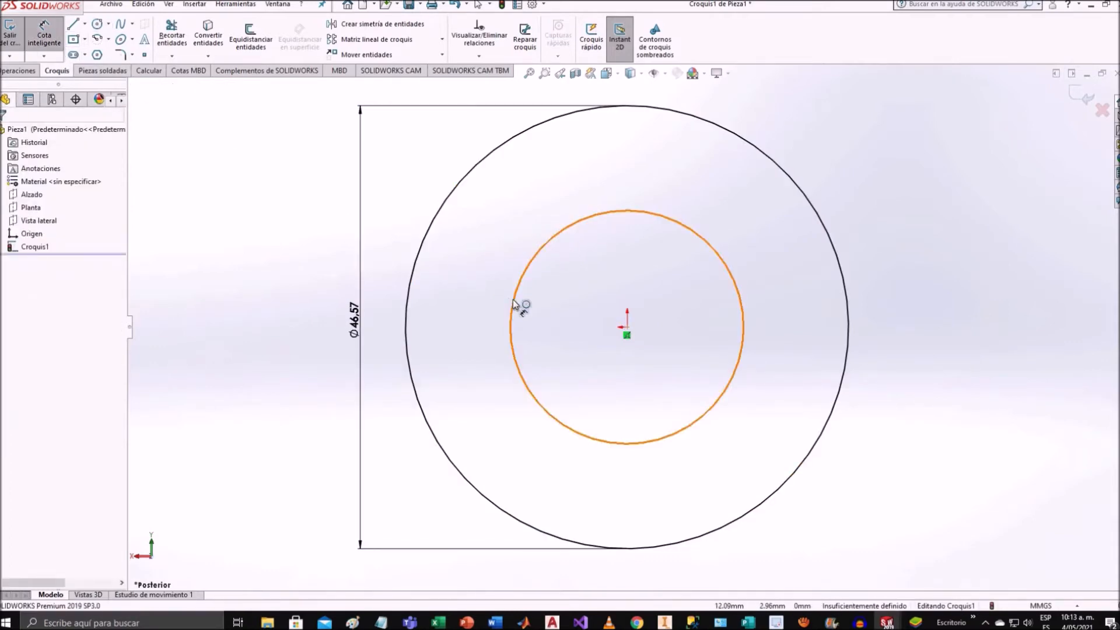
pyautogui.click(488, 326)
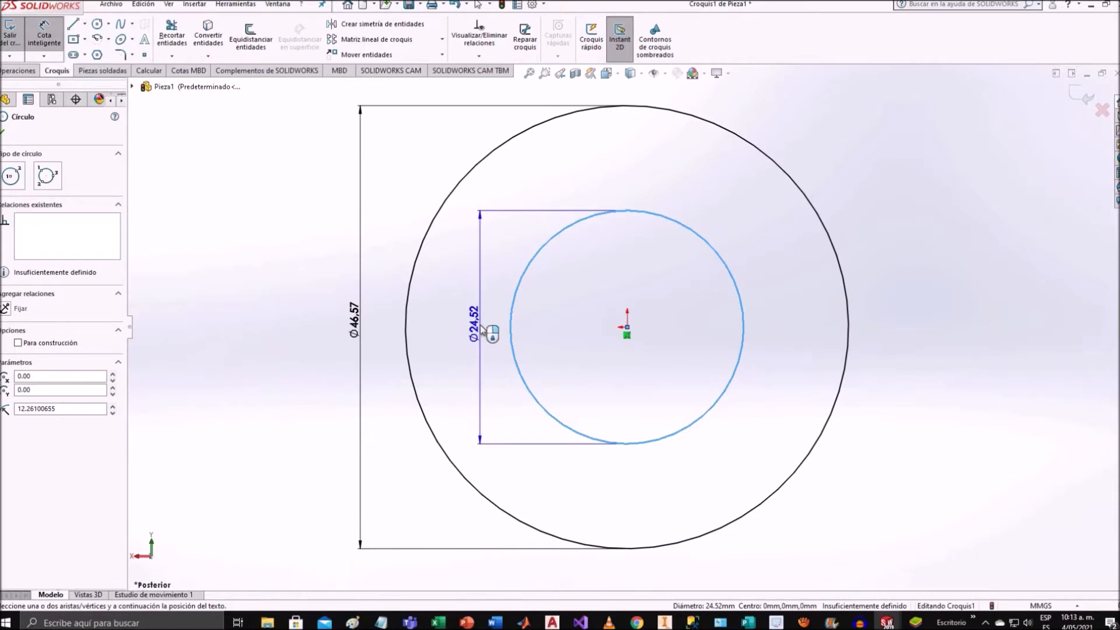
pyautogui.click(485, 326)
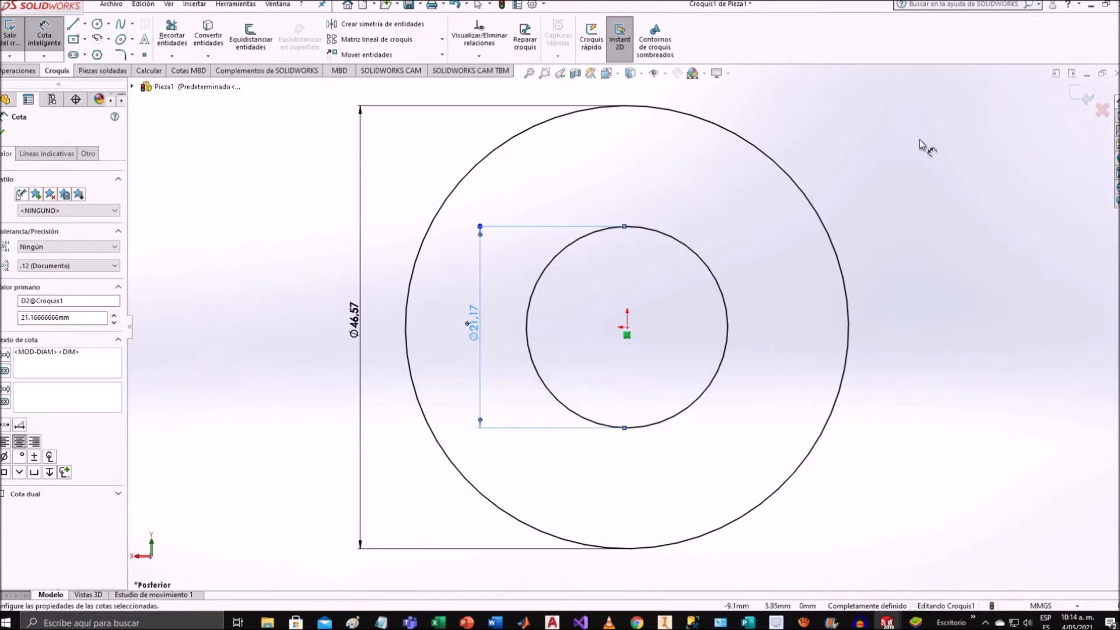
pyautogui.click(1084, 100)
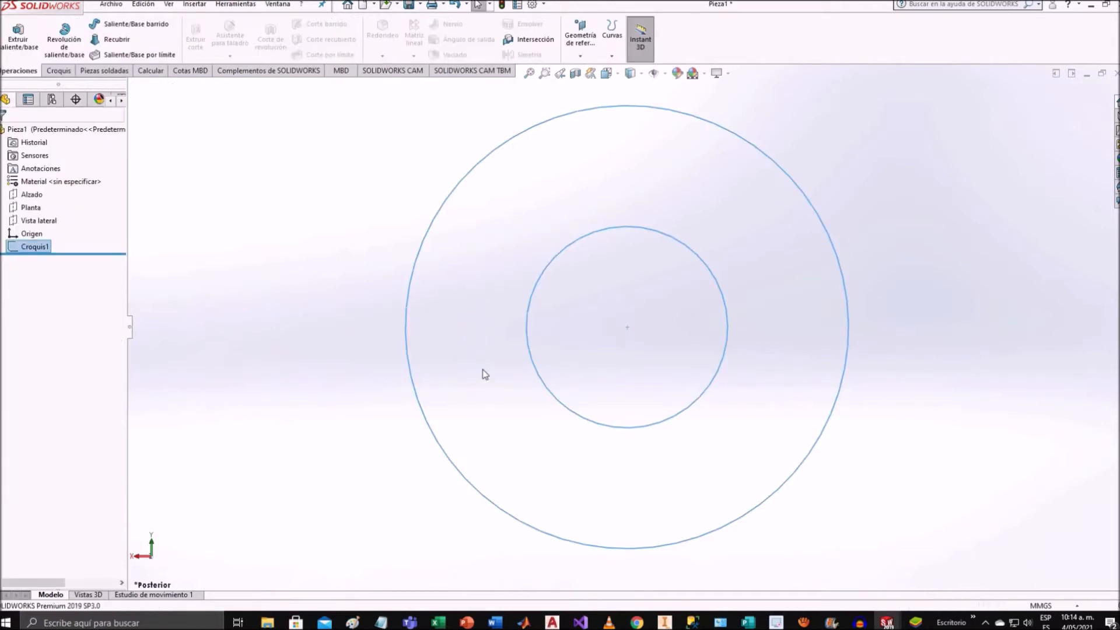
# Extrude the ring profile to a depth of 25.4 mm from the sketch plane.
pyautogui.click(19, 40)
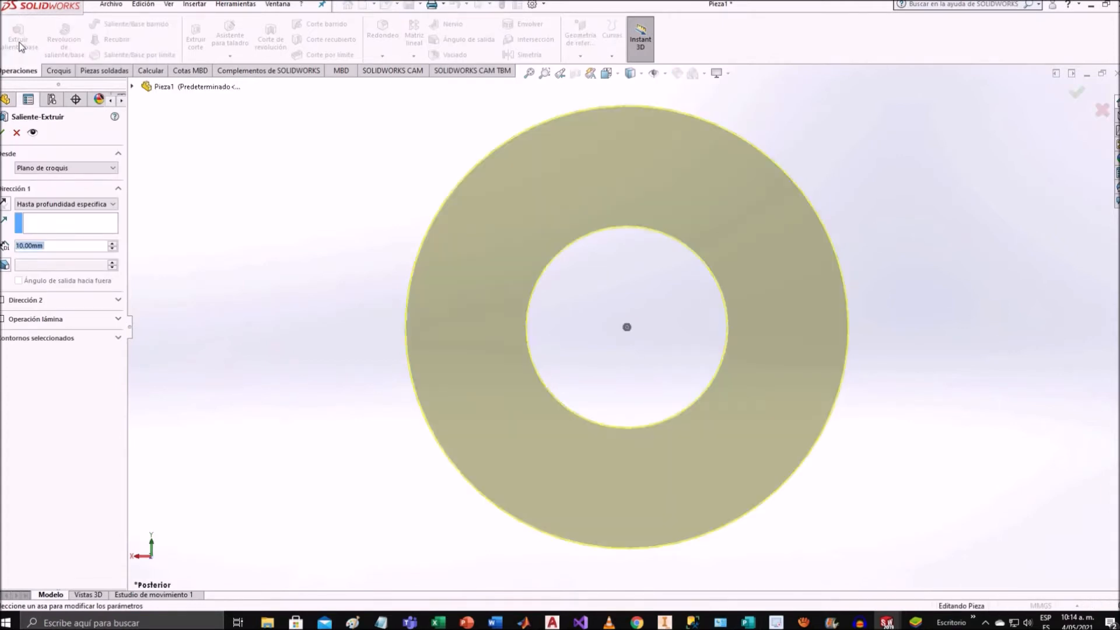
pyautogui.click(618, 74)
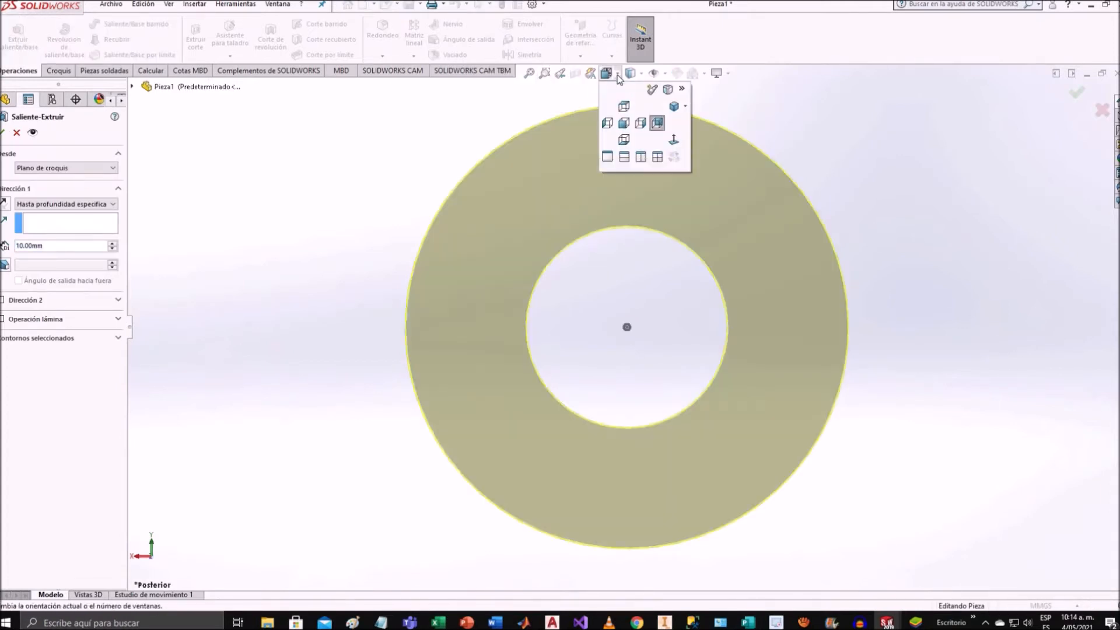
pyautogui.click(674, 106)
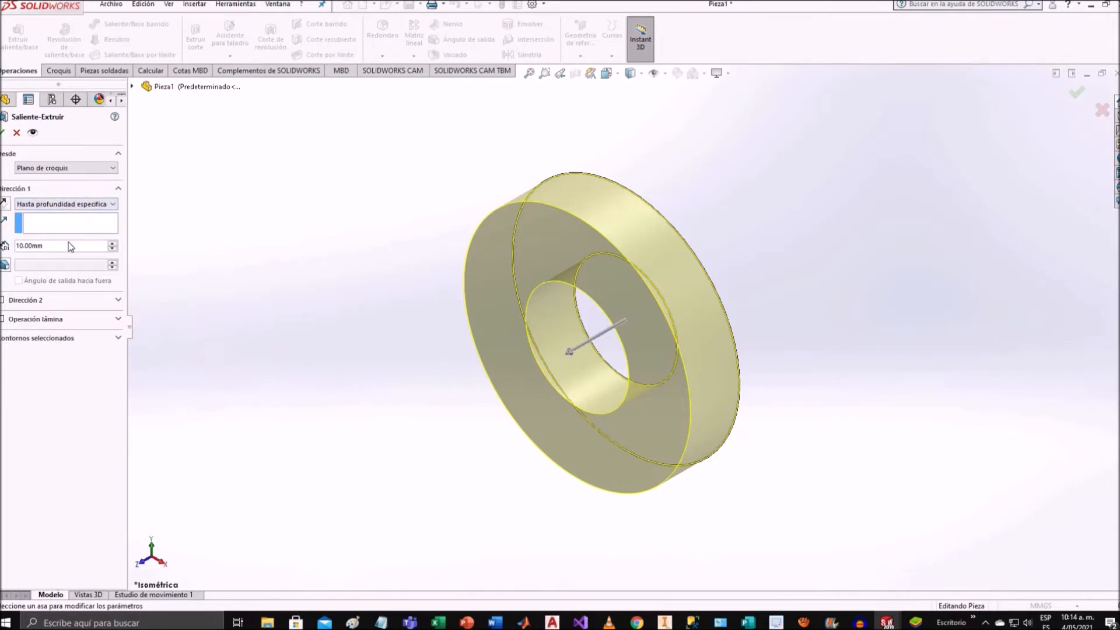
pyautogui.click(14, 244)
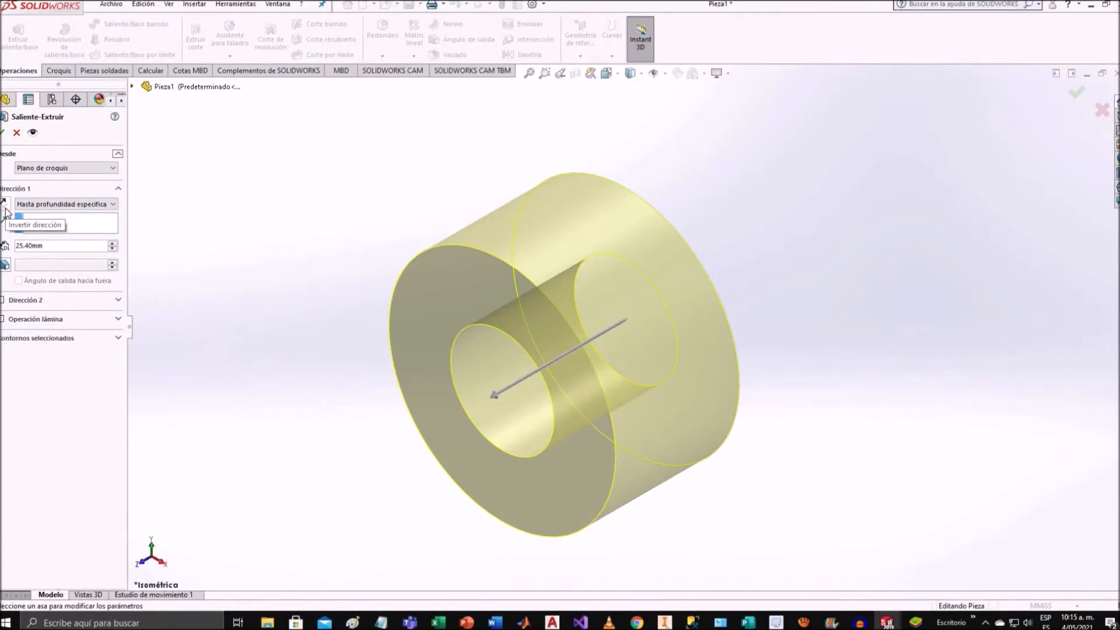
pyautogui.click(2, 133)
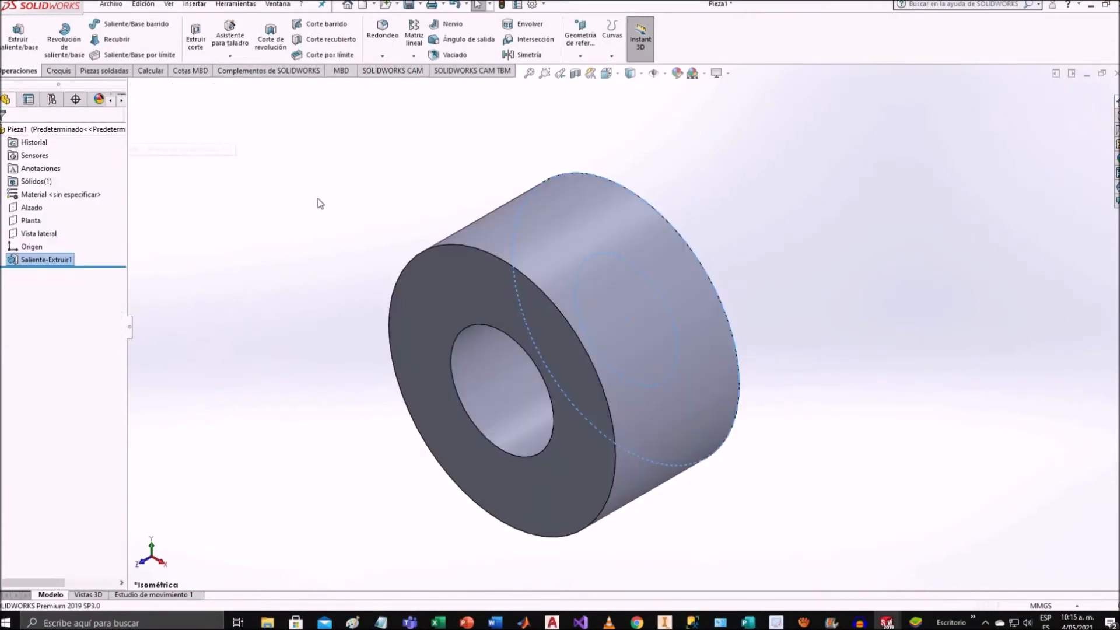
# Chamfer the ring's front and back outer circular edges with a 1 mm distance at 45°.
pyautogui.click(327, 213)
pyautogui.moveTo(333, 220)
pyautogui.mouseDown(button='middle')
pyautogui.moveTo(358, 185)
pyautogui.moveTo(415, 158)
pyautogui.moveTo(512, 182)
pyautogui.moveTo(327, 195)
pyautogui.moveTo(347, 152)
pyautogui.moveTo(345, 205)
pyautogui.mouseUp(button='middle')
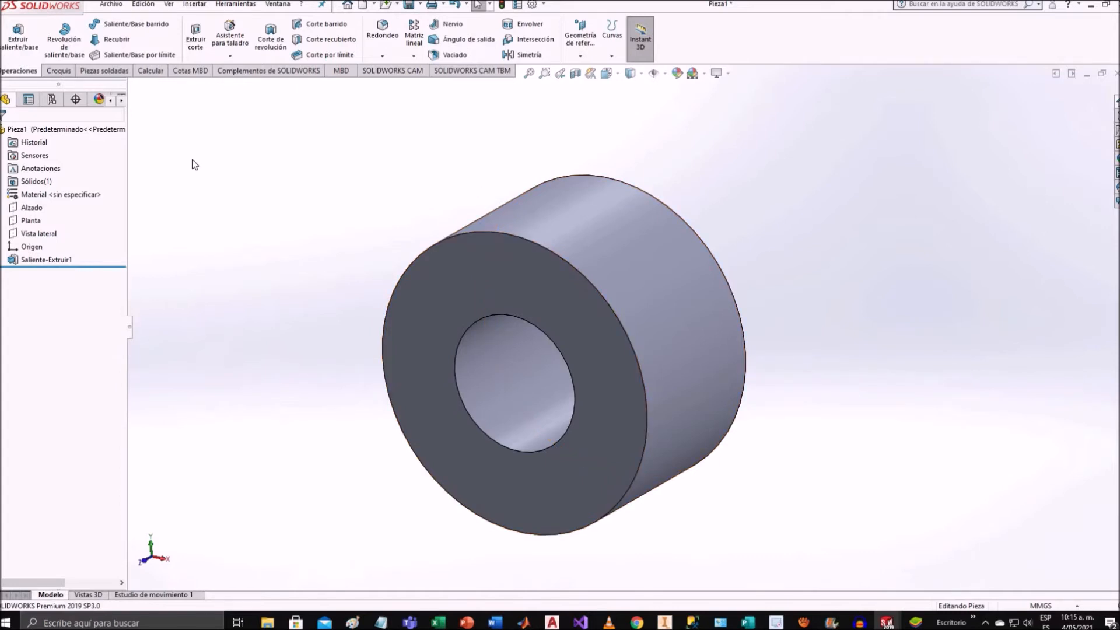
pyautogui.click(383, 57)
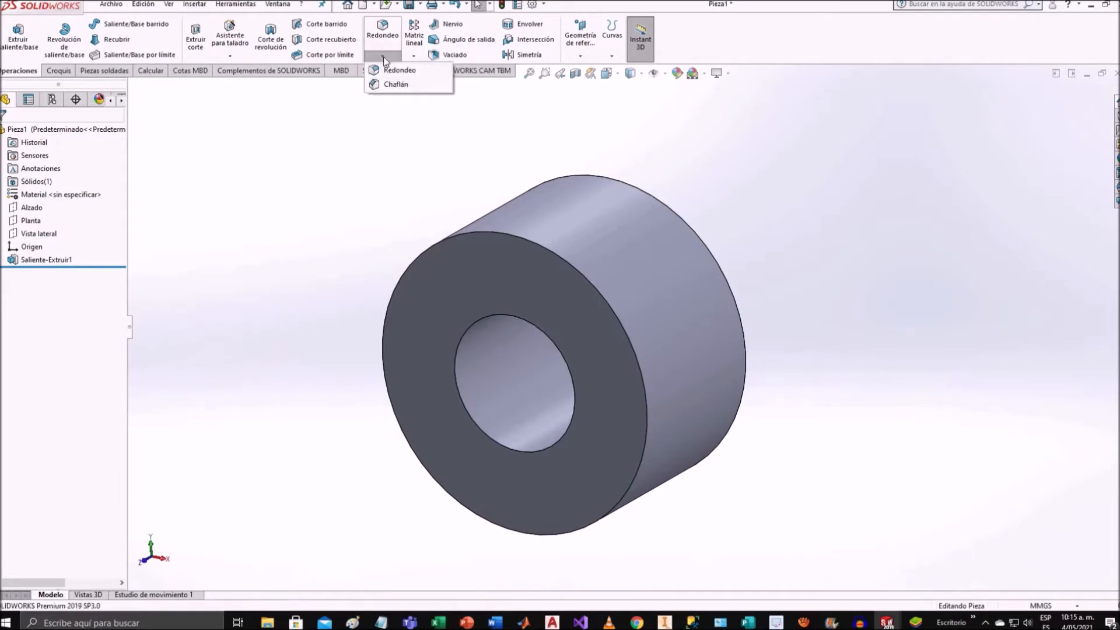
pyautogui.click(396, 85)
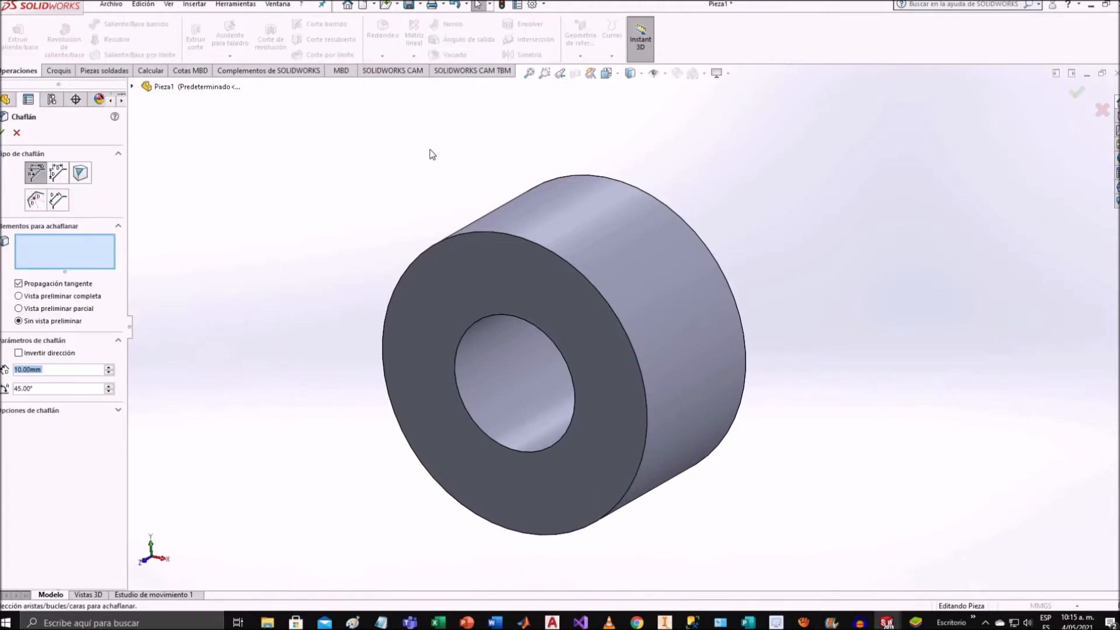
pyautogui.click(491, 235)
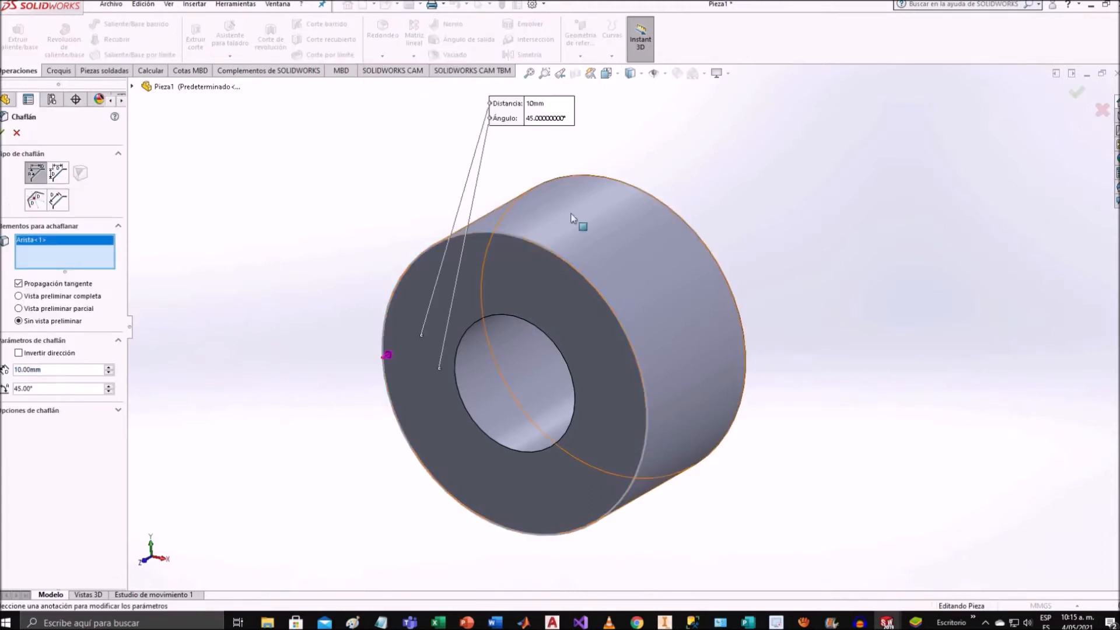
pyautogui.click(623, 182)
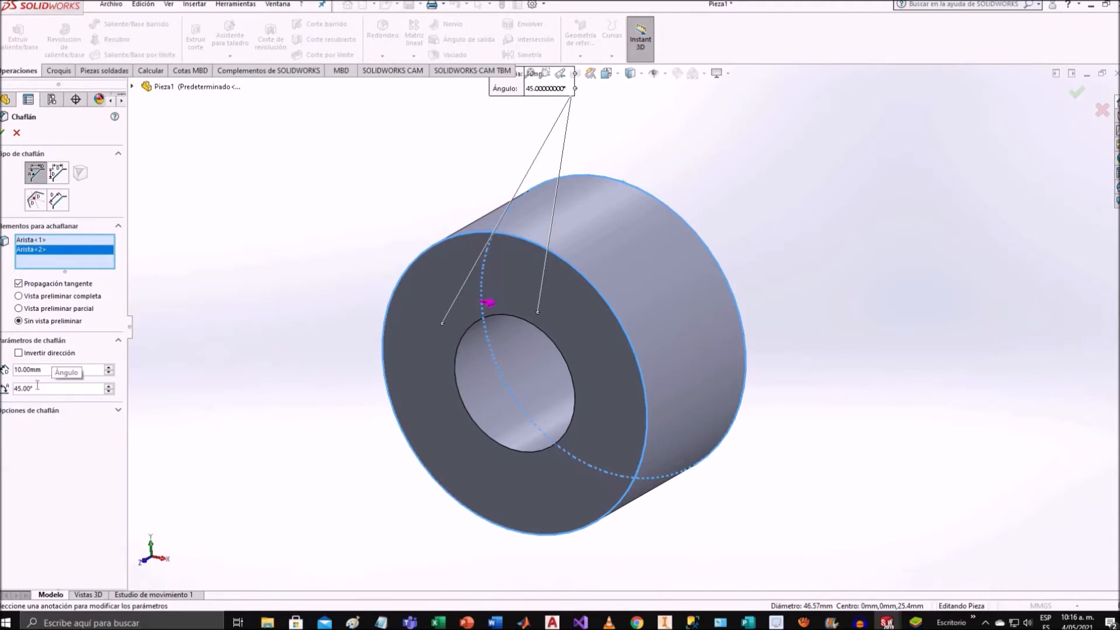
pyautogui.doubleClick(16, 369)
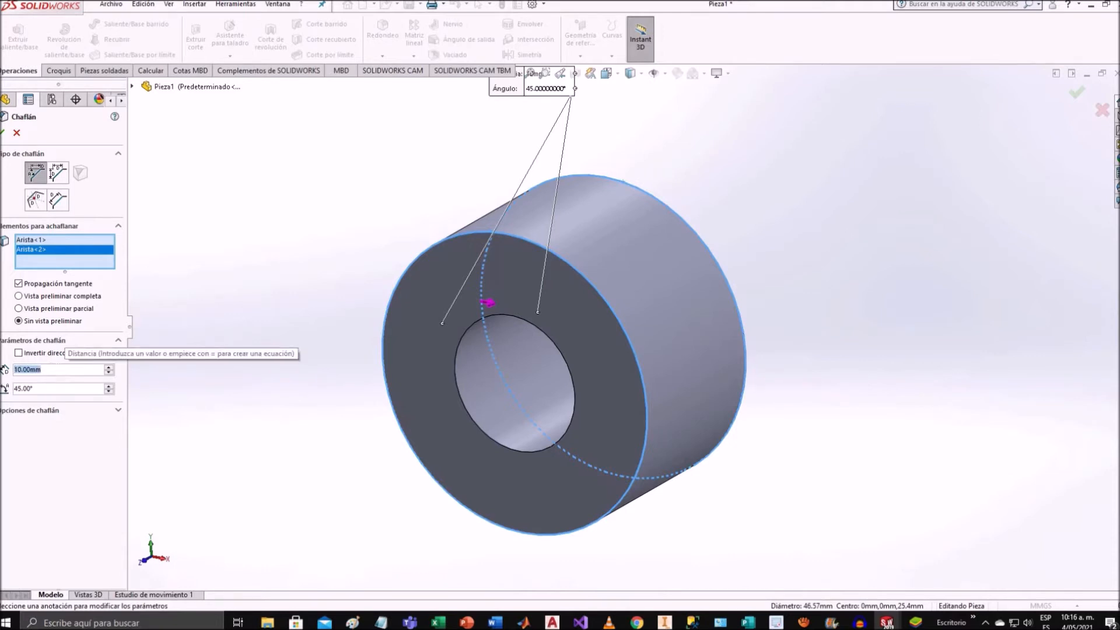
pyautogui.write('1')
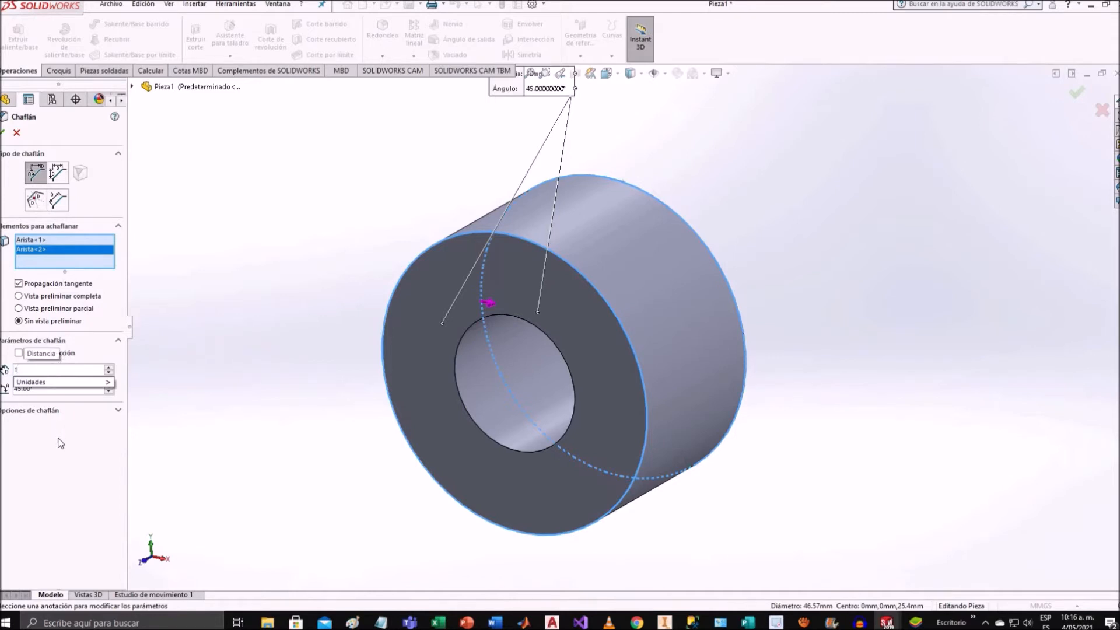
pyautogui.press('Return')
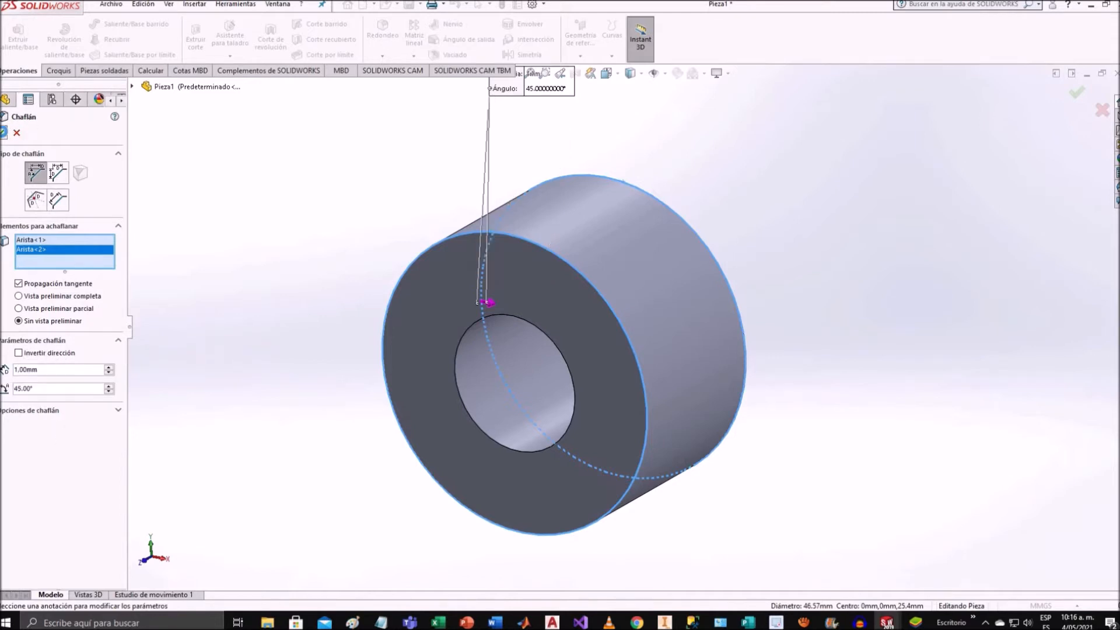
pyautogui.click(3, 132)
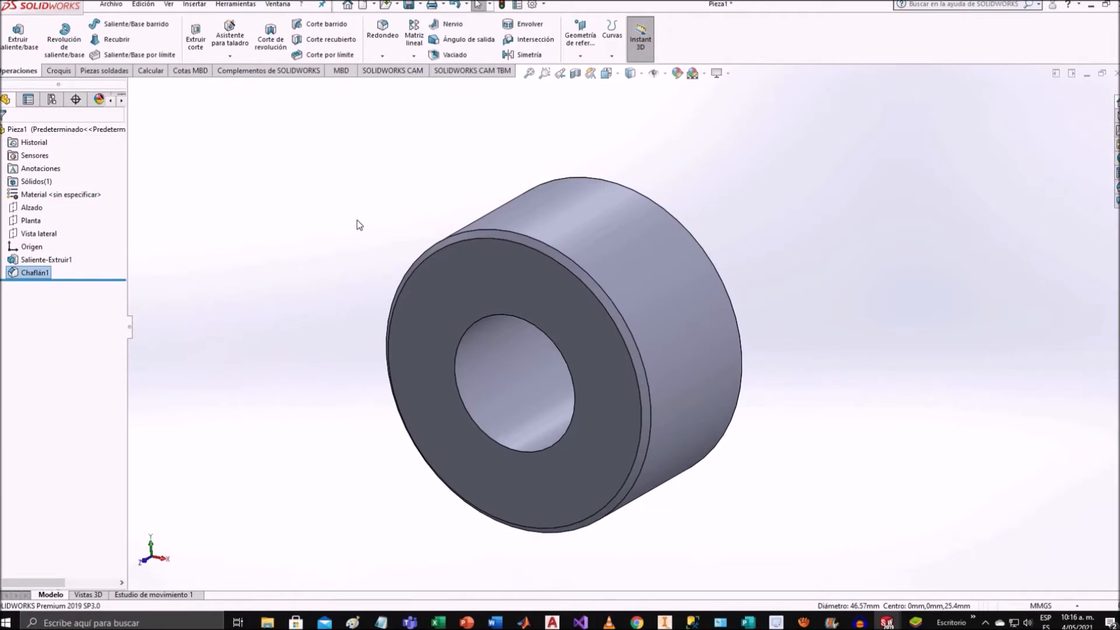
# Start a sketch on the ring's front annular face and orient the view normal to it.
pyautogui.moveTo(393, 217); pyautogui.dragTo(418, 195, button='middle')
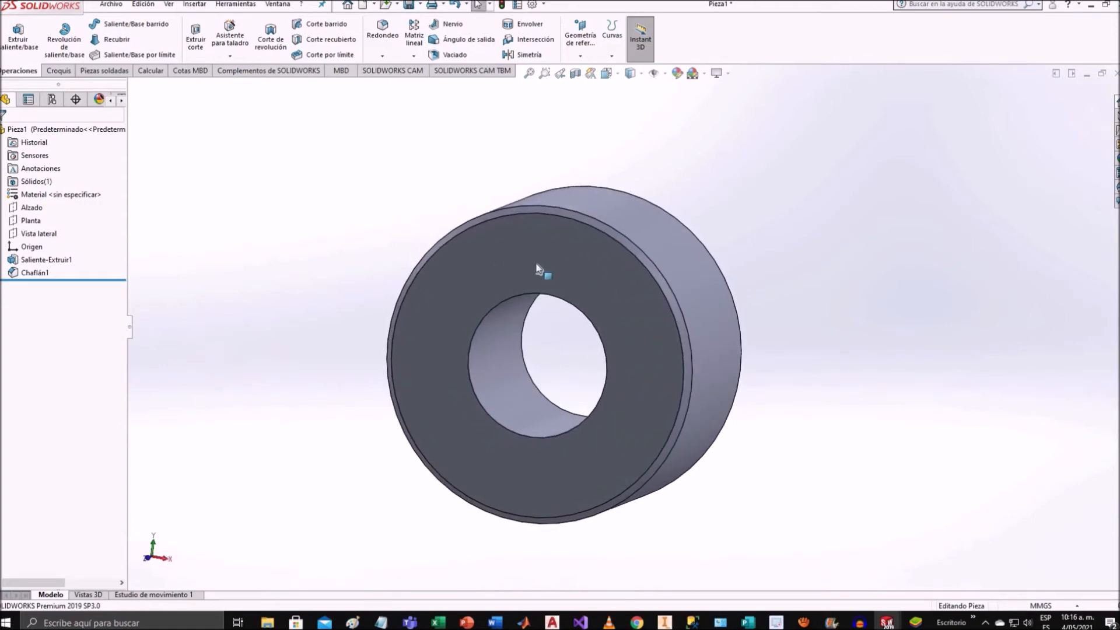
pyautogui.click(500, 265)
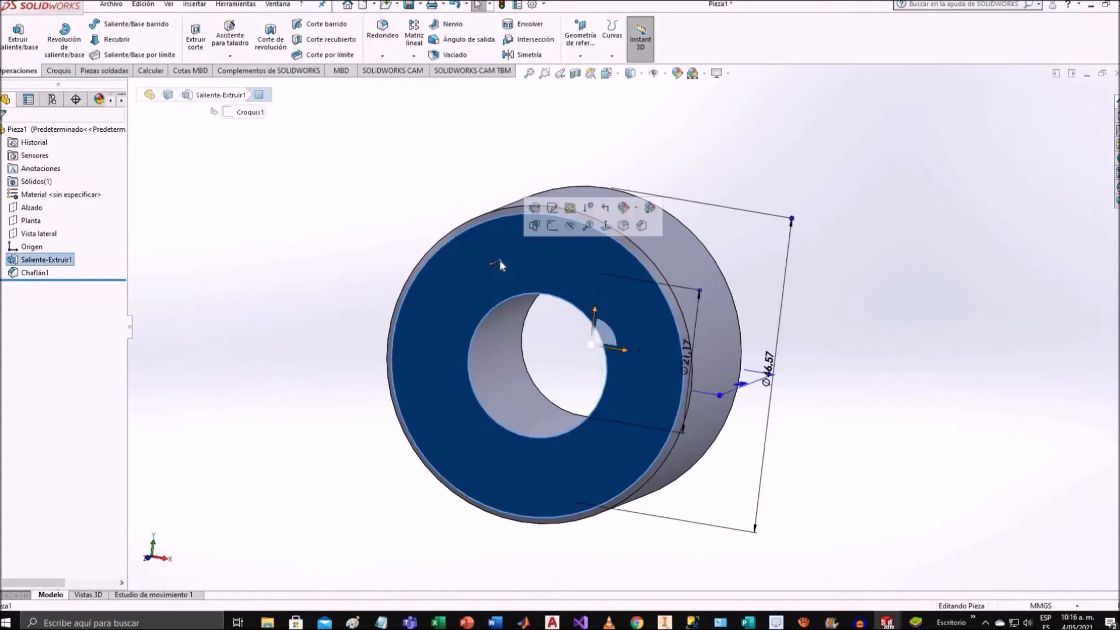
pyautogui.click(554, 227)
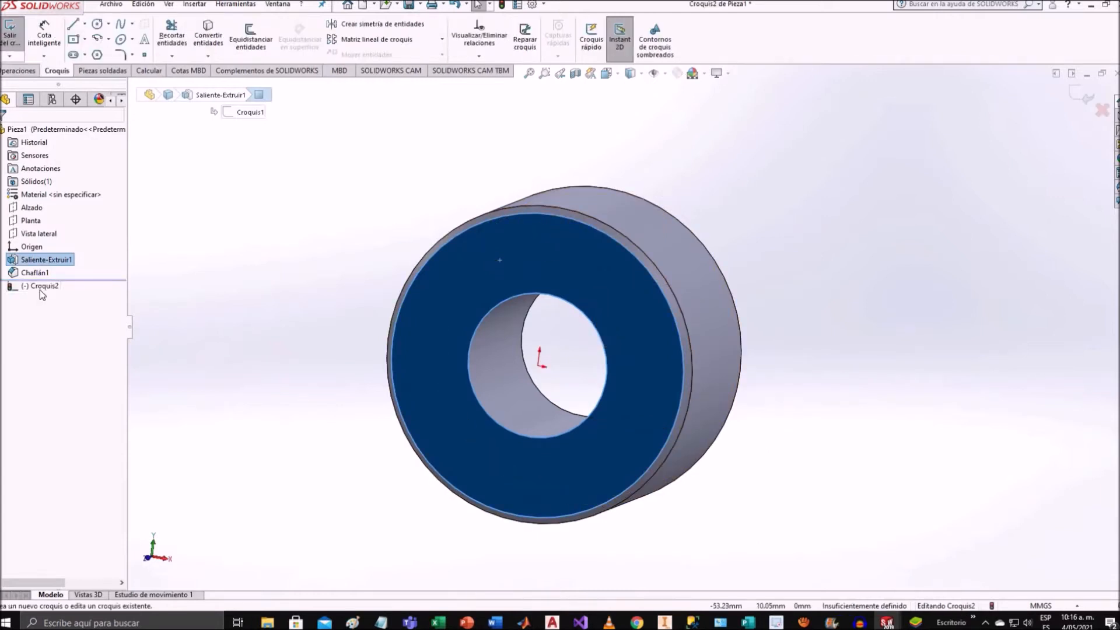
pyautogui.click(42, 286)
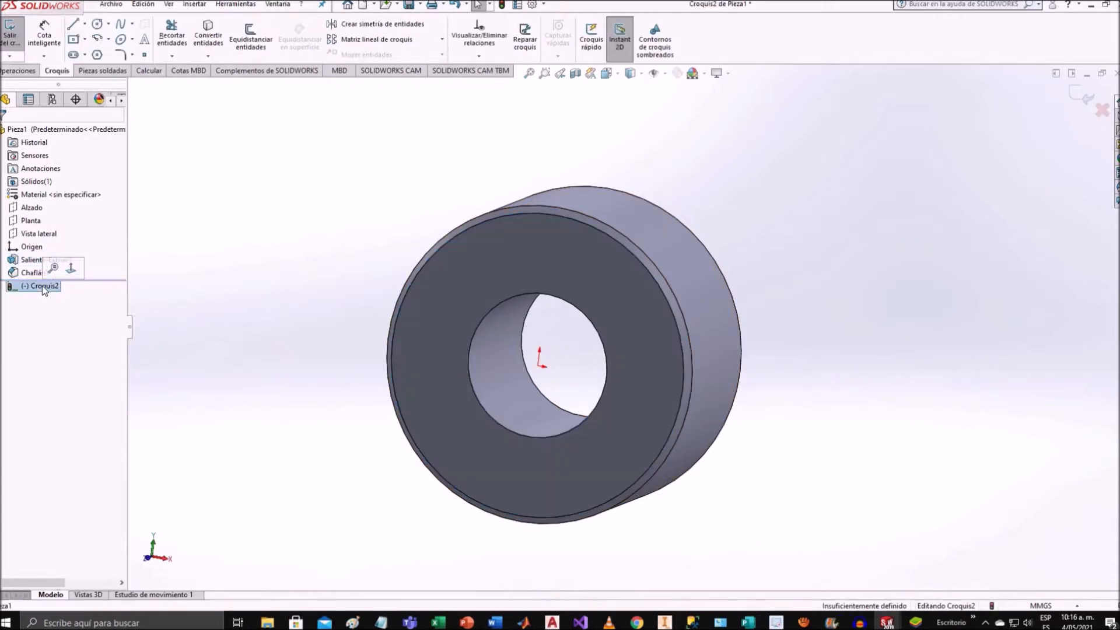
pyautogui.click(70, 272)
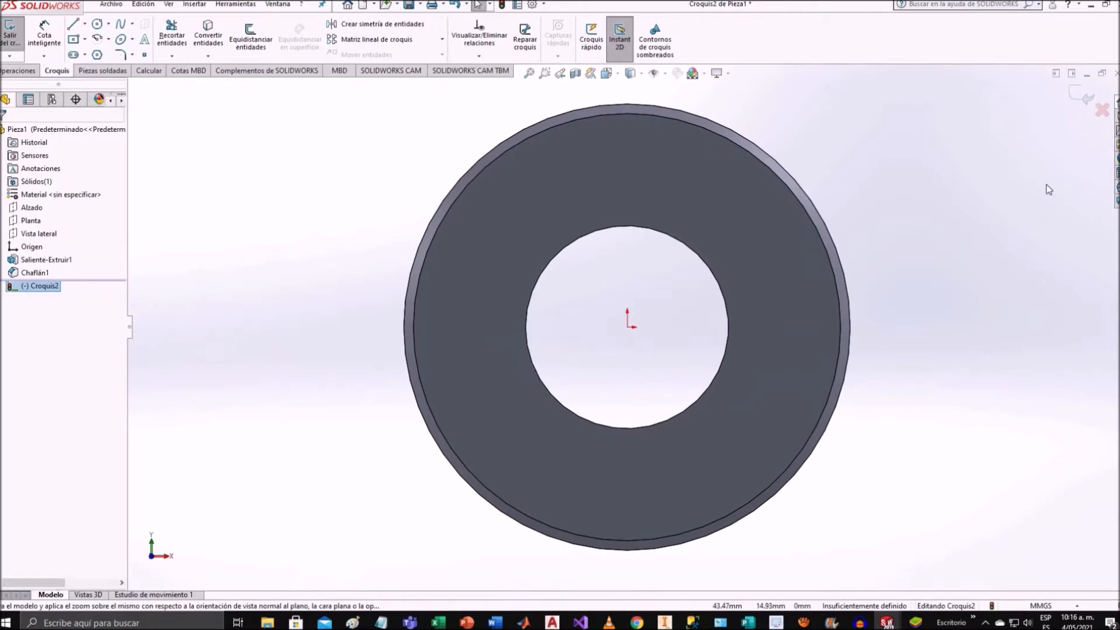
pyautogui.scroll(-1, 1038, 179)
pyautogui.scroll(2, 1037, 178)
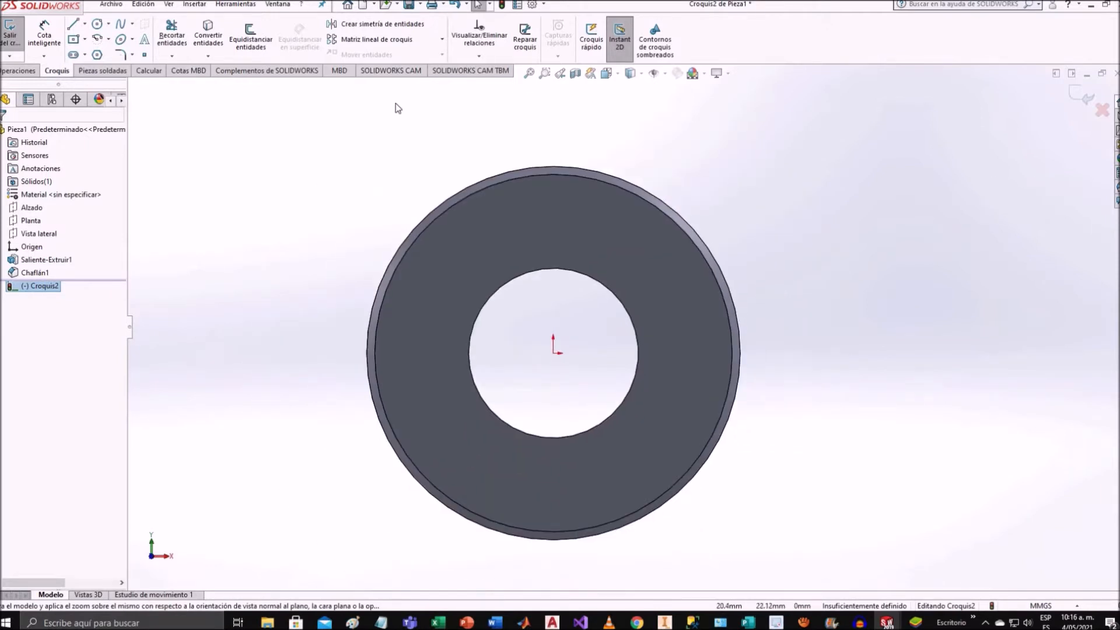
# Sketch a vertical construction line about 25.37 mm long upward from the origin, past the outer edge, and dimension its length.
pyautogui.click(76, 28)
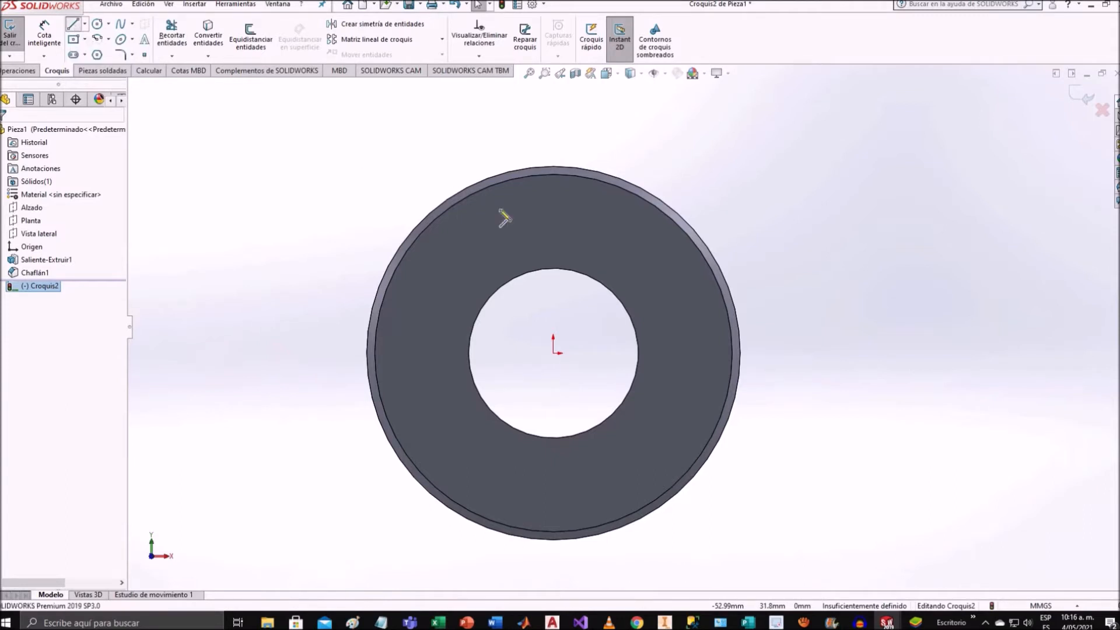
pyautogui.click(554, 354)
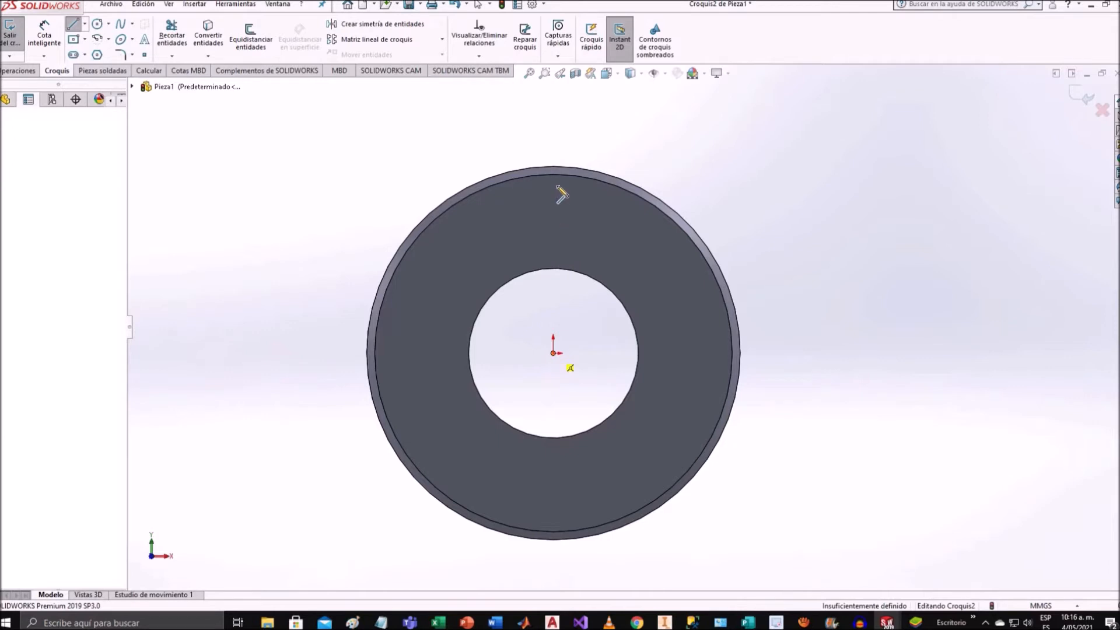
pyautogui.click(554, 151)
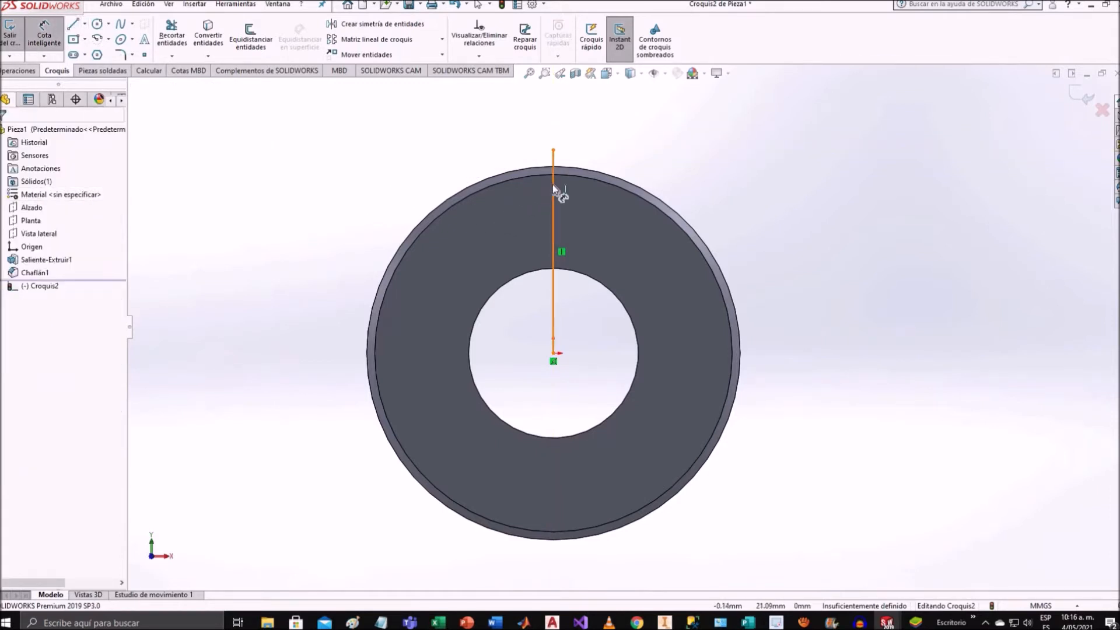
pyautogui.click(551, 184)
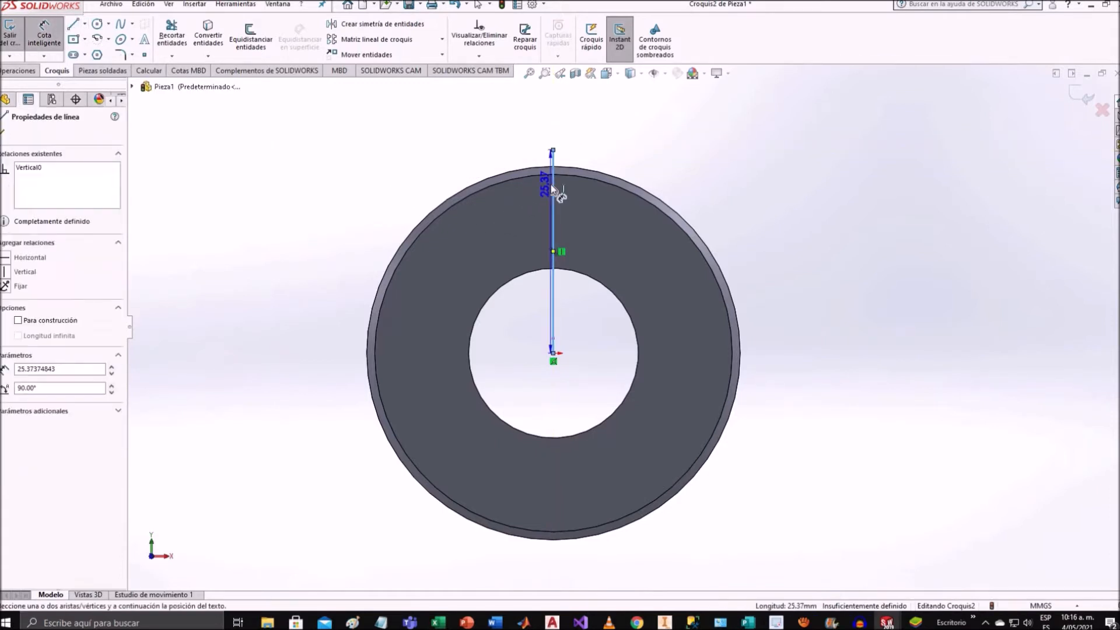
pyautogui.click(18, 321)
pyautogui.click(425, 198)
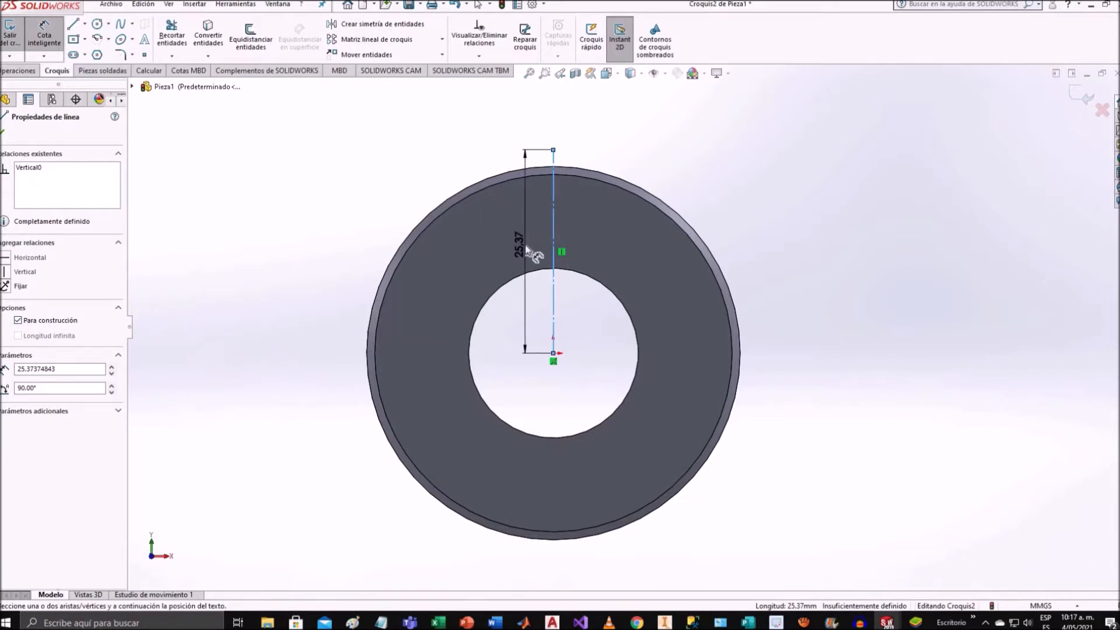
pyautogui.click(527, 250)
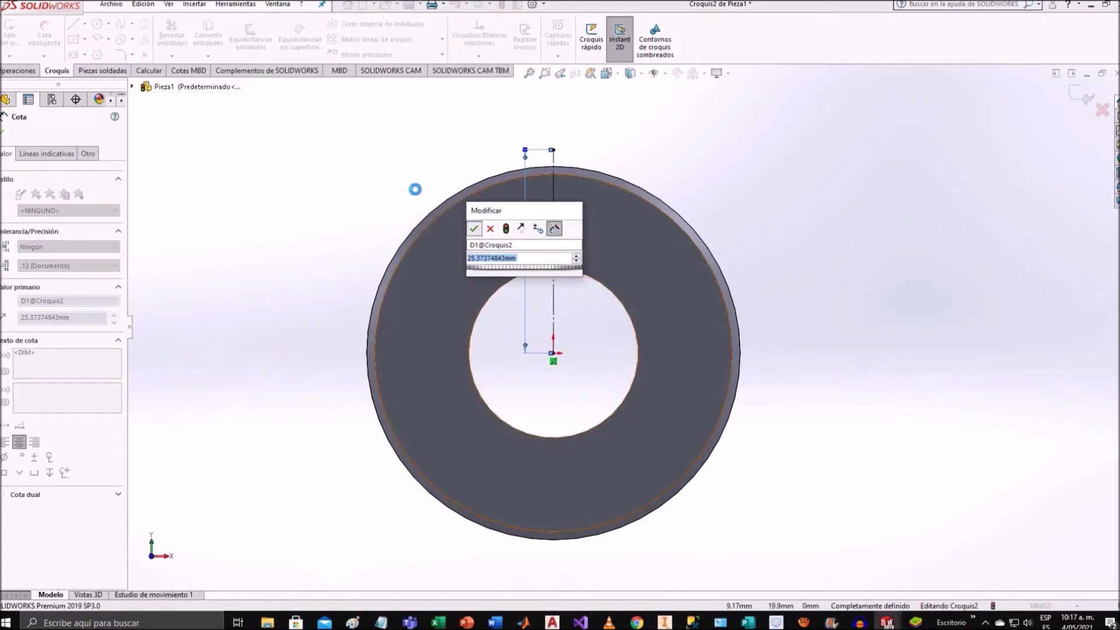
pyautogui.click(474, 228)
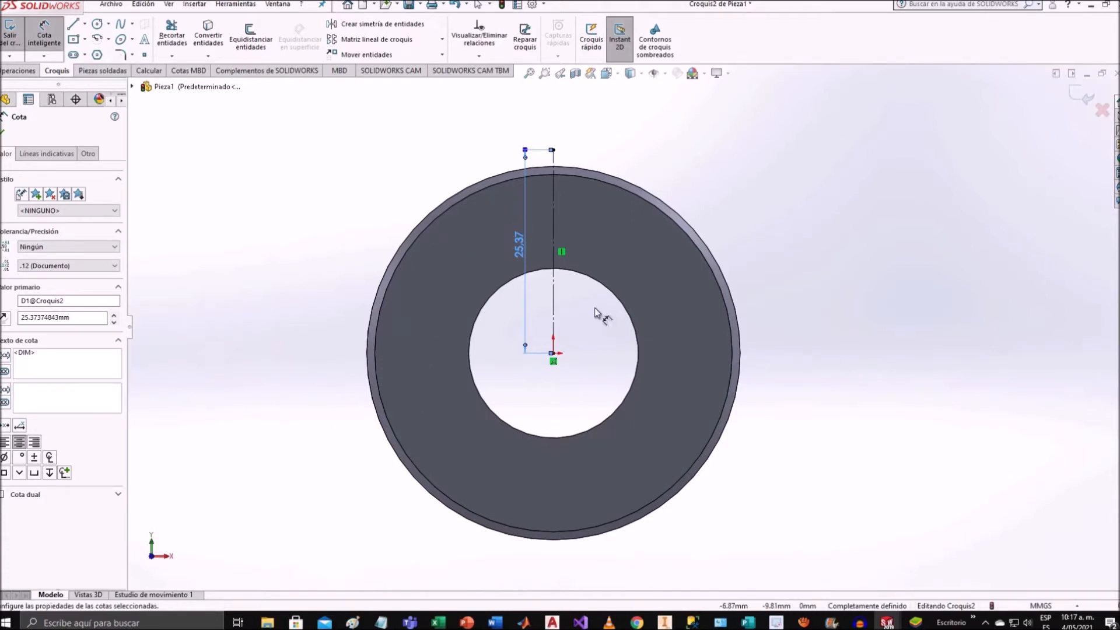
# Sketch two concentric circles at the origin between the bore and the outer edge, with radii of about 18.5 mm and 15.4 mm.
pyautogui.click(97, 24)
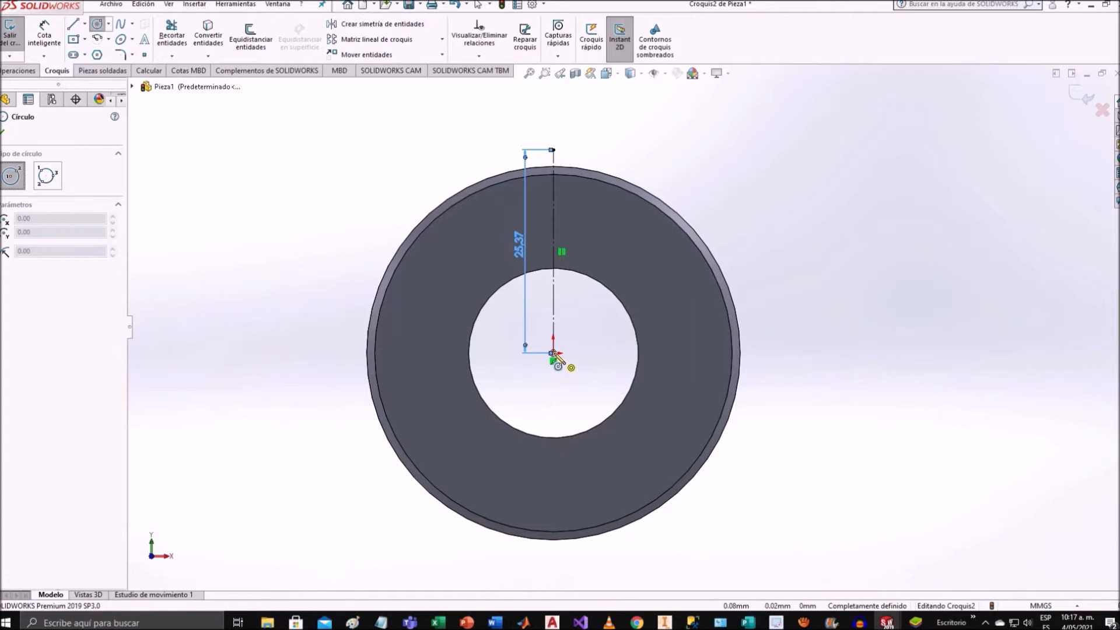
pyautogui.click(553, 353)
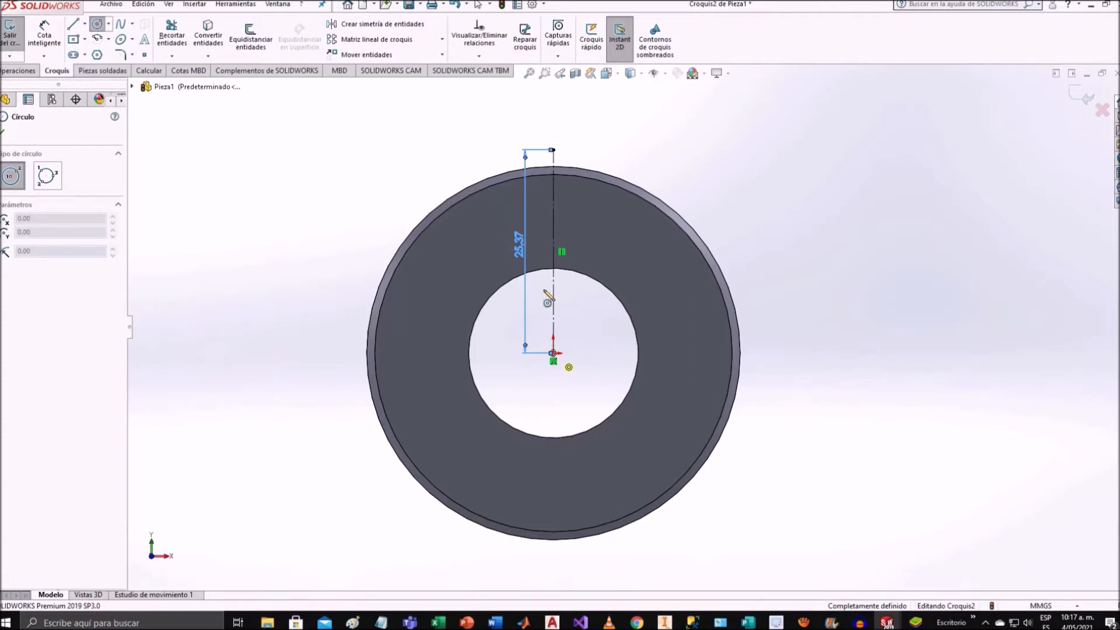
pyautogui.click(475, 236)
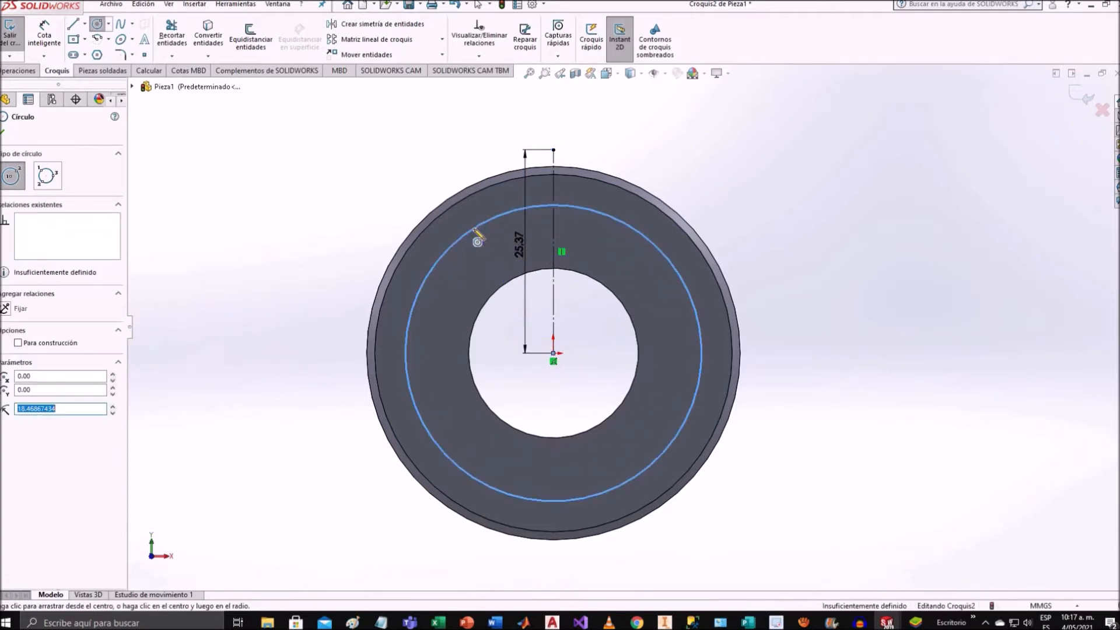
pyautogui.click(553, 353)
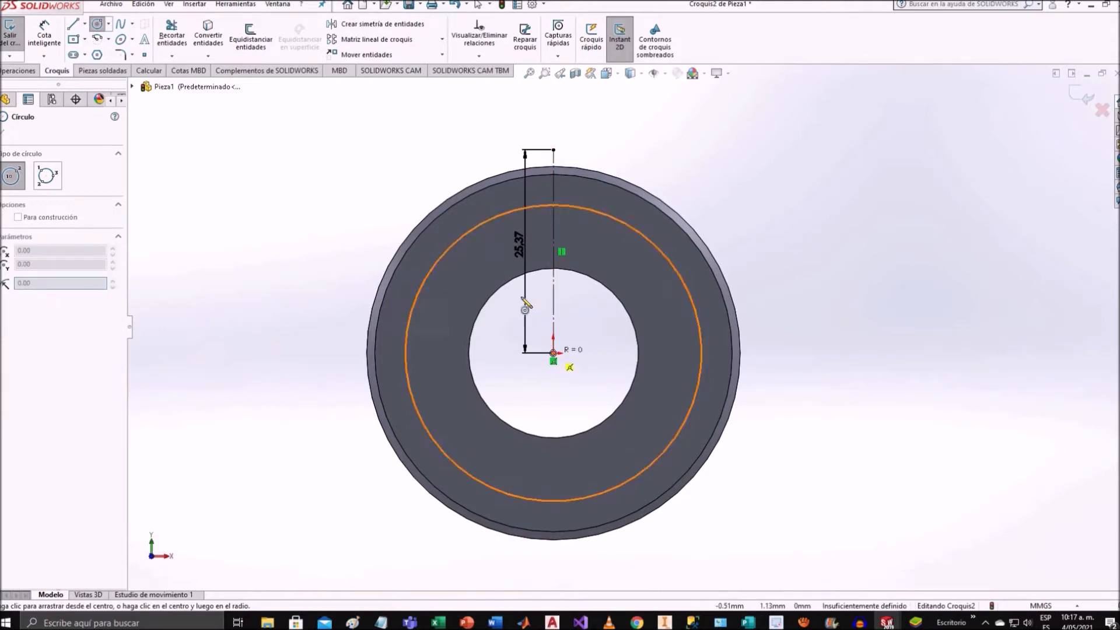
pyautogui.click(480, 256)
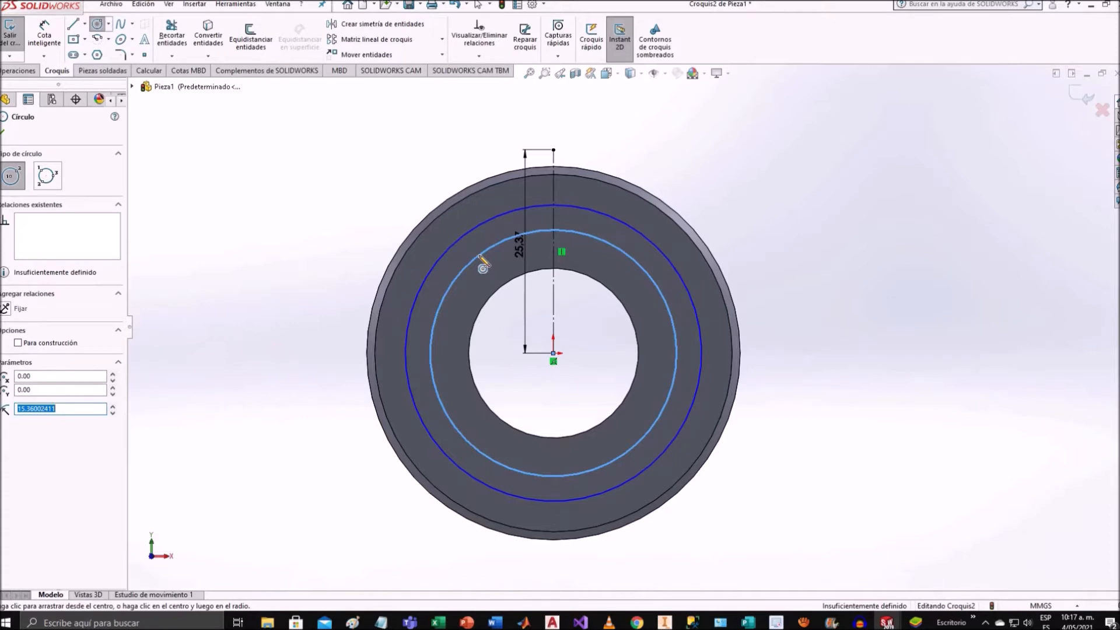
# Set the larger sketched circle's diameter to 42.33333334 mm and the smaller one's to 37.04166666 mm.
pyautogui.click(44, 31)
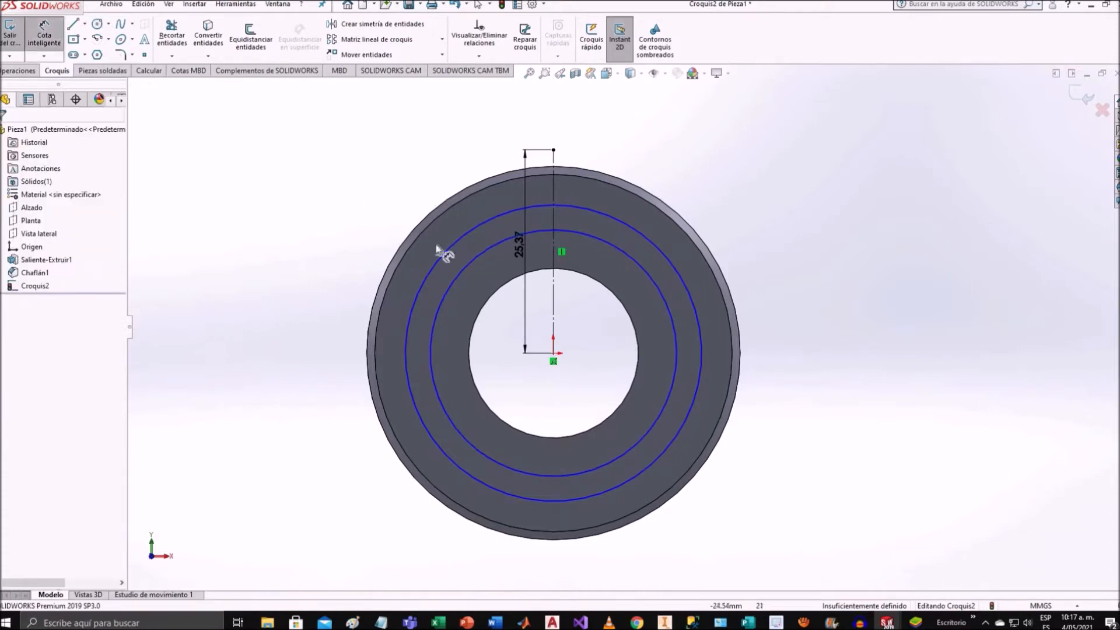
pyautogui.click(449, 249)
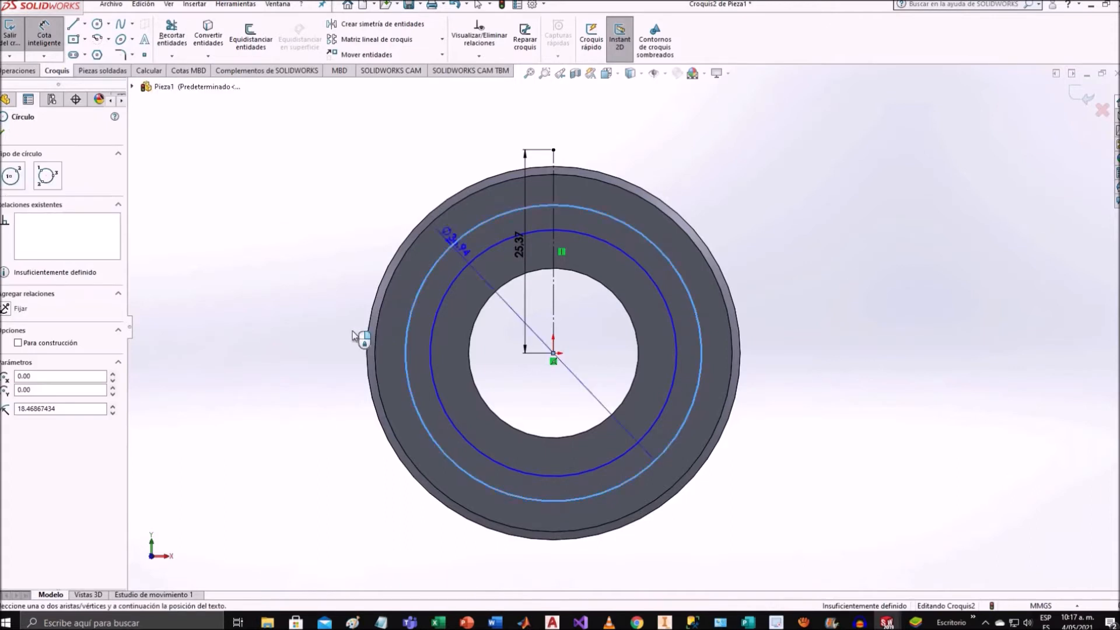
pyautogui.click(333, 332)
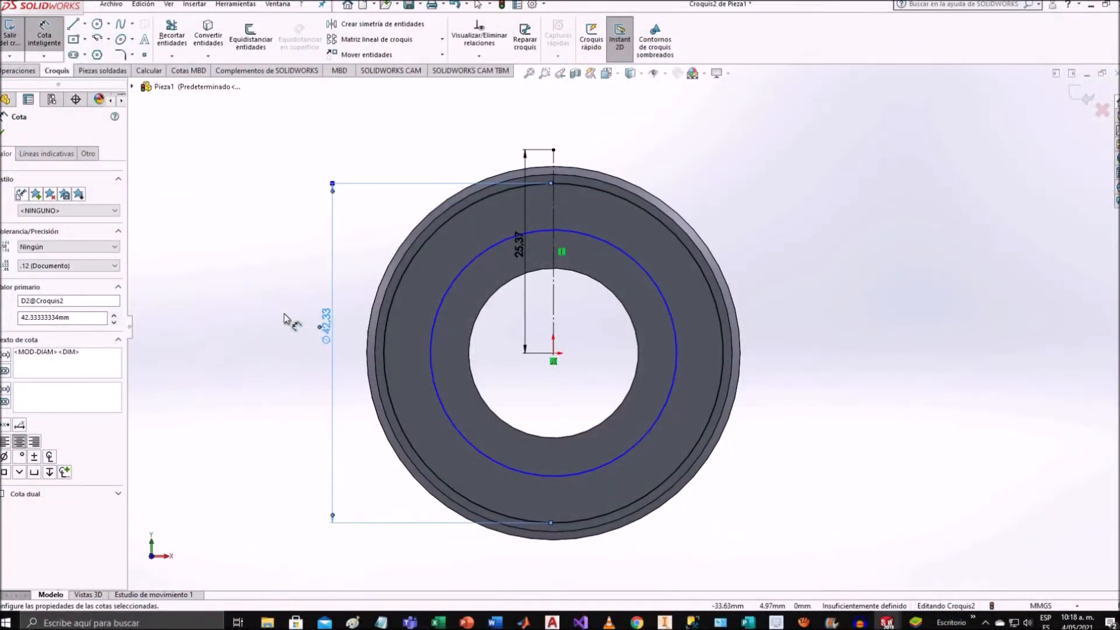
pyautogui.click(440, 309)
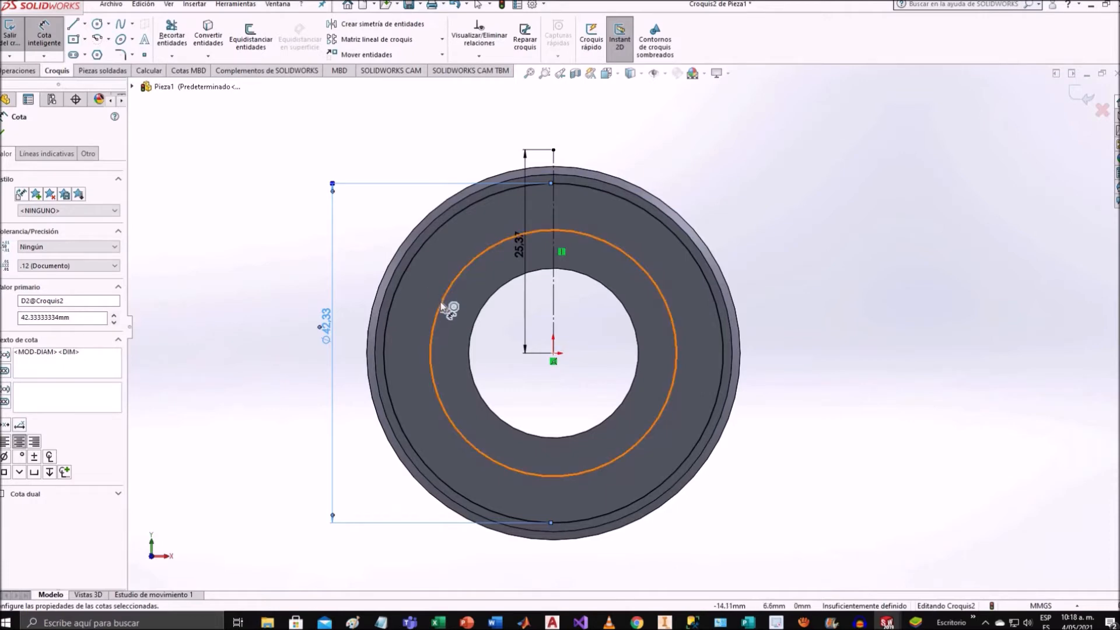
pyautogui.click(285, 362)
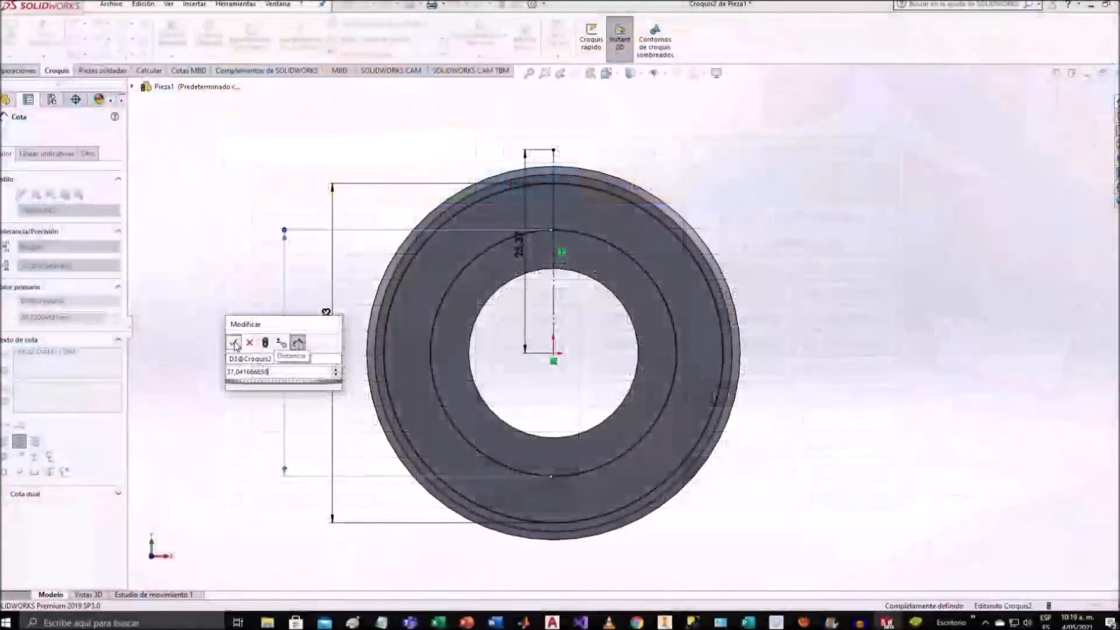
pyautogui.click(234, 343)
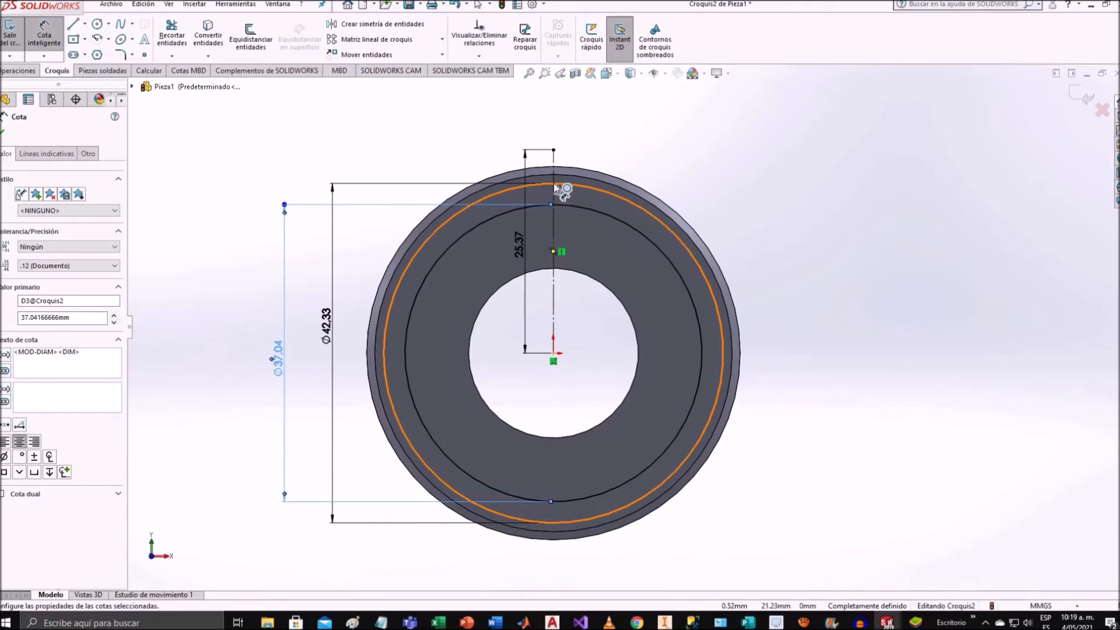
# Sketch a circle of about 1.92 mm radius centred where the pitch circle crosses the vertical construction line above the bore.
pyautogui.click(98, 25)
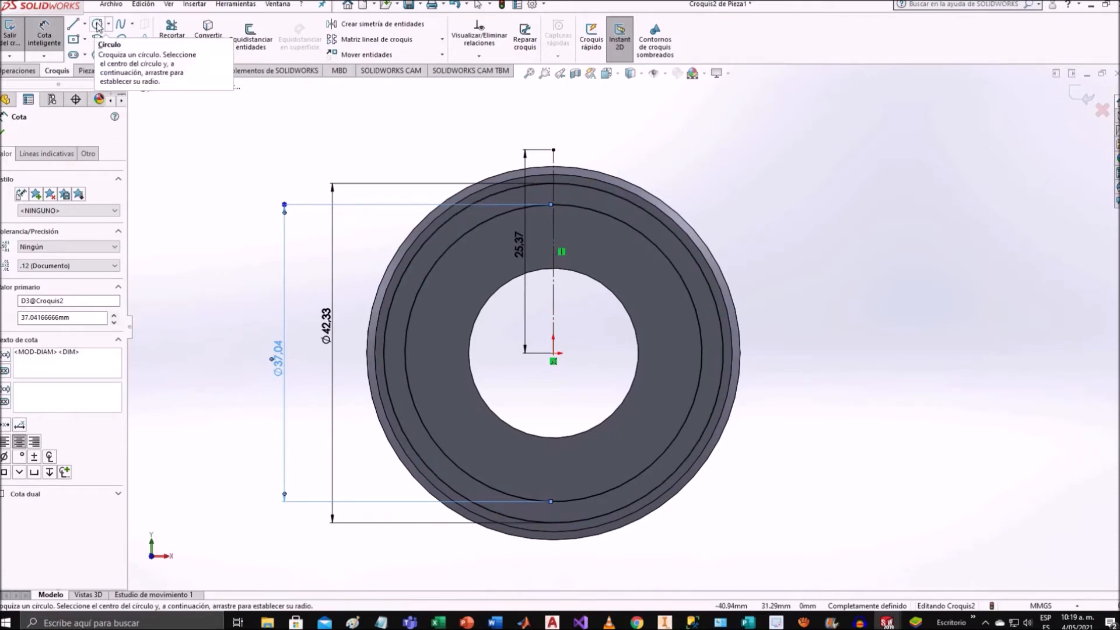
pyautogui.scroll(-3, 543, 175)
pyautogui.scroll(-8, 551, 228)
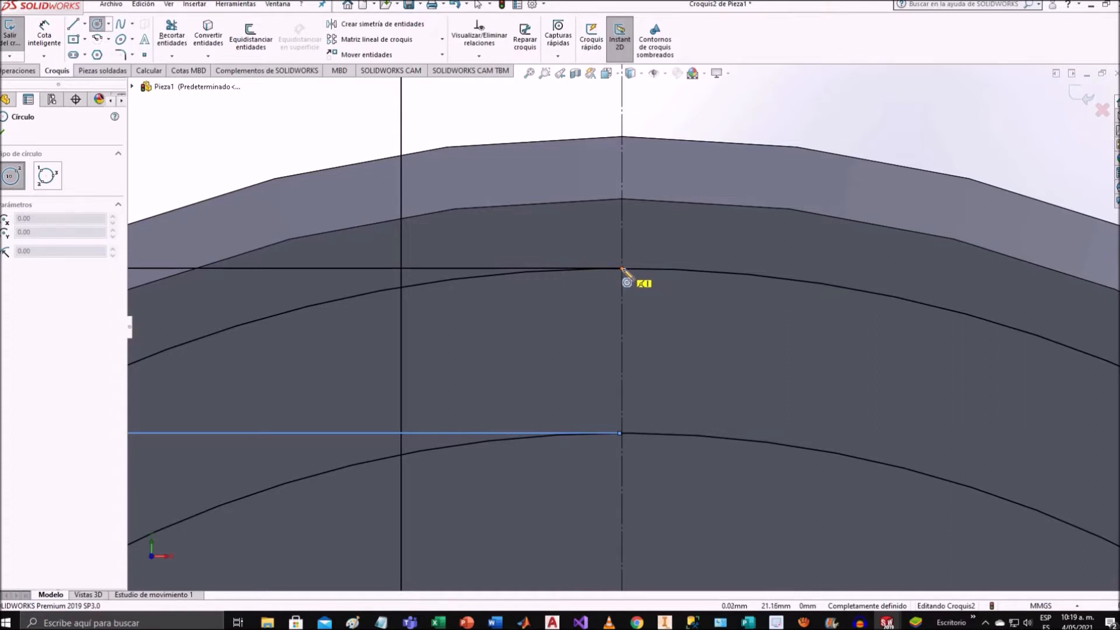
pyautogui.click(621, 269)
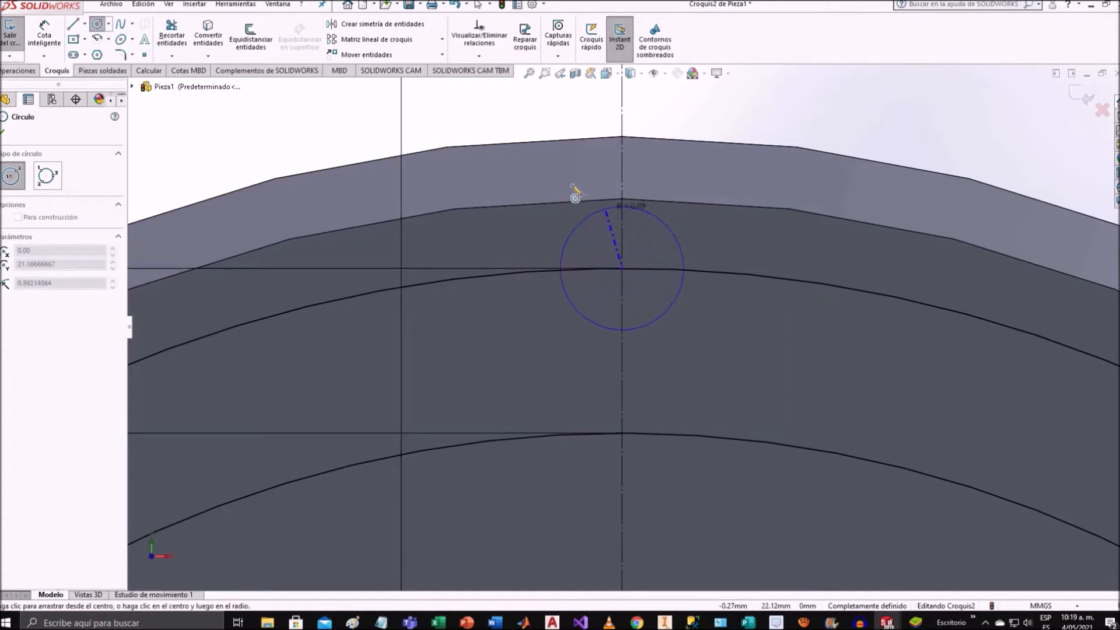
pyautogui.click(552, 174)
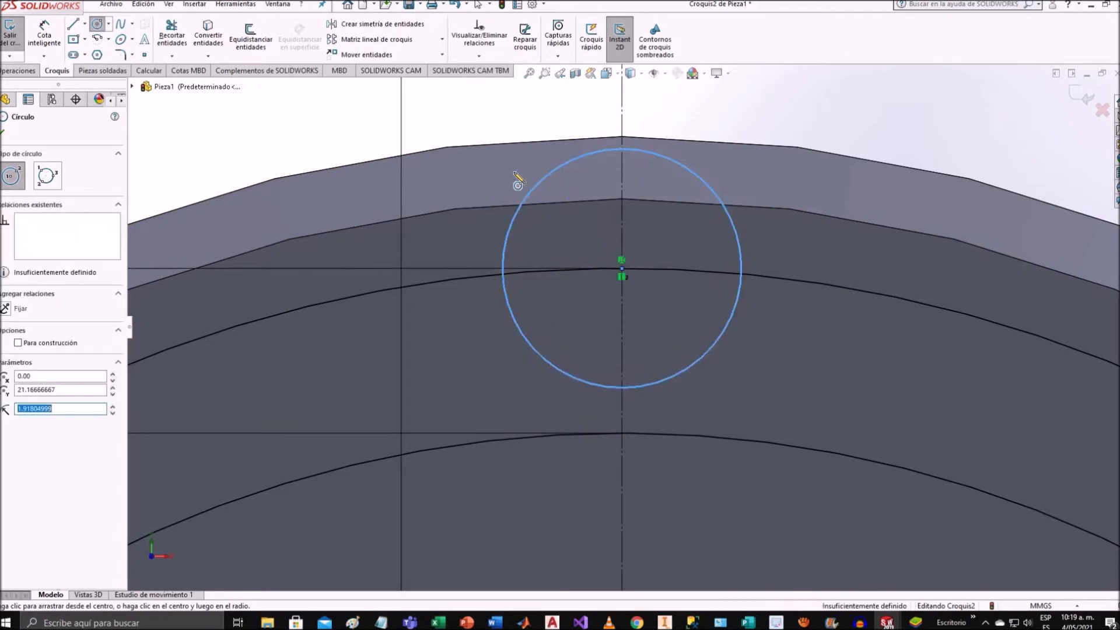
# Dimension the small circle on the pitch circle with a diameter of 3.328269396 mm.
pyautogui.click(47, 30)
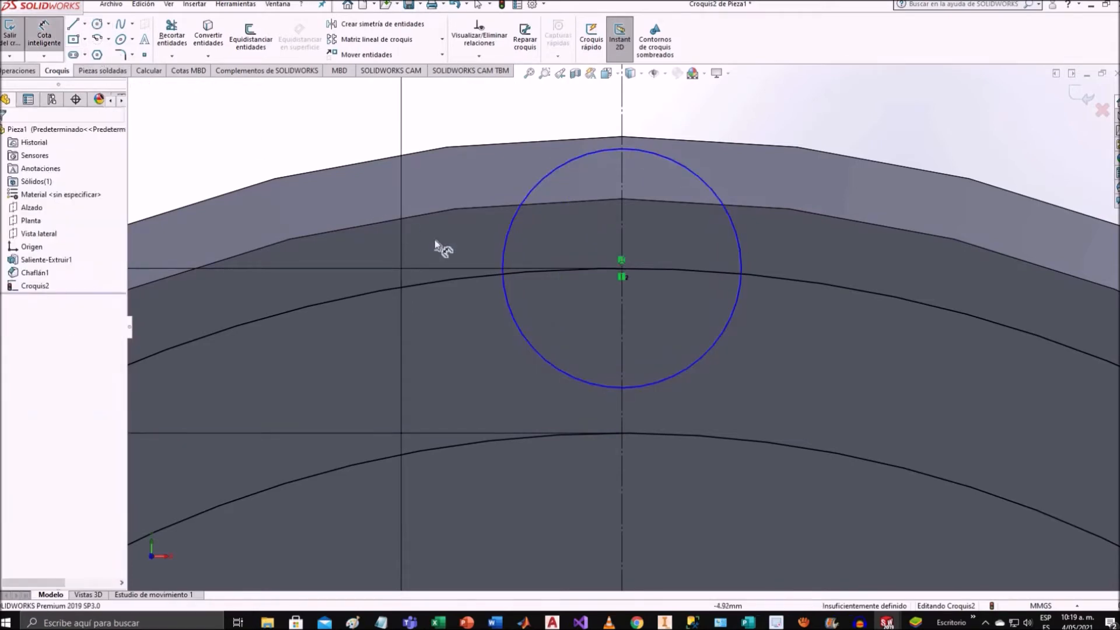
pyautogui.click(496, 250)
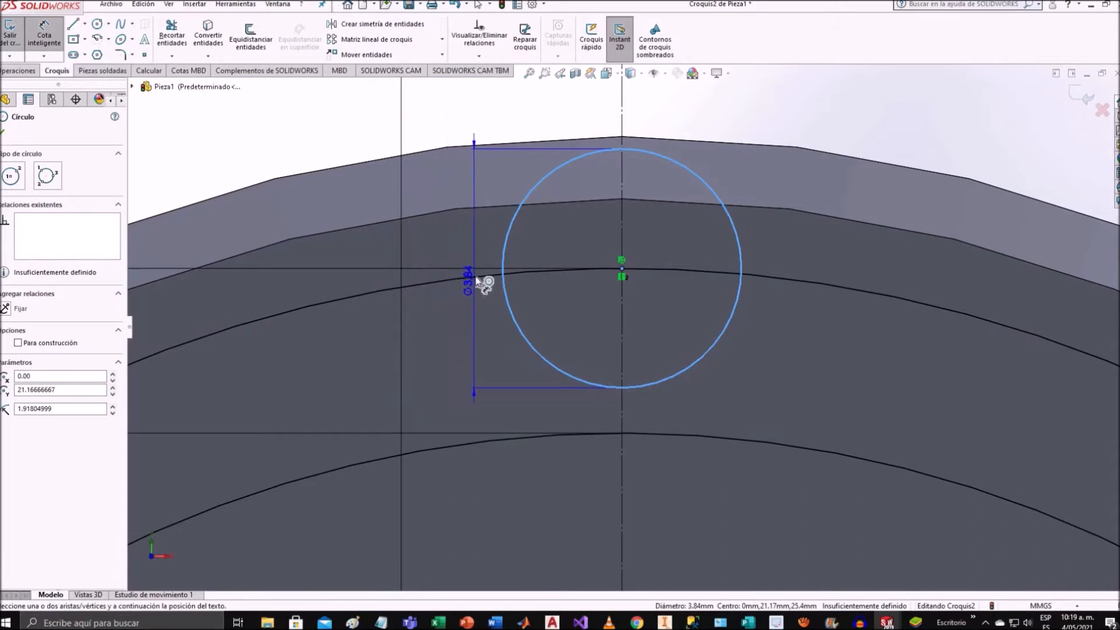
pyautogui.click(474, 314)
pyautogui.click(475, 314)
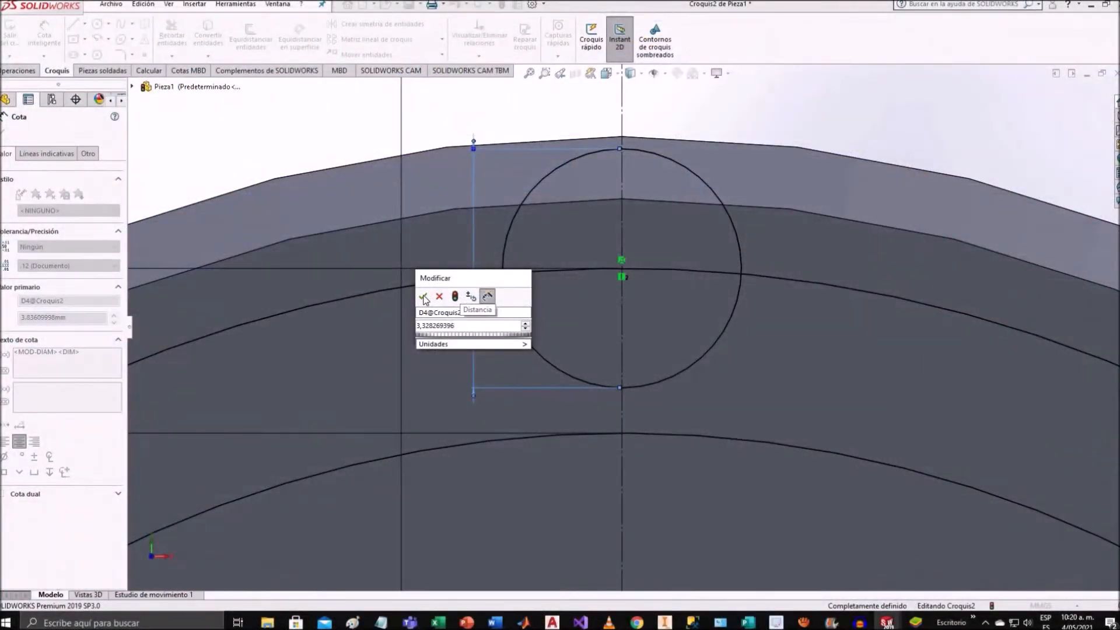
pyautogui.click(424, 297)
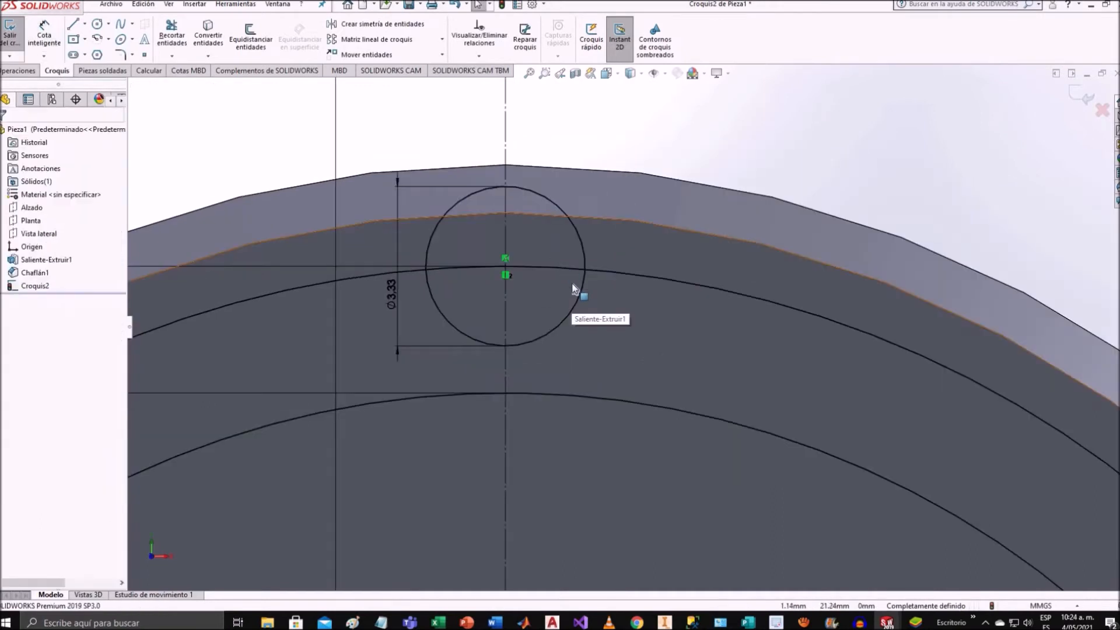
# Trim away the part of the small circle lying below the pitch circle, leaving only the upper arc.
pyautogui.scroll(-8, 626, 268)
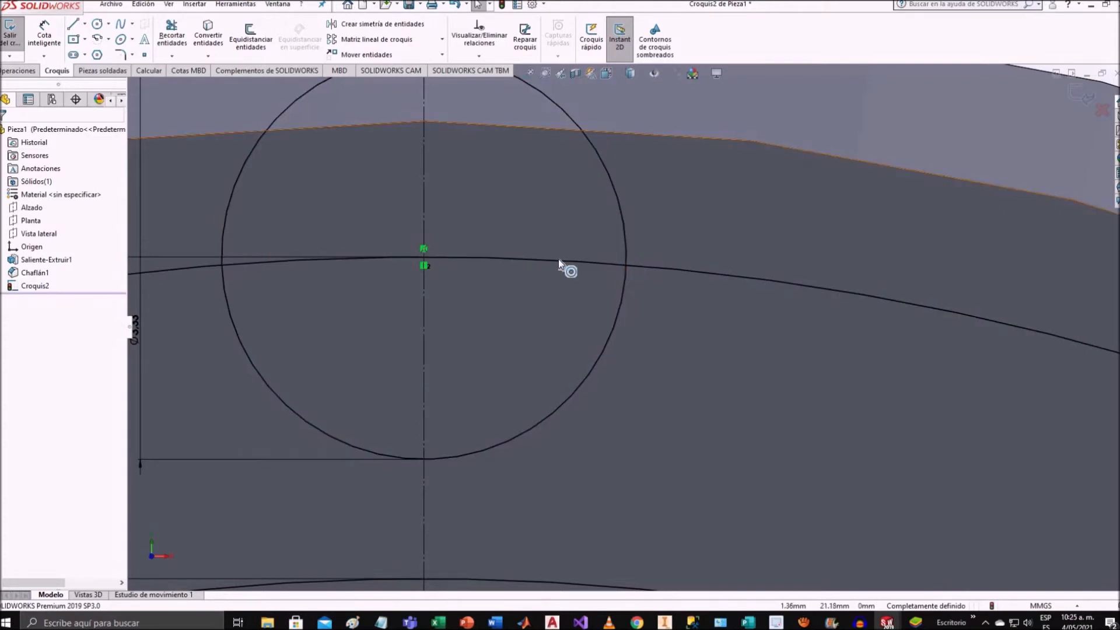
pyautogui.scroll(-2, 559, 260)
pyautogui.scroll(2, 559, 259)
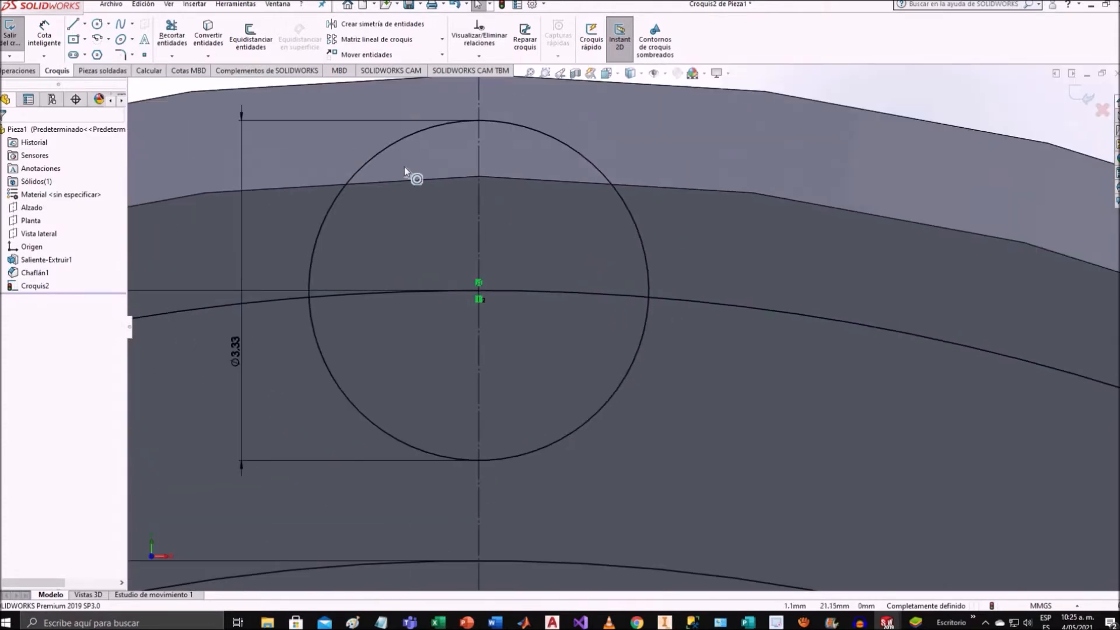
pyautogui.click(175, 41)
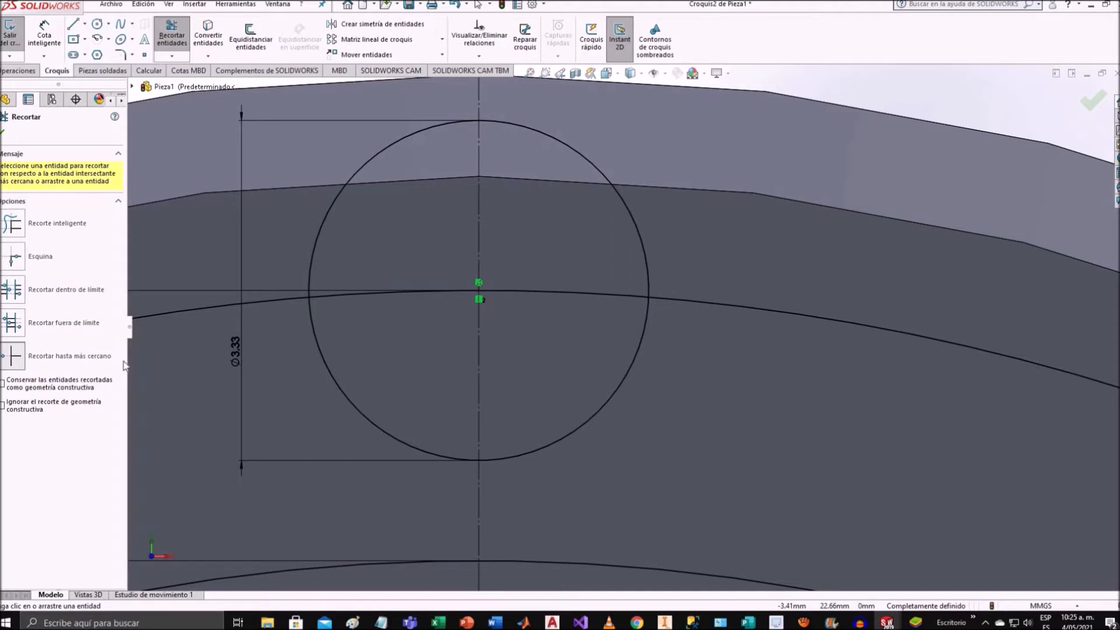
pyautogui.click(643, 347)
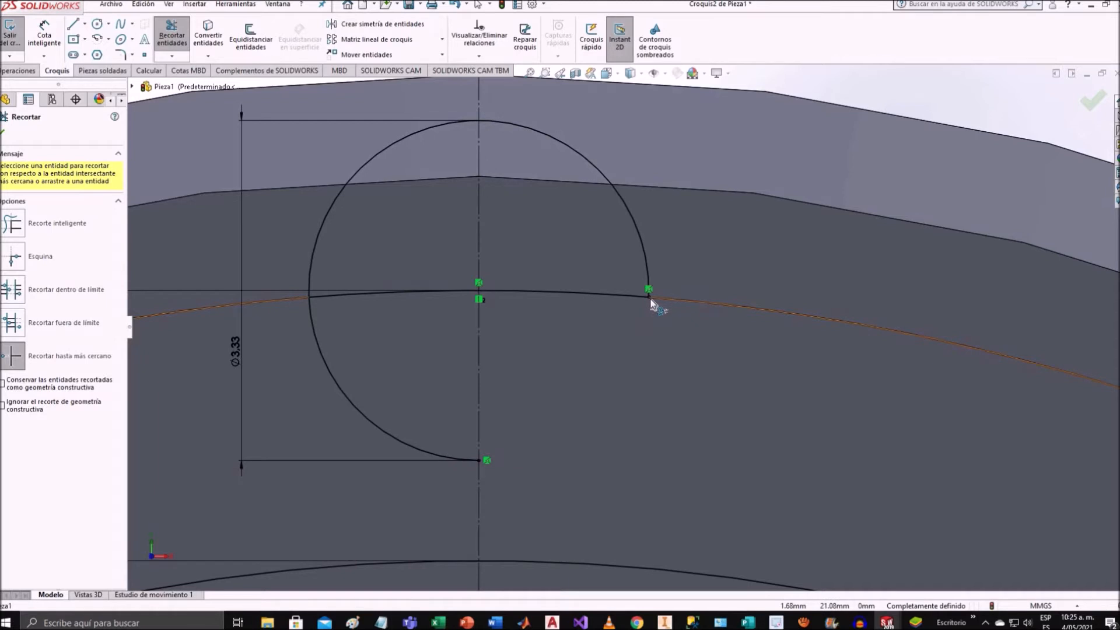
pyautogui.click(322, 357)
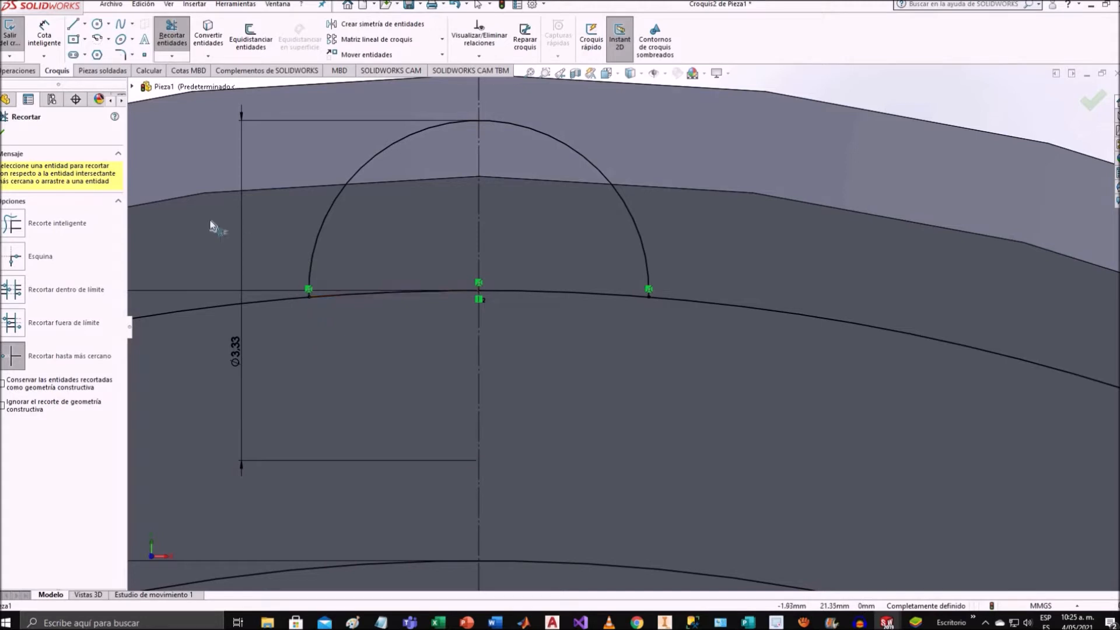
# Sketch a line from the small arc's right endpoint on the pitch circle, sloping down to the right toward the inner sketched circle.
pyautogui.click(74, 24)
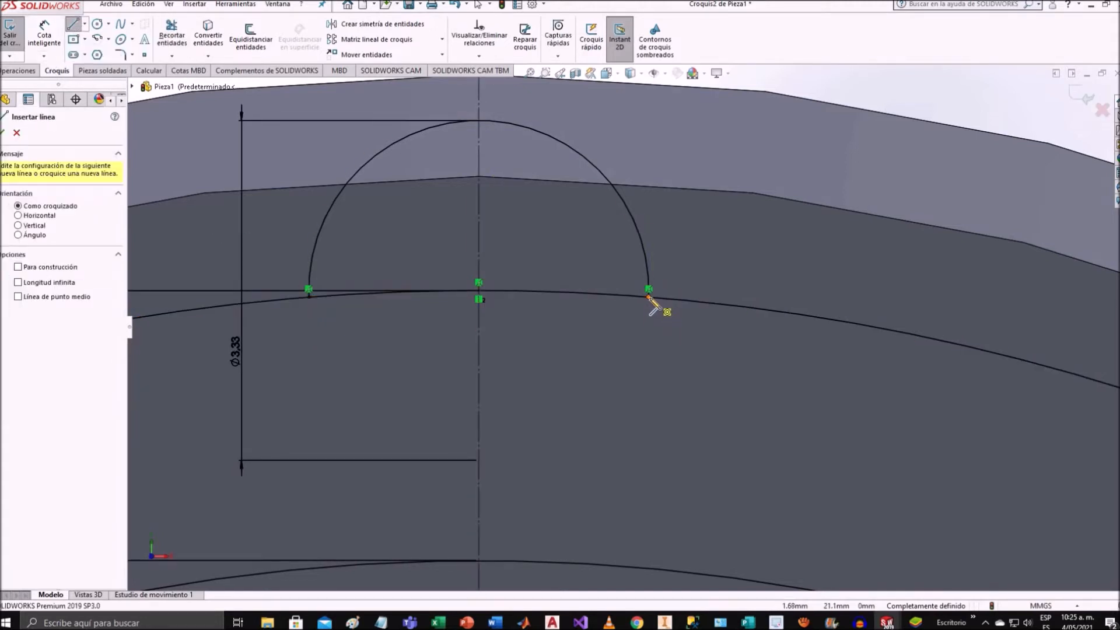
pyautogui.click(648, 297)
pyautogui.scroll(-3, 576, 318)
pyautogui.scroll(3, 573, 316)
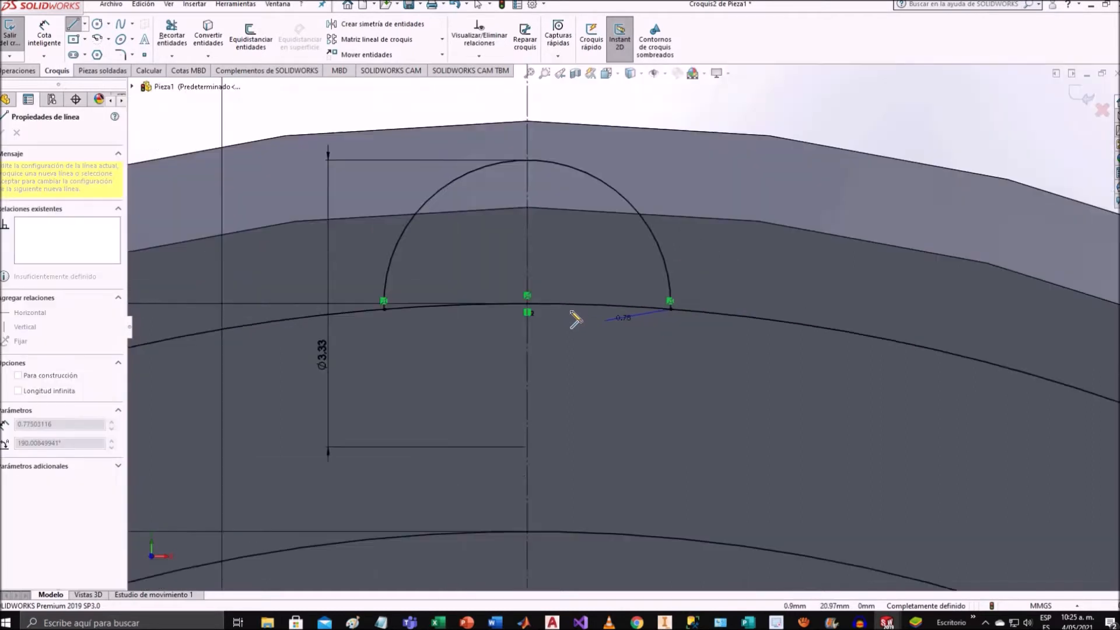
pyautogui.scroll(5, 575, 317)
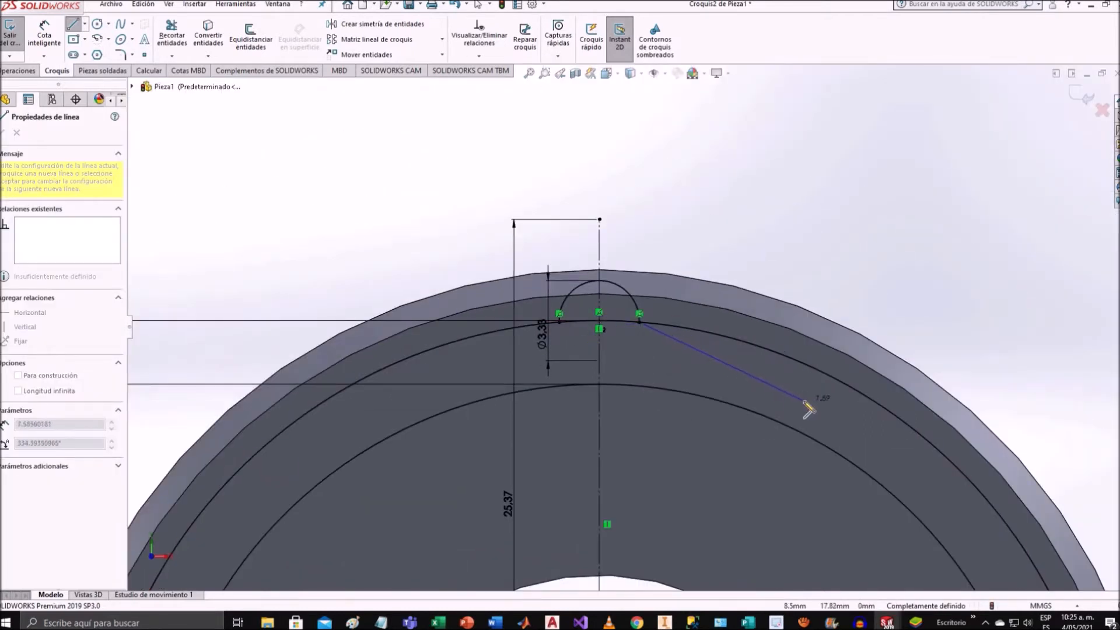
pyautogui.click(854, 433)
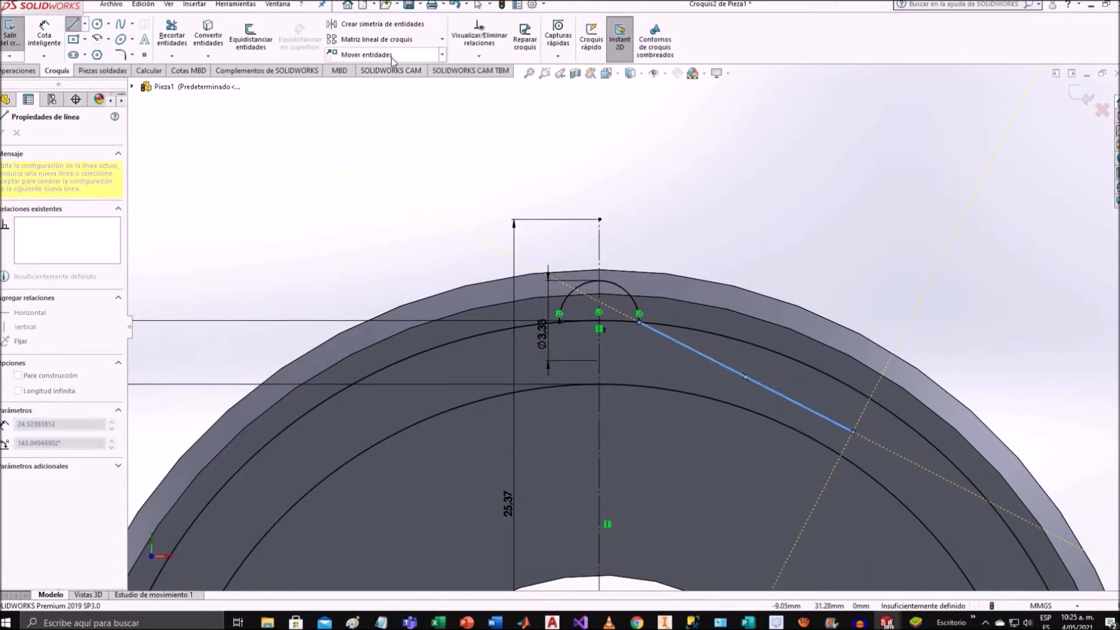
# Add a tangent relation between the sloping line and the inner 37.04 mm circle.
pyautogui.click(479, 57)
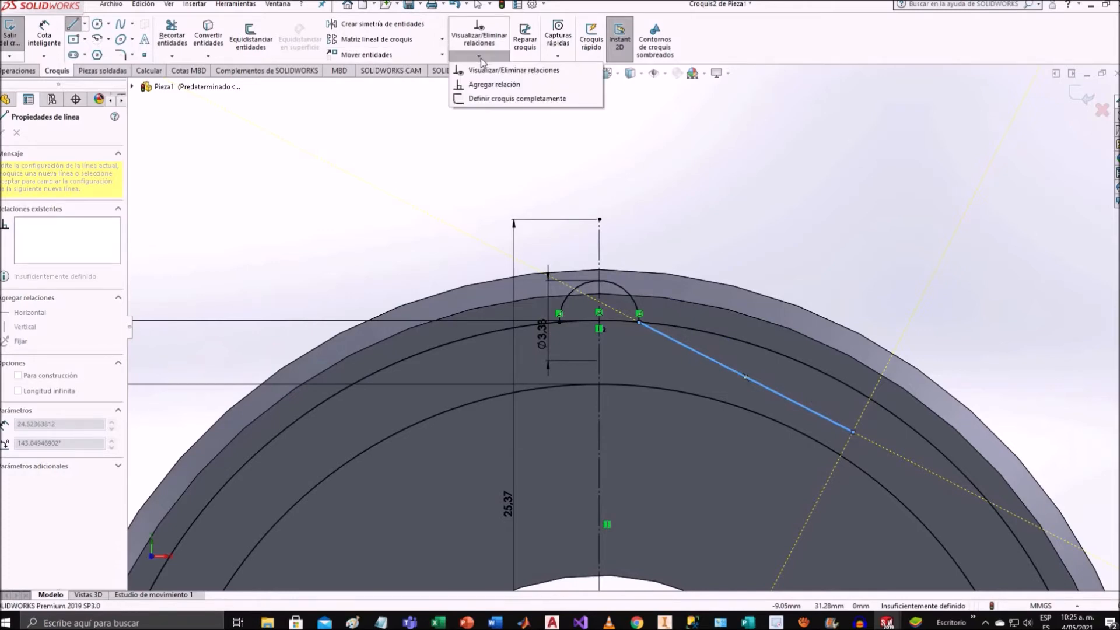
pyautogui.click(490, 85)
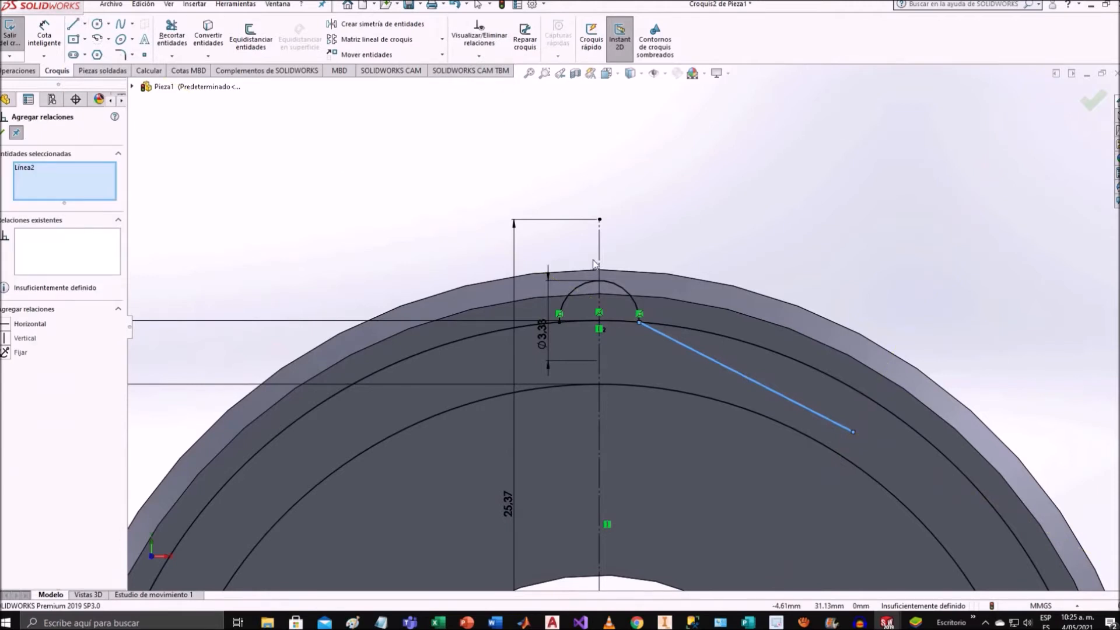
pyautogui.click(688, 394)
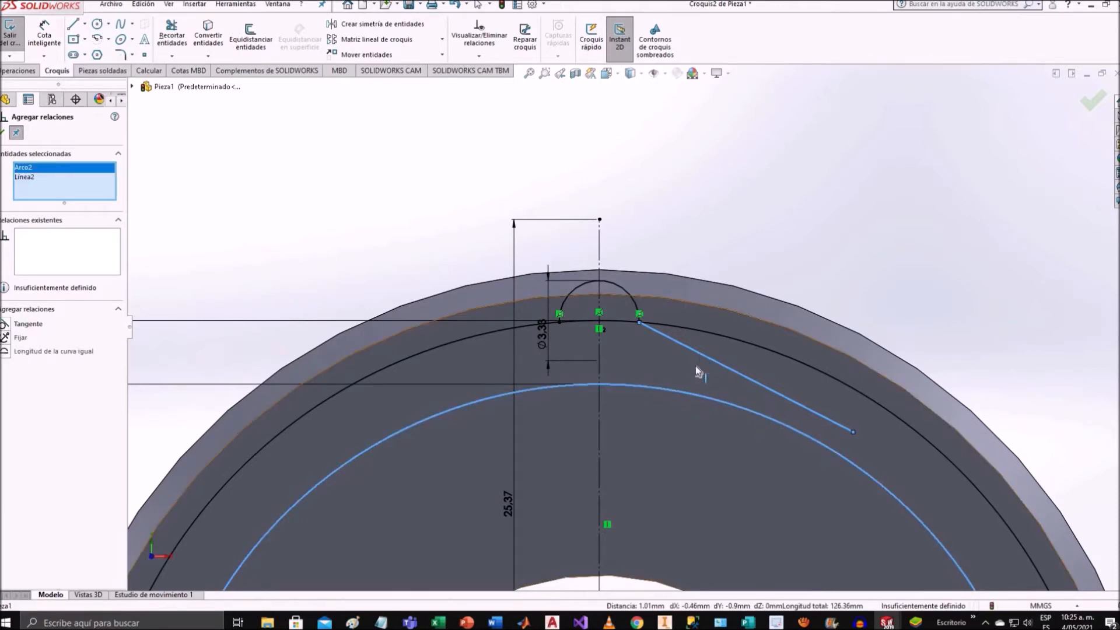
pyautogui.click(6, 324)
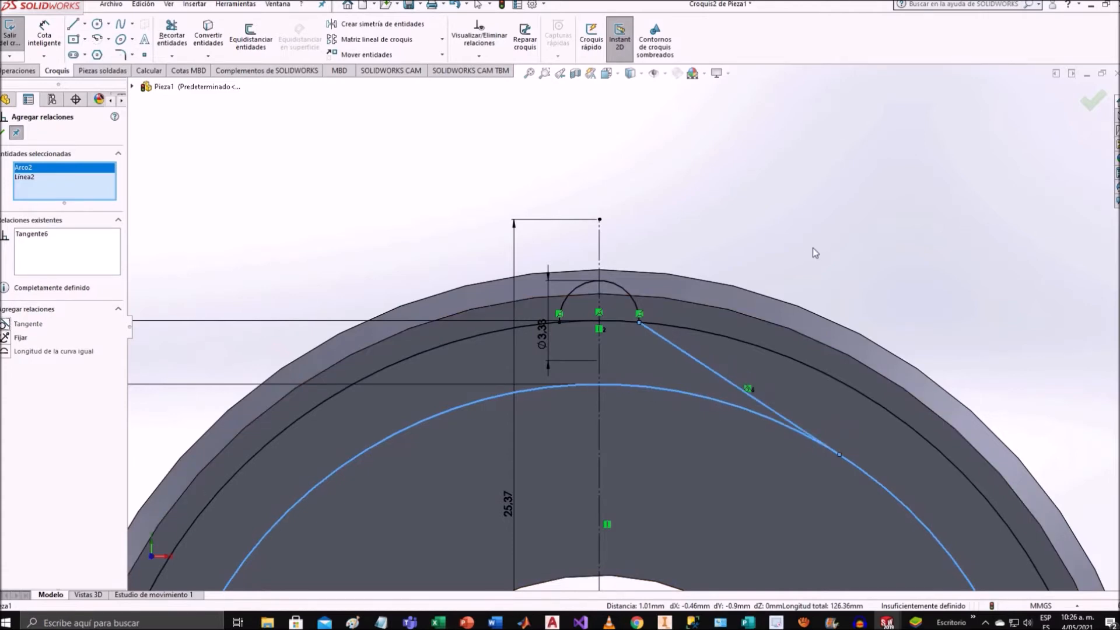
# Trim off the portion of the sloping line that extends beyond its tangent point on the inner circle.
pyautogui.scroll(-2, 835, 451)
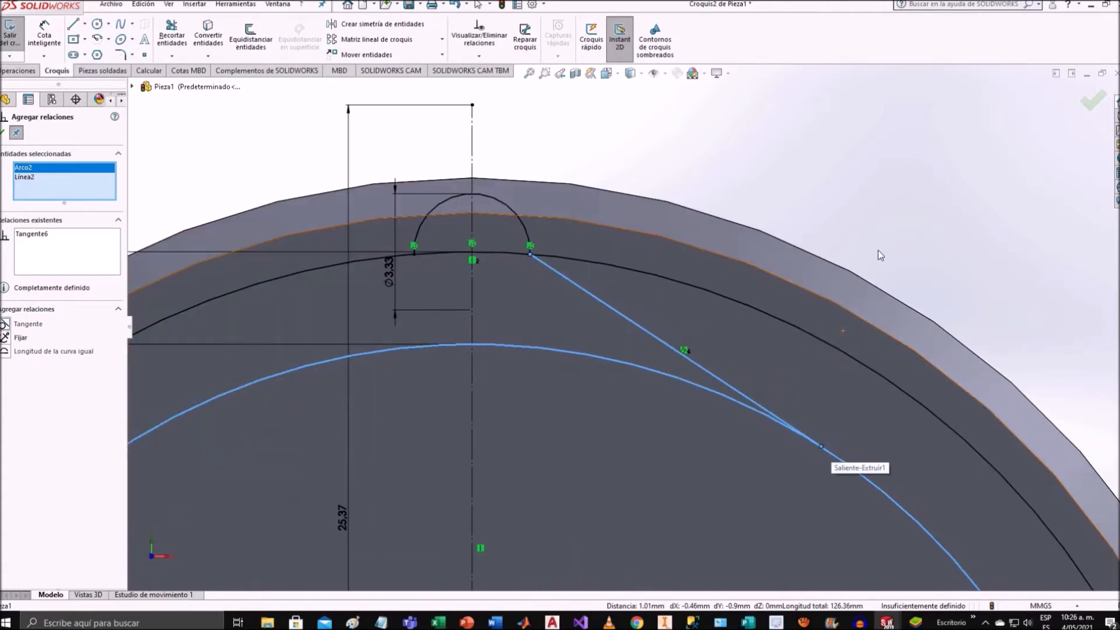
pyautogui.scroll(3, 842, 220)
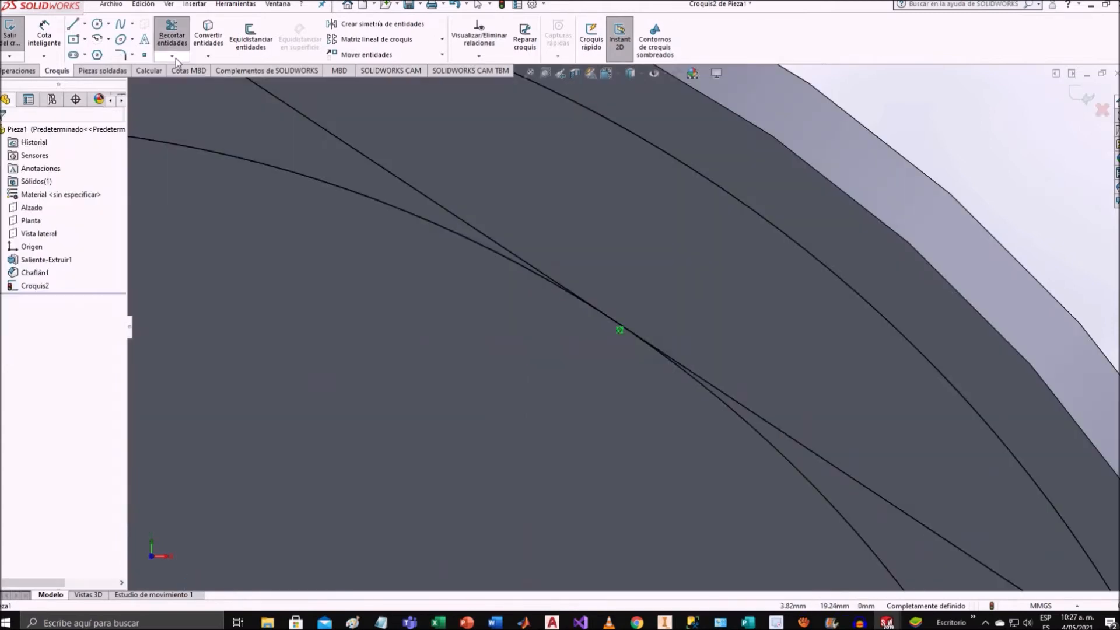
pyautogui.click(175, 58)
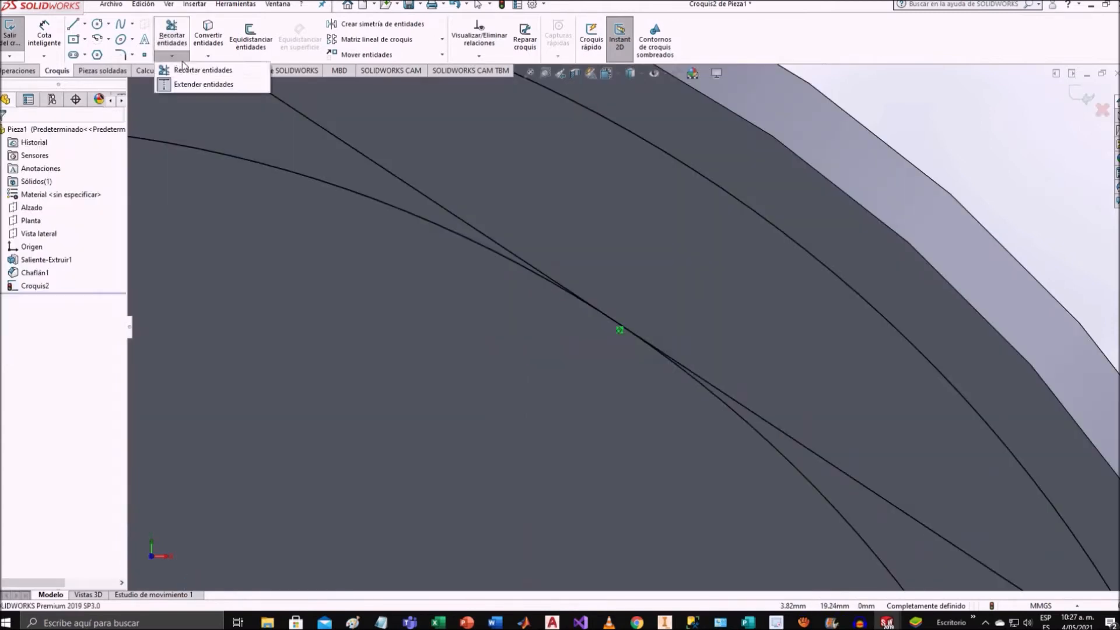
pyautogui.click(190, 71)
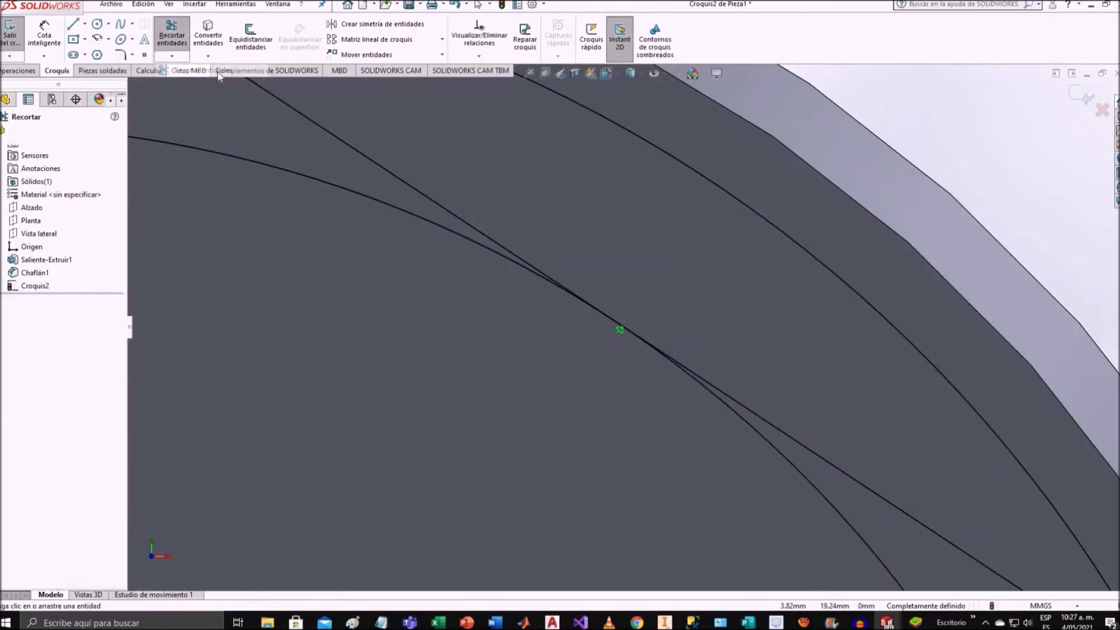
pyautogui.click(807, 452)
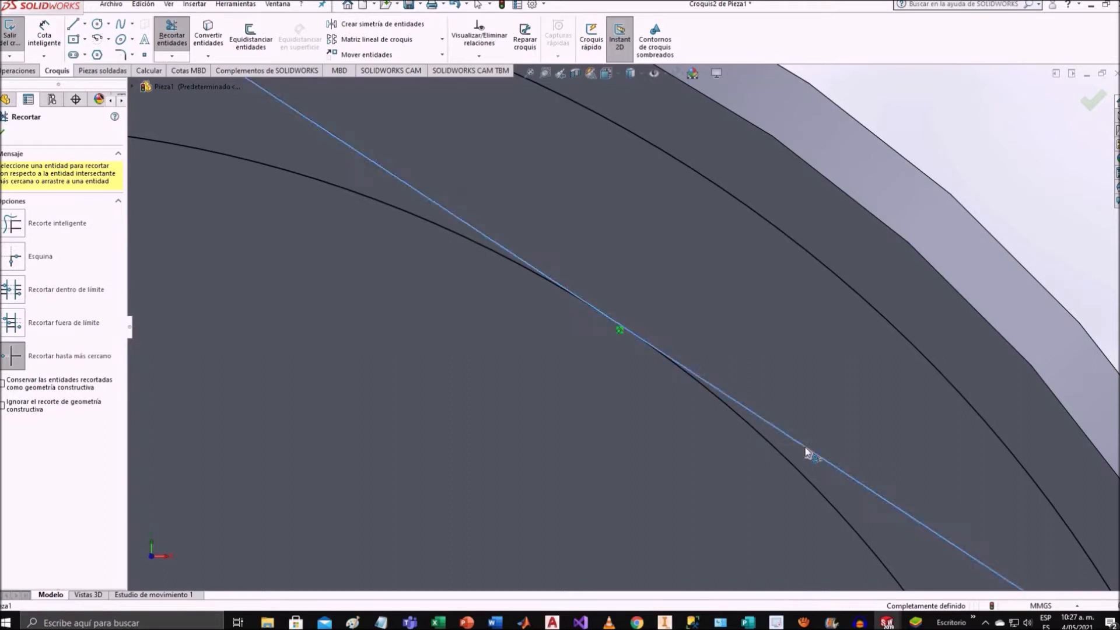
pyautogui.scroll(2, 620, 325)
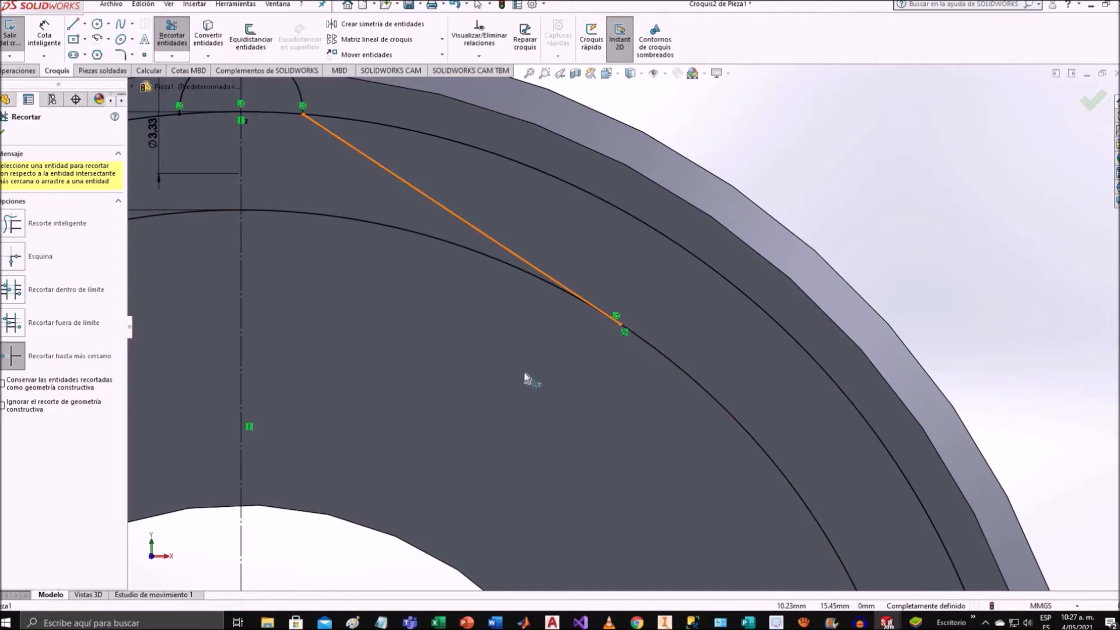
pyautogui.scroll(2, 525, 379)
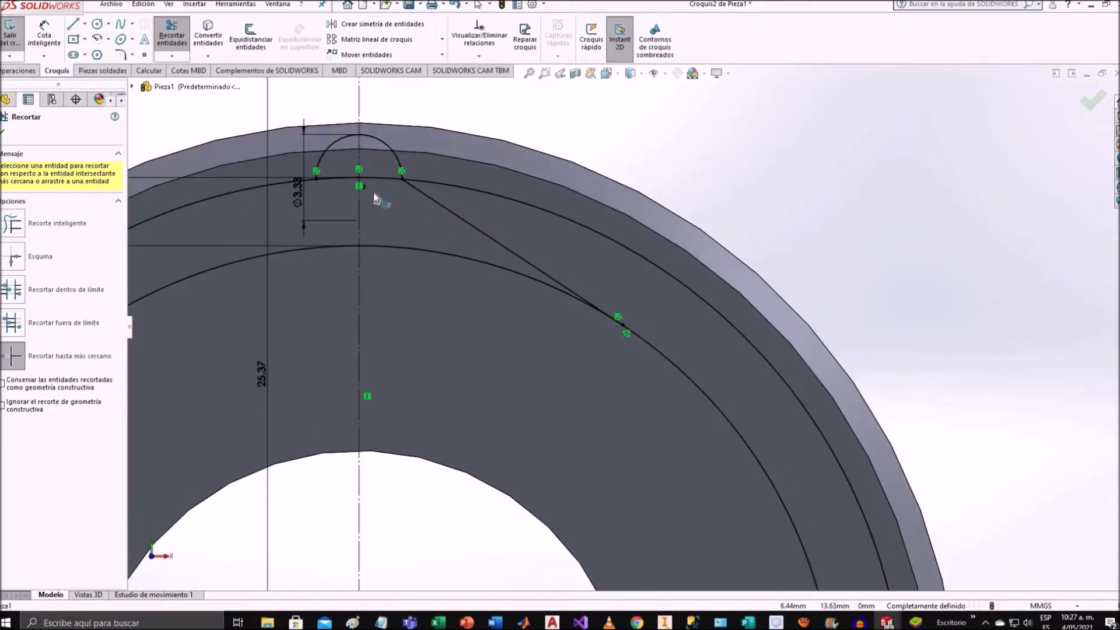
# Sketch a circle of about 10.25 mm radius centred on the line's tangent point and passing through the small arc's right endpoint.
pyautogui.click(96, 24)
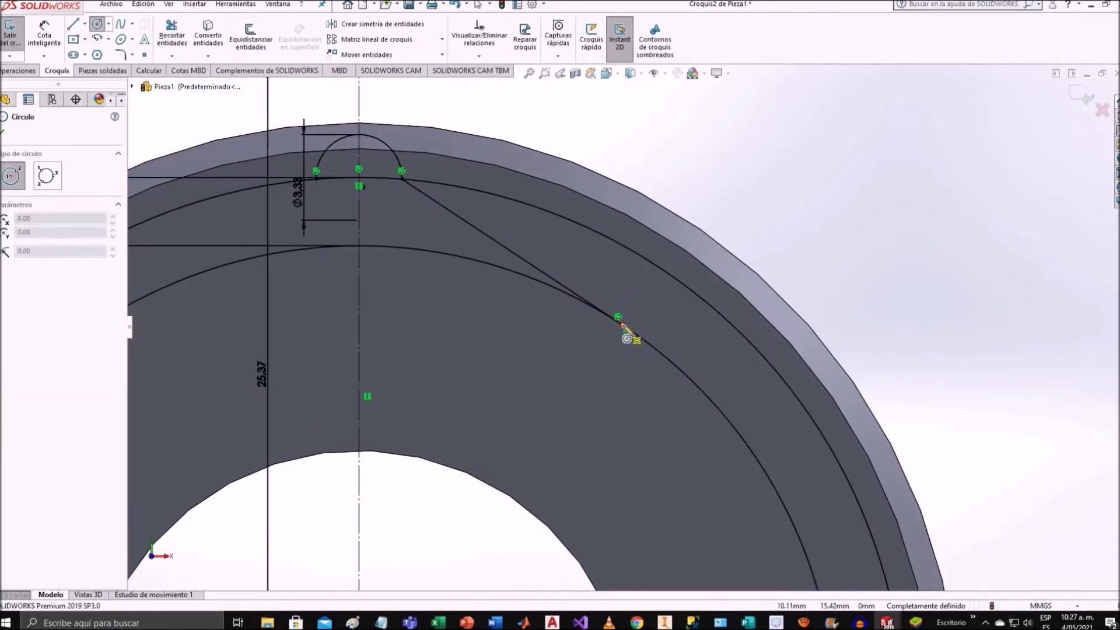
pyautogui.click(625, 331)
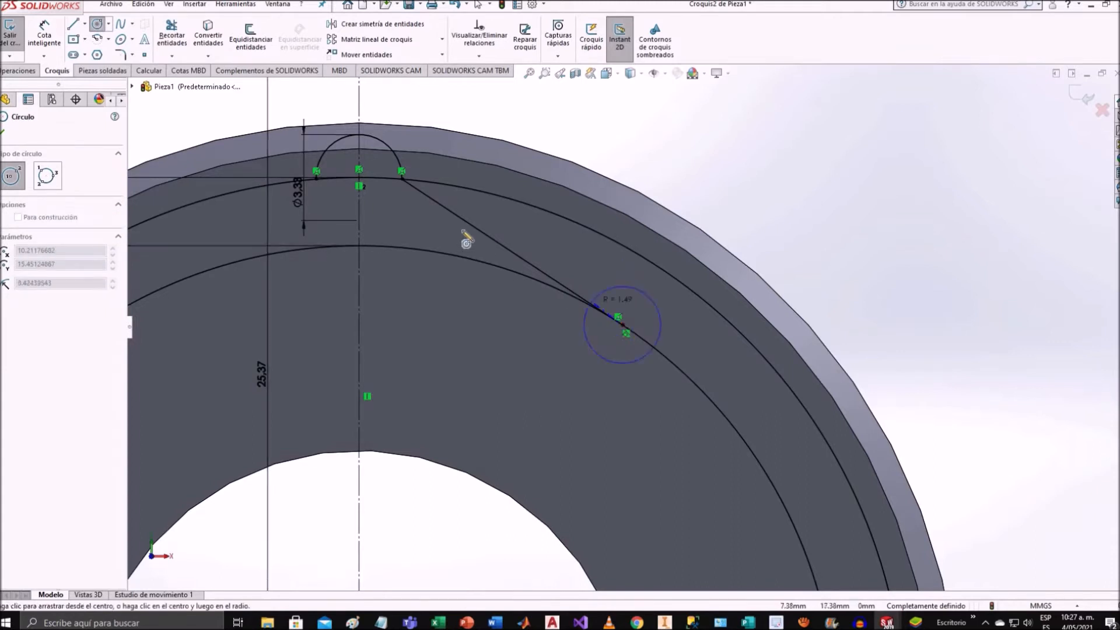
pyautogui.click(410, 184)
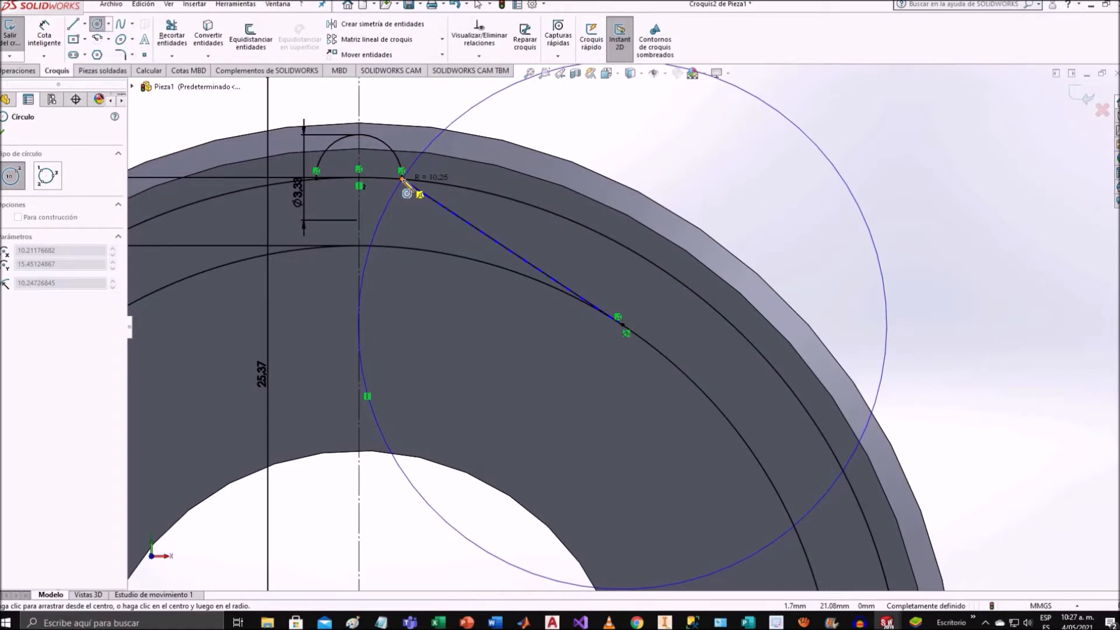
pyautogui.click(402, 179)
pyautogui.scroll(3, 520, 216)
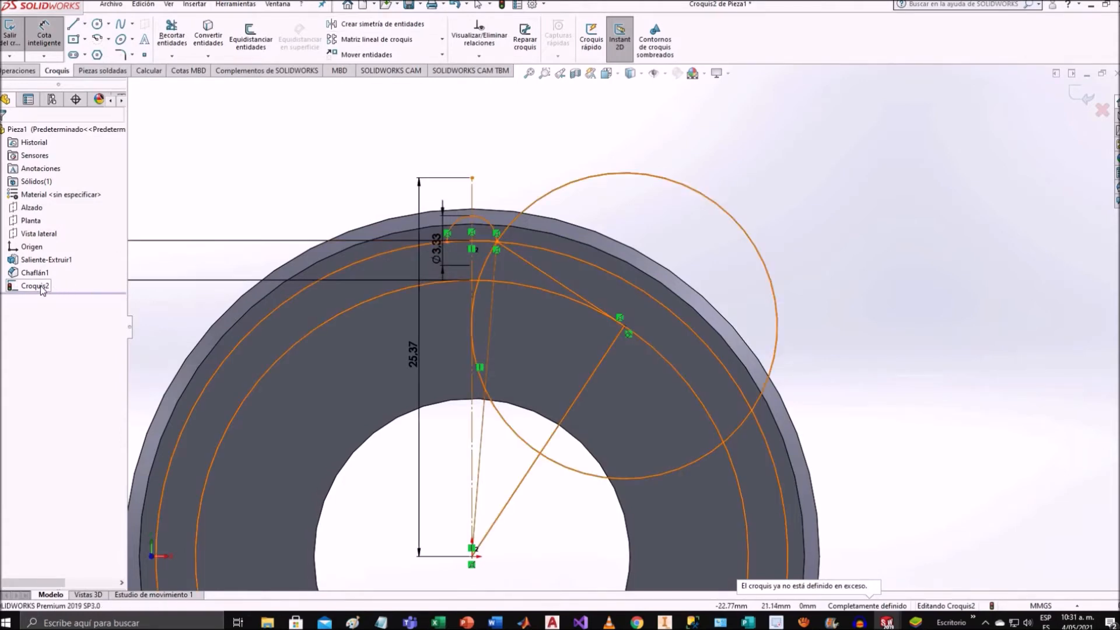
# Mirror the tooth-flank circle about the vertical centreline, keeping the original as a copy.
pyautogui.click(363, 23)
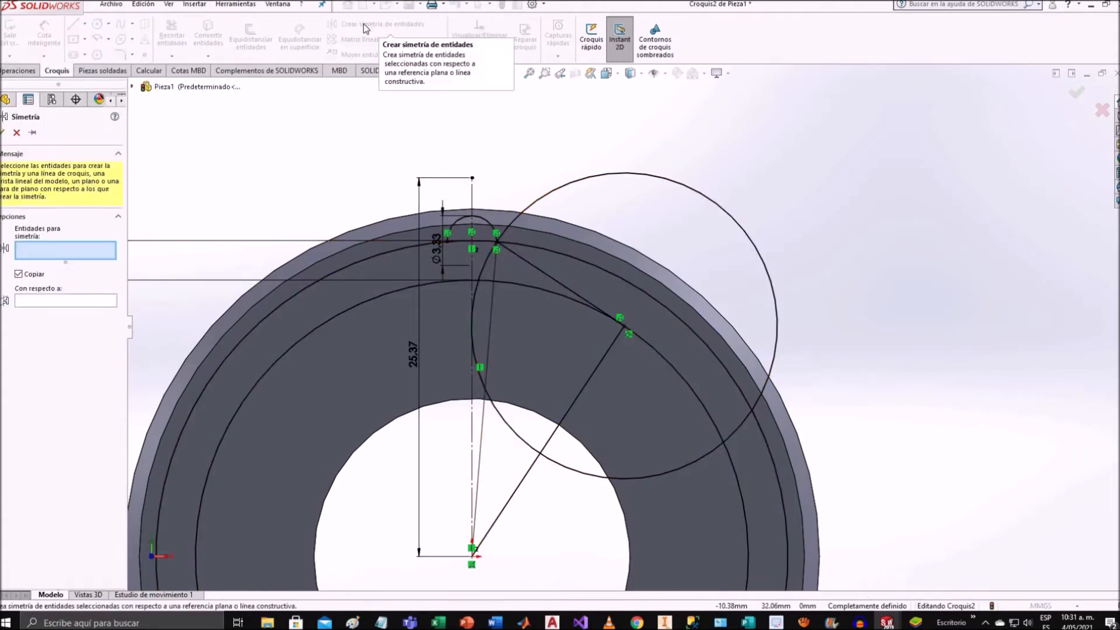
pyautogui.click(558, 189)
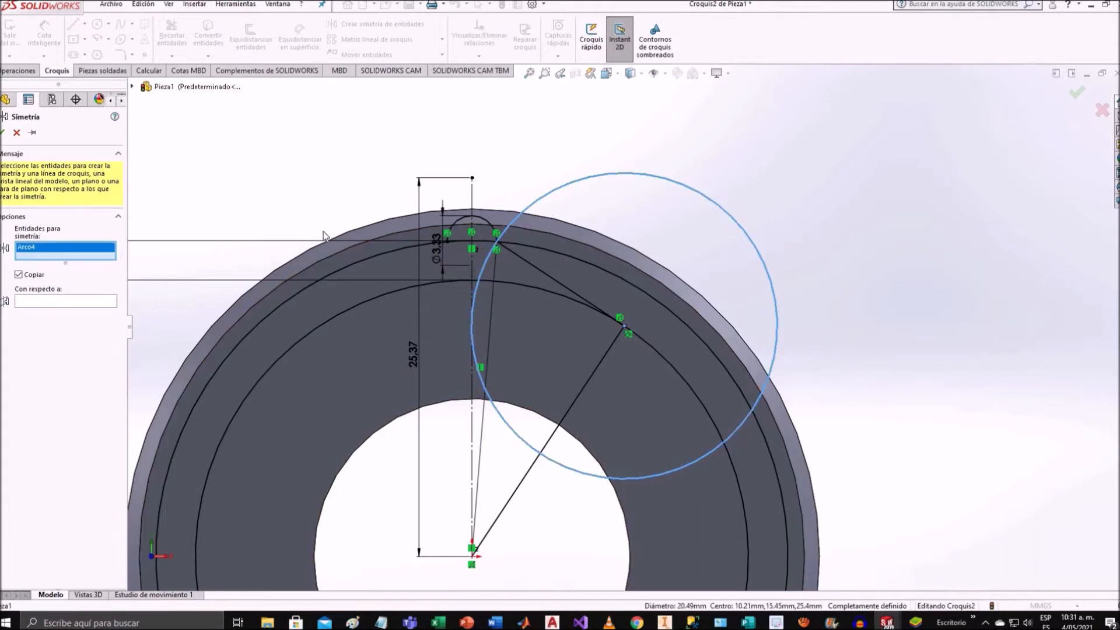
pyautogui.click(80, 302)
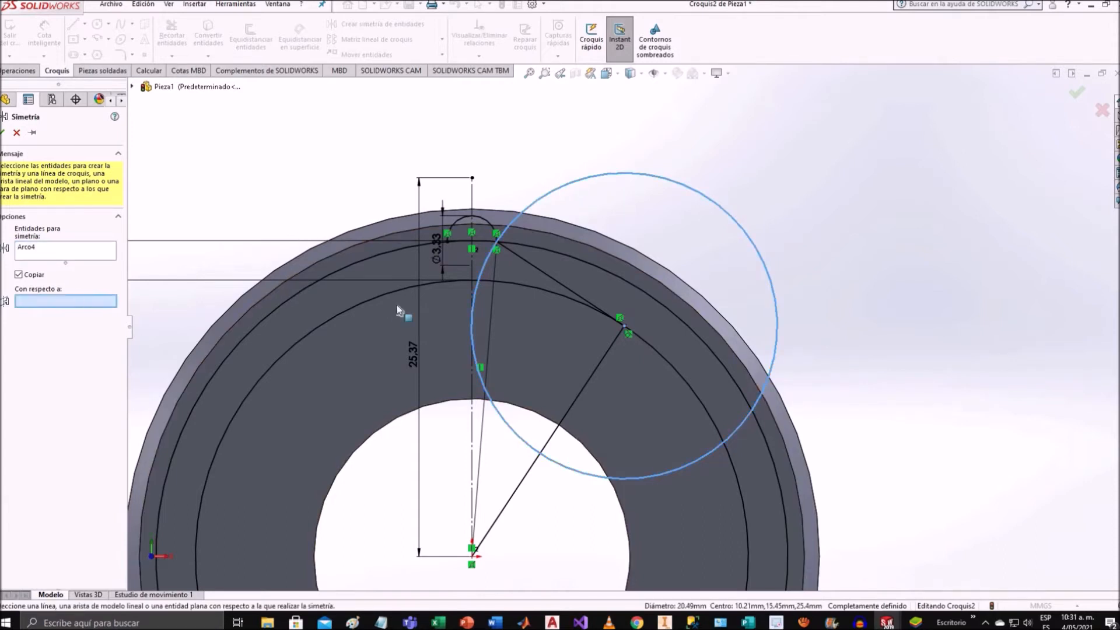
pyautogui.click(472, 203)
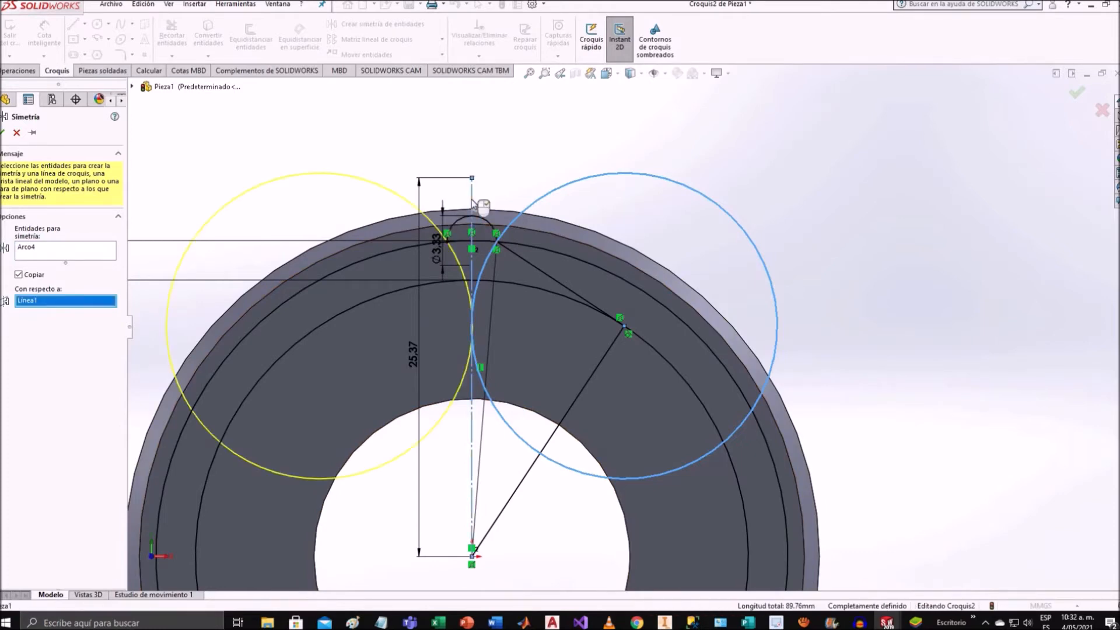
pyautogui.click(3, 133)
# Sketch a horizontal line joining the top quadrant points of the two flank circles.
pyautogui.scroll(2, 290, 153)
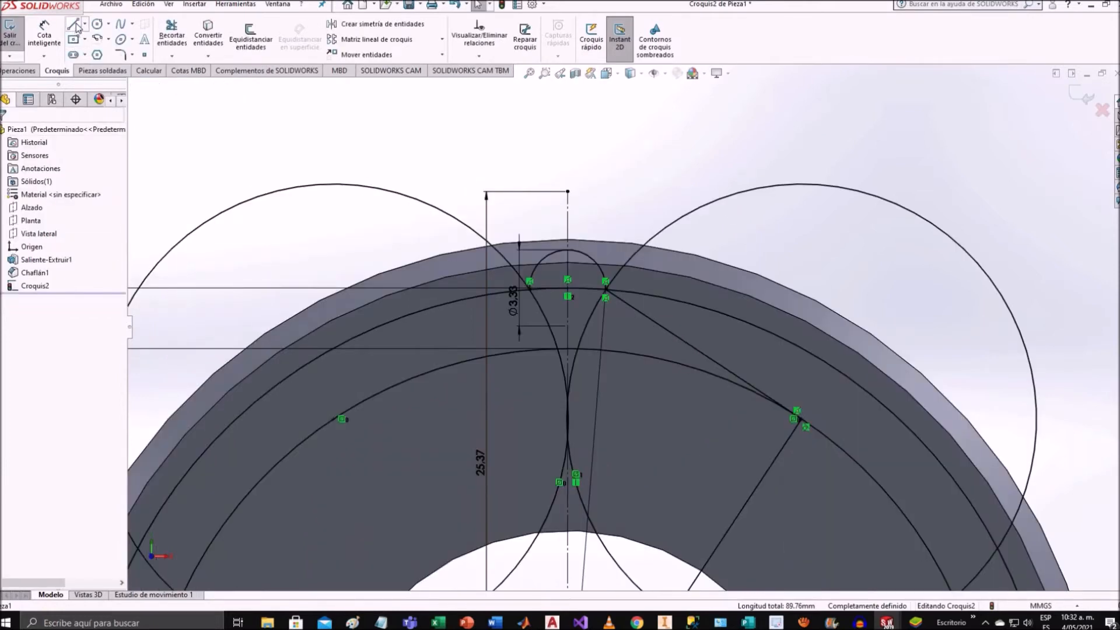
pyautogui.click(75, 25)
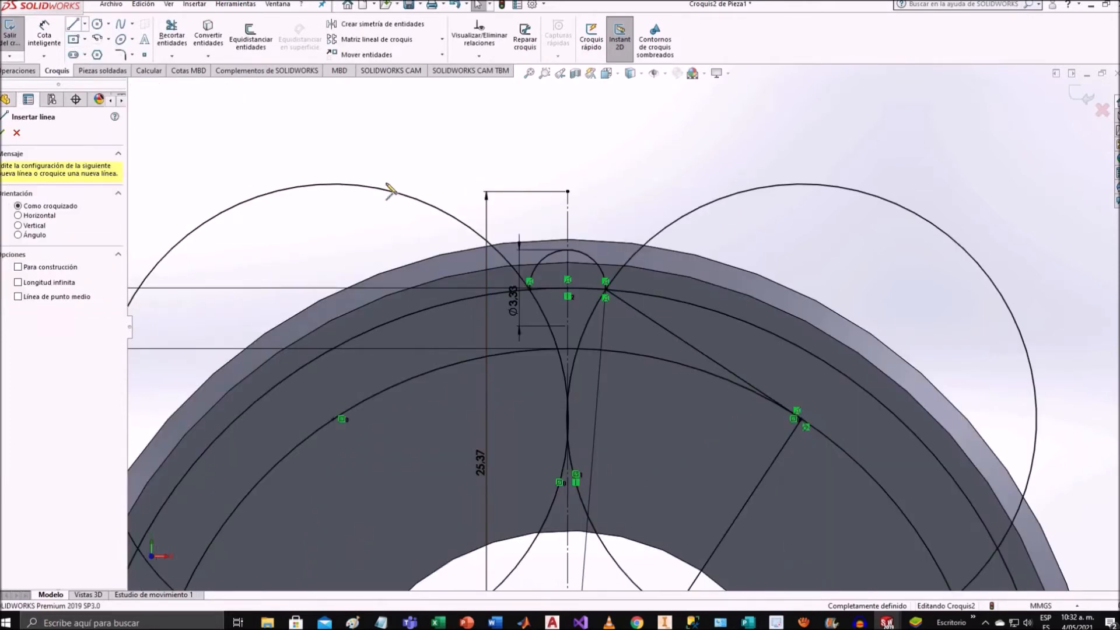
pyautogui.click(334, 184)
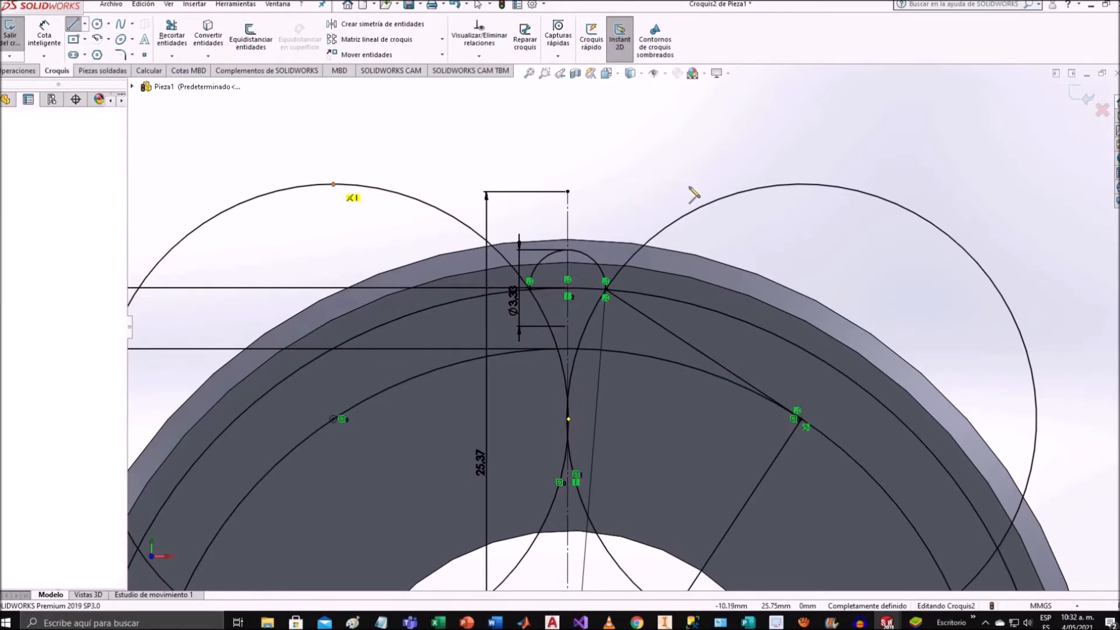
pyautogui.click(801, 185)
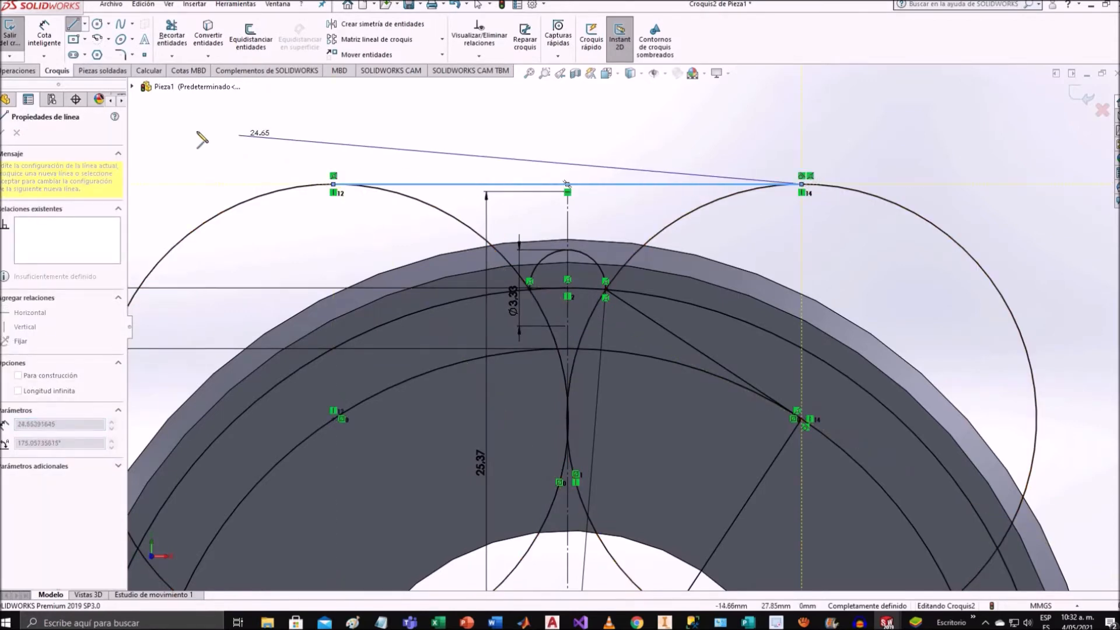
pyautogui.press('Escape')
# Delete the small 3.33 mm diameter arc that sits on the pitch circle at the centreline.
pyautogui.scroll(1, 202, 277)
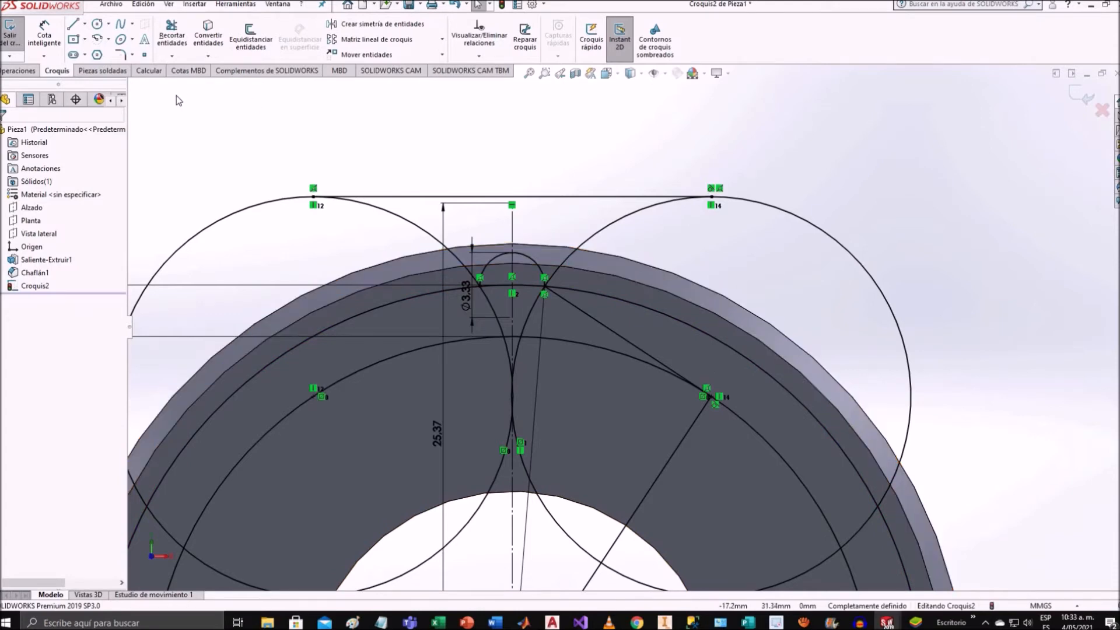
pyautogui.click(524, 260)
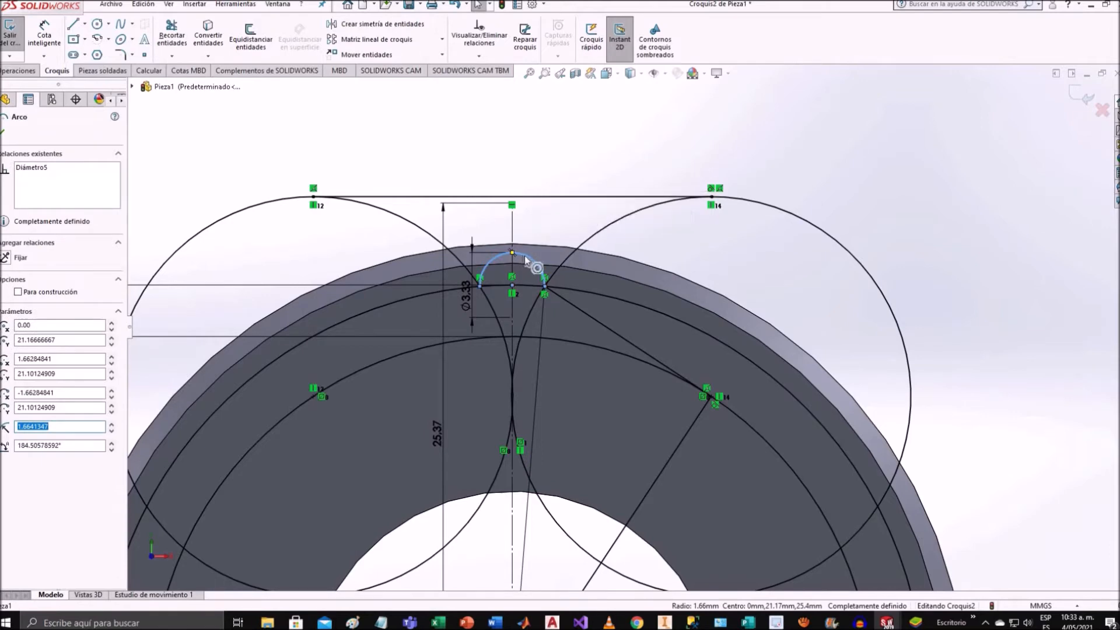
pyautogui.rightClick(527, 260)
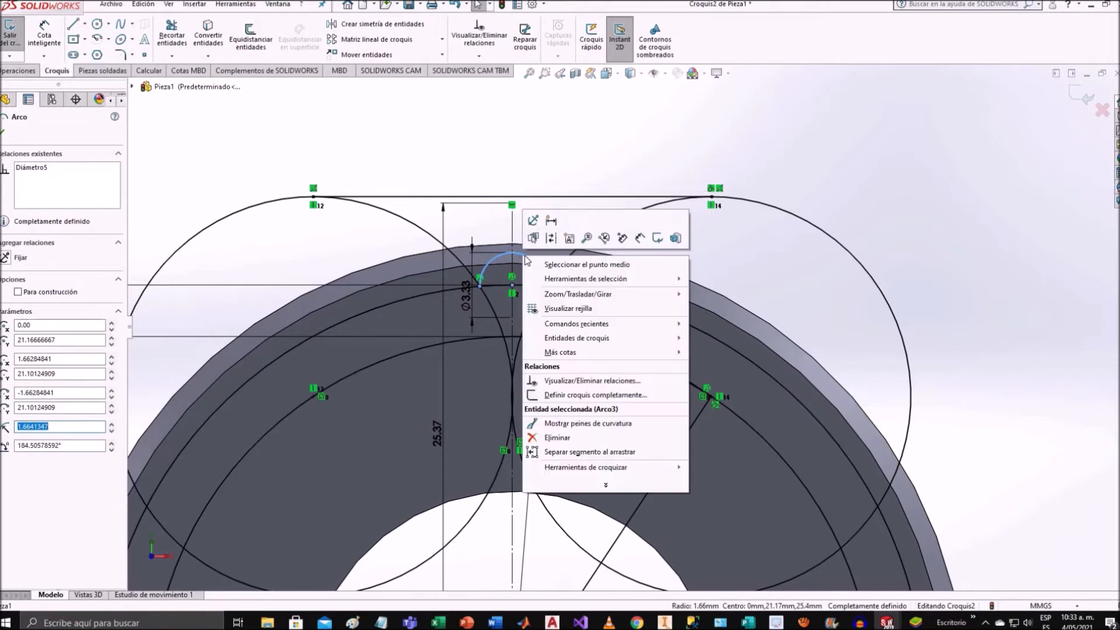
pyautogui.click(569, 438)
pyautogui.click(502, 310)
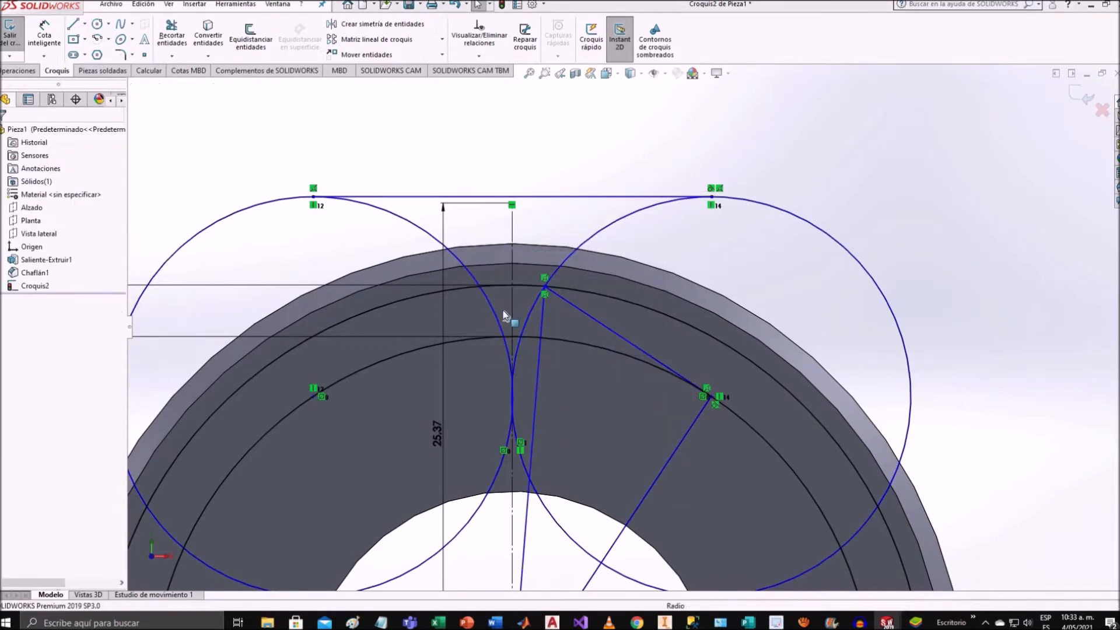
# Trim away the outer arcs of both flank circles beyond the ends of the horizontal line.
pyautogui.click(170, 36)
pyautogui.click(271, 207)
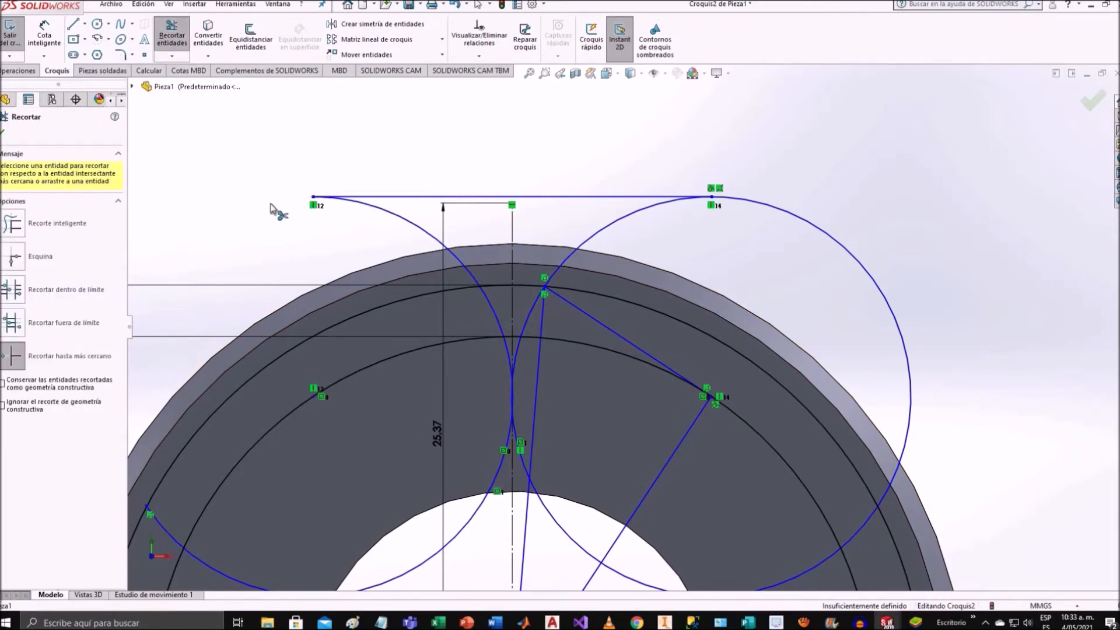
pyautogui.click(743, 205)
pyautogui.scroll(-2, 681, 294)
pyautogui.scroll(3, 516, 338)
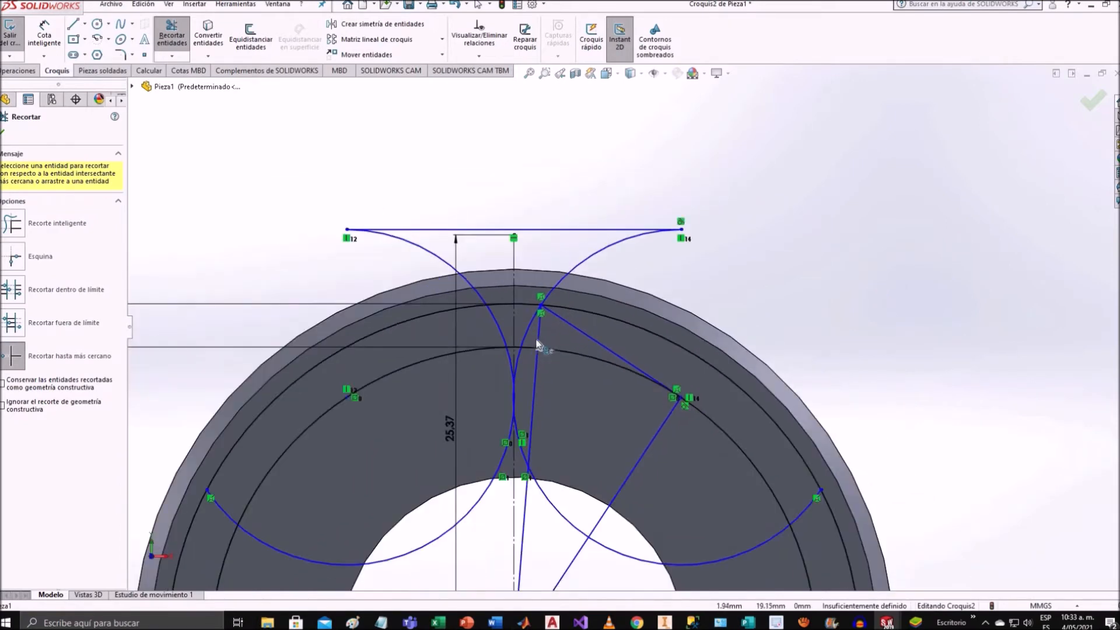
# Trim the sloping tangent line, the upper part of the near-vertical radial line, and both flank arcs just below the inner circle.
pyautogui.click(560, 317)
pyautogui.click(539, 339)
pyautogui.click(537, 363)
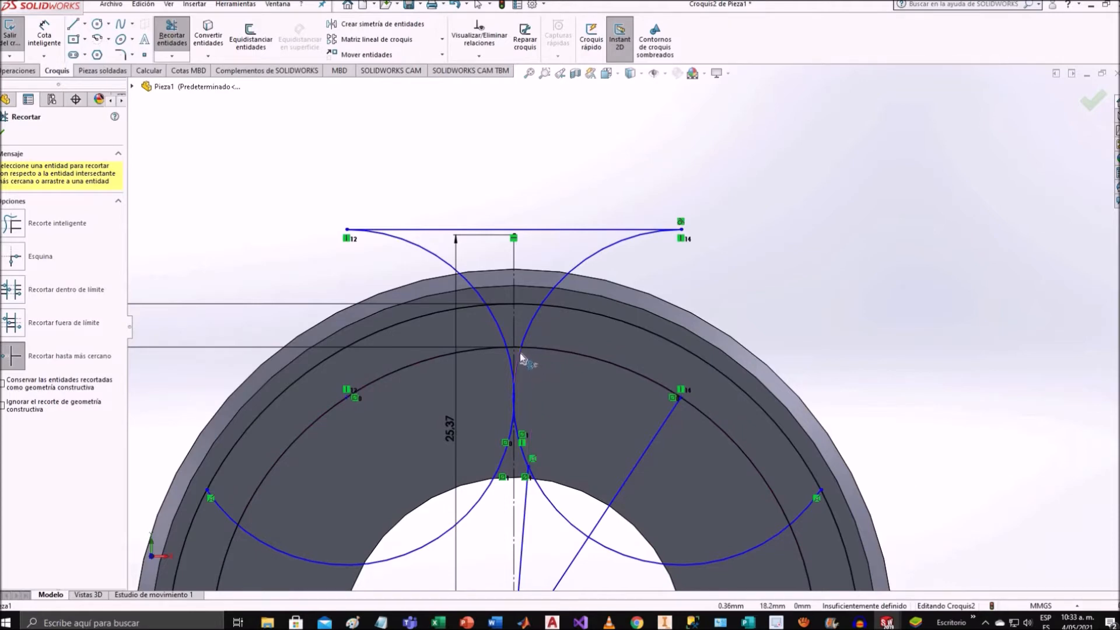
pyautogui.click(520, 354)
pyautogui.click(510, 355)
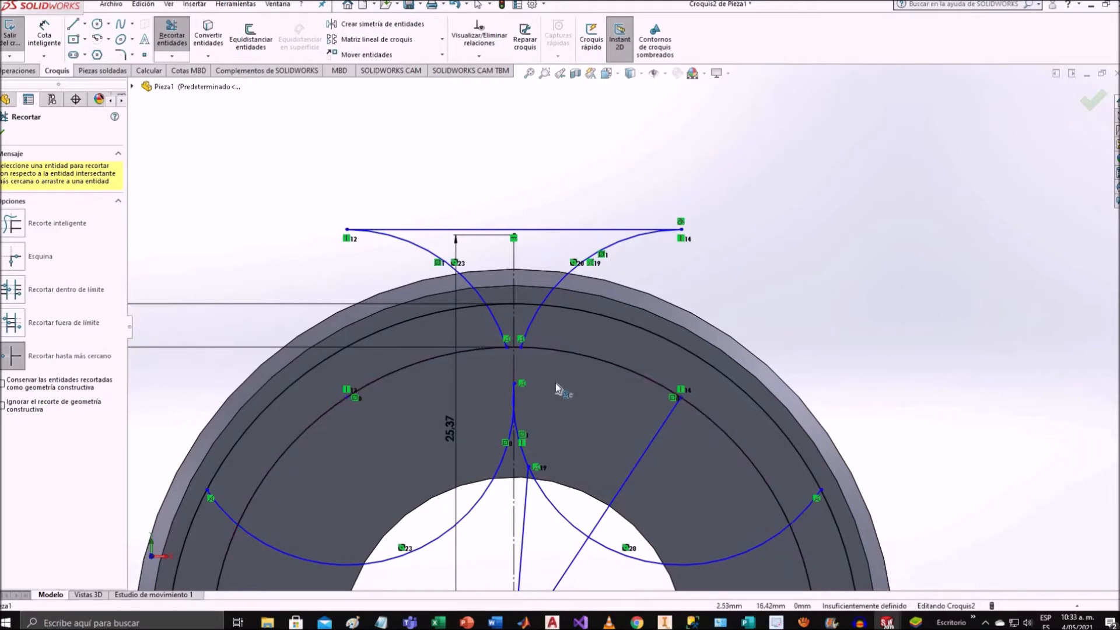
# Trim the pitch circle inside and beside the tooth space, and the inner circle on both sides, leaving only its short arc between the flanks.
pyautogui.click(565, 307)
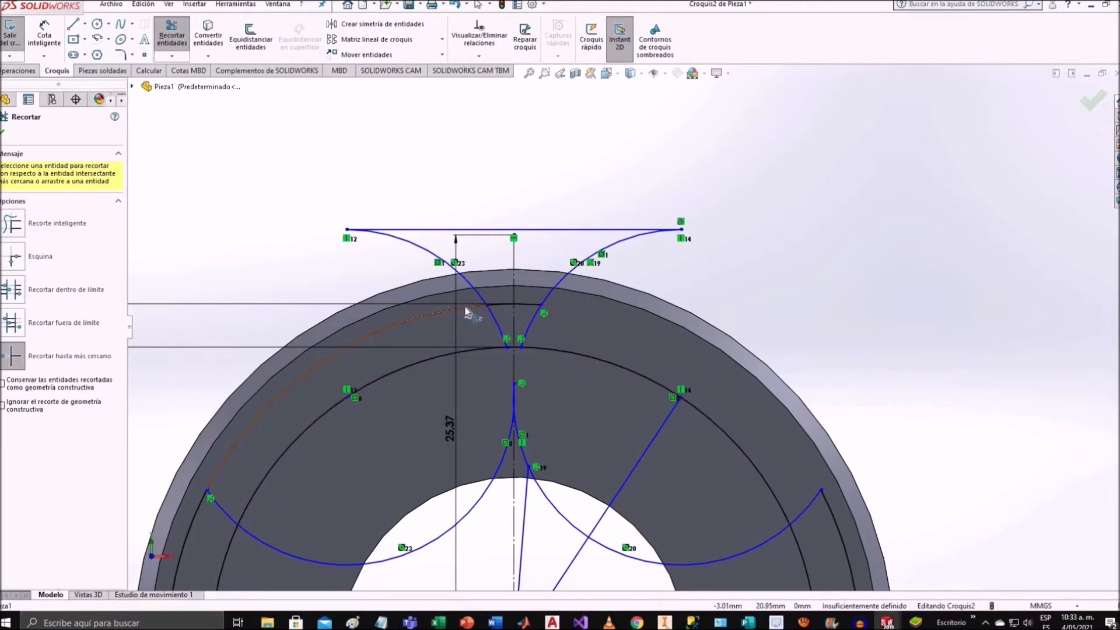
pyautogui.click(467, 311)
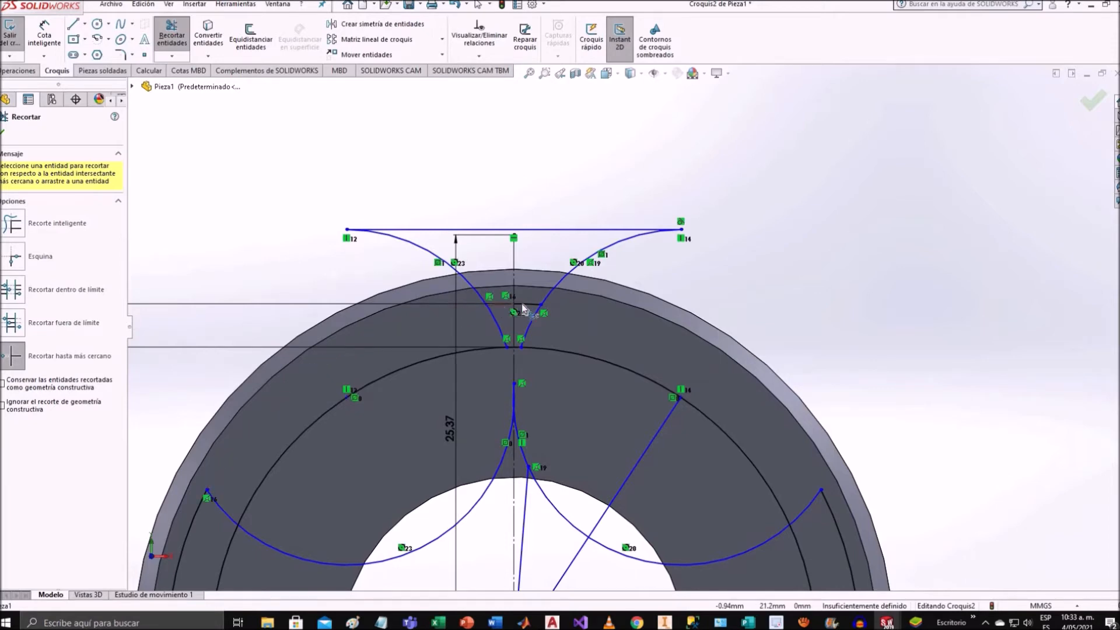
pyautogui.click(528, 307)
pyautogui.click(546, 349)
pyautogui.click(462, 353)
pyautogui.click(678, 403)
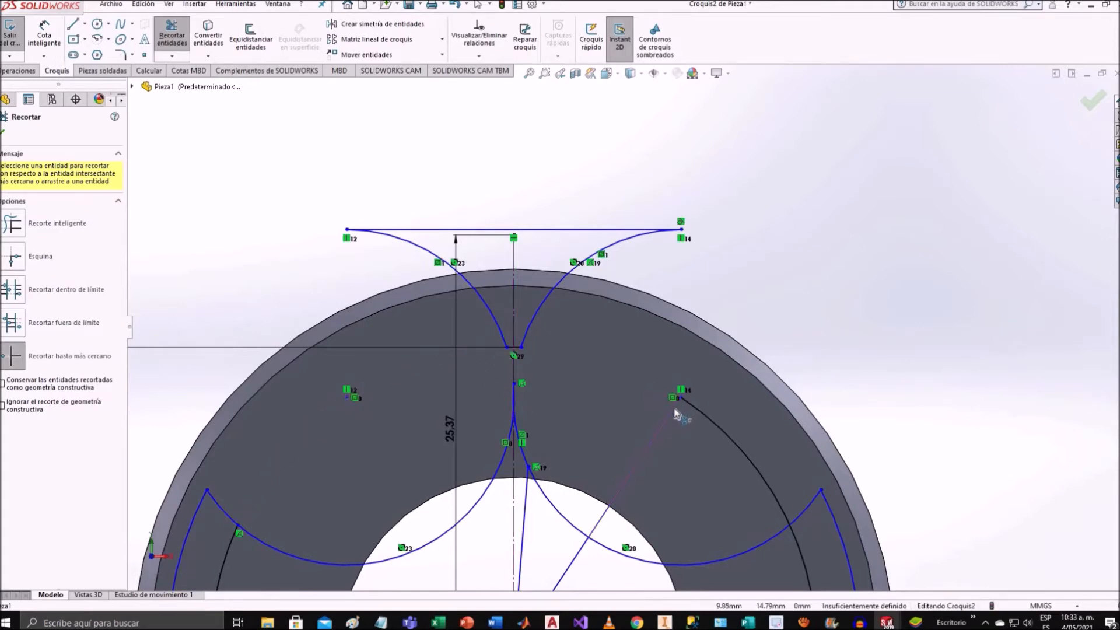
pyautogui.click(687, 410)
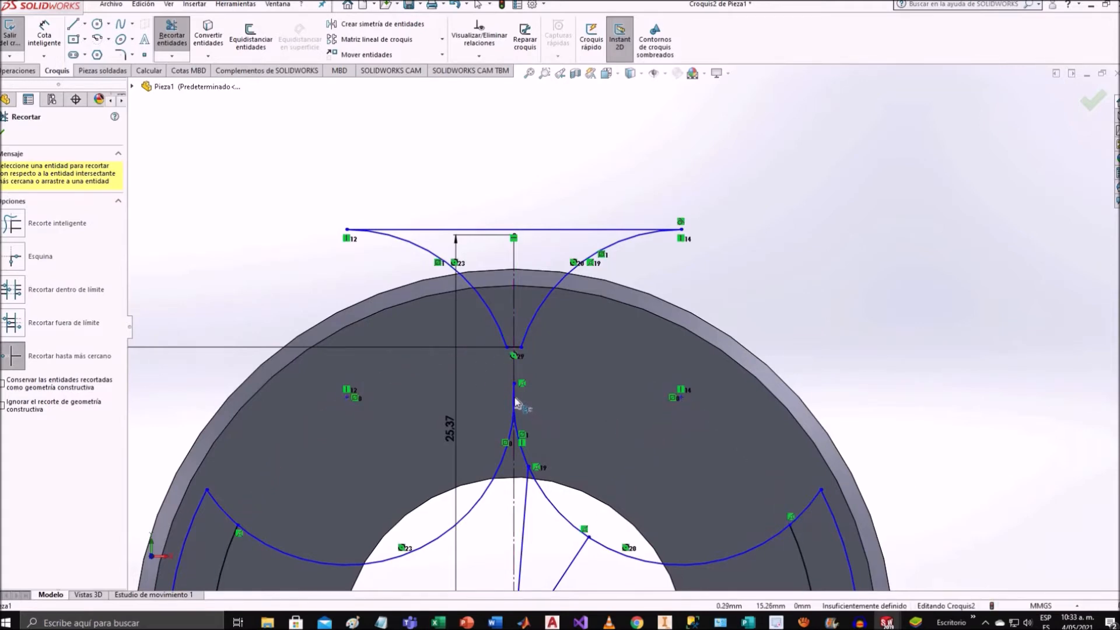
# Trim the leftover lower arcs of the flank circles where they meet at the centreline below the tooth space.
pyautogui.click(517, 418)
pyautogui.click(513, 401)
pyautogui.click(513, 426)
pyautogui.click(536, 482)
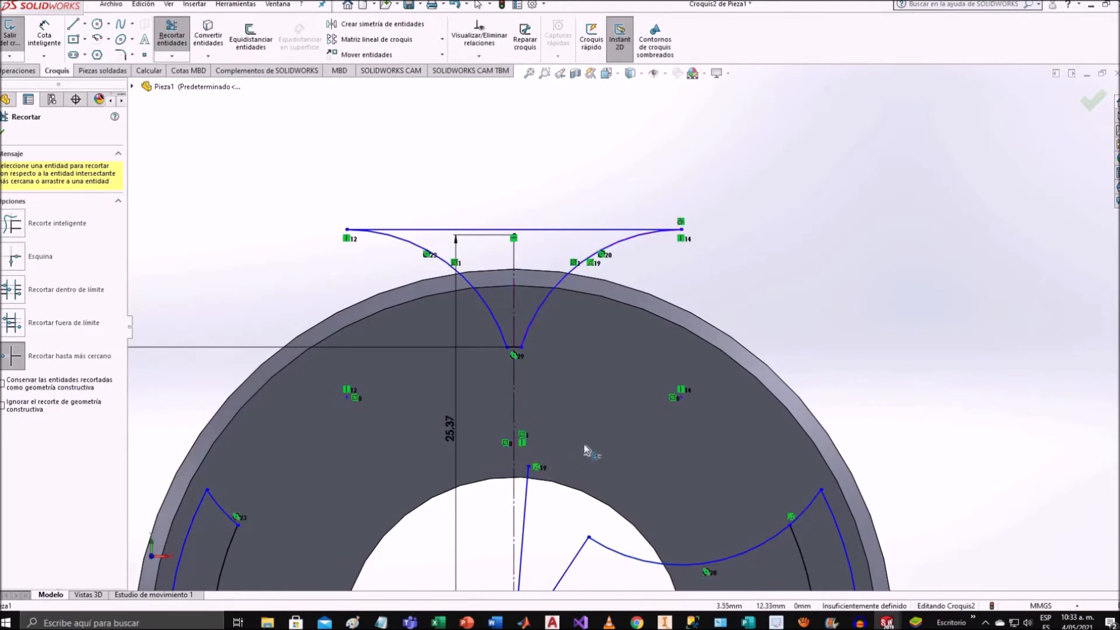
# Trim the remaining pitch-circle, inner-circle and flank-circle arcs and both lines to the origin, leaving only the closed tooth-space profile.
pyautogui.scroll(3, 595, 436)
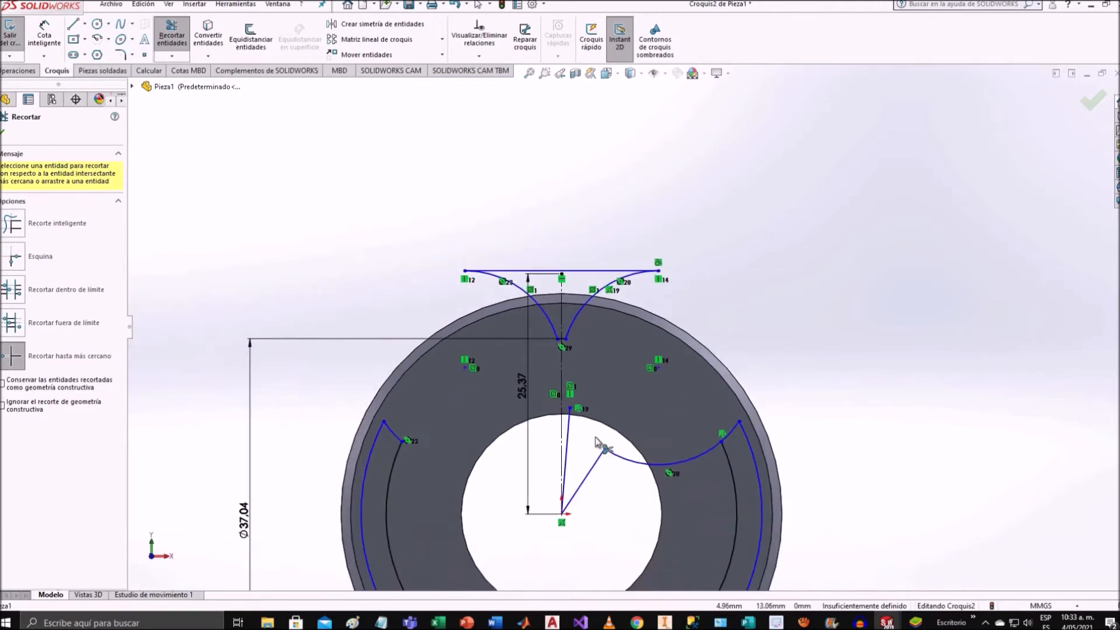
pyautogui.click(386, 431)
pyautogui.click(408, 453)
pyautogui.click(400, 450)
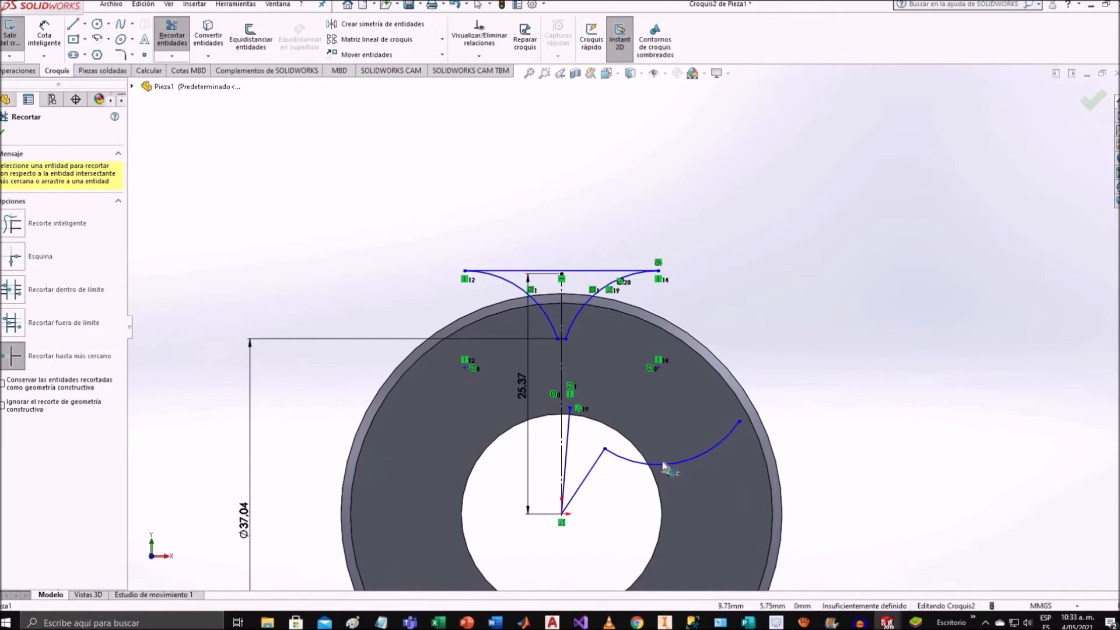
pyautogui.click(664, 467)
pyautogui.click(598, 462)
pyautogui.click(572, 435)
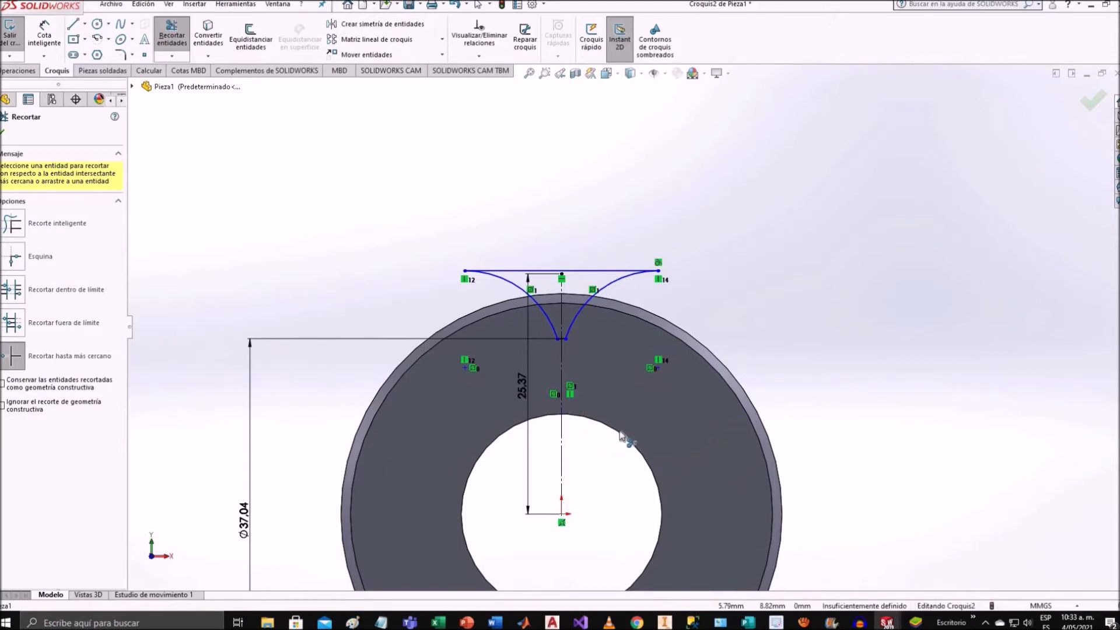
# Exit the sketch and make an extruded cut of the tooth-space profile 25.40 mm deep into the blank.
pyautogui.scroll(3, 622, 430)
pyautogui.scroll(-5, 627, 426)
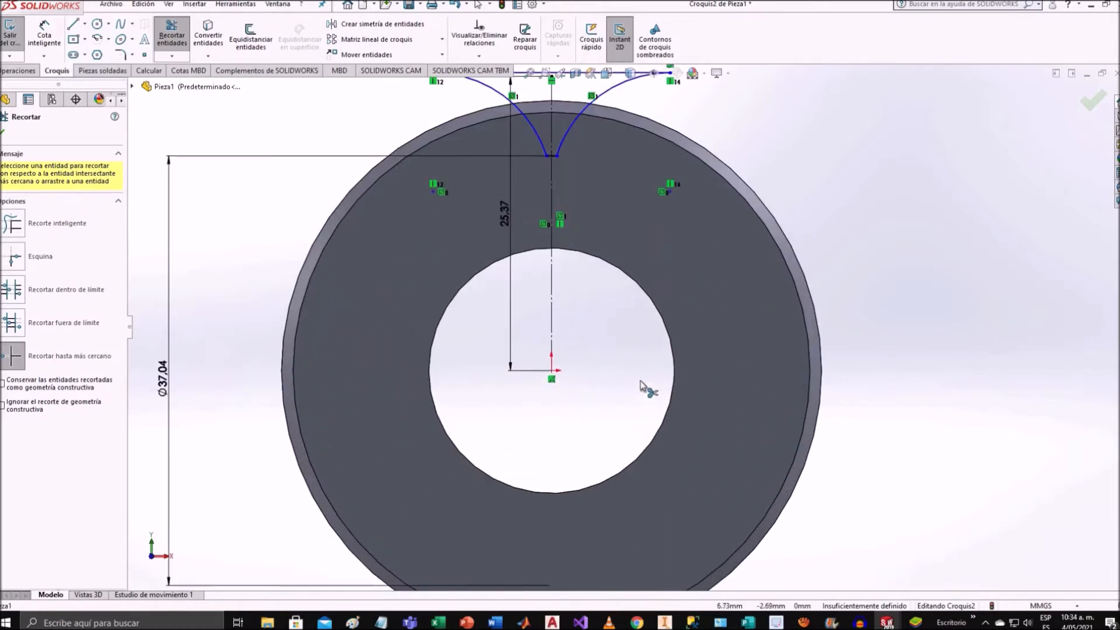
pyautogui.scroll(3, 621, 263)
pyautogui.scroll(-6, 613, 251)
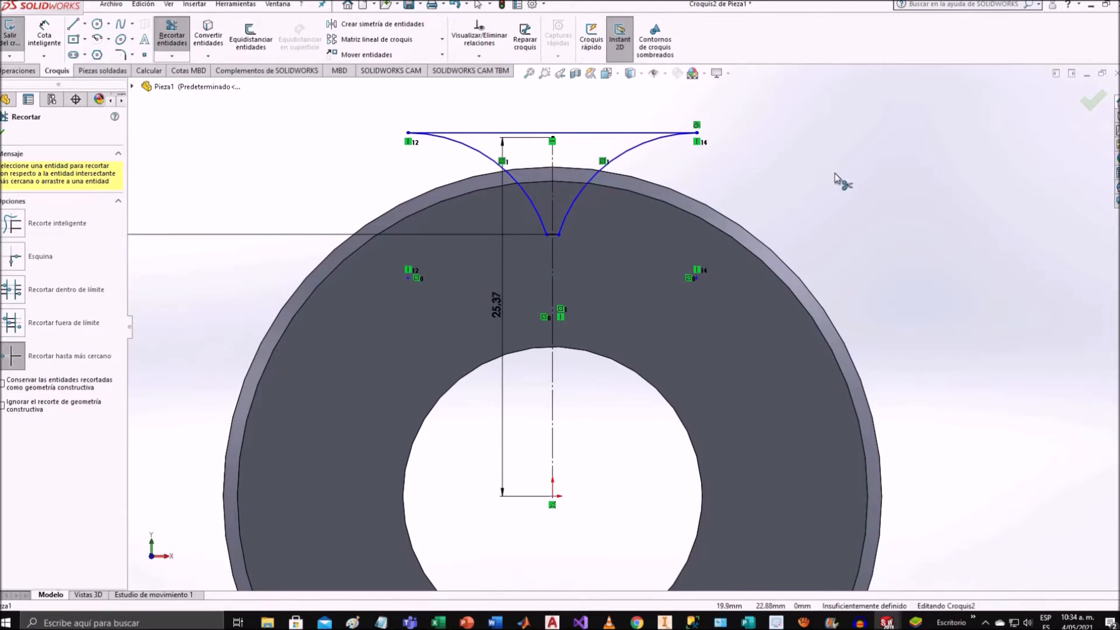
pyautogui.scroll(3, 835, 174)
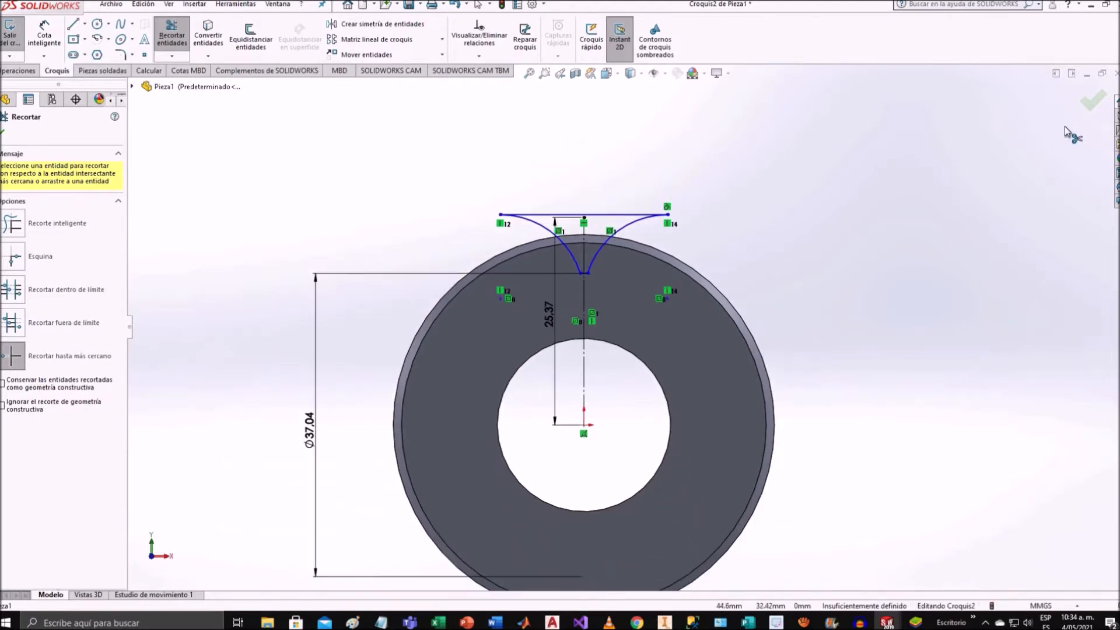
pyautogui.click(1088, 105)
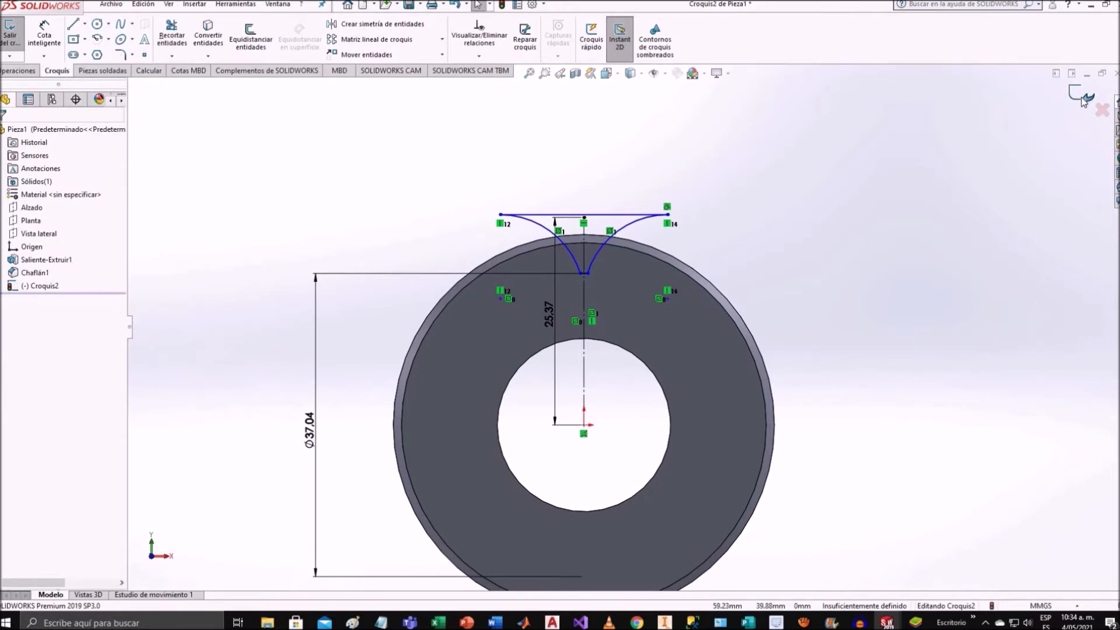
pyautogui.click(1086, 101)
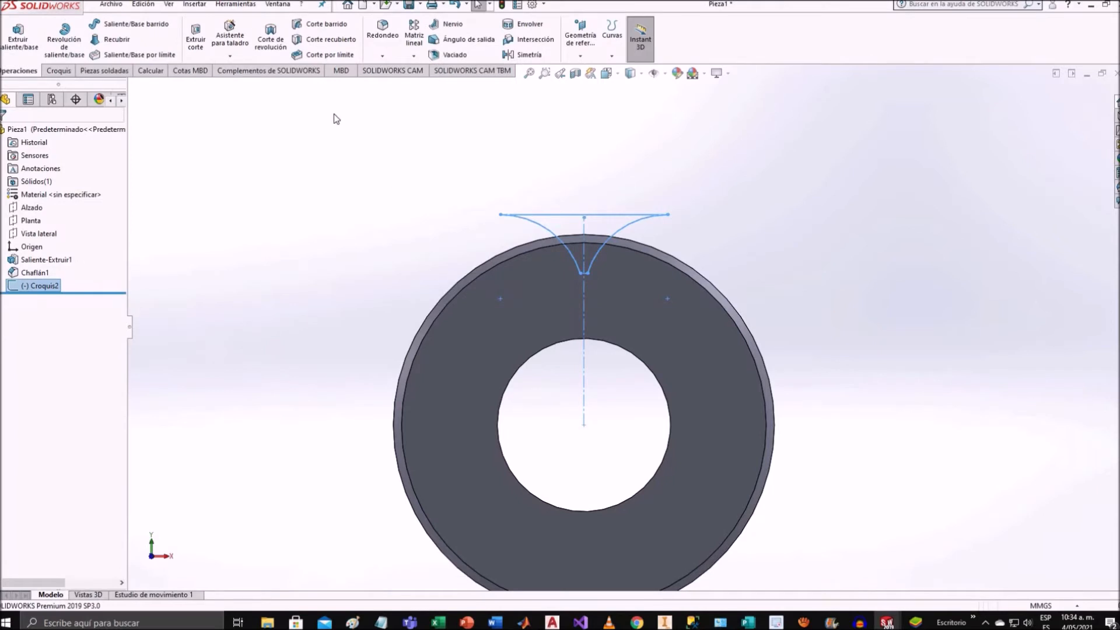
pyautogui.click(200, 42)
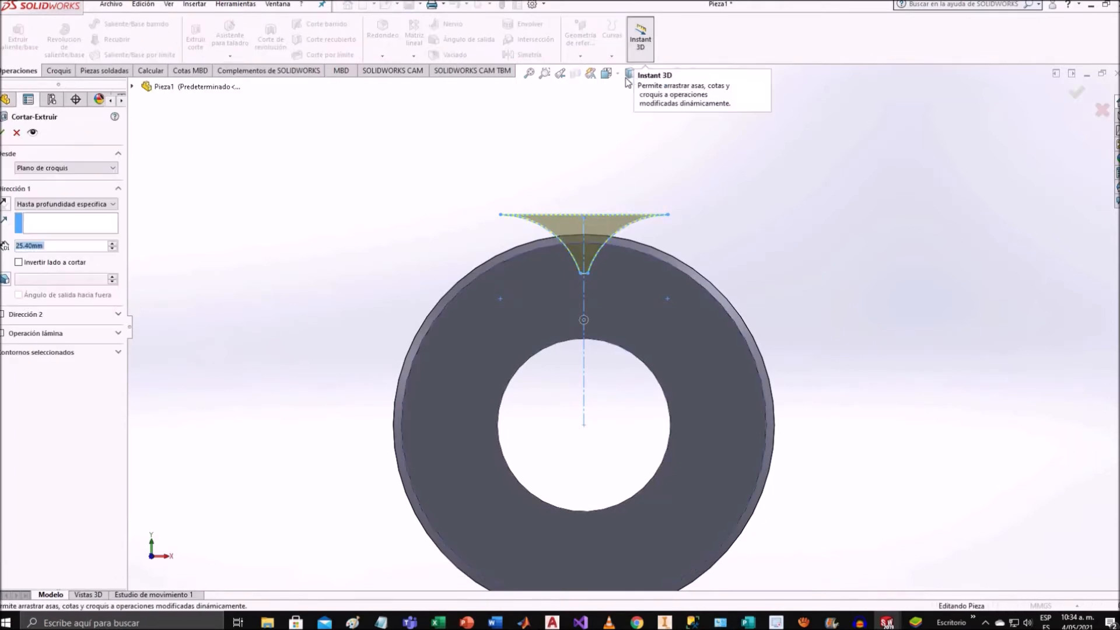
pyautogui.click(607, 73)
pyautogui.click(674, 105)
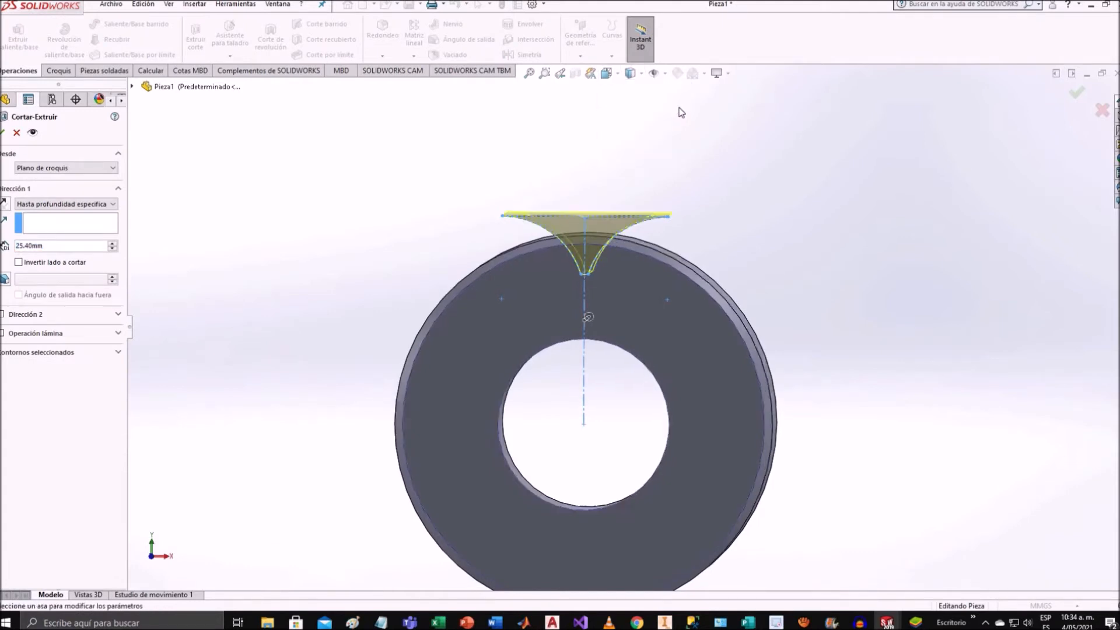
pyautogui.click(4, 134)
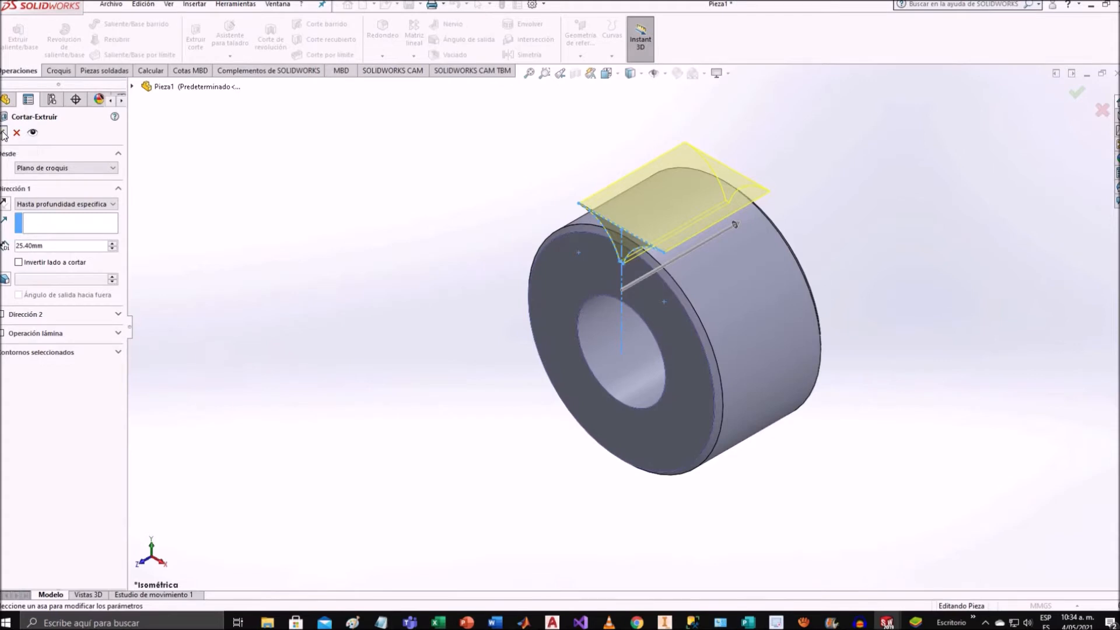
# Examine the cut tooth space on the blank from the front and at an angle.
pyautogui.click(377, 242)
pyautogui.moveTo(377, 242)
pyautogui.mouseDown(button='middle')
pyautogui.moveTo(439, 216)
pyautogui.moveTo(419, 171)
pyautogui.moveTo(430, 155)
pyautogui.moveTo(453, 155)
pyautogui.moveTo(642, 240)
pyautogui.moveTo(753, 255)
pyautogui.mouseUp(button='middle')
pyautogui.scroll(-3, 753, 255)
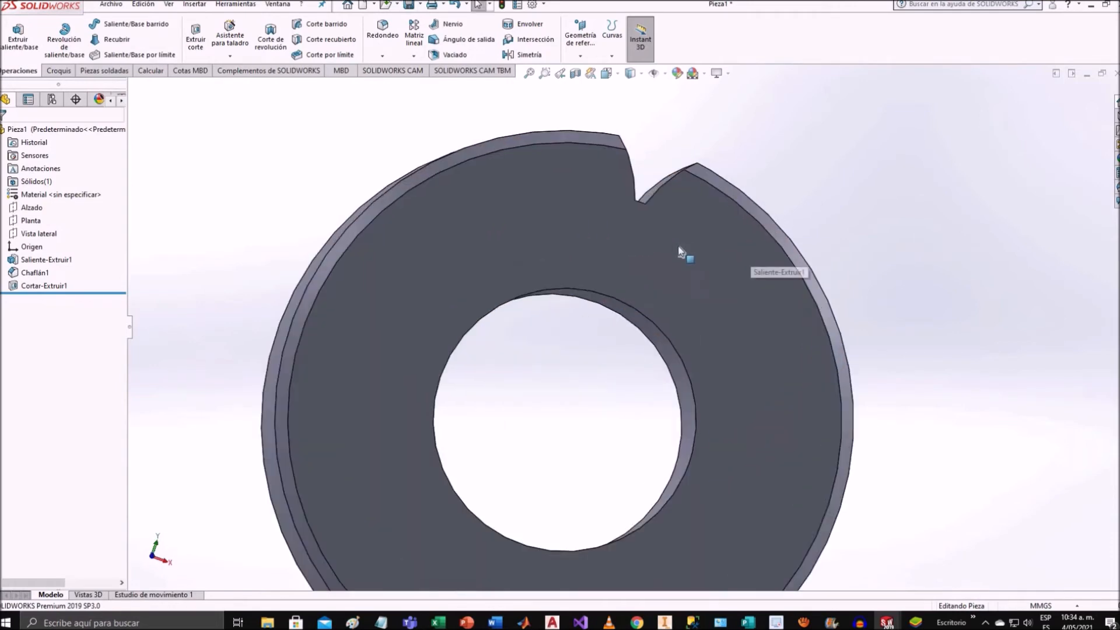
pyautogui.moveTo(645, 233); pyautogui.dragTo(671, 245, button='middle')
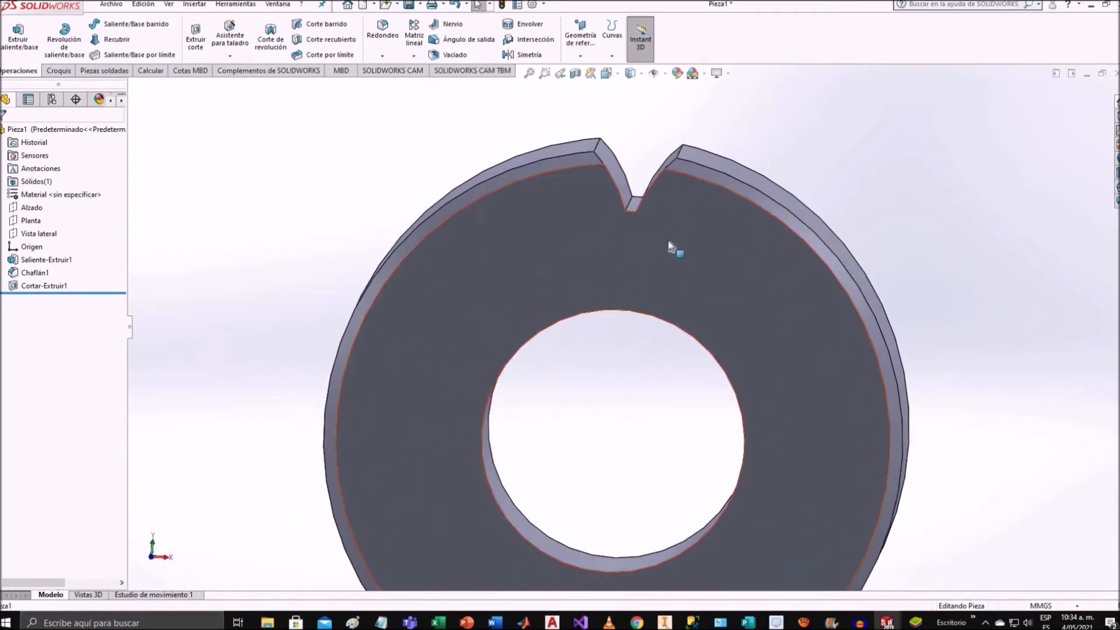
pyautogui.scroll(4, 670, 245)
pyautogui.scroll(-2, 632, 283)
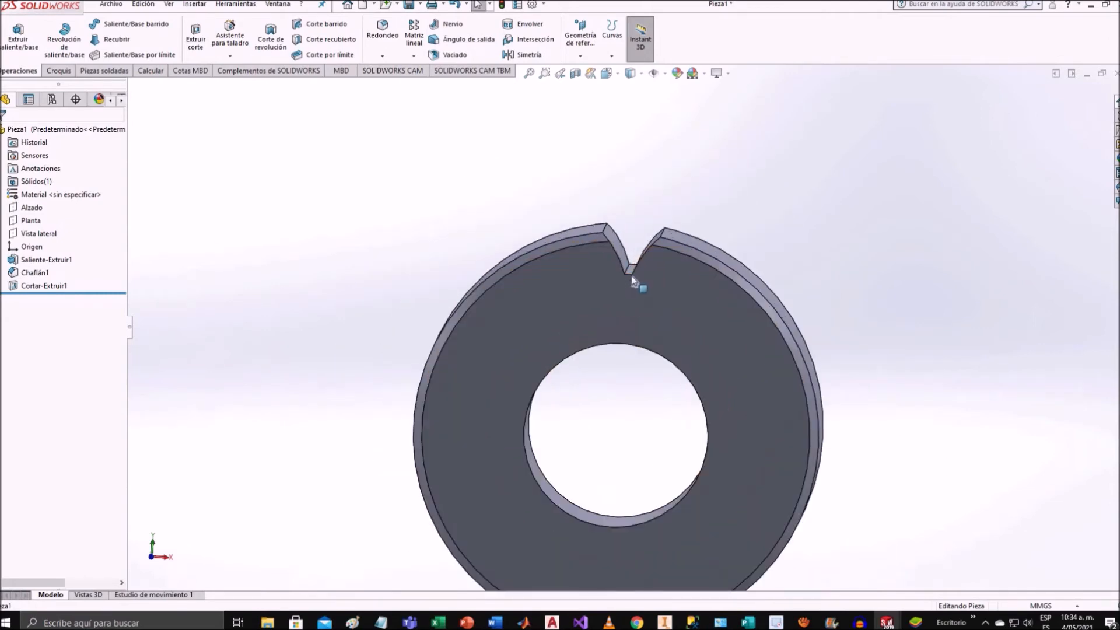
# Create a circular pattern of the tooth-space cut around the bore face, with 20 equally spaced instances over 360°.
pyautogui.scroll(2, 633, 281)
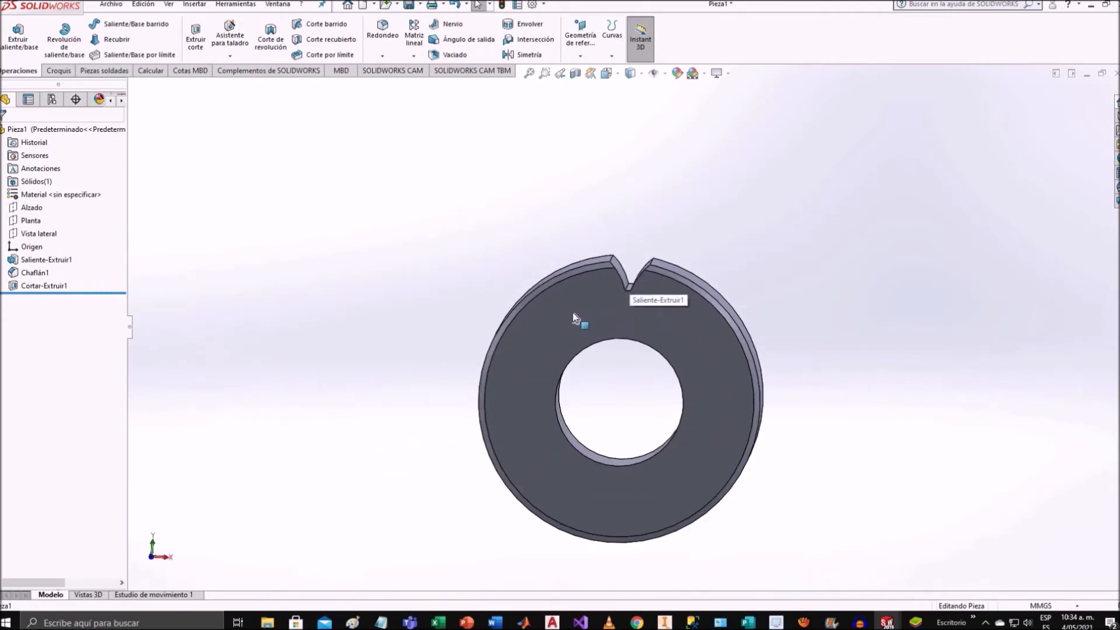
pyautogui.click(42, 286)
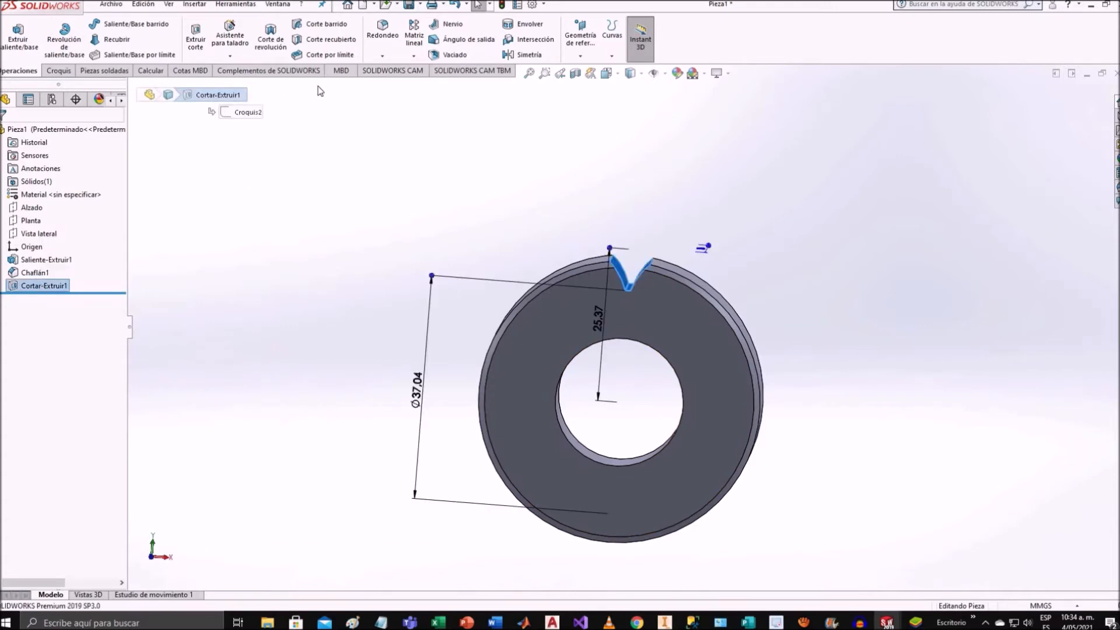
pyautogui.click(415, 57)
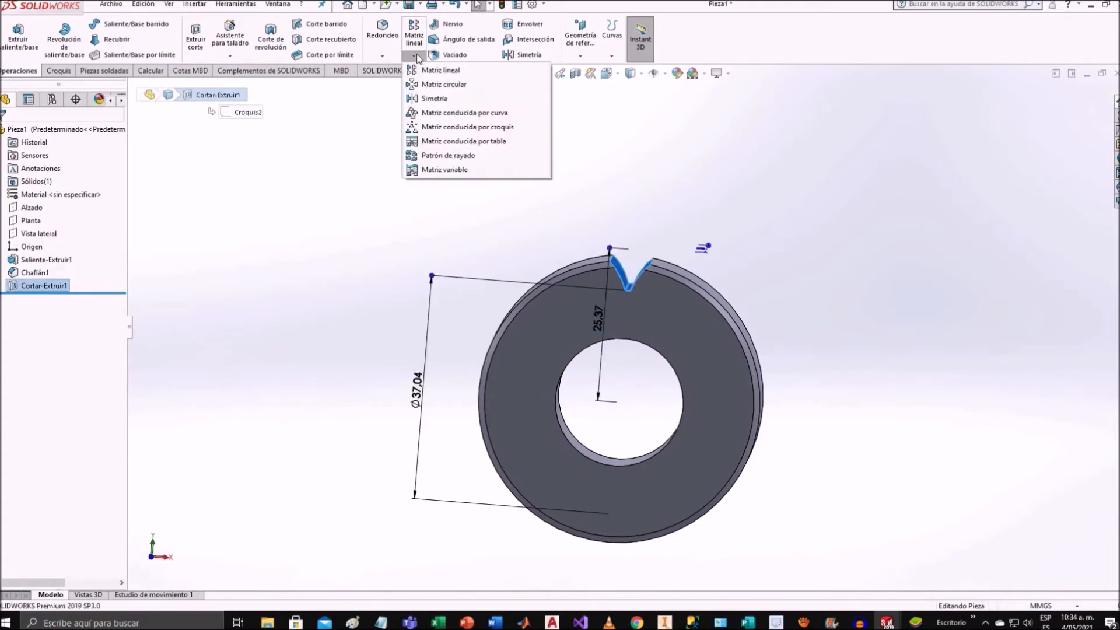
pyautogui.click(444, 86)
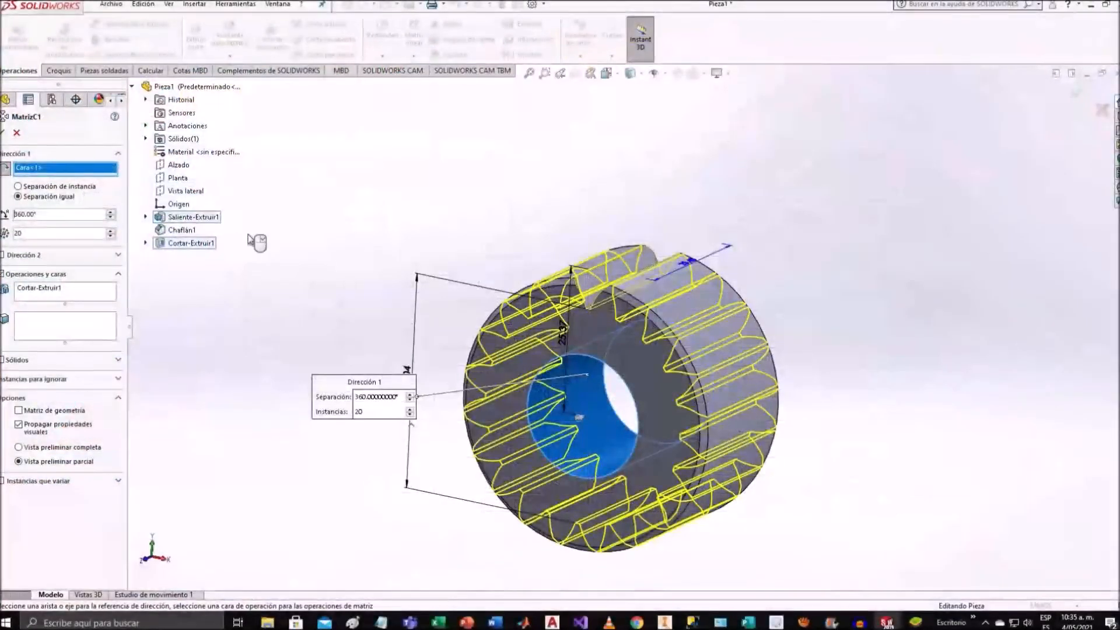
pyautogui.moveTo(373, 249); pyautogui.dragTo(417, 202, button='middle')
pyautogui.scroll(1, 417, 202)
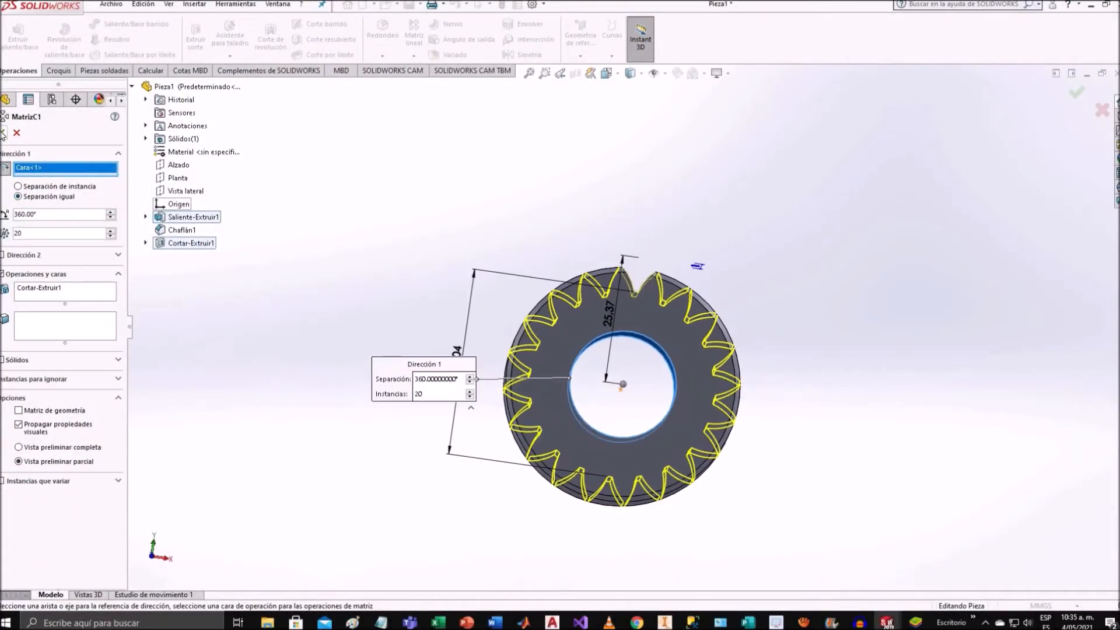
pyautogui.click(3, 132)
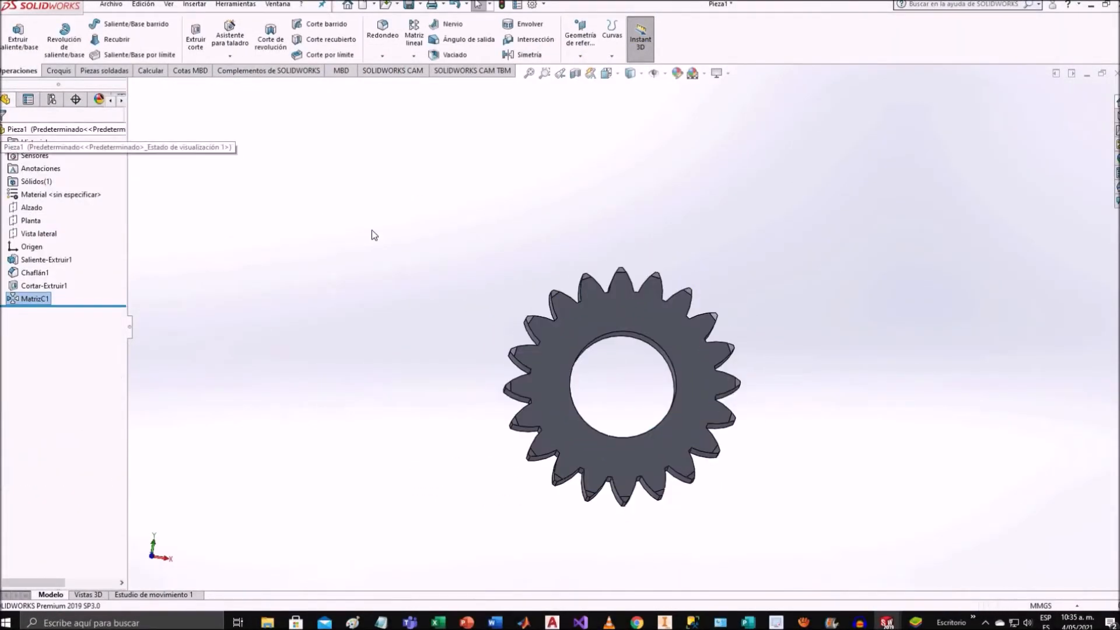
# Examine the patterned gear teeth from the front and at several angles.
pyautogui.moveTo(371, 239); pyautogui.dragTo(362, 270, button='middle')
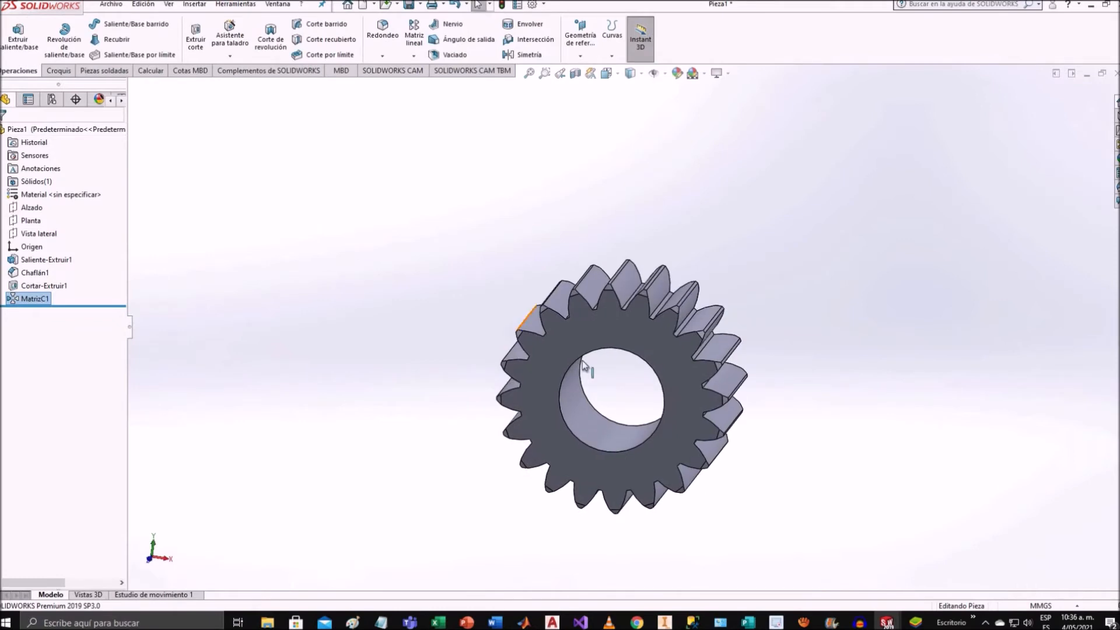
pyautogui.scroll(-2, 586, 368)
pyautogui.moveTo(592, 331); pyautogui.dragTo(608, 272, button='middle')
pyautogui.scroll(2, 560, 335)
pyautogui.scroll(-2, 614, 324)
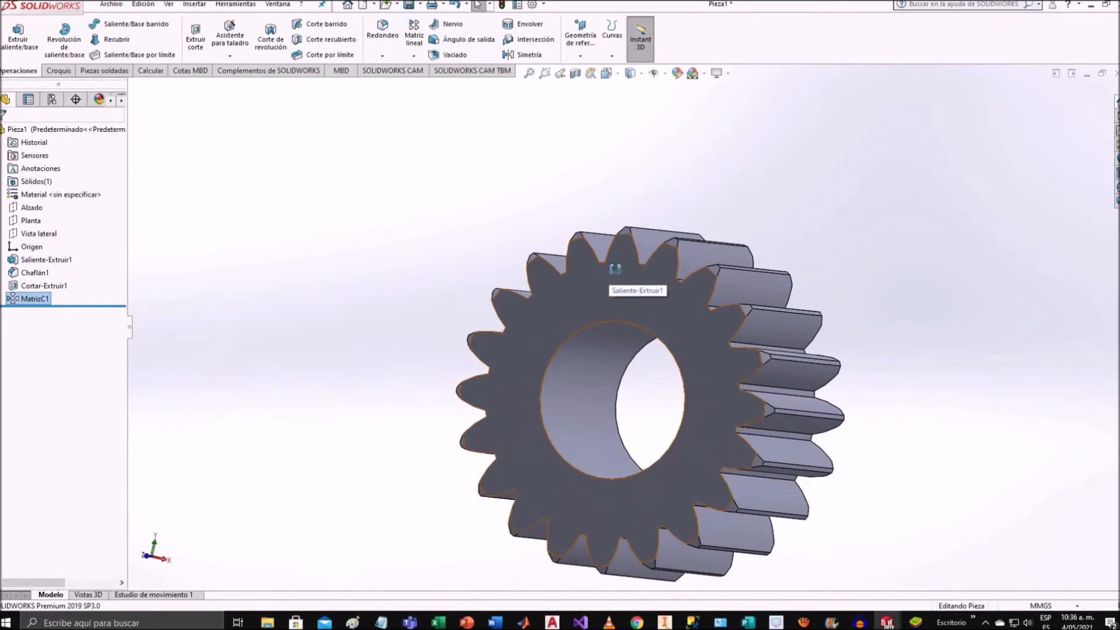
pyautogui.moveTo(612, 274); pyautogui.dragTo(686, 293, button='middle')
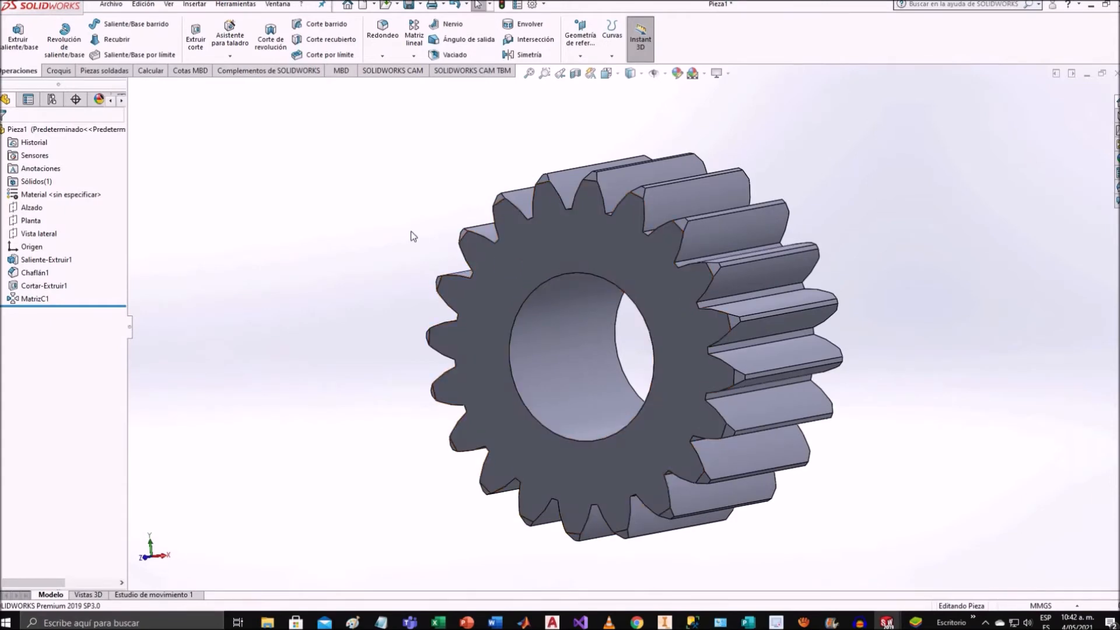
# Create a reference plane parallel to the Alzado plane at an offset of 12.7 mm, through the gear's width.
pyautogui.scroll(3, 418, 230)
pyautogui.moveTo(407, 224); pyautogui.dragTo(187, 230, button='middle')
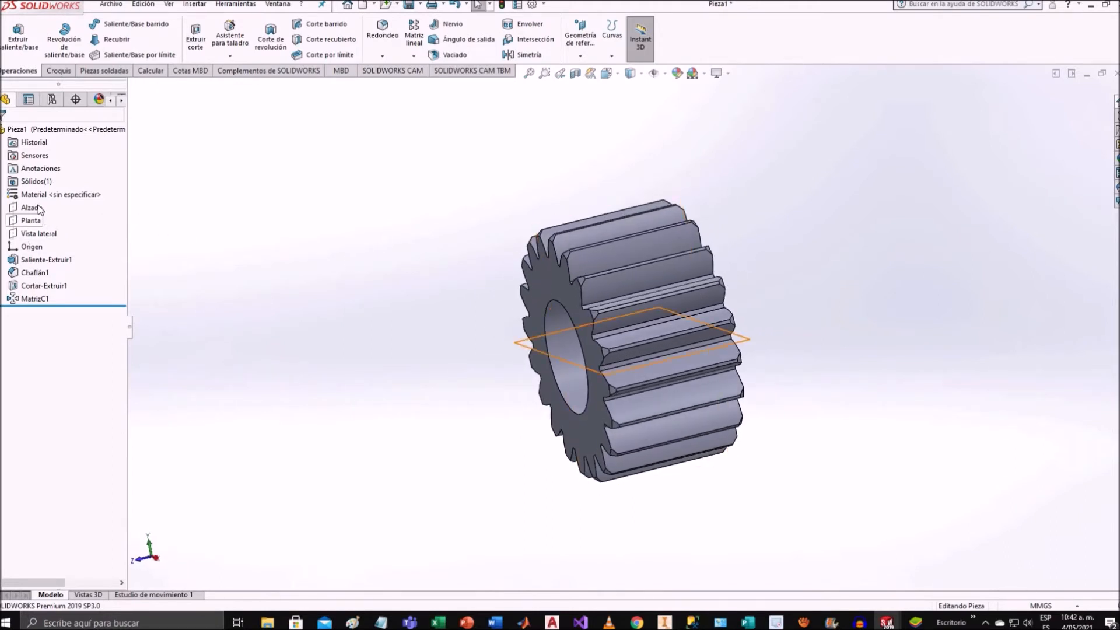
pyautogui.click(31, 208)
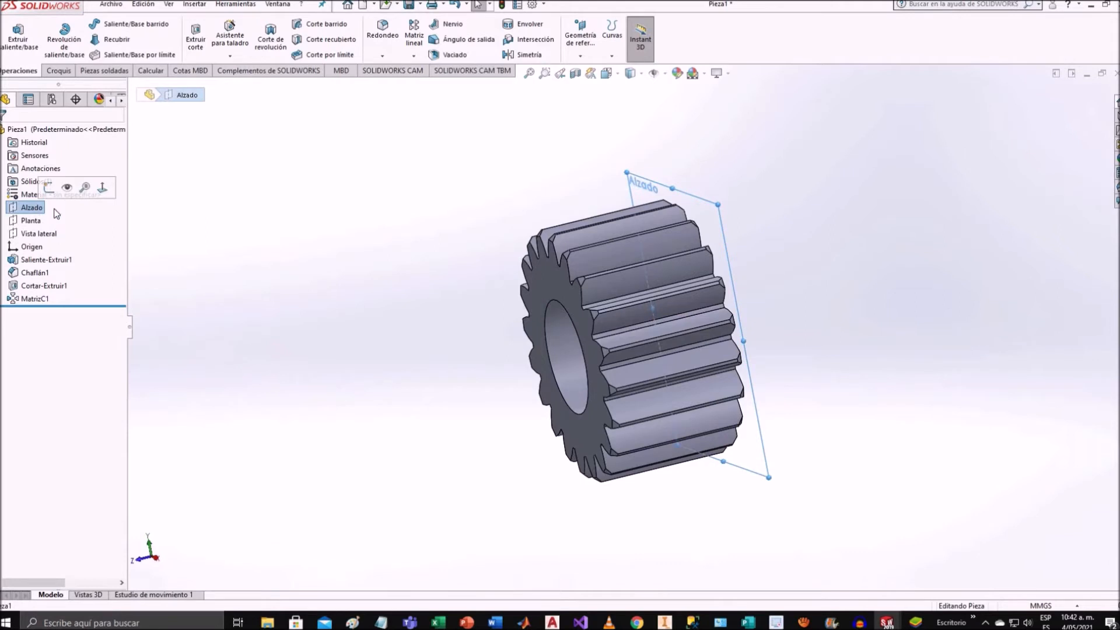
pyautogui.moveTo(231, 193); pyautogui.dragTo(258, 193, button='middle')
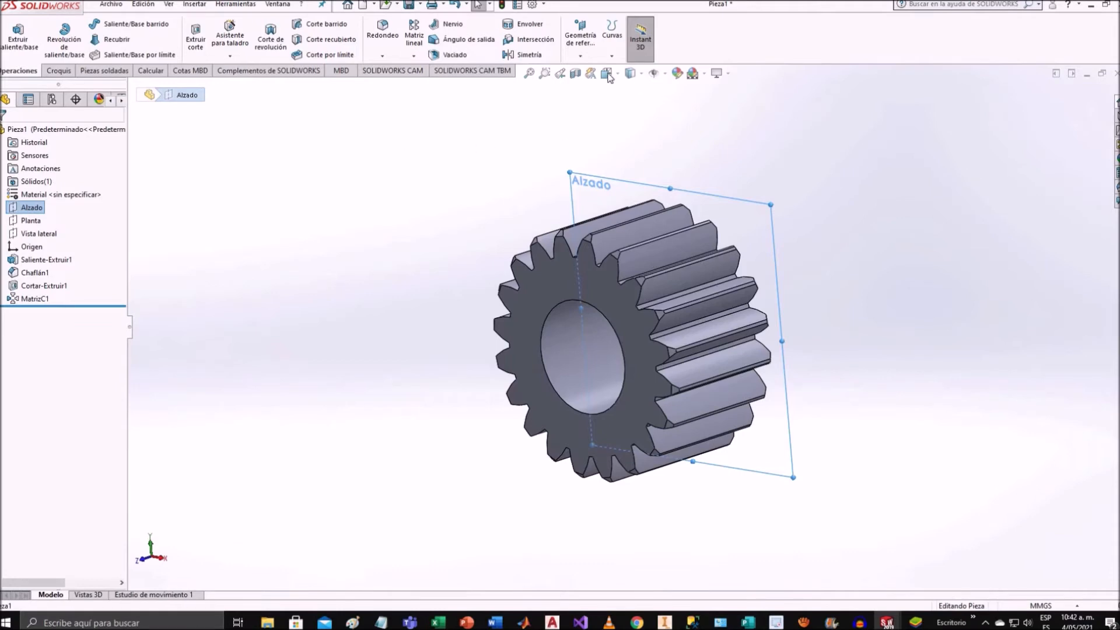
pyautogui.click(582, 57)
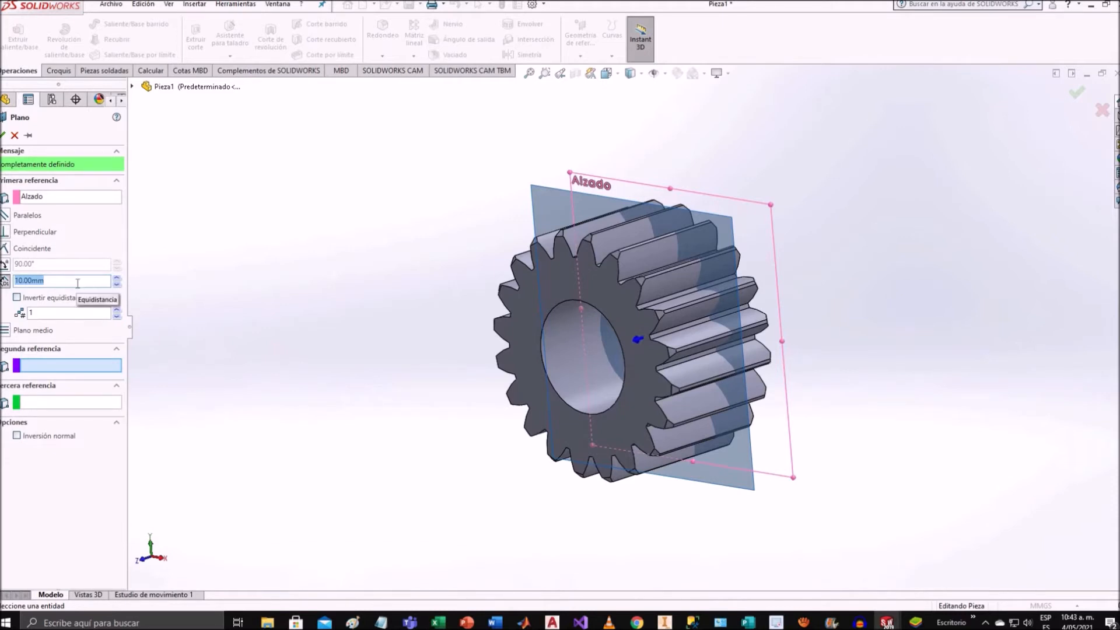
pyautogui.write('12,7')
pyautogui.click(2, 136)
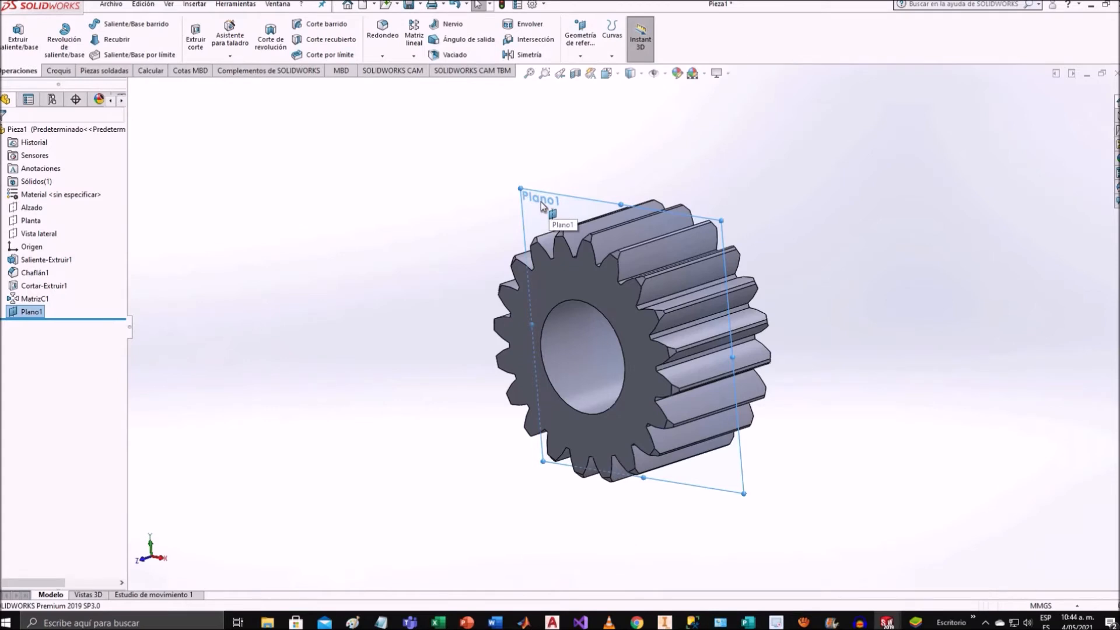
# Start a sketch on the new offset plane and draw two concentric circles at the origin, about 12.67 mm and 15.45 mm in radius.
pyautogui.rightClick(34, 315)
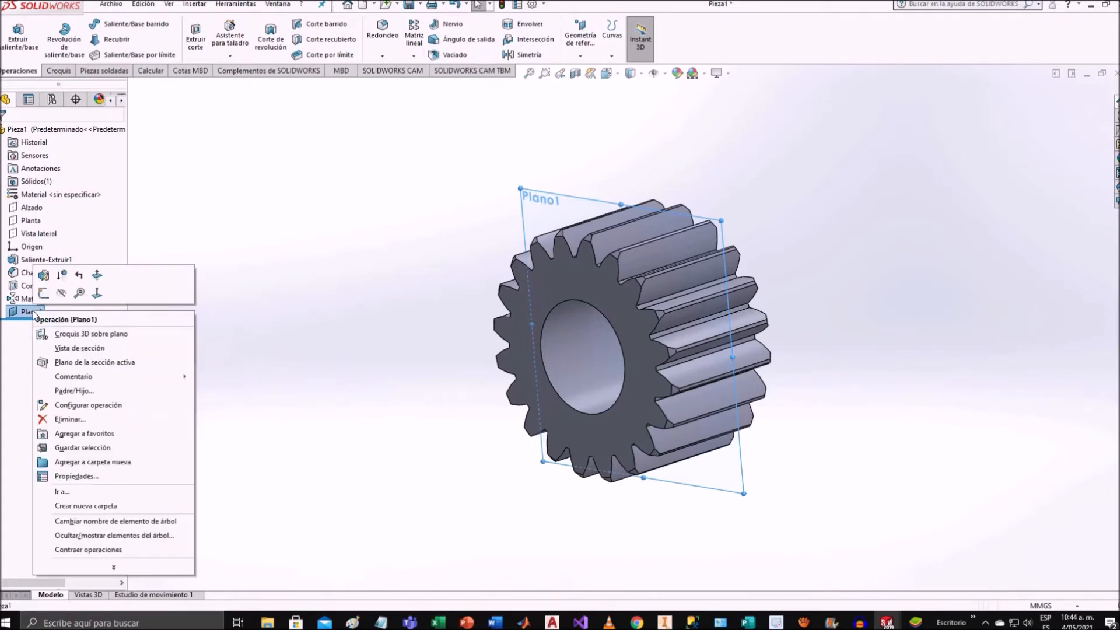
pyautogui.click(44, 300)
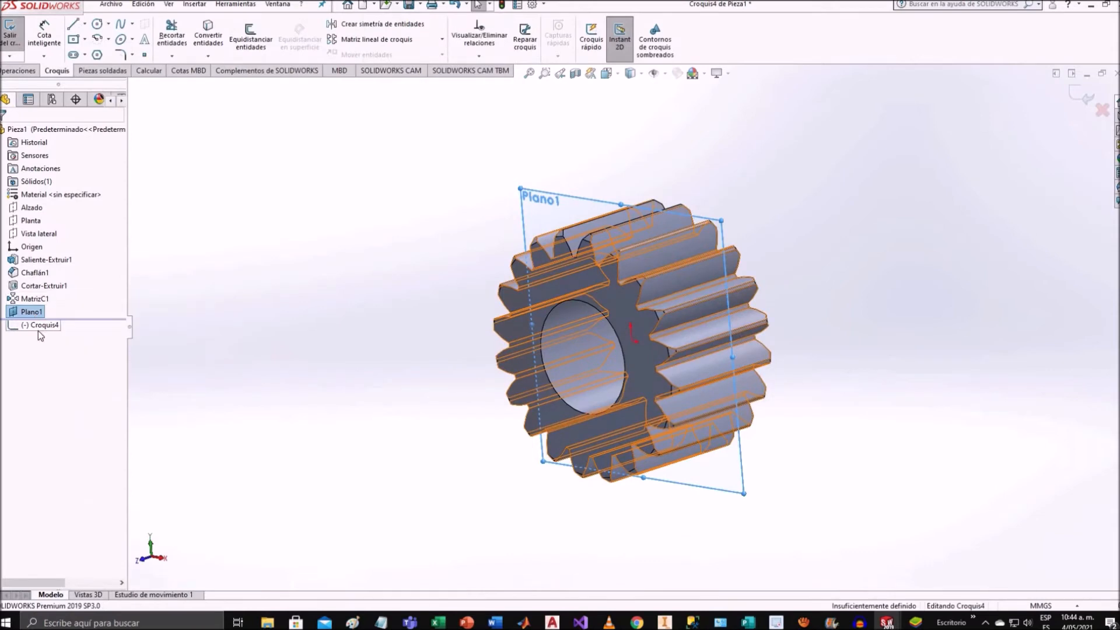
pyautogui.click(37, 324)
pyautogui.click(68, 307)
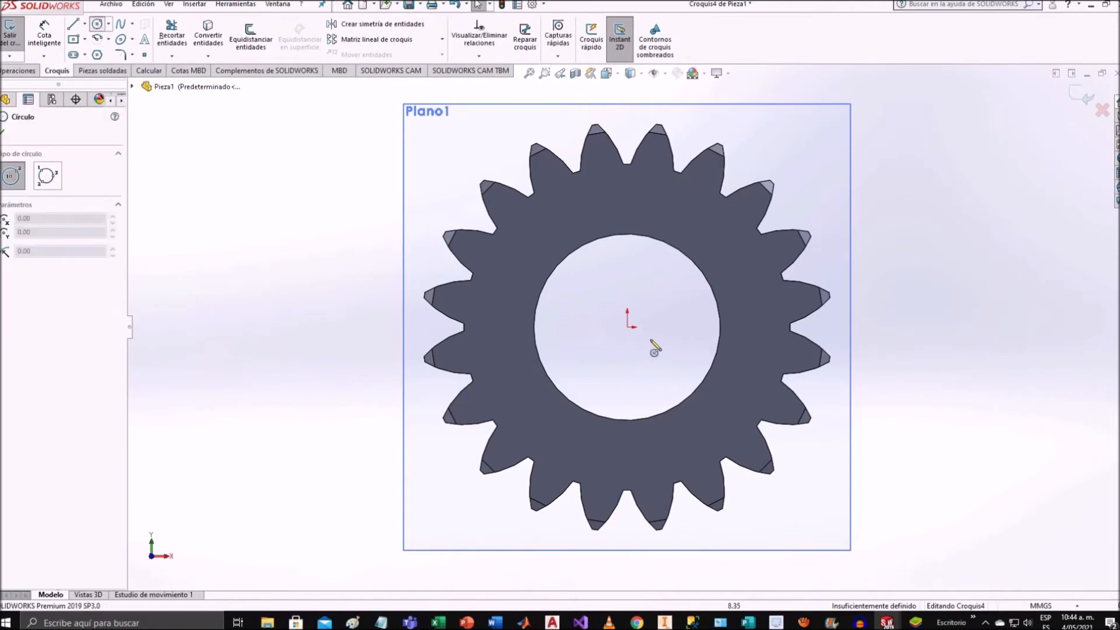
pyautogui.click(627, 327)
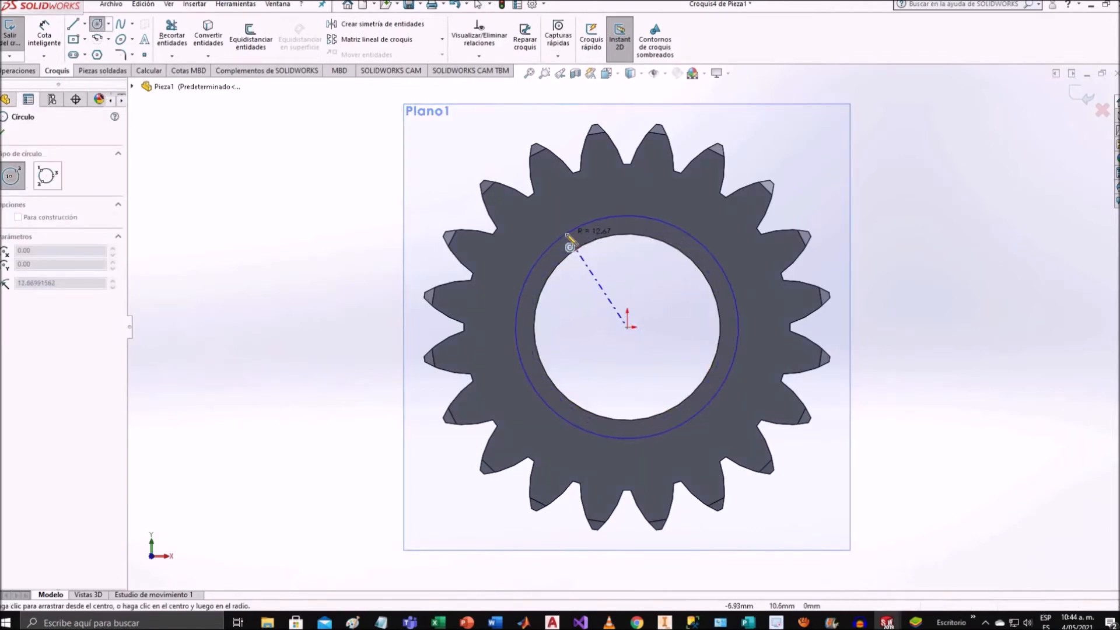
pyautogui.click(568, 234)
pyautogui.click(628, 327)
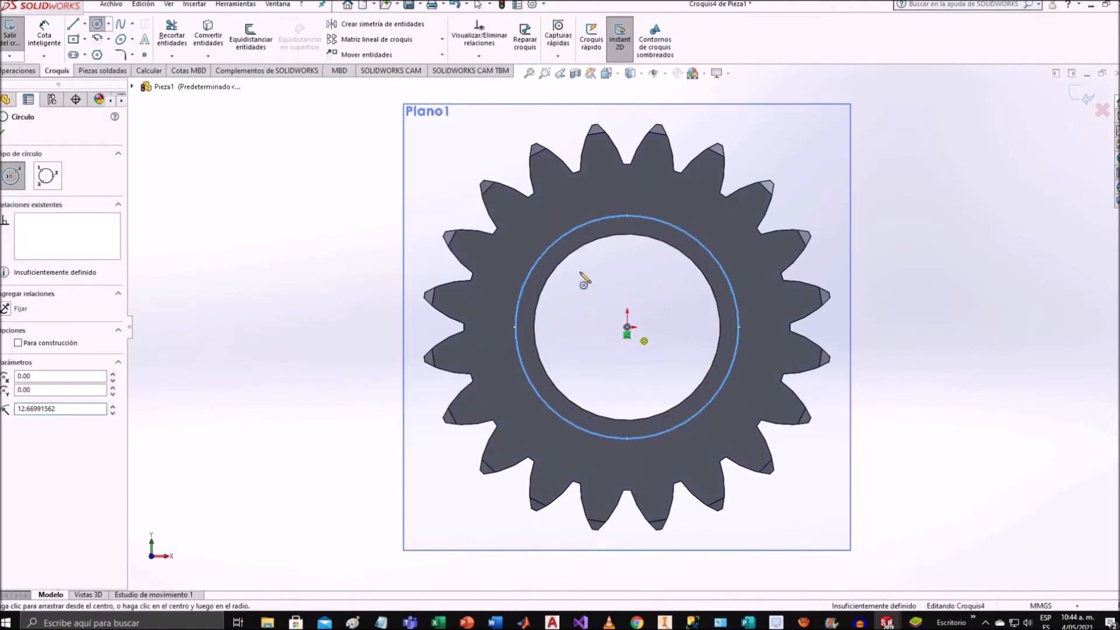
pyautogui.click(524, 239)
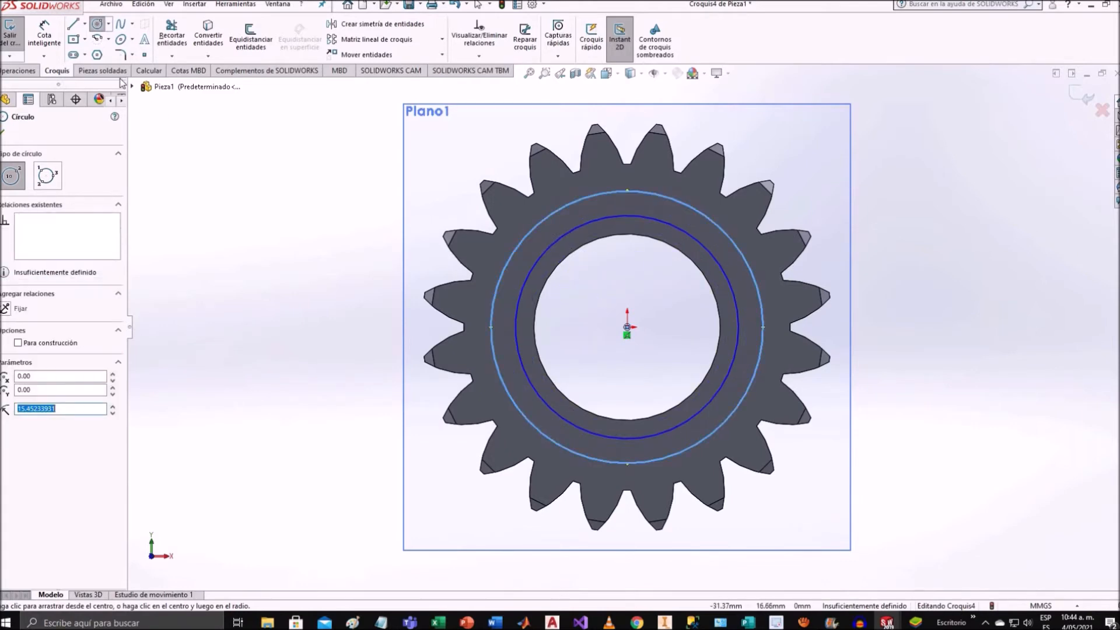
# Dimension the inner circle to 21.17 mm and the outer circle to 29.63 mm in diameter, and exit the sketch.
pyautogui.click(44, 37)
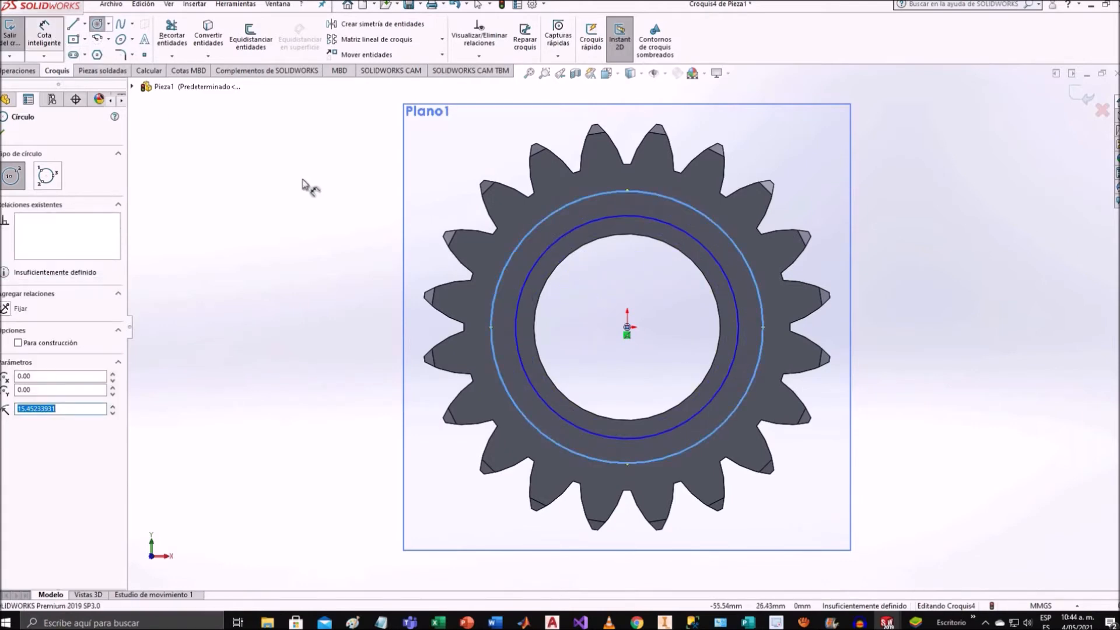
pyautogui.click(518, 299)
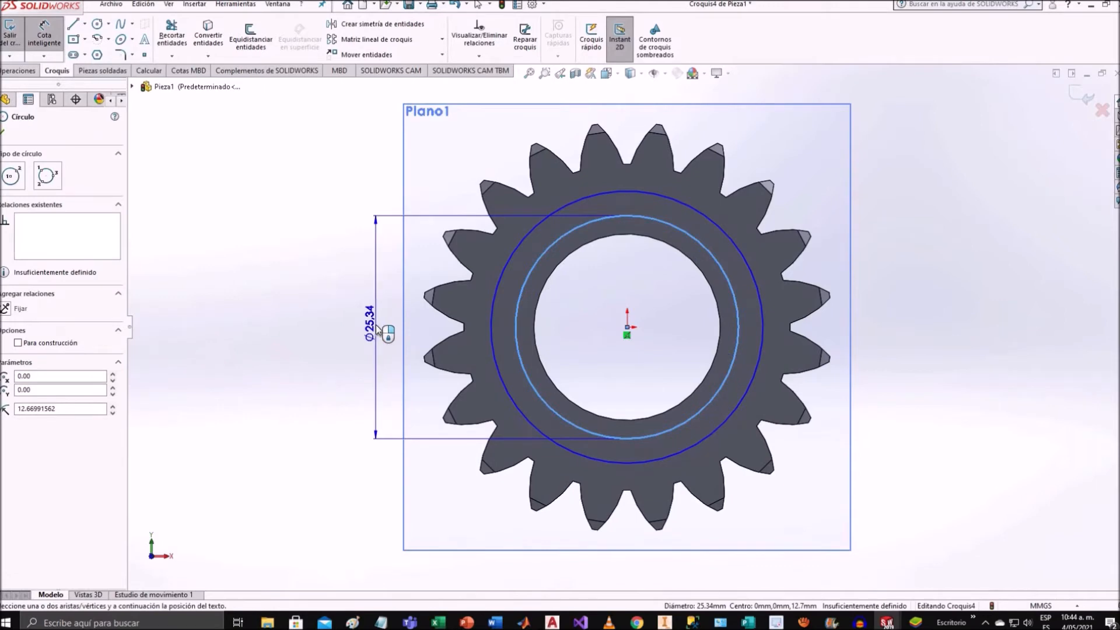
pyautogui.click(377, 326)
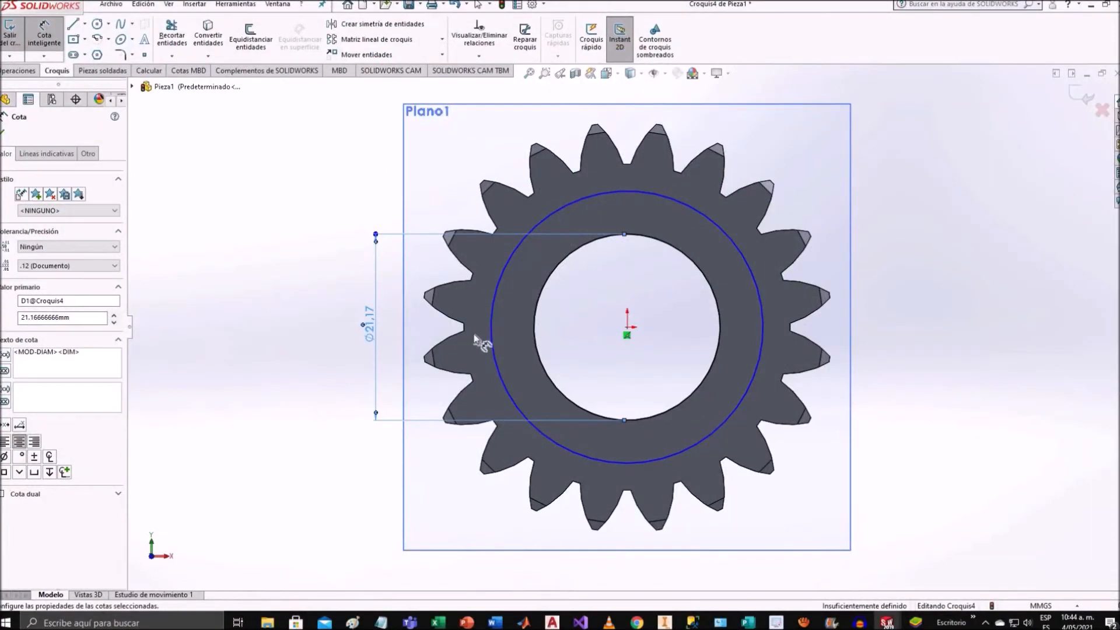
pyautogui.click(470, 320)
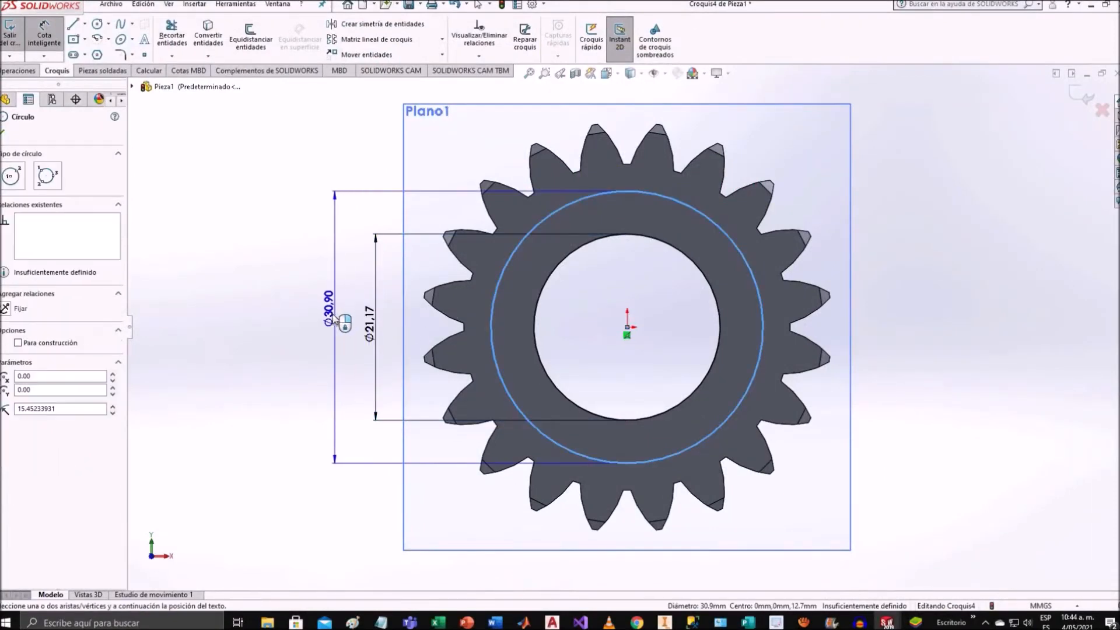
pyautogui.click(335, 319)
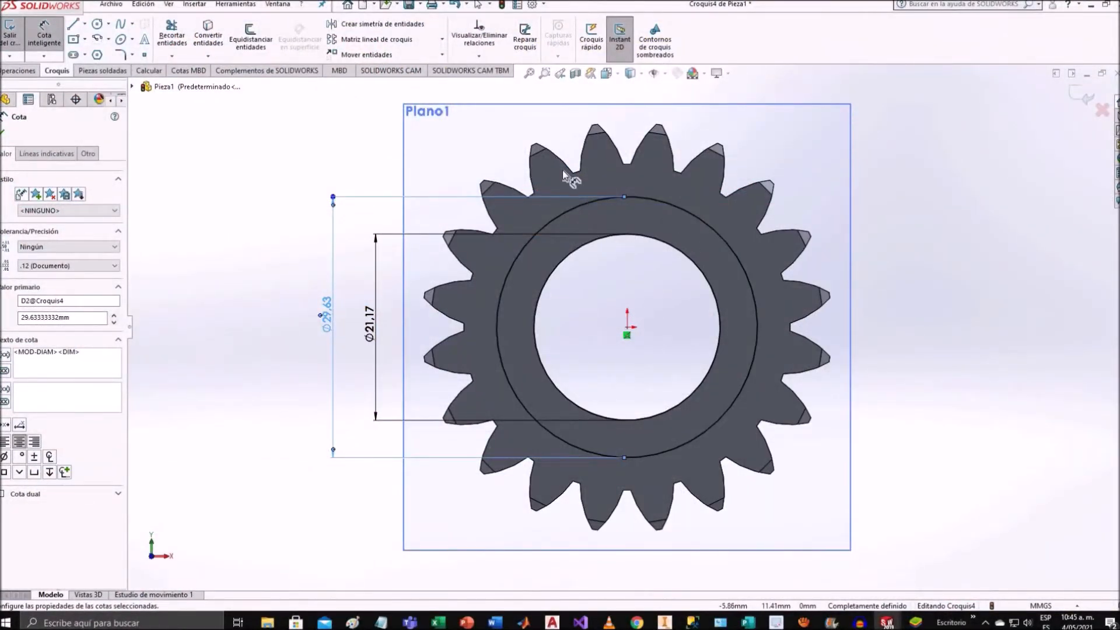
pyautogui.click(1086, 98)
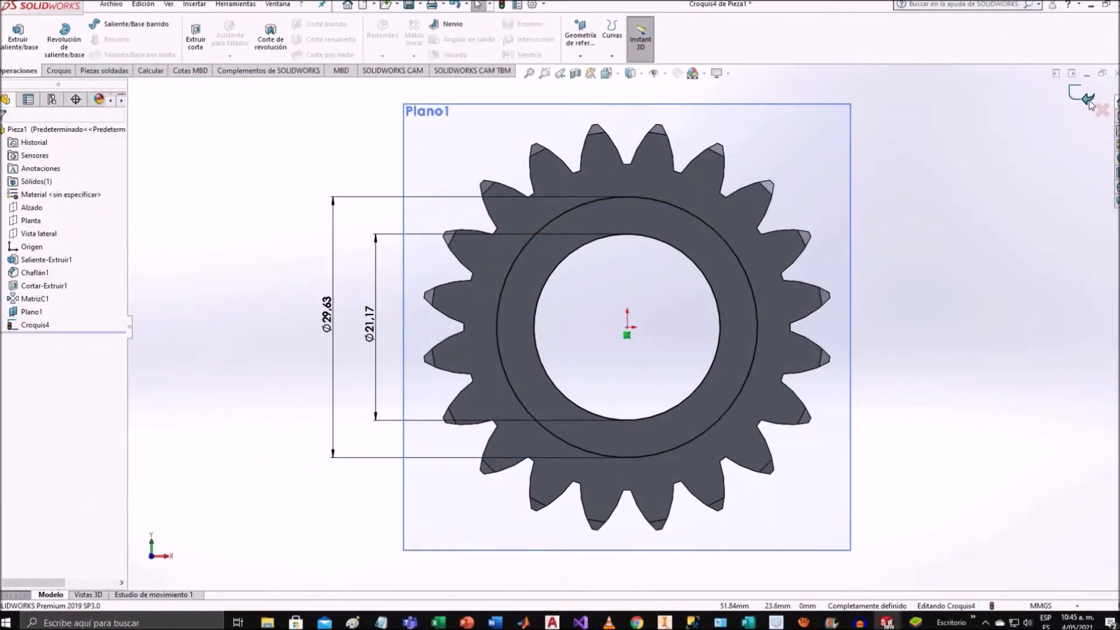
pyautogui.click(1087, 98)
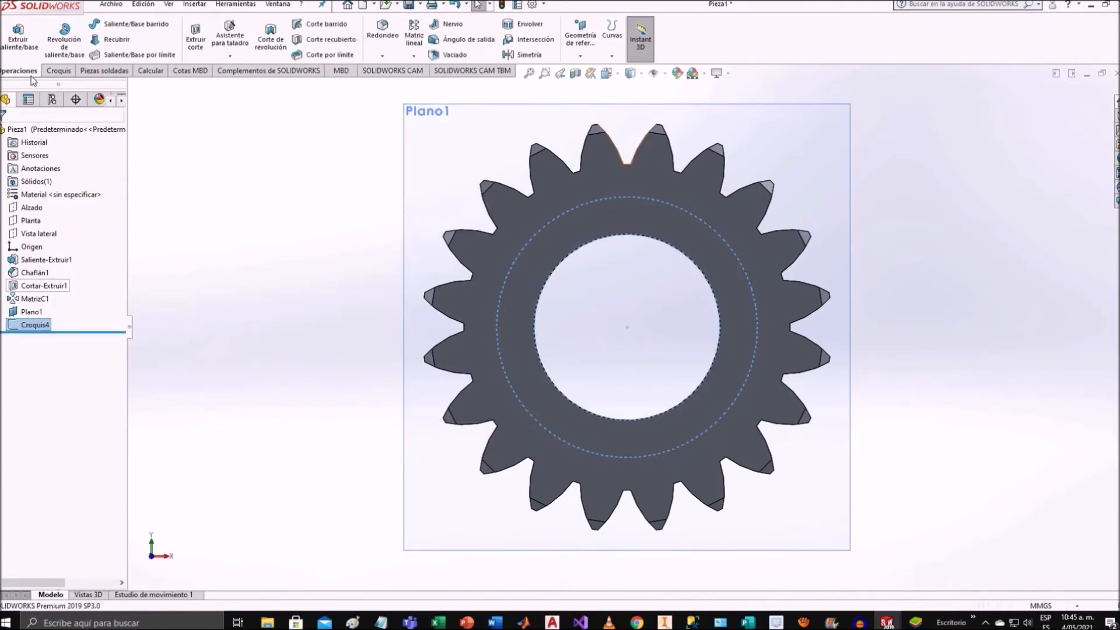
# Extrude the ring sketch as a mid-plane boss 26.45833334 mm deep, merged with the gear.
pyautogui.click(22, 46)
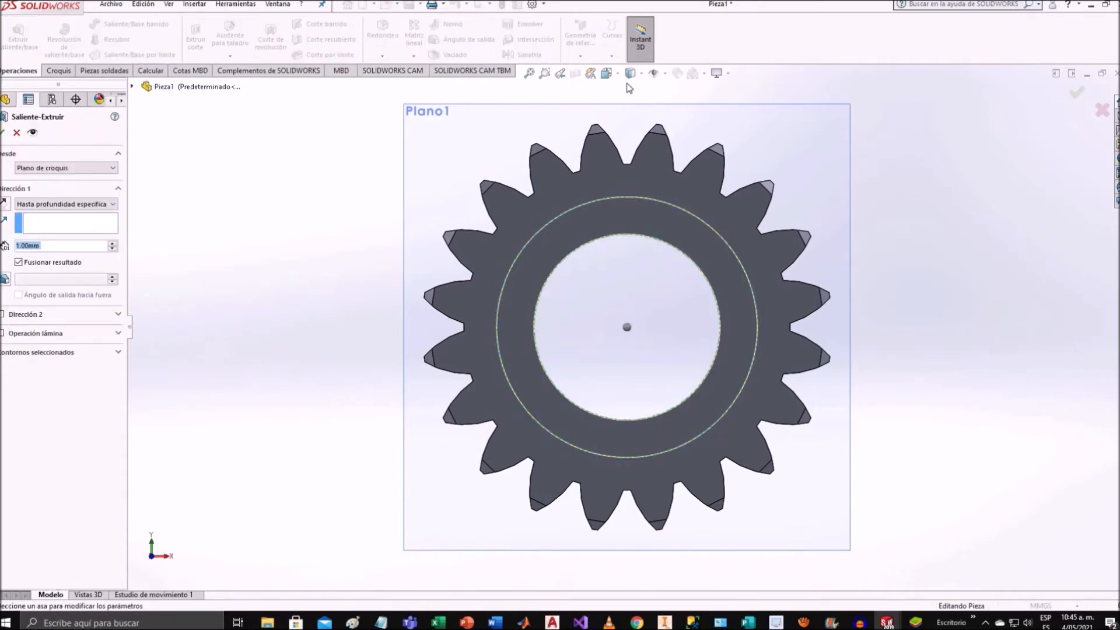
pyautogui.click(607, 73)
pyautogui.click(674, 107)
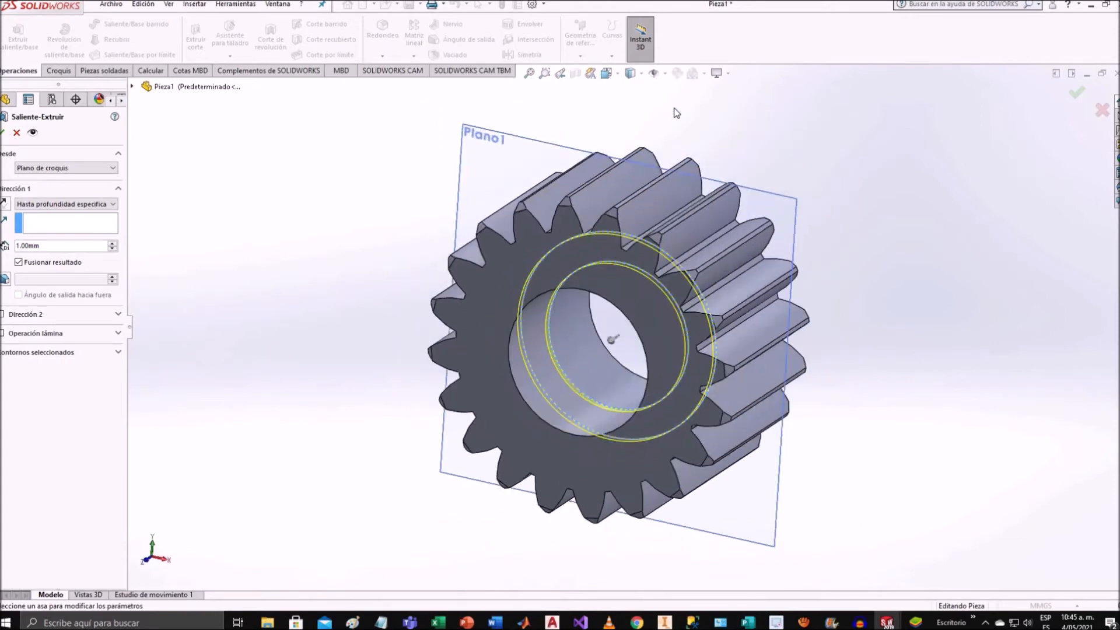
pyautogui.click(114, 206)
pyautogui.click(68, 262)
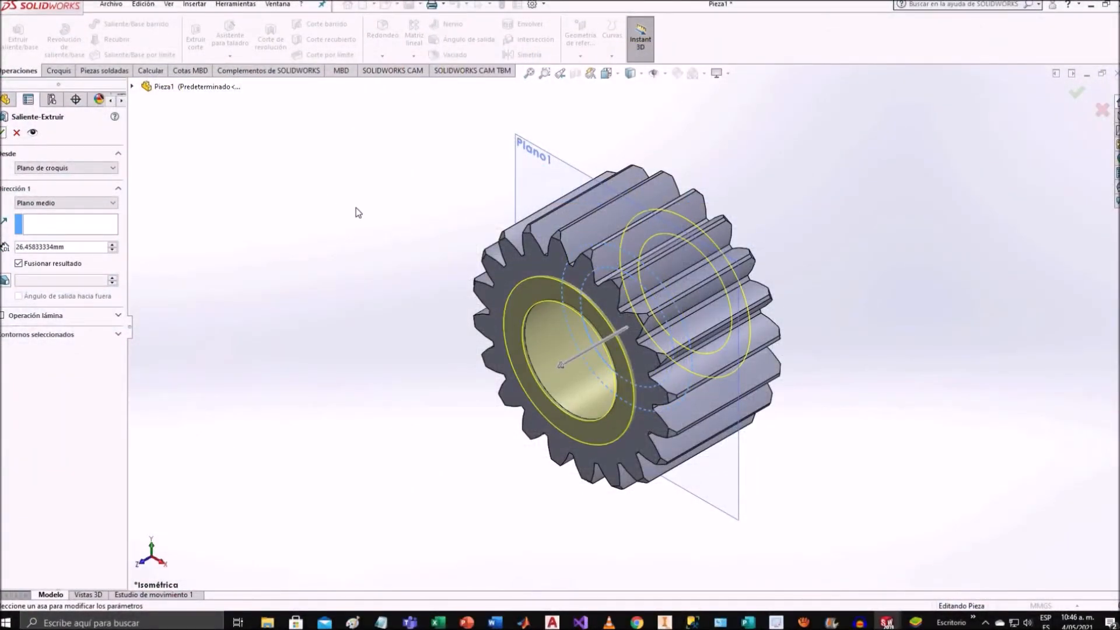
pyautogui.click(5, 133)
# Examine the raised ring around the bore on the gear's face from several angles.
pyautogui.moveTo(379, 201); pyautogui.dragTo(318, 285, button='middle')
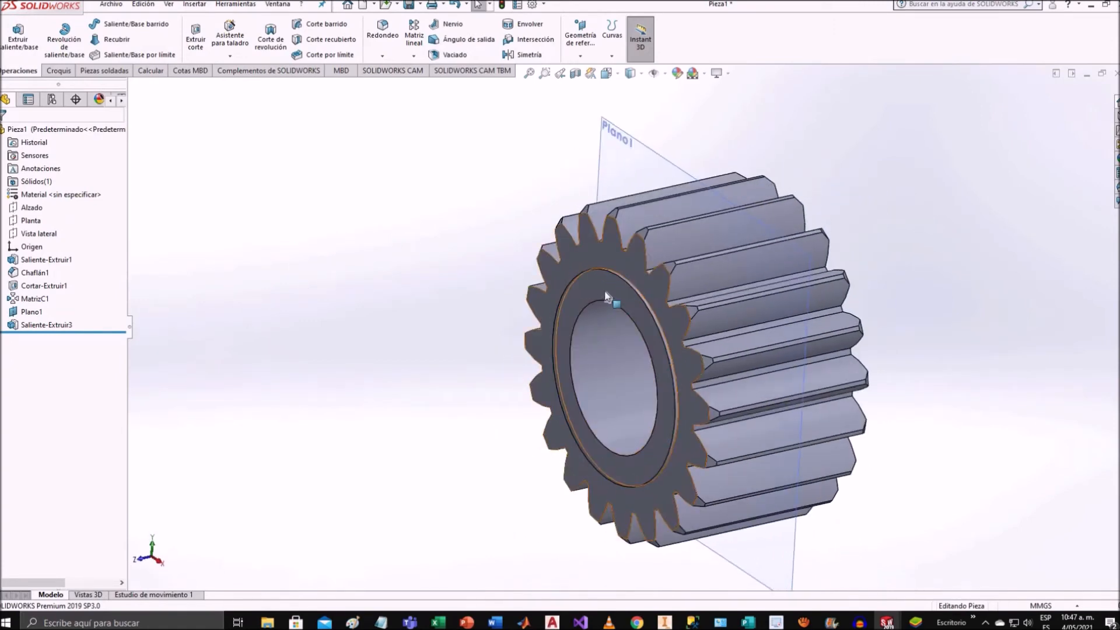
pyautogui.scroll(-2, 612, 291)
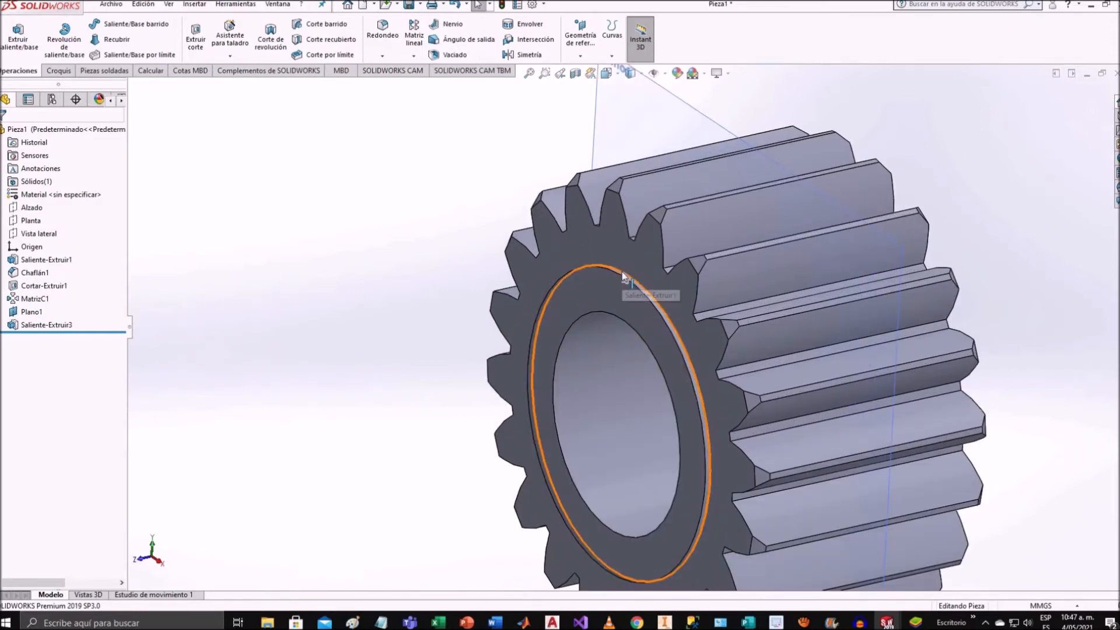
pyautogui.moveTo(616, 288); pyautogui.dragTo(638, 243, button='middle')
pyautogui.scroll(2, 639, 301)
pyautogui.moveTo(660, 293)
pyautogui.mouseDown(button='middle')
pyautogui.moveTo(677, 294)
pyautogui.moveTo(663, 329)
pyautogui.moveTo(597, 324)
pyautogui.moveTo(670, 310)
pyautogui.mouseUp(button='middle')
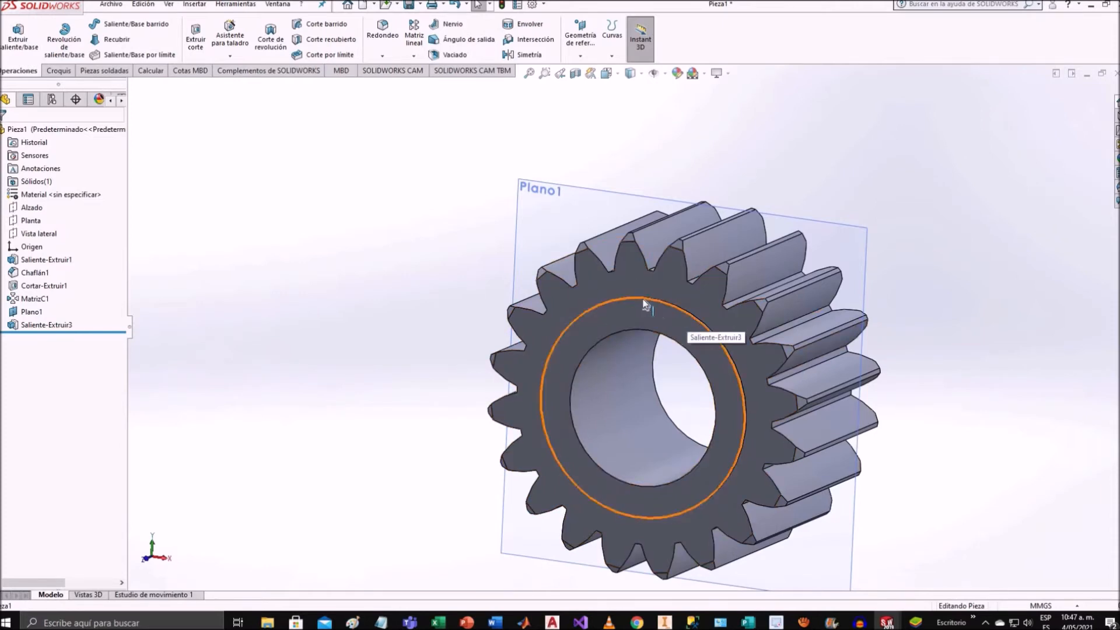
pyautogui.scroll(2, 640, 301)
pyautogui.scroll(-2, 626, 330)
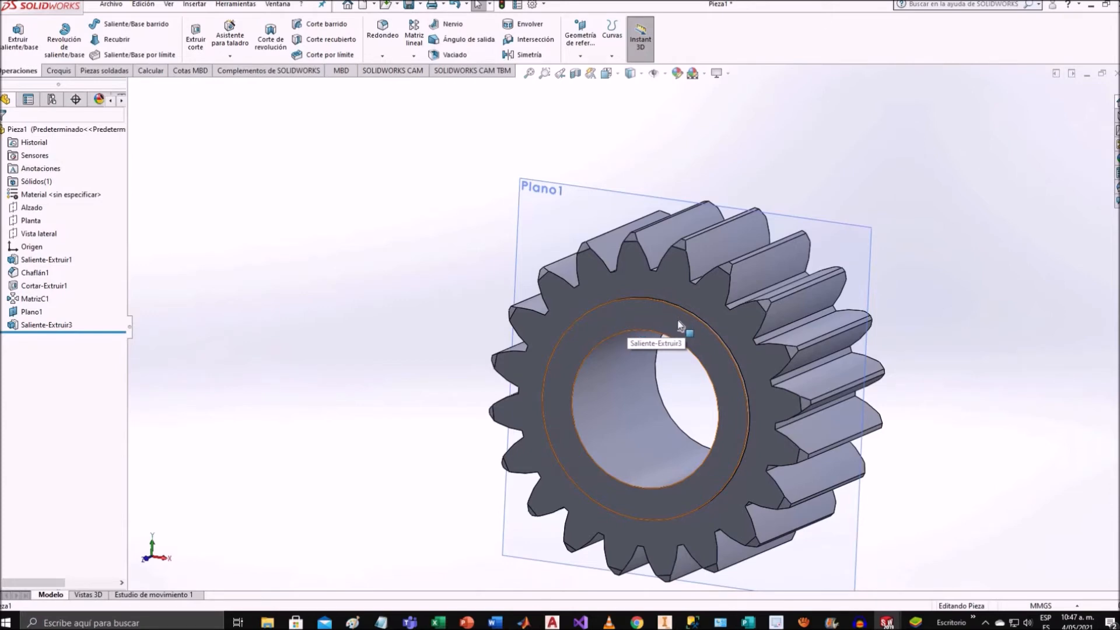
pyautogui.moveTo(616, 381); pyautogui.dragTo(585, 433, button='middle')
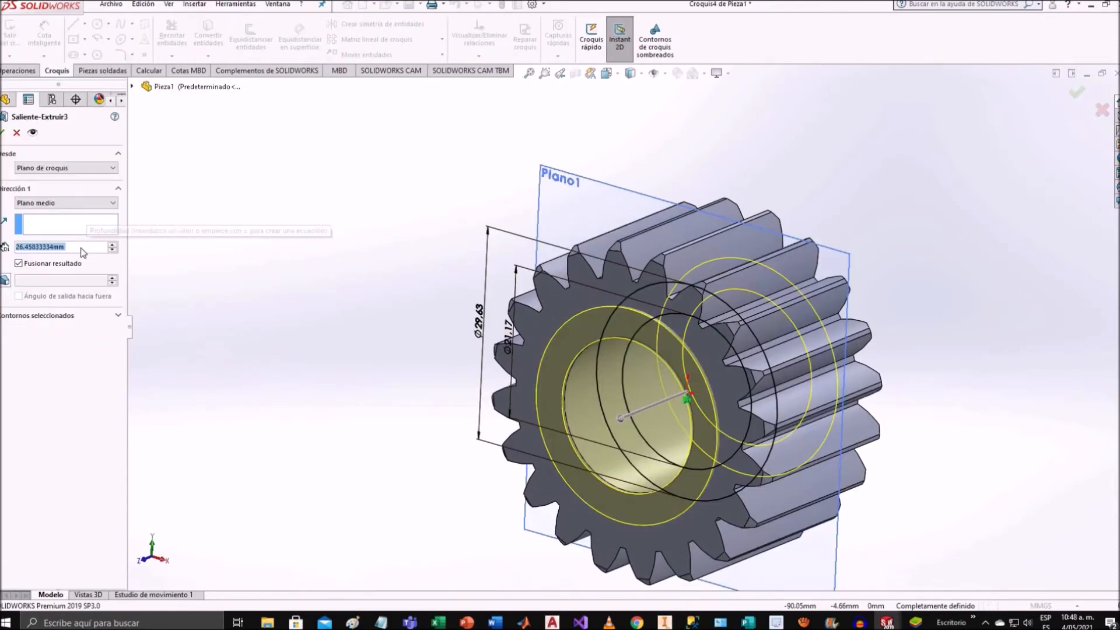
# Set the hub ring's mid-plane extrusion depth to 40 mm and complete the edit.
pyautogui.write('40')
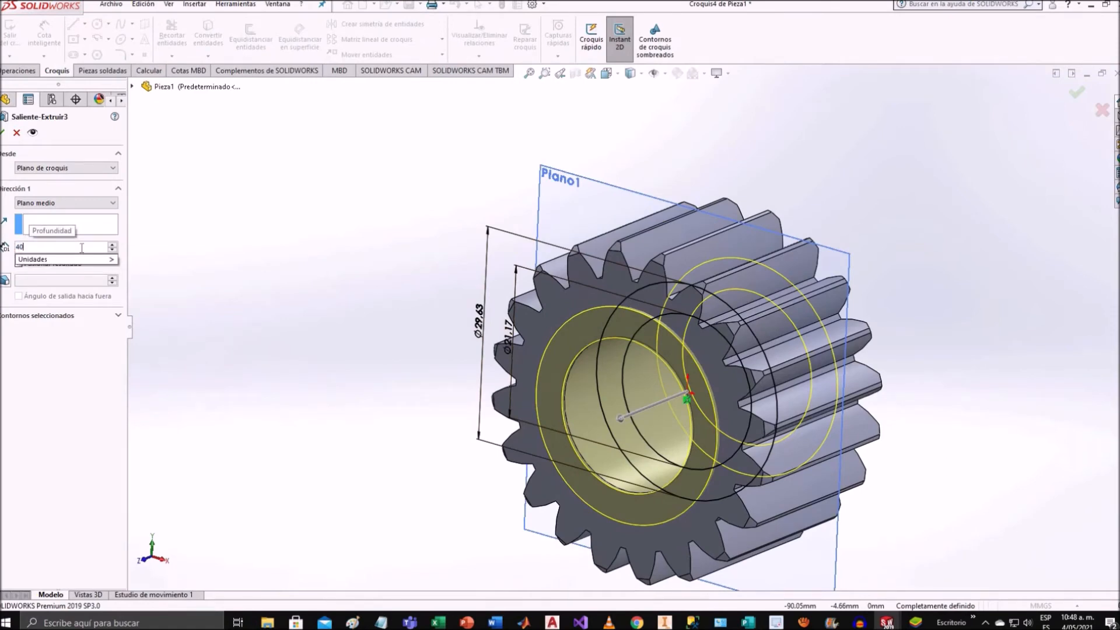
pyautogui.press('Return')
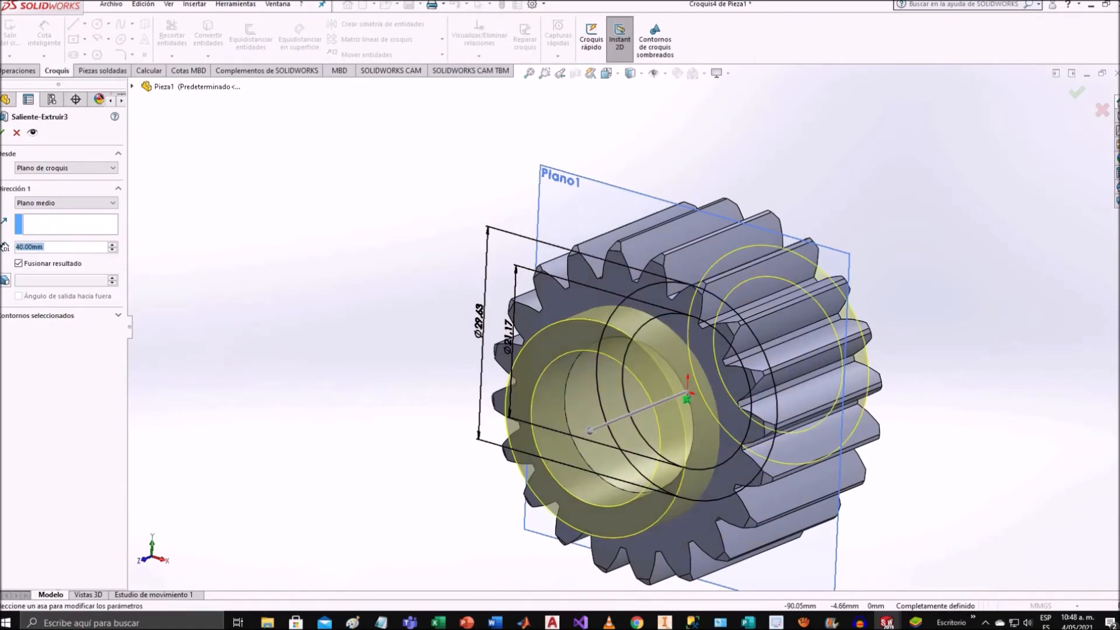
pyautogui.click(3, 133)
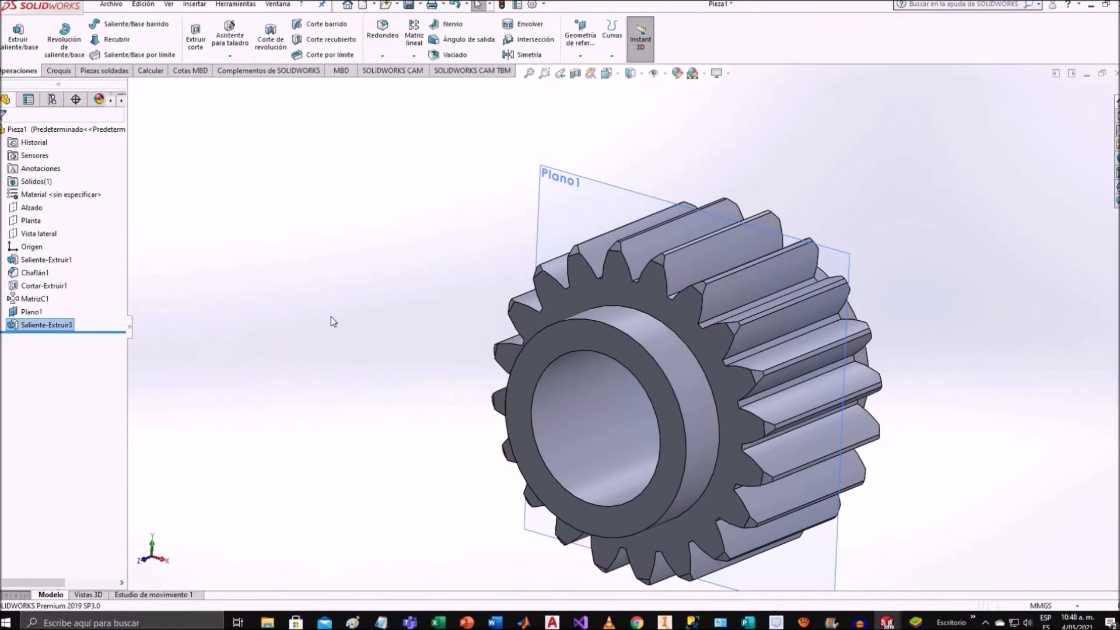
pyautogui.moveTo(280, 309); pyautogui.dragTo(357, 401, button='middle')
pyautogui.scroll(3, 648, 373)
pyautogui.moveTo(678, 401); pyautogui.dragTo(718, 378, button='middle')
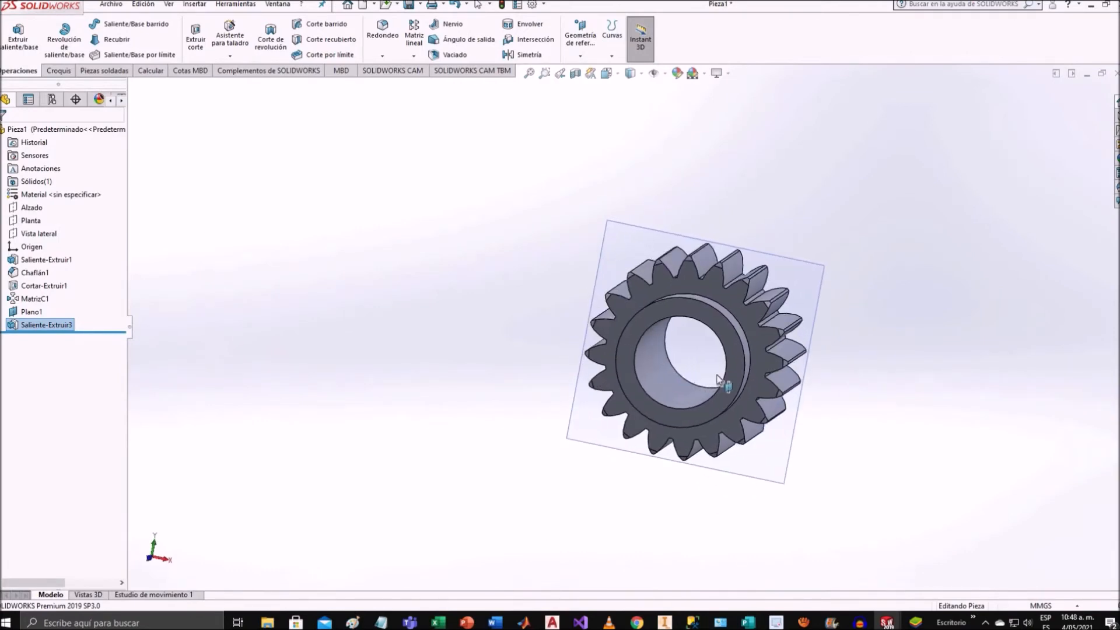
pyautogui.scroll(-2, 719, 379)
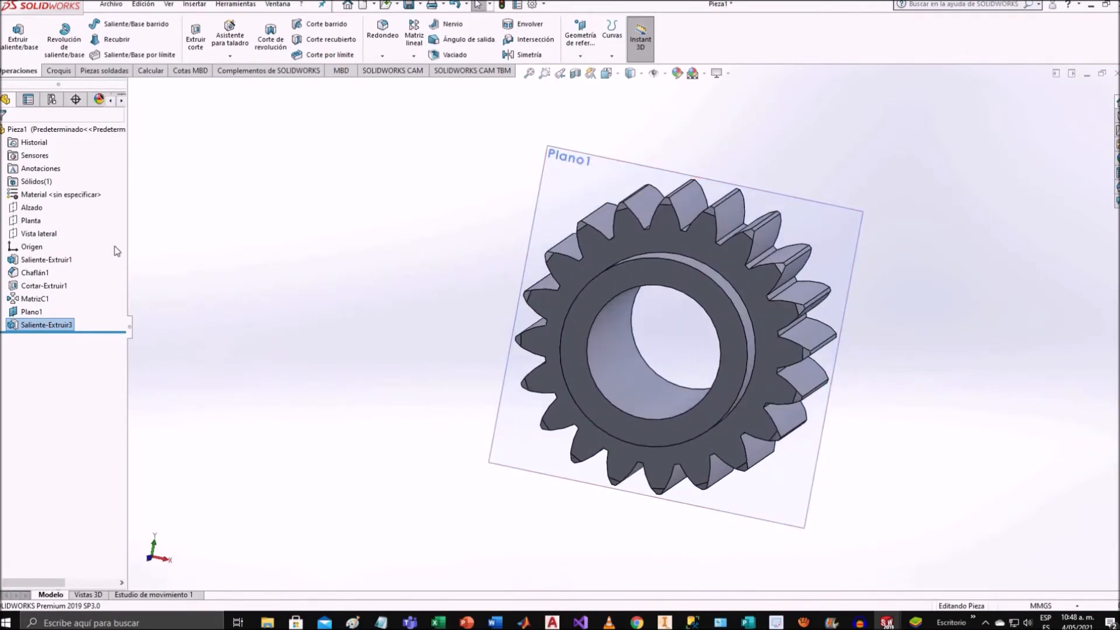
# Assign the steel material AISI 4340 Acero recocido from the SOLIDWORKS materials library to the pinion.
pyautogui.click(74, 198)
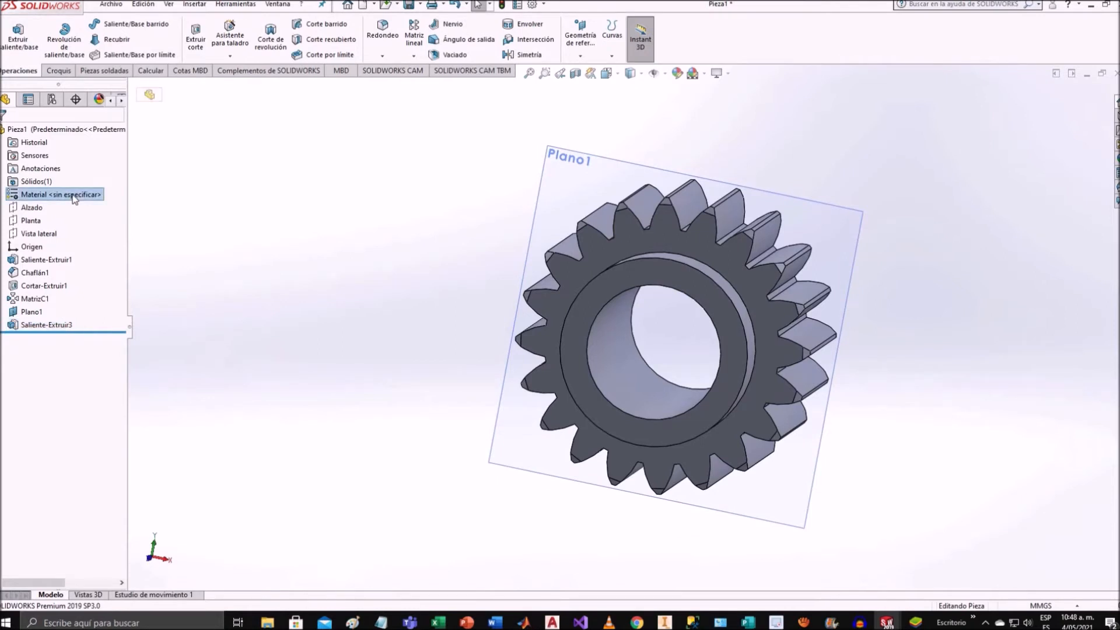
pyautogui.rightClick(74, 198)
pyautogui.click(107, 204)
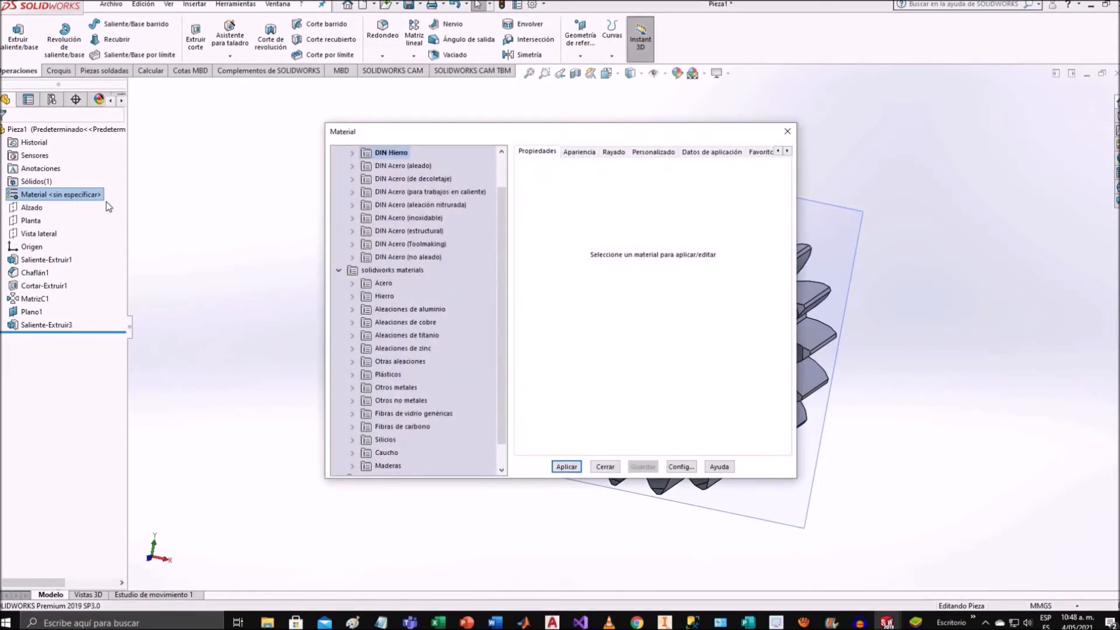
pyautogui.click(352, 282)
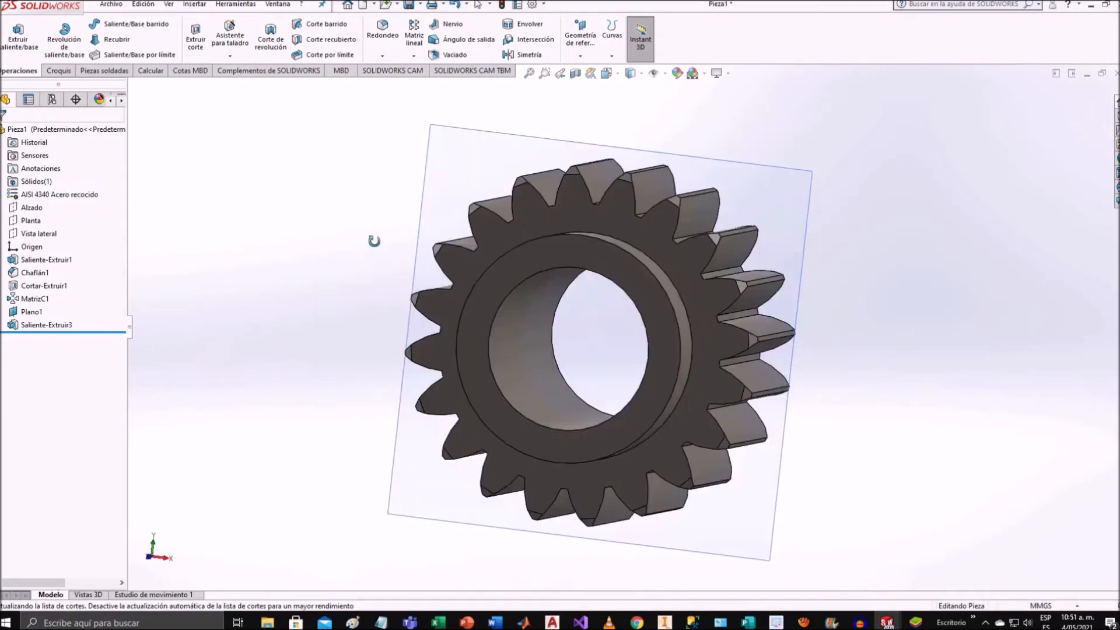
pyautogui.moveTo(372, 239); pyautogui.dragTo(359, 263, button='middle')
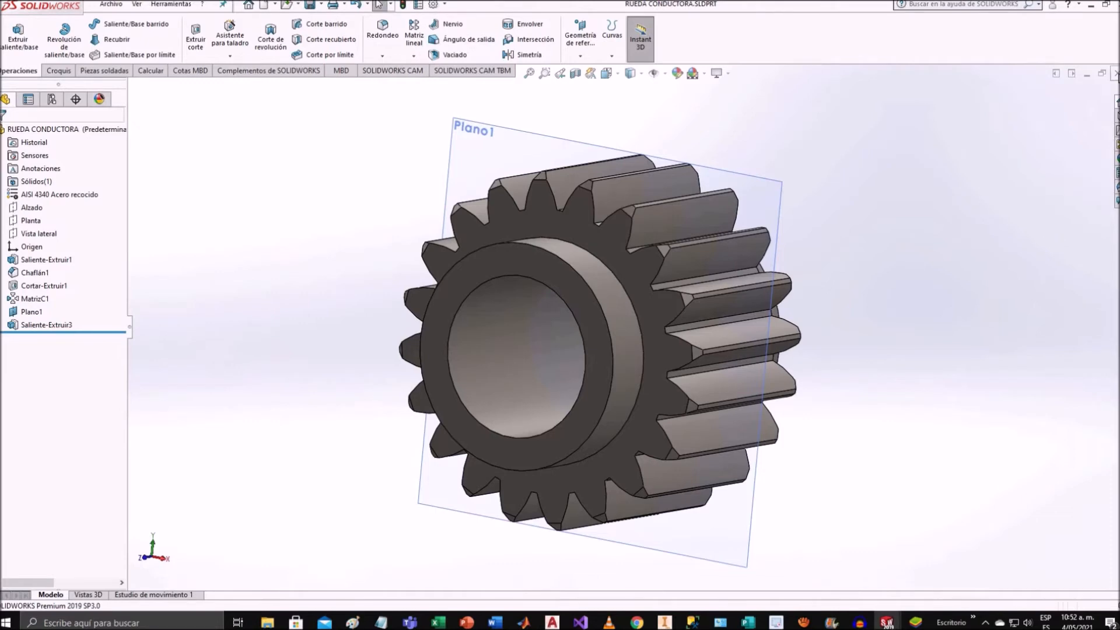
# Close the RUEDA CONDUCTORA part and create a new part document.
pyautogui.click(1115, 74)
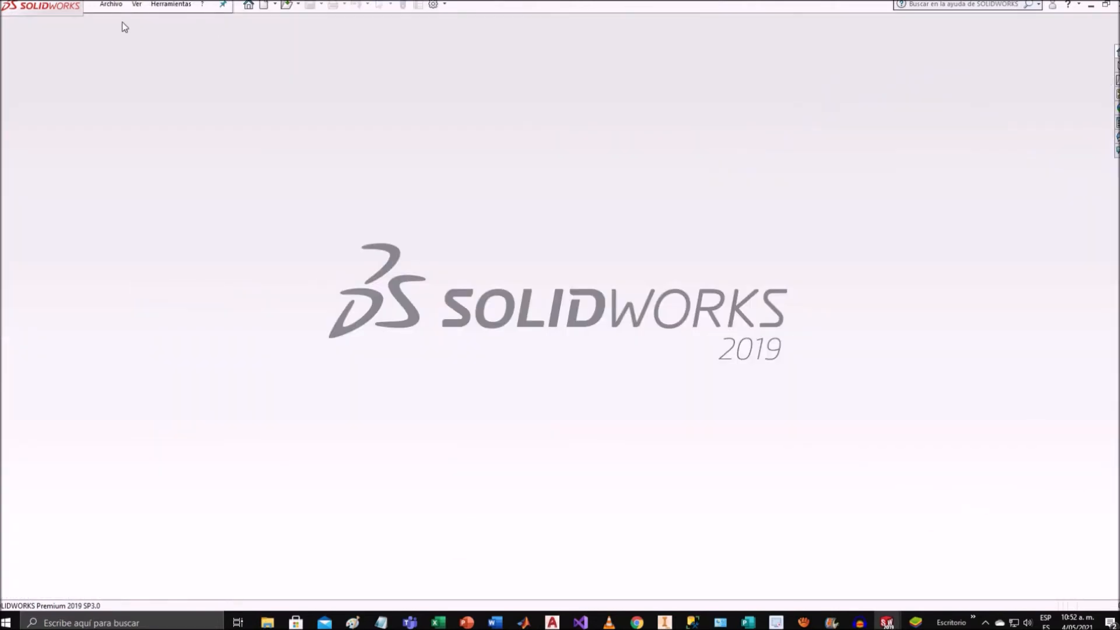
pyautogui.click(120, 6)
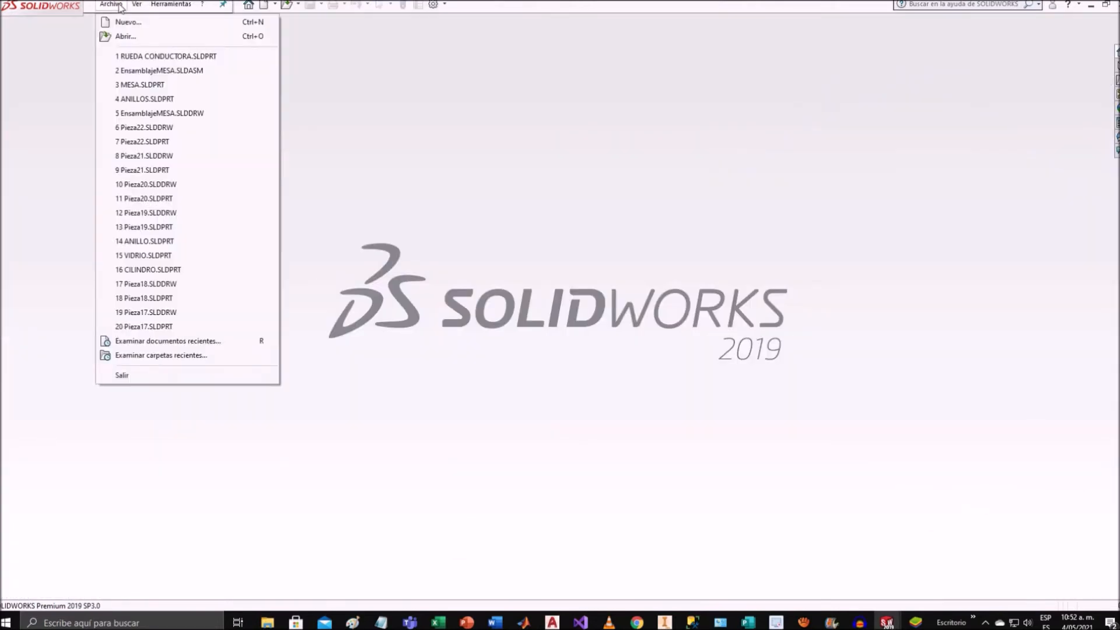
pyautogui.click(123, 21)
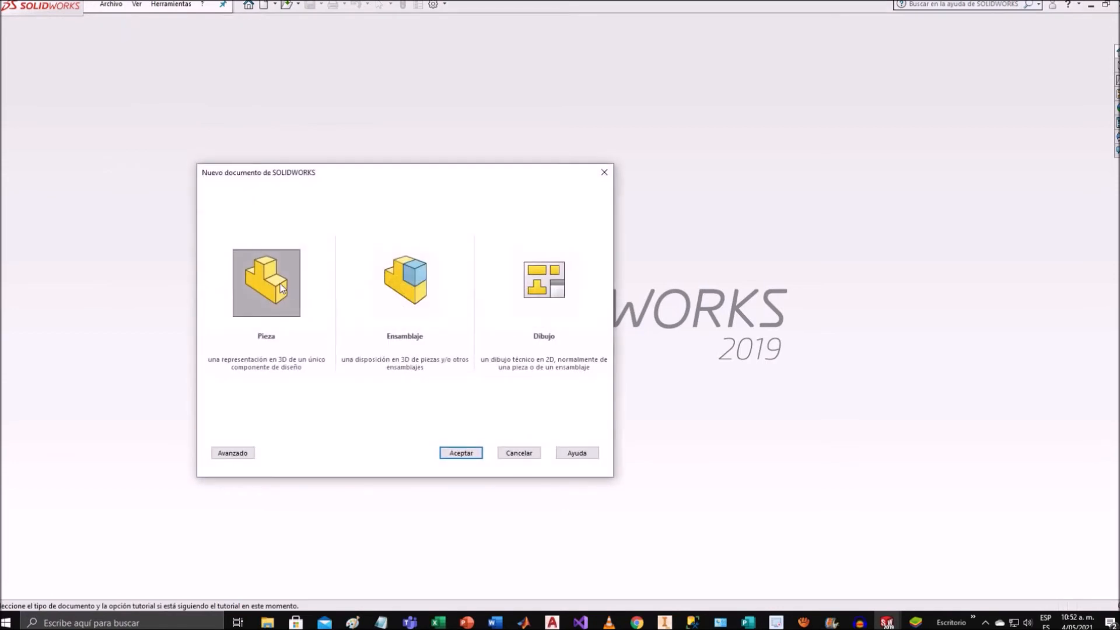
pyautogui.click(461, 453)
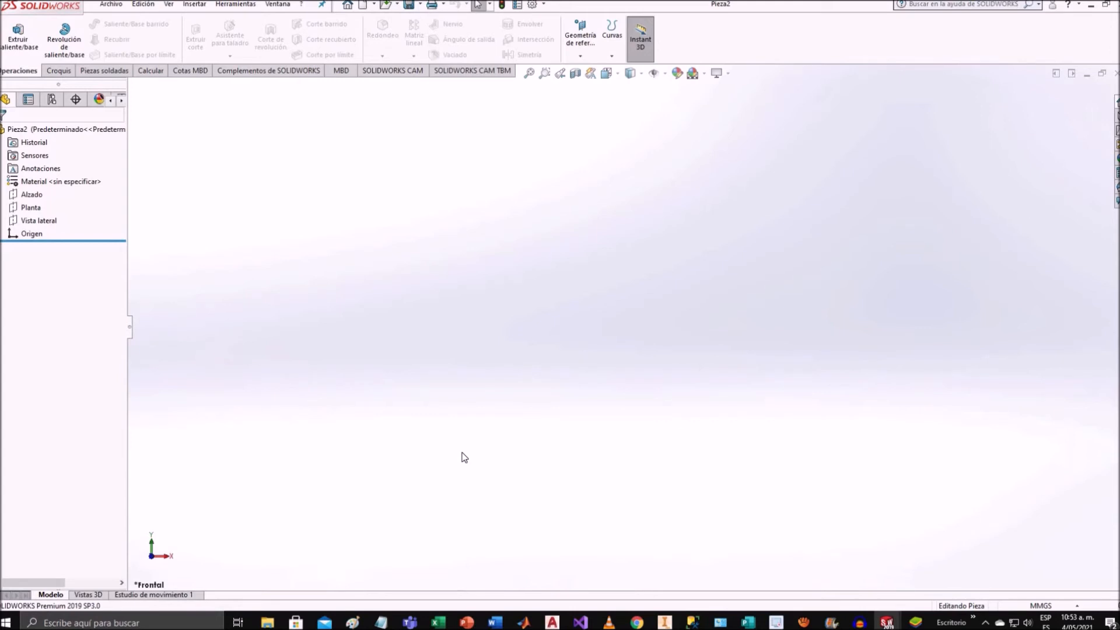
# Start a sketch on the Alzado plane and draw a circle about 186 mm in diameter centred on the origin.
pyautogui.click(33, 197)
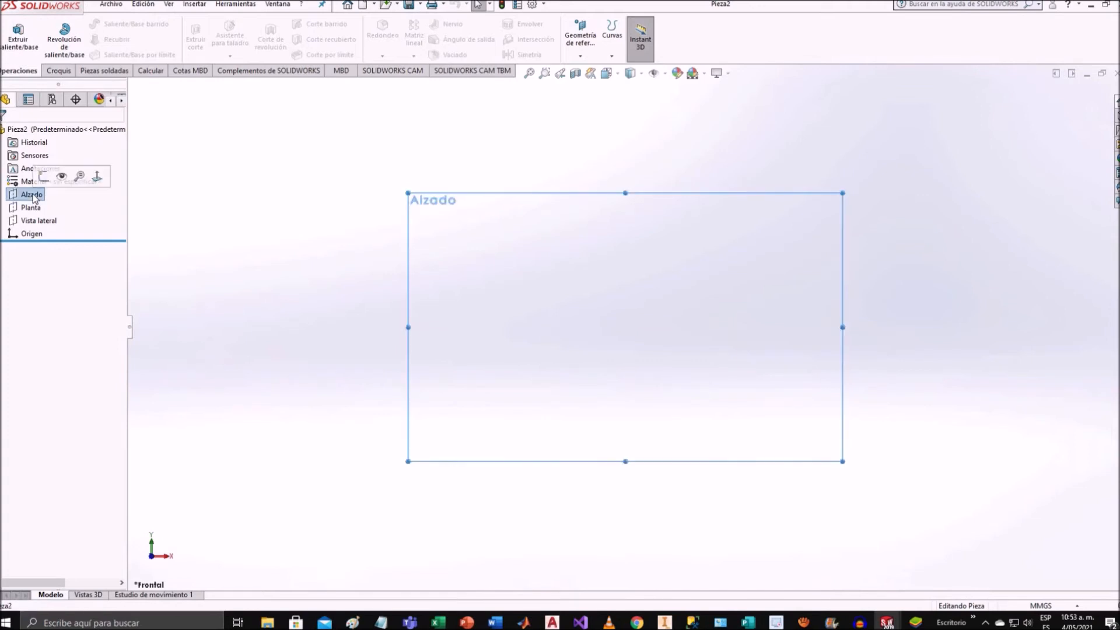
pyautogui.click(45, 175)
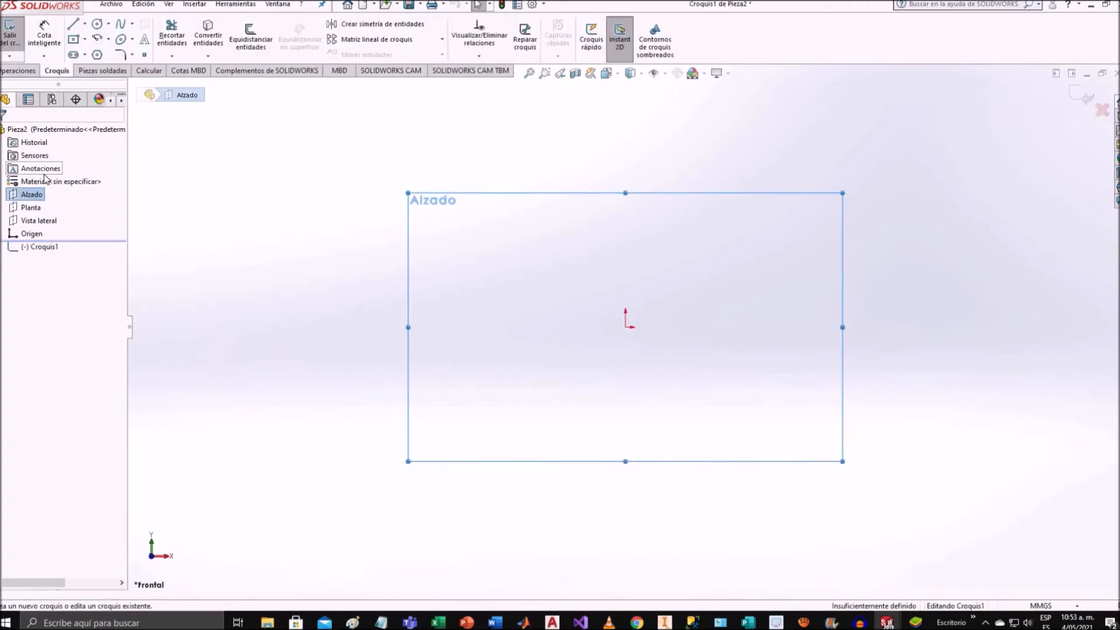
pyautogui.click(40, 249)
pyautogui.click(50, 233)
pyautogui.click(97, 24)
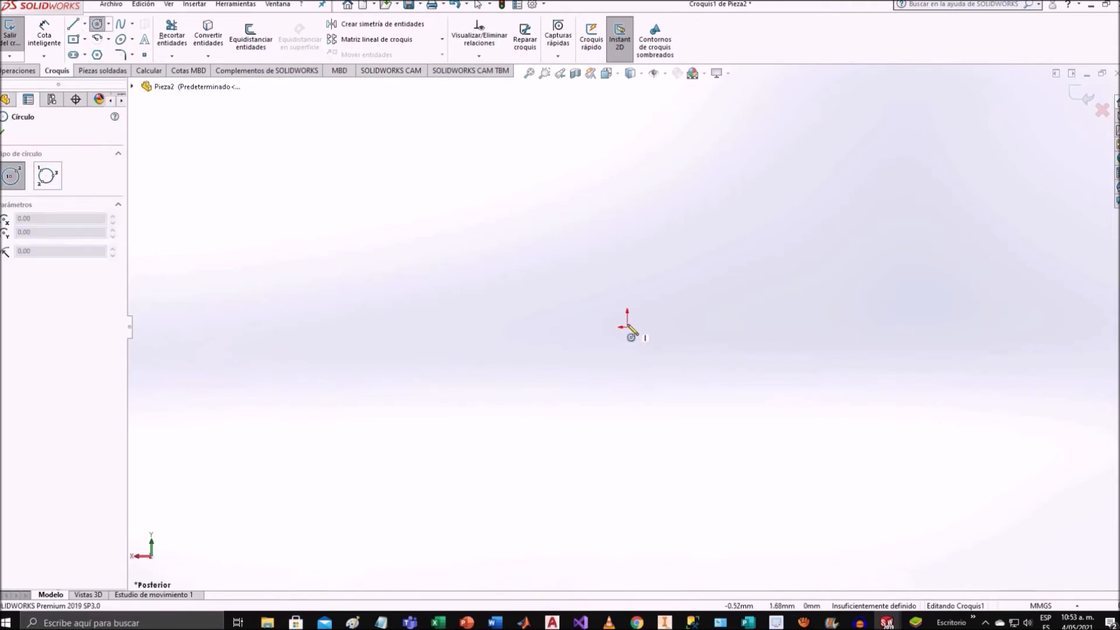
pyautogui.moveTo(626, 327); pyautogui.dragTo(543, 254)
pyautogui.moveTo(466, 215); pyautogui.dragTo(458, 212)
# Dimension the circle's diameter to 143.93333334 mm.
pyautogui.click(44, 34)
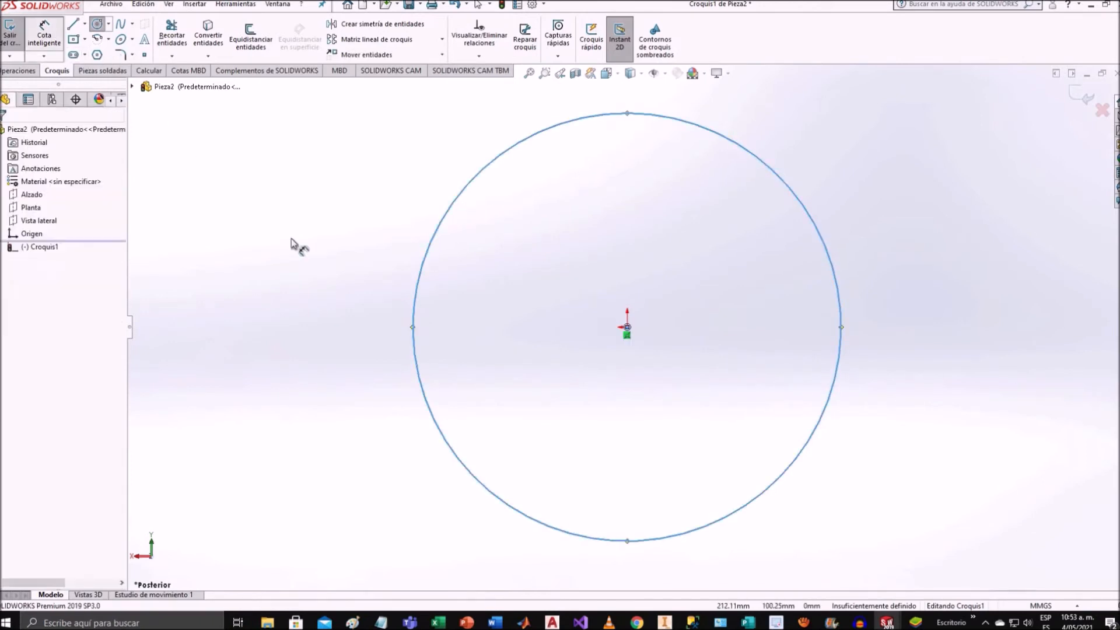
pyautogui.click(406, 322)
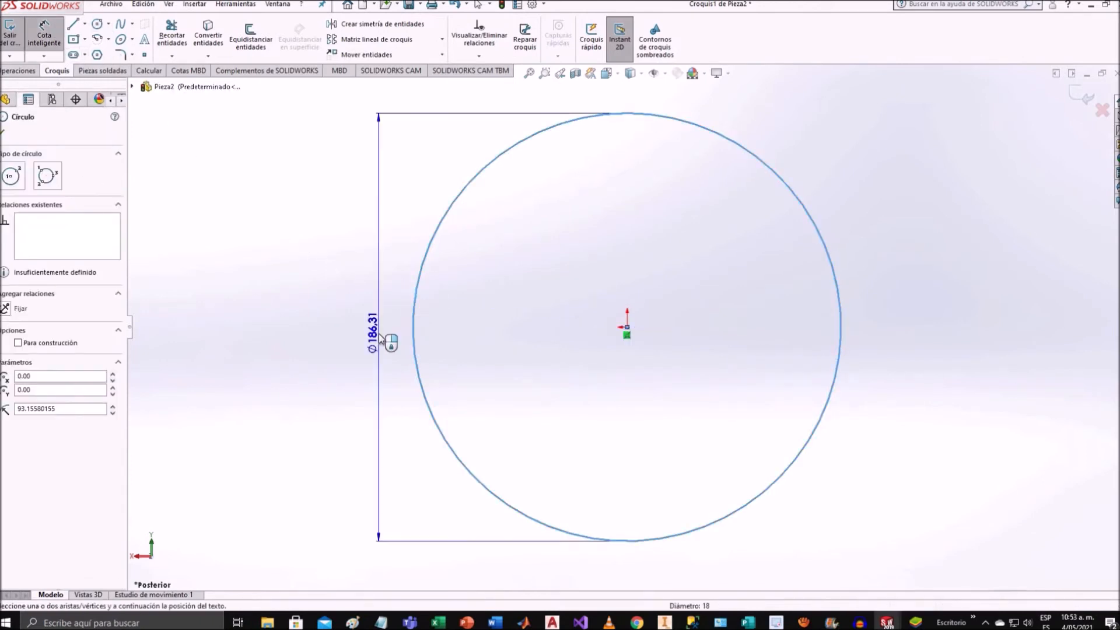
pyautogui.click(380, 336)
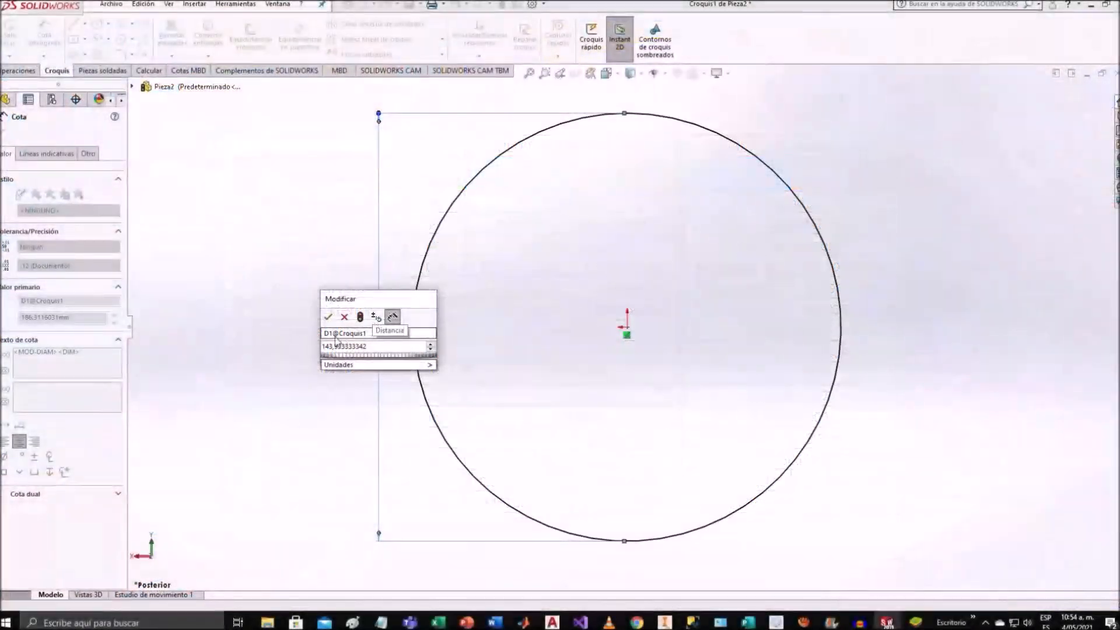
pyautogui.click(328, 317)
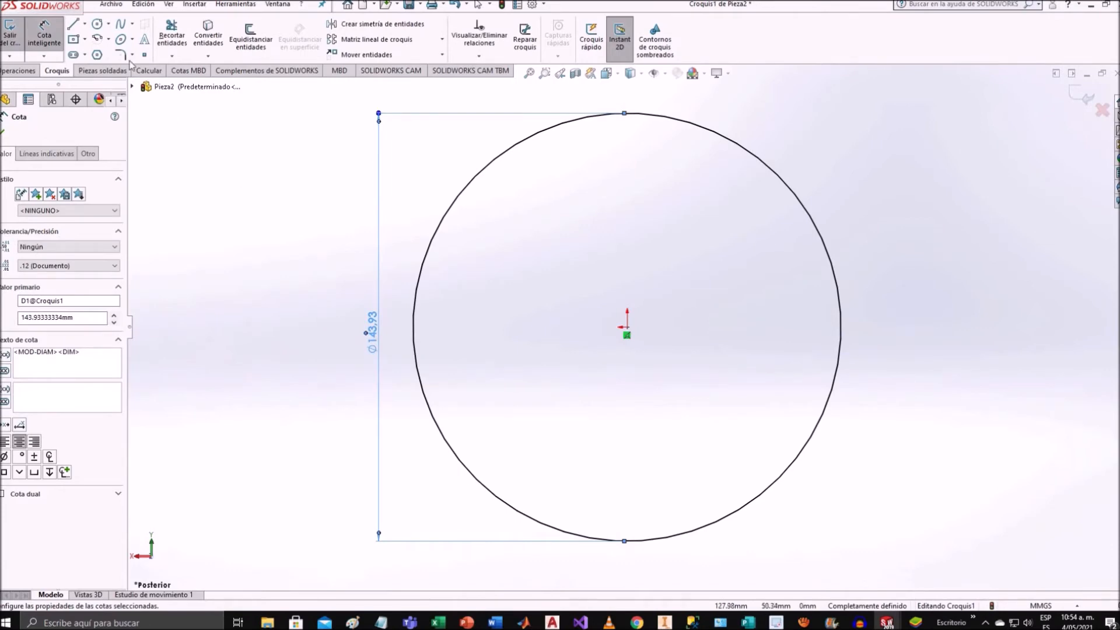
# Draw a concentric inner circle at the origin, dimension its diameter to 48.16016357 mm, and exit the sketch.
pyautogui.click(626, 327)
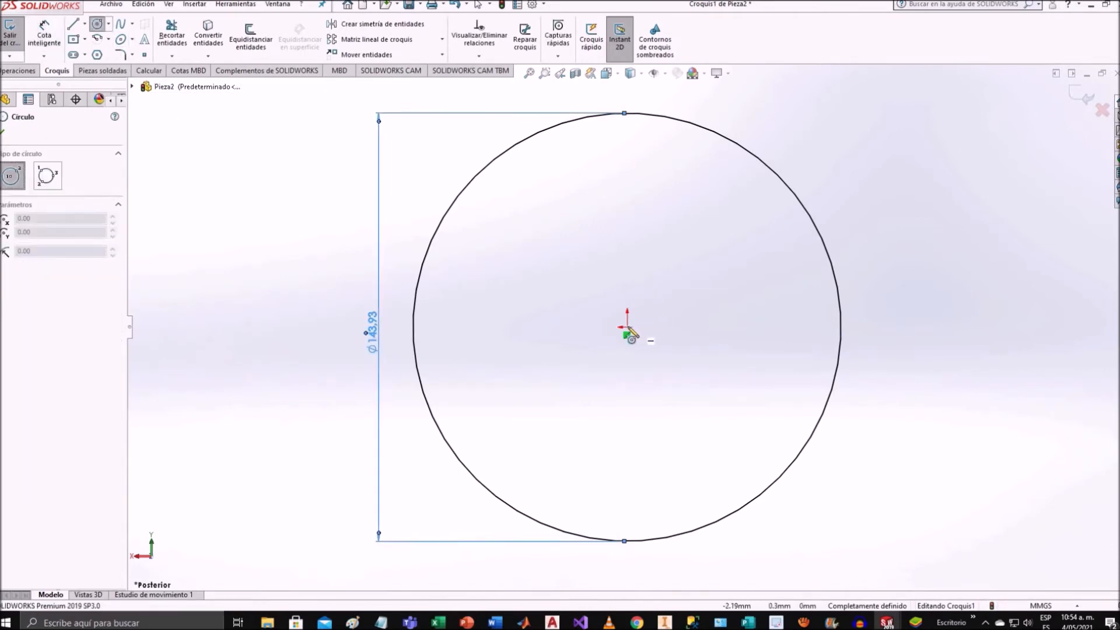
pyautogui.click(573, 273)
pyautogui.click(43, 36)
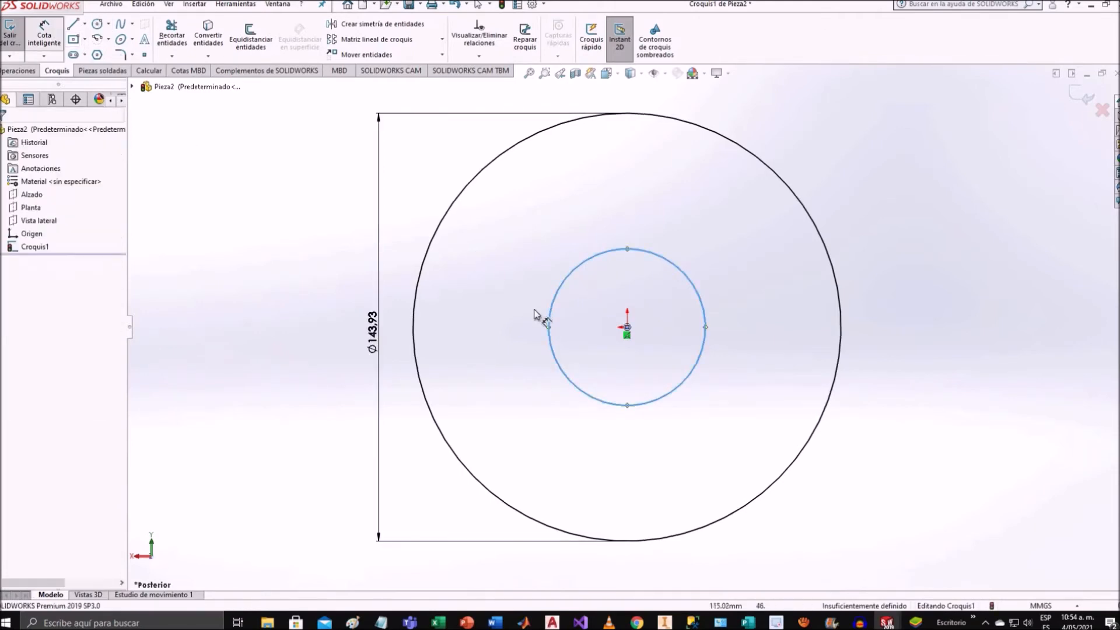
pyautogui.click(495, 324)
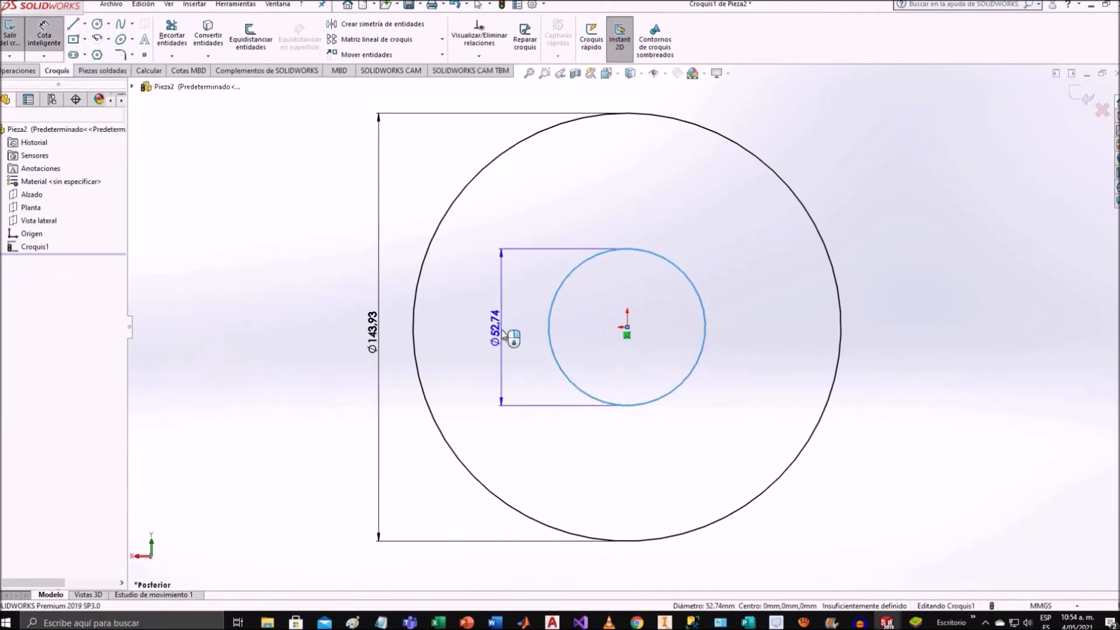
pyautogui.click(502, 328)
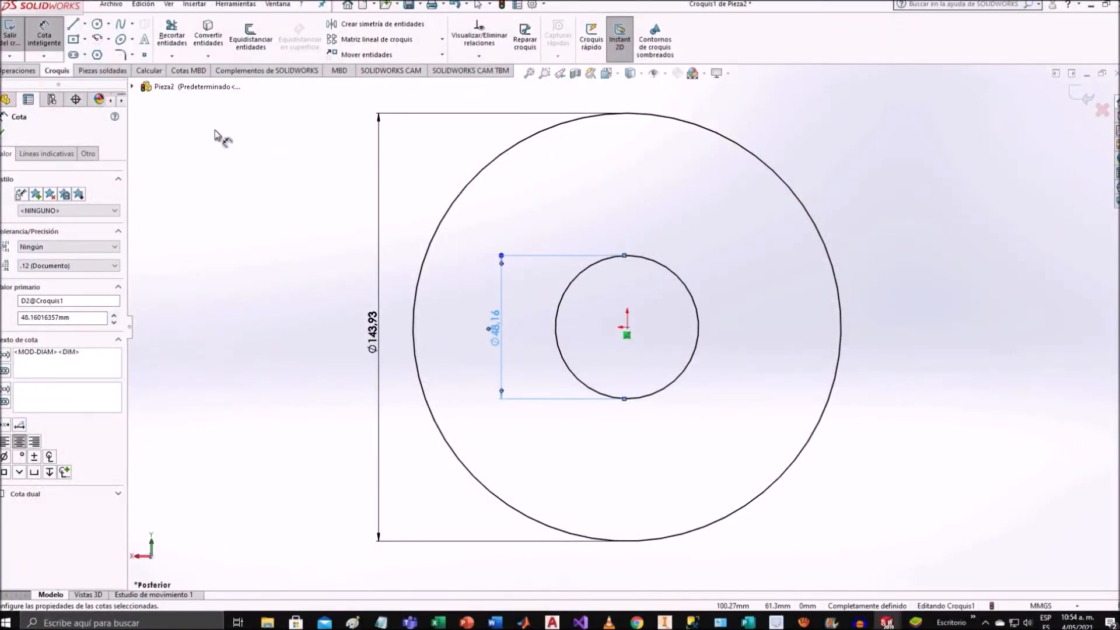
pyautogui.click(1086, 102)
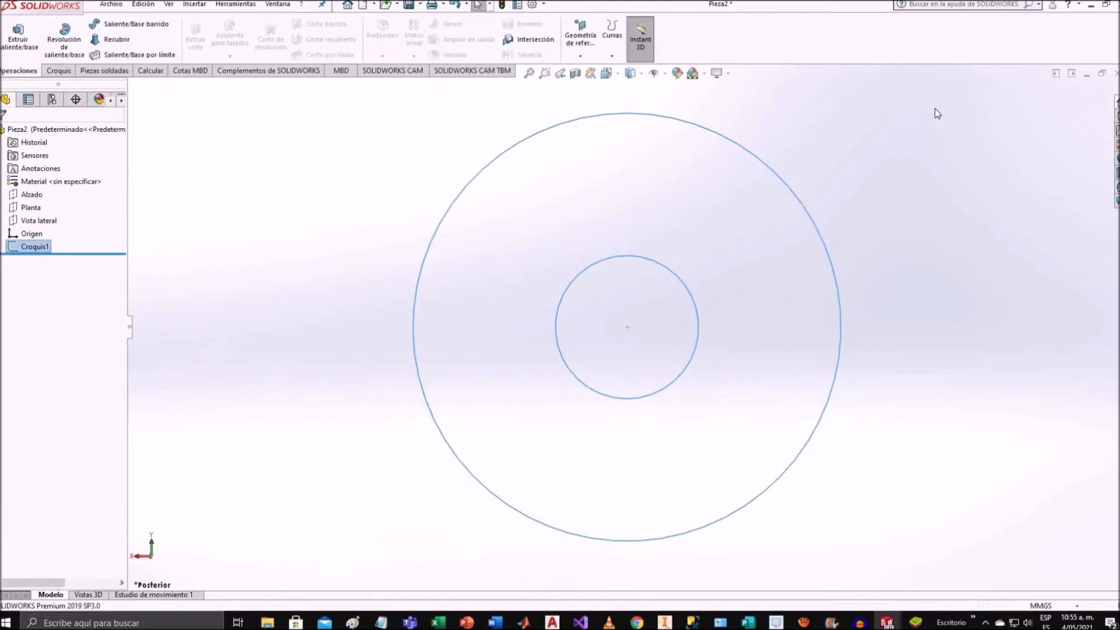
# Extrude the ring sketch as a mid-plane boss 25.4 mm deep.
pyautogui.click(25, 49)
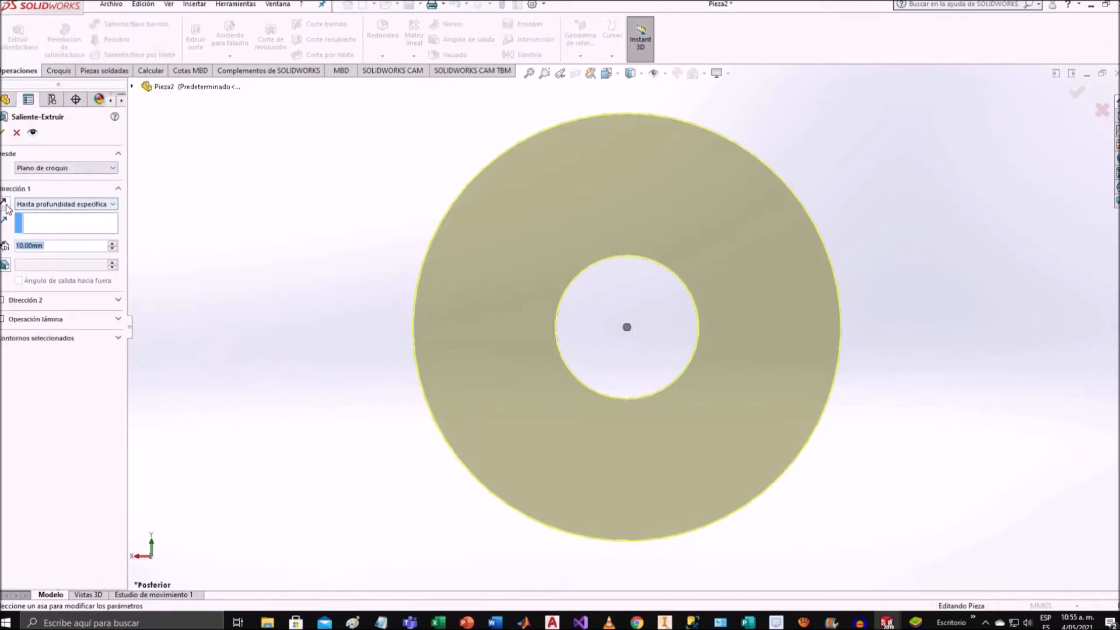
pyautogui.click(6, 205)
pyautogui.click(63, 206)
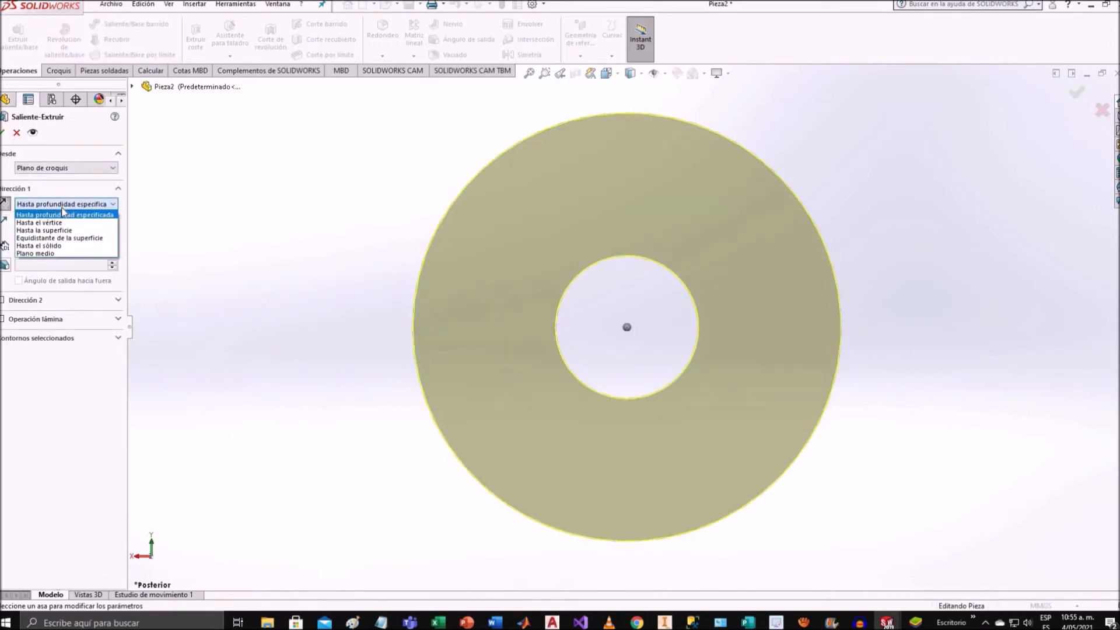
pyautogui.click(64, 256)
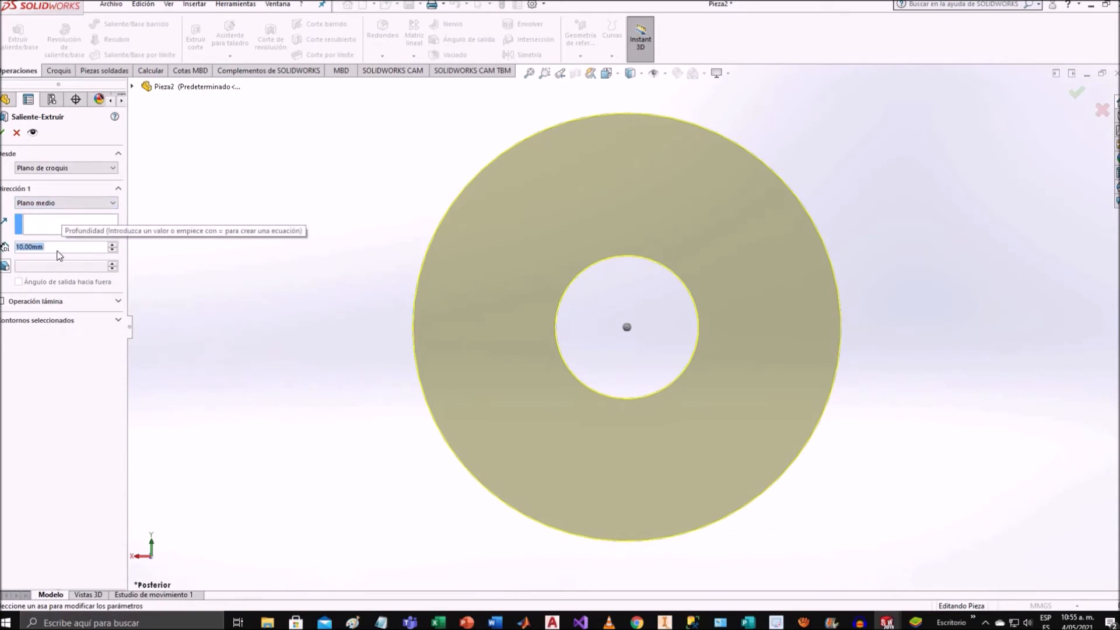
pyautogui.click(617, 75)
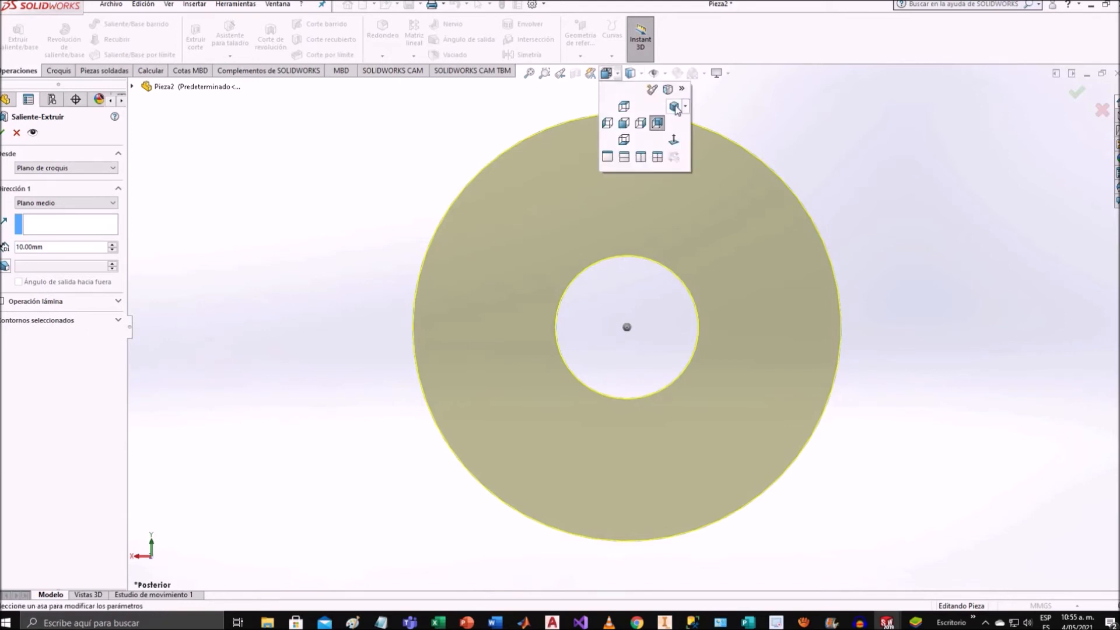
pyautogui.click(675, 107)
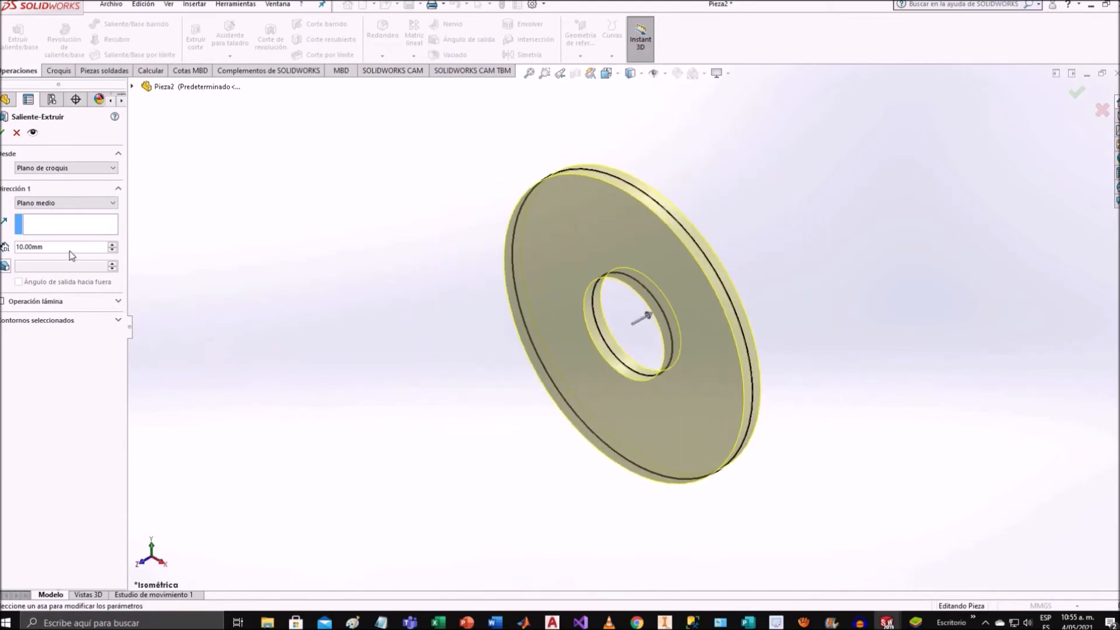
pyautogui.doubleClick(15, 244)
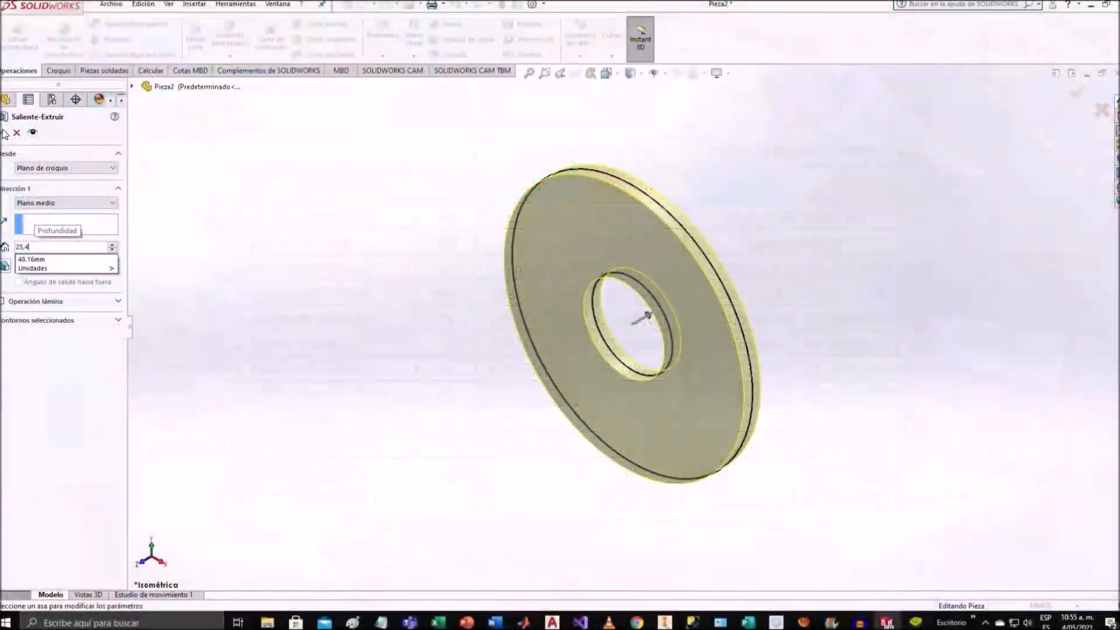
pyautogui.press('Return')
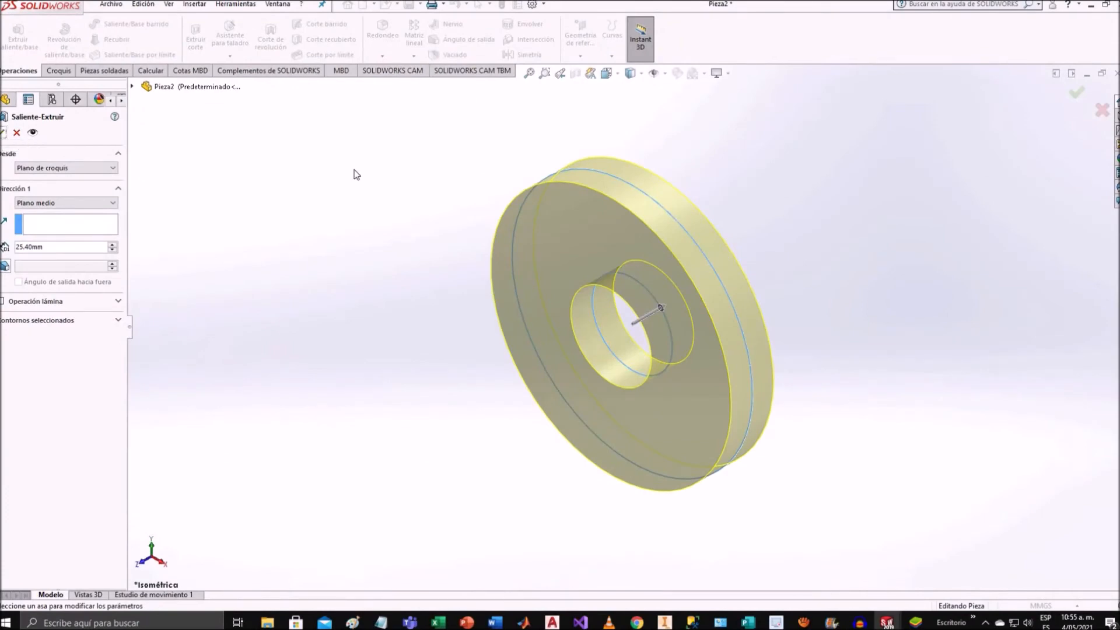
pyautogui.click(3, 133)
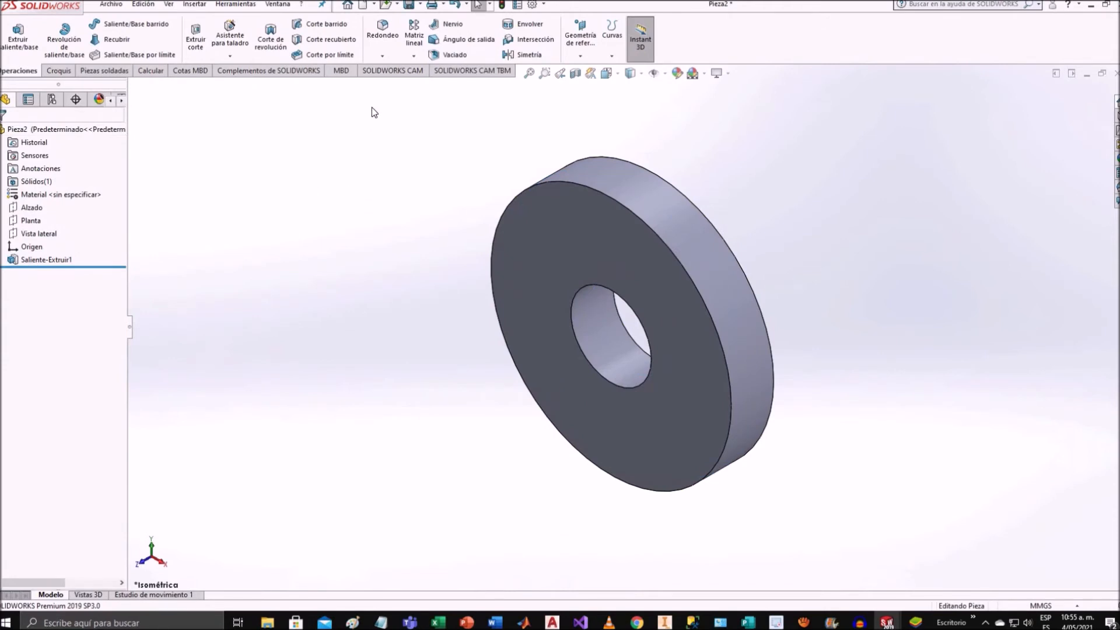
# Chamfer both outer circular edges of the gear blank with a 1 mm distance at 45°.
pyautogui.click(383, 55)
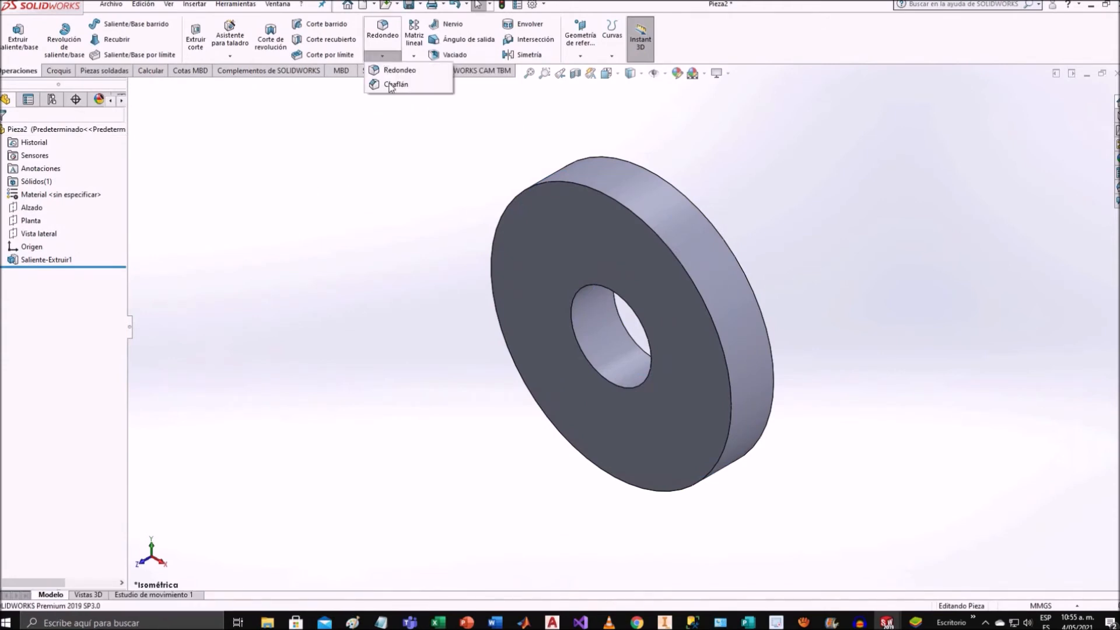
pyautogui.click(394, 84)
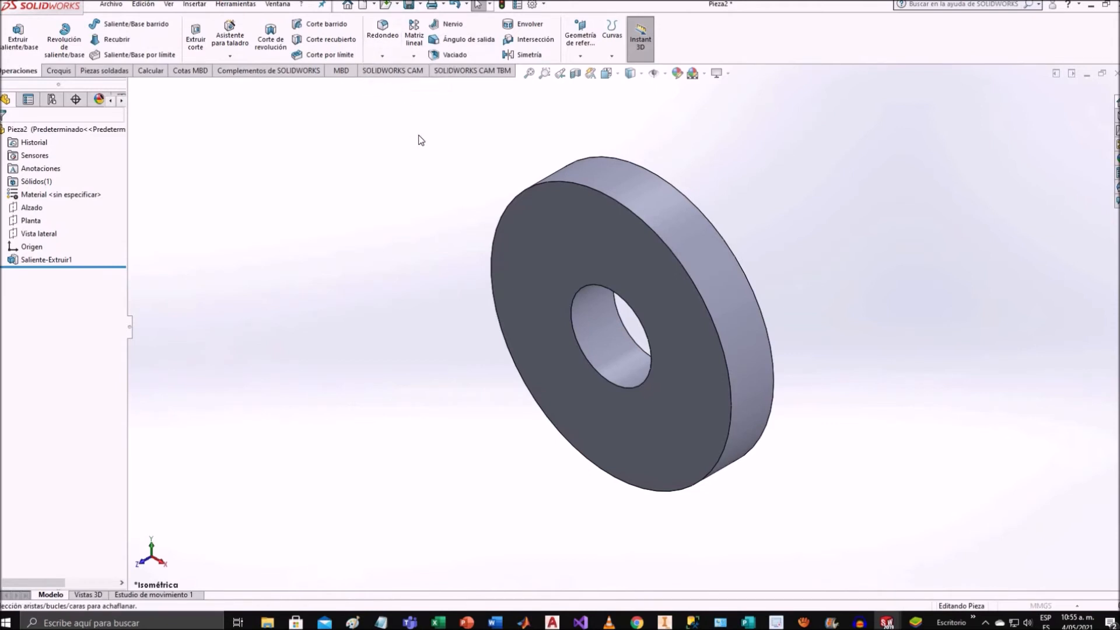
pyautogui.click(543, 180)
pyautogui.click(566, 184)
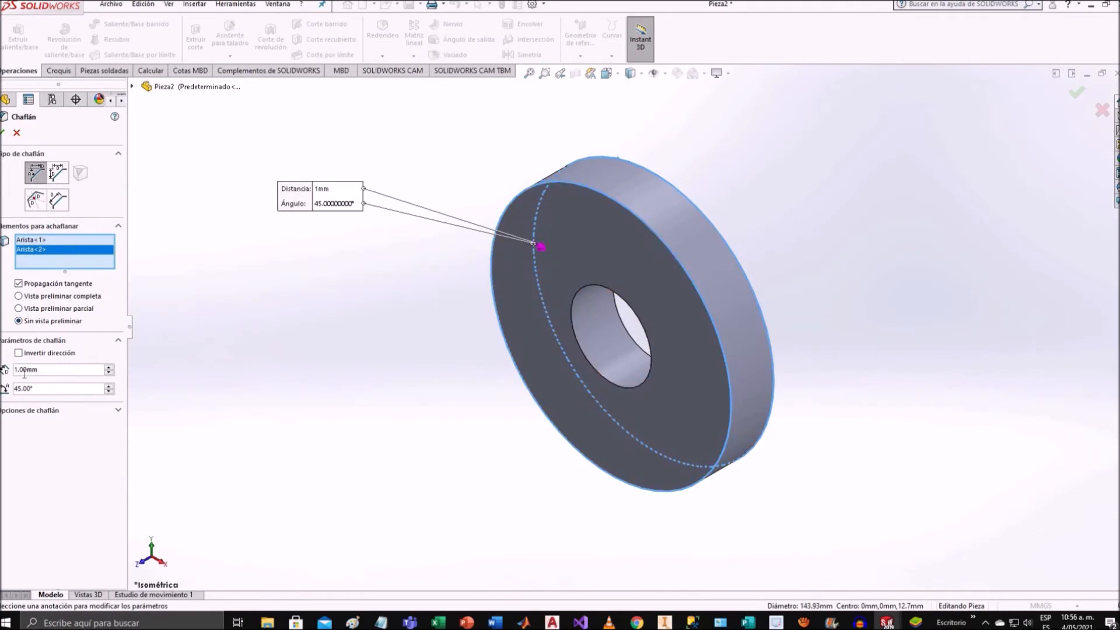
pyautogui.click(3, 133)
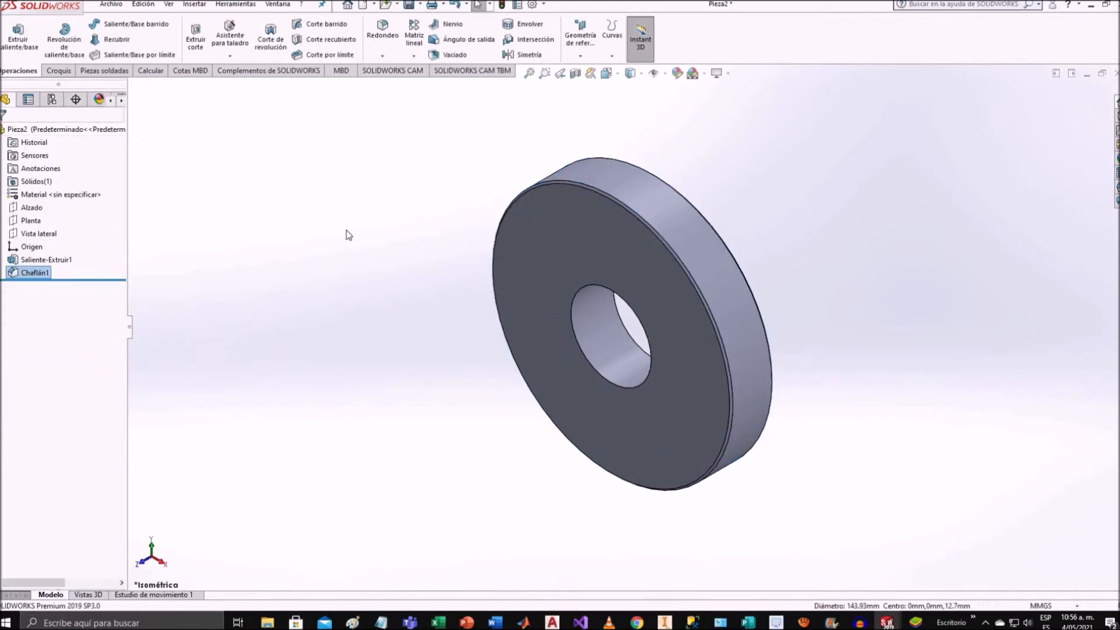
# Start a sketch on the gear blank's front face and orient the view normal to it.
pyautogui.moveTo(348, 235); pyautogui.dragTo(358, 184, button='middle')
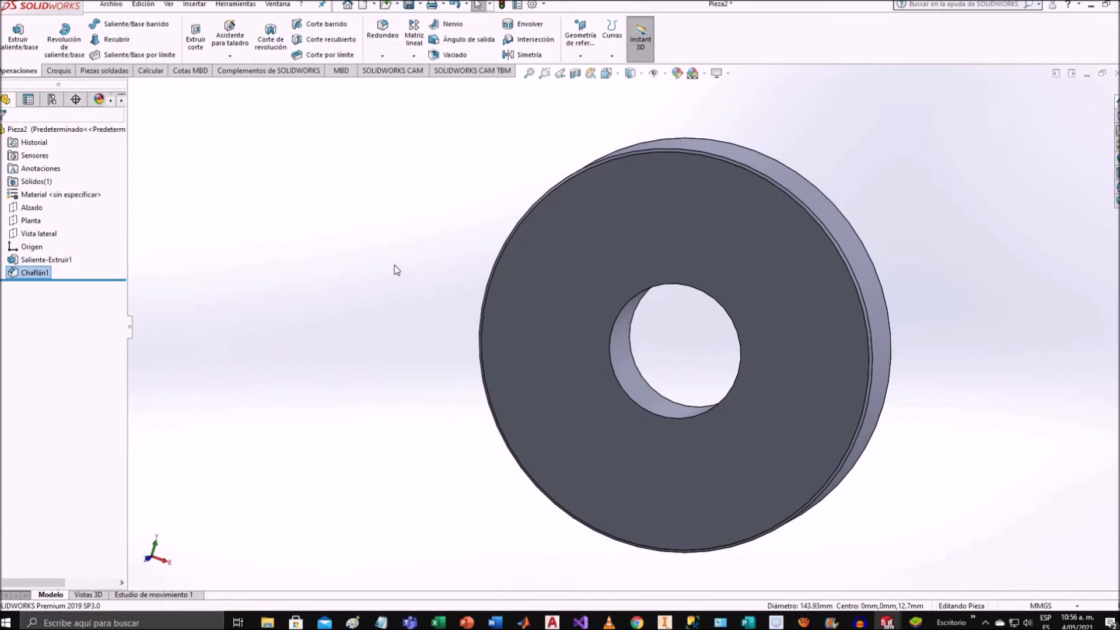
pyautogui.click(607, 226)
pyautogui.rightClick(607, 226)
pyautogui.click(637, 211)
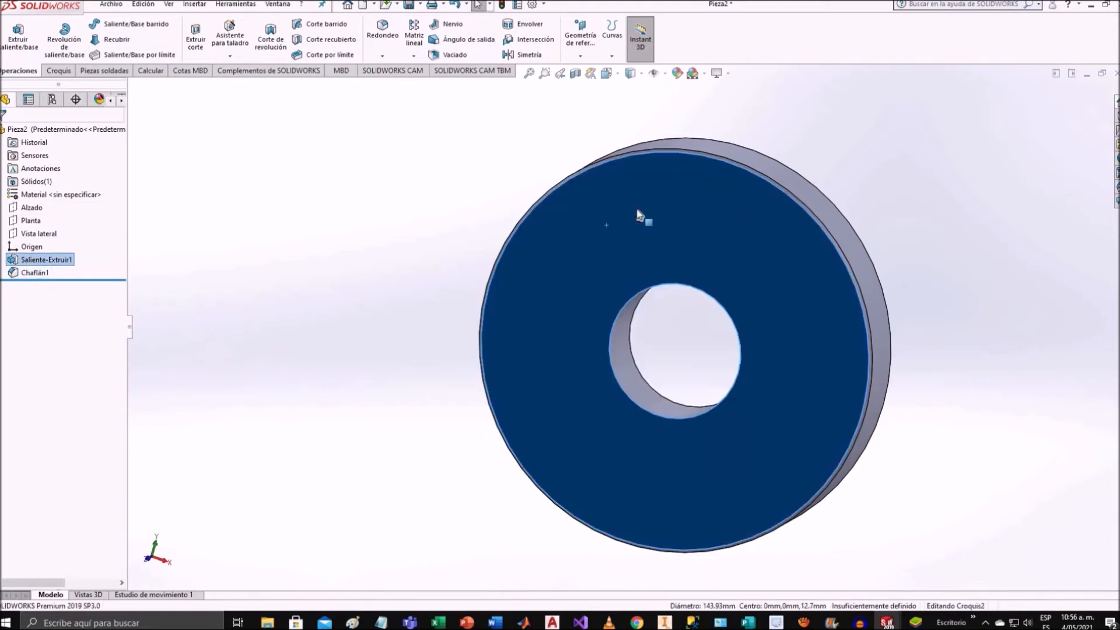
pyautogui.click(40, 286)
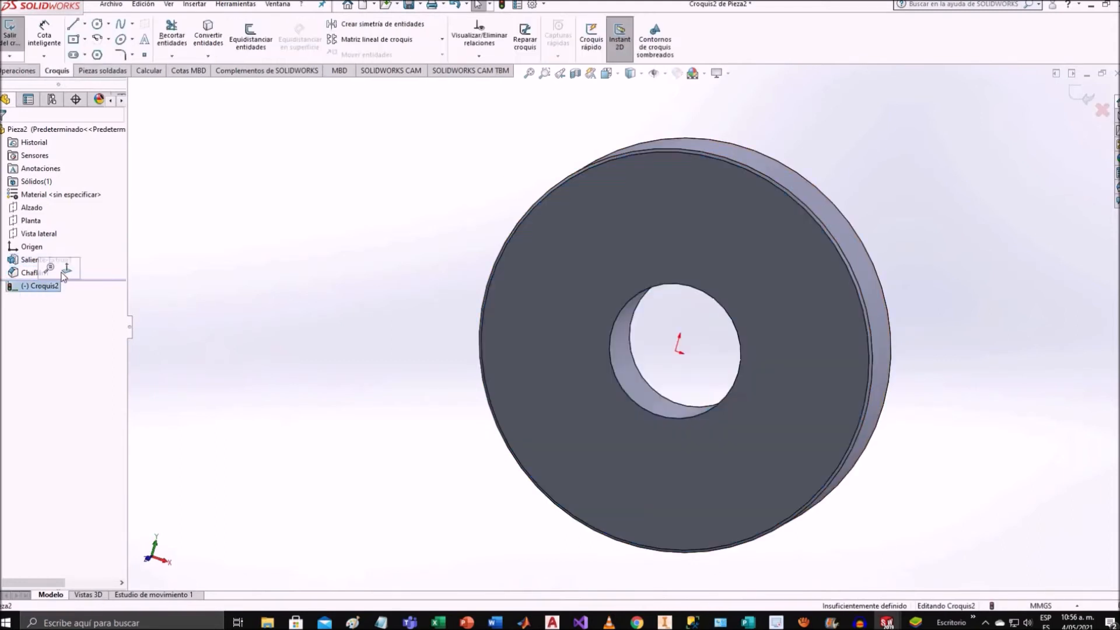
pyautogui.click(68, 268)
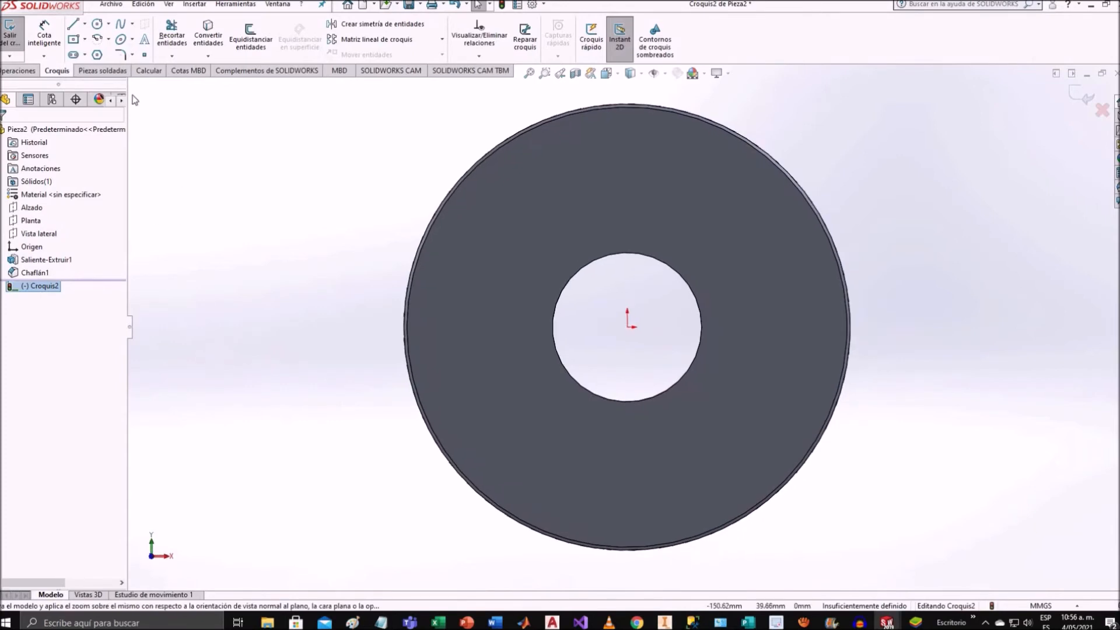
# Draw two concentric circles centred on the origin, about 126 mm and 99 mm in diameter.
pyautogui.click(97, 25)
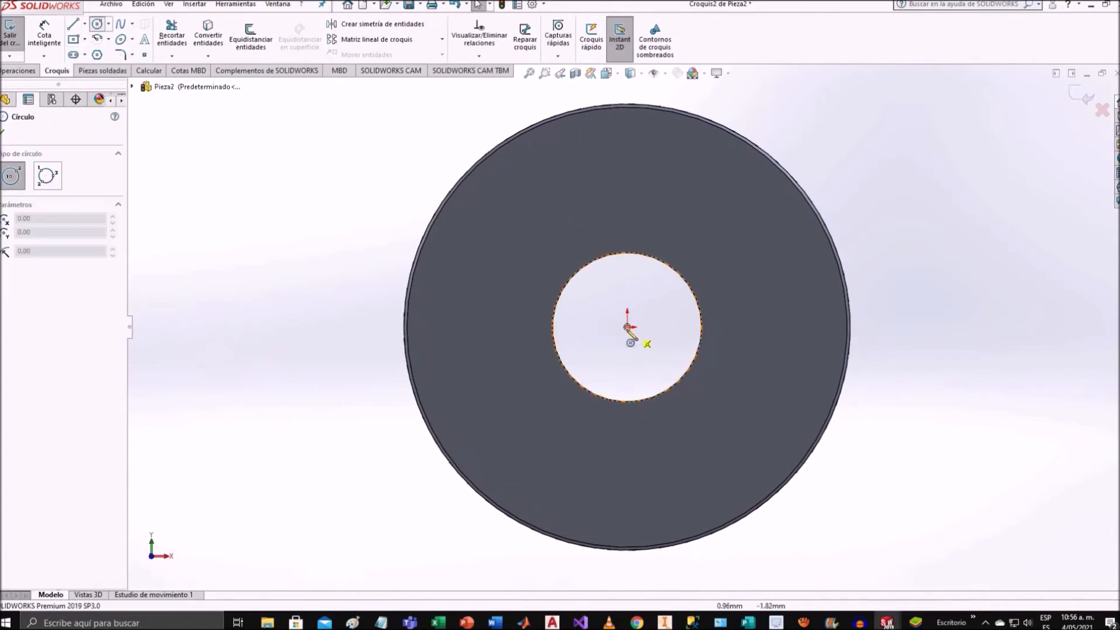
pyautogui.click(627, 327)
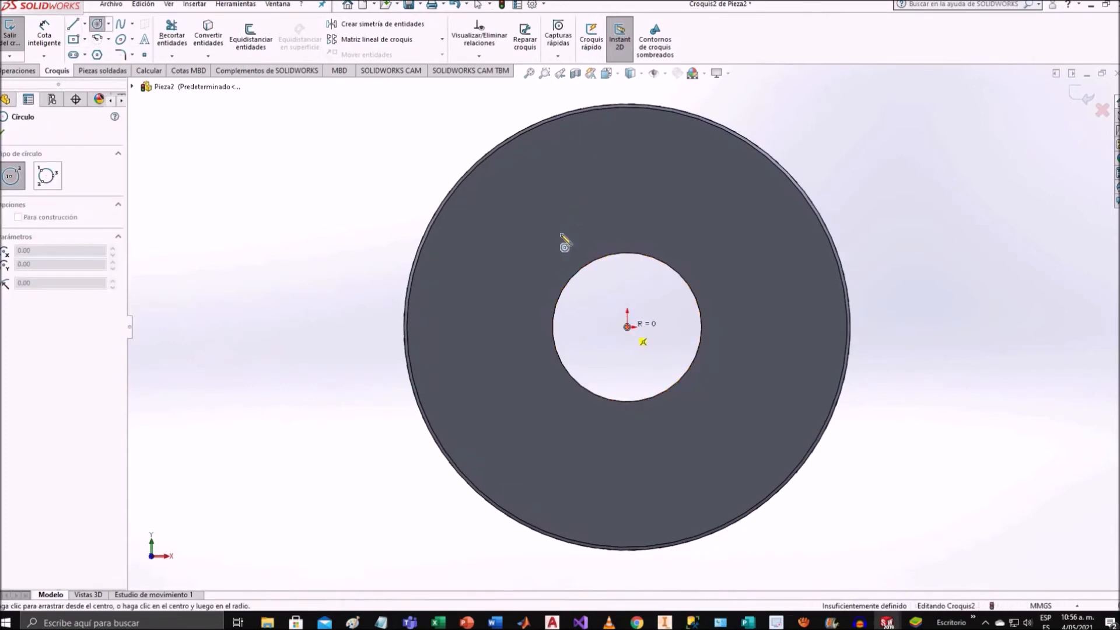
pyautogui.click(513, 170)
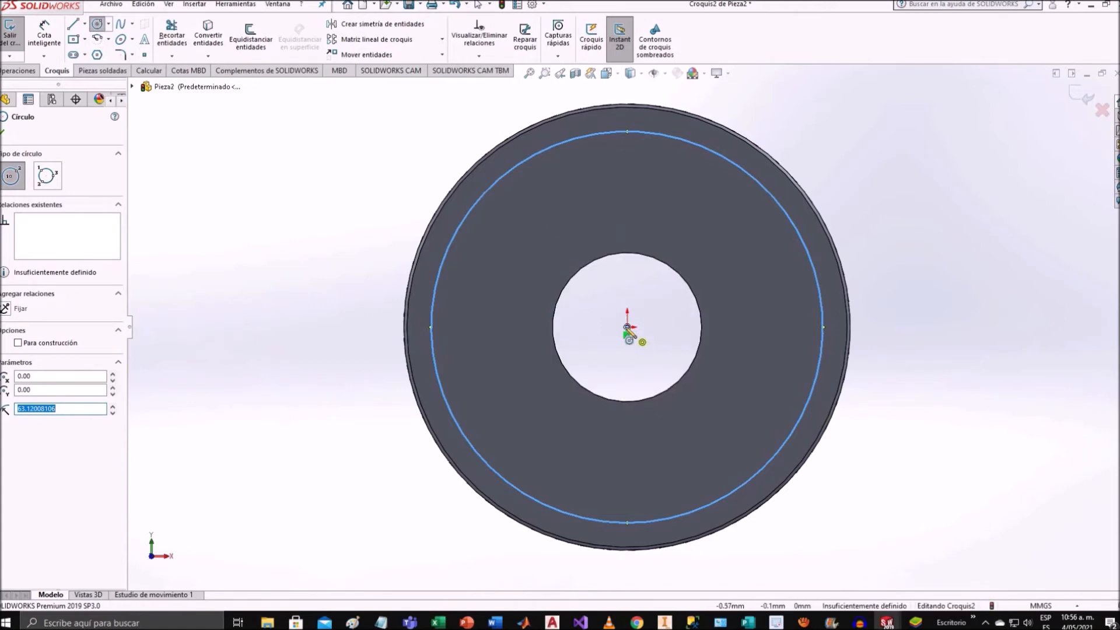
pyautogui.click(623, 312)
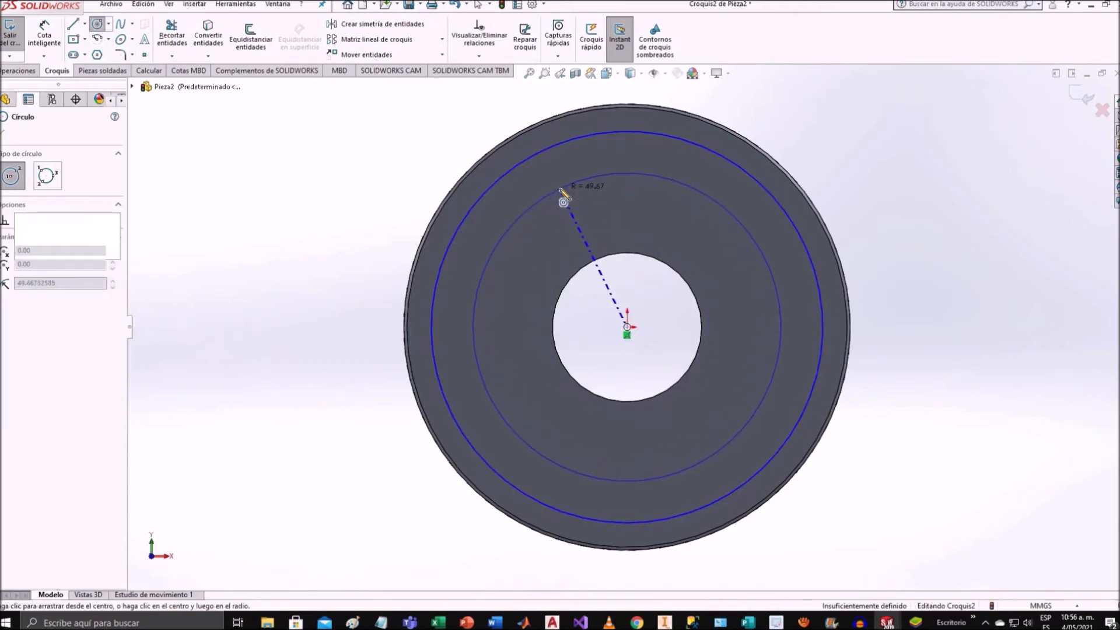
pyautogui.click(562, 198)
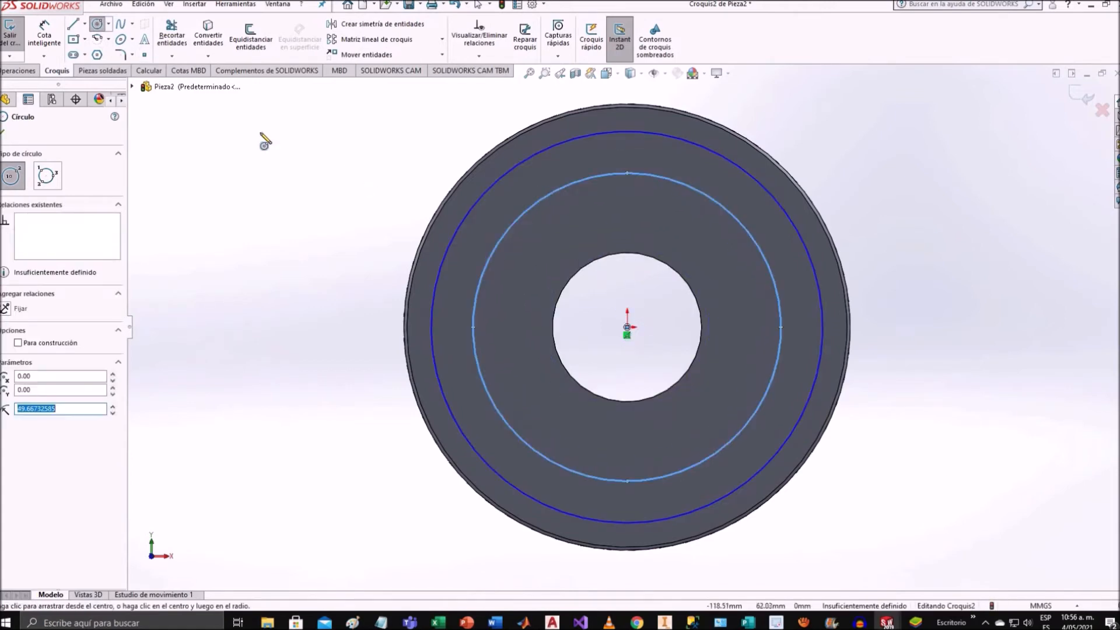
# Dimension the outer sketch circle's diameter to 139.70 mm and the inner one's to 134.40833333 mm.
pyautogui.click(41, 32)
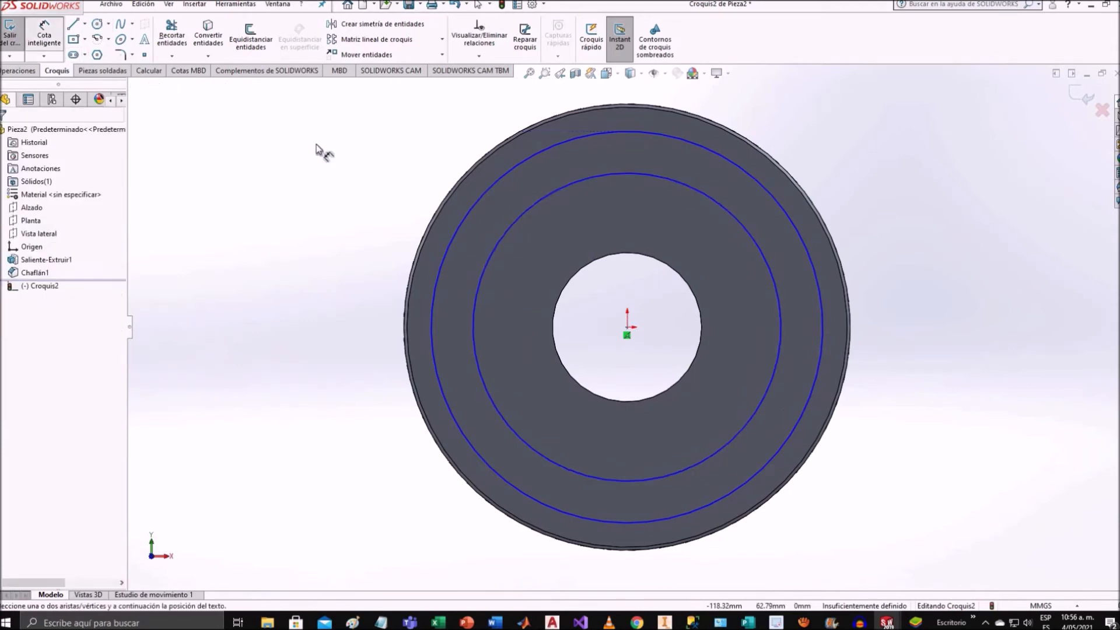
pyautogui.click(380, 292)
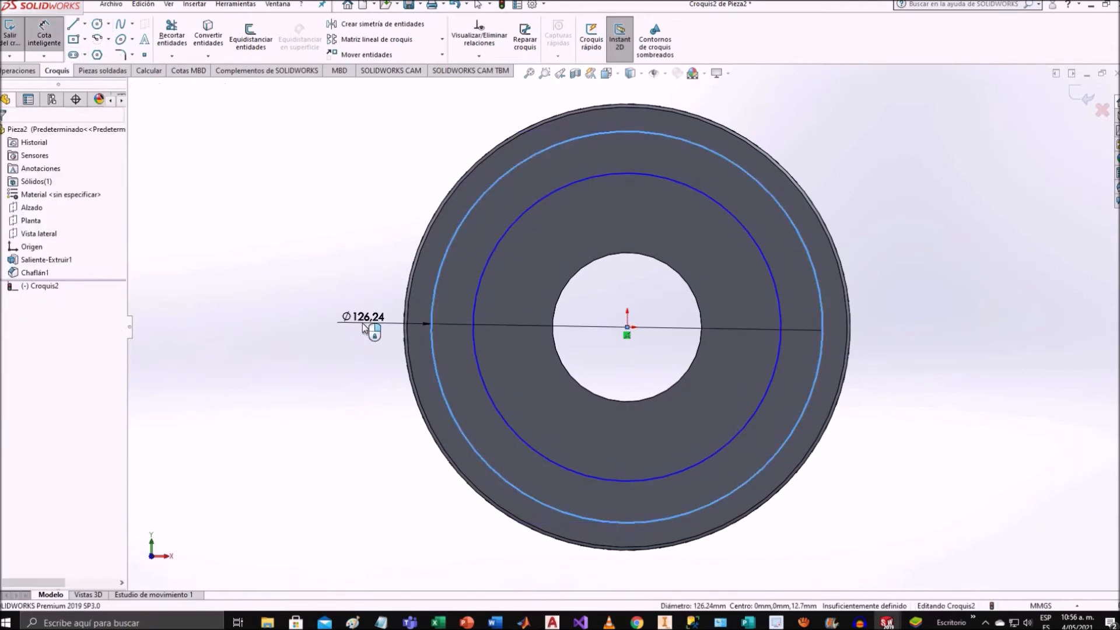
pyautogui.click(363, 326)
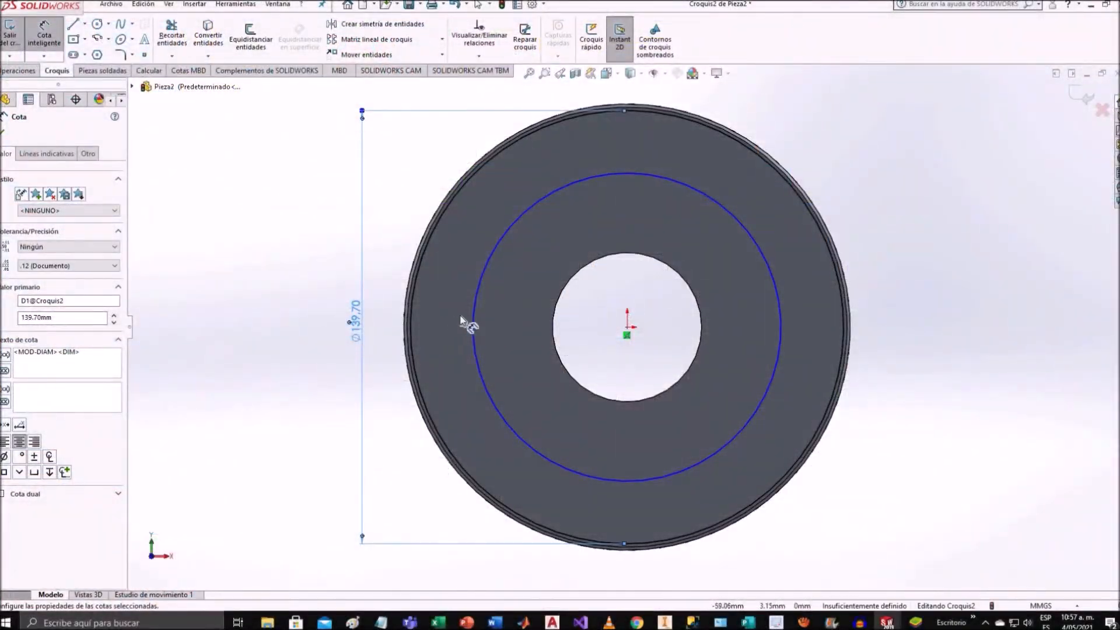
pyautogui.click(434, 315)
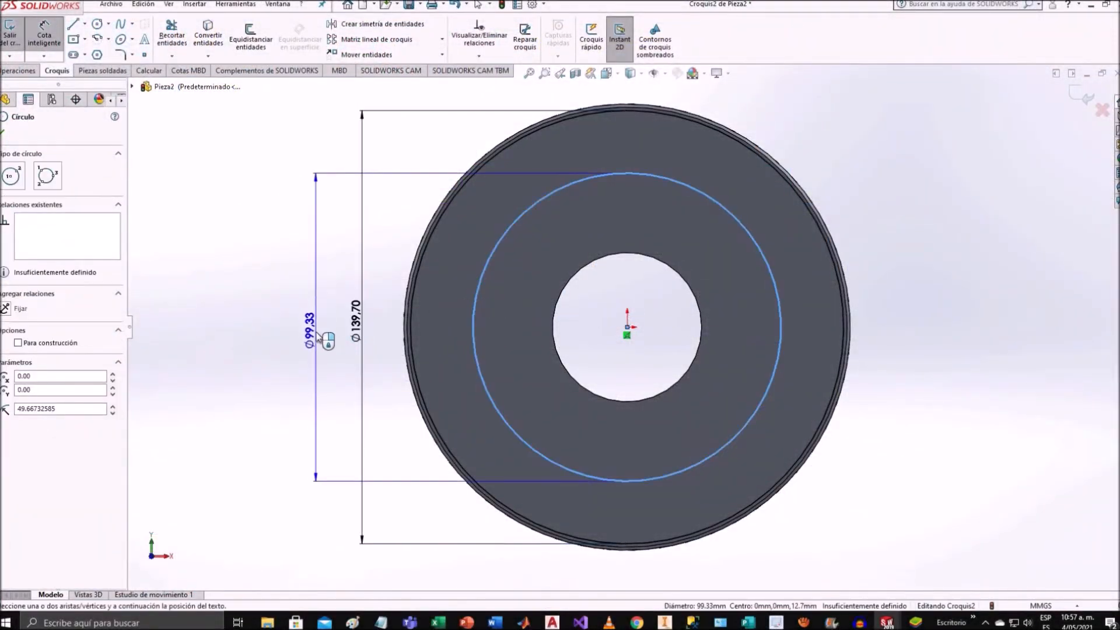
pyautogui.click(317, 331)
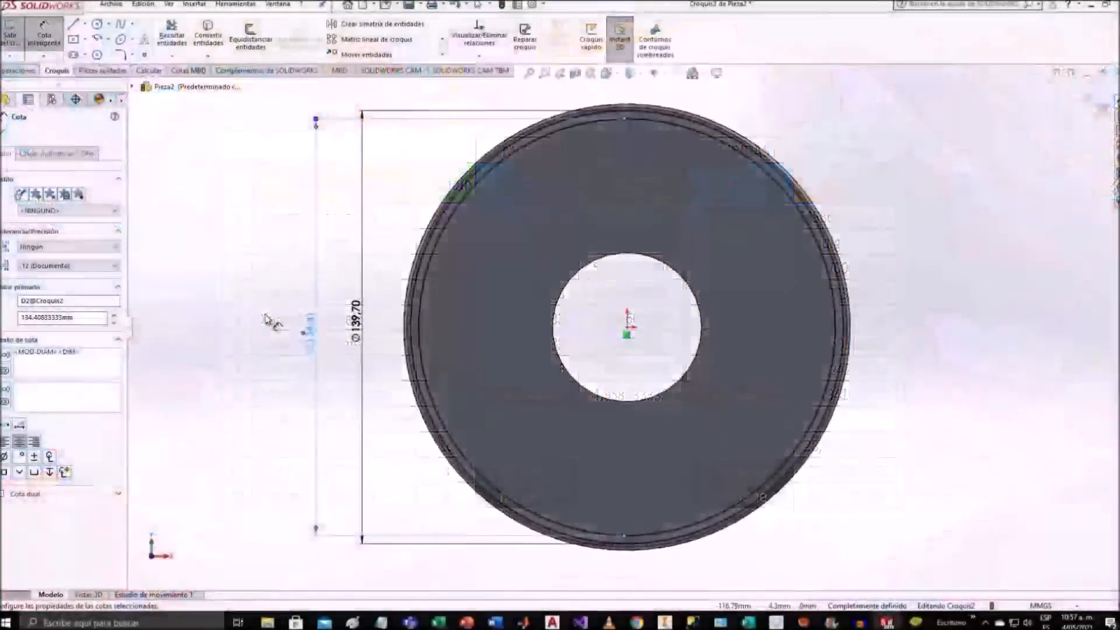
# Draw a vertical line about 79 mm long from the origin up past the blank's outer edge.
pyautogui.scroll(3, 216, 311)
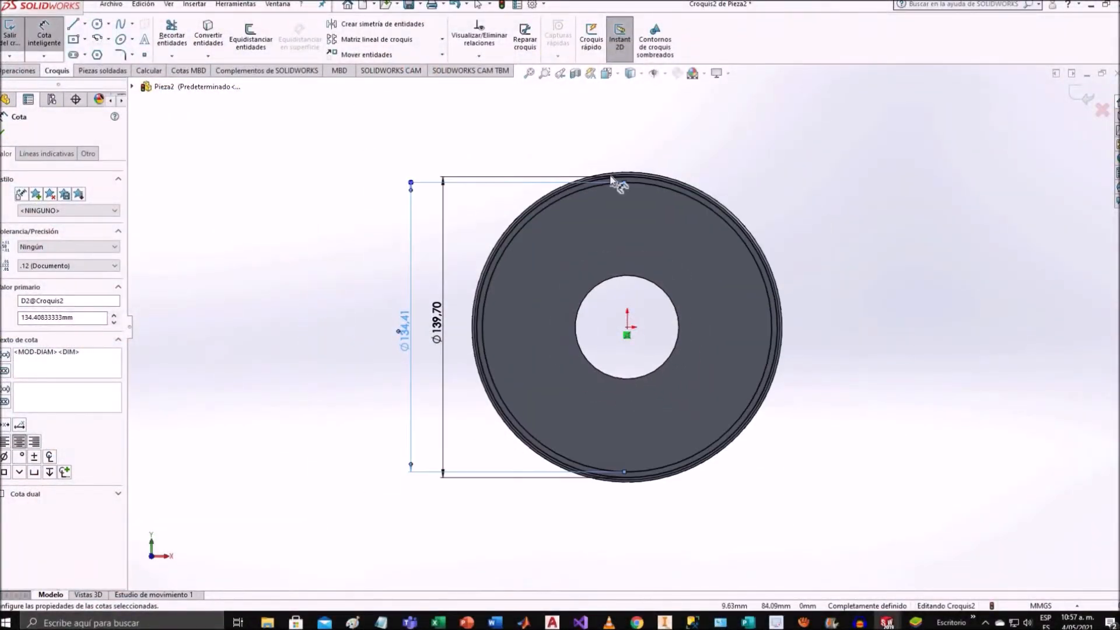
pyautogui.scroll(-4, 613, 178)
pyautogui.scroll(-2, 610, 176)
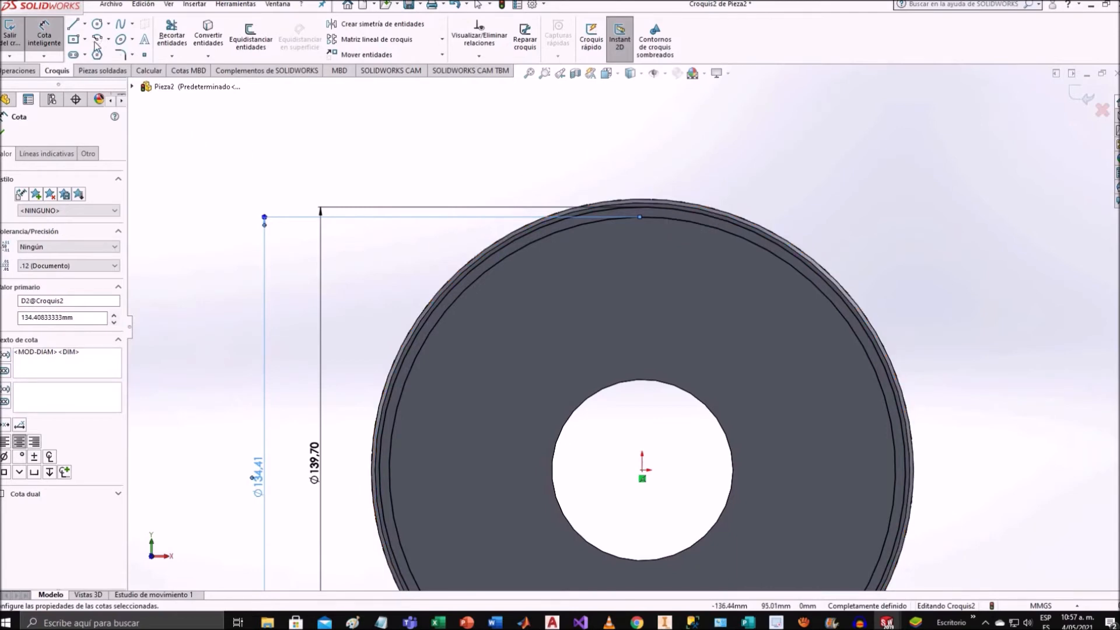
pyautogui.click(75, 25)
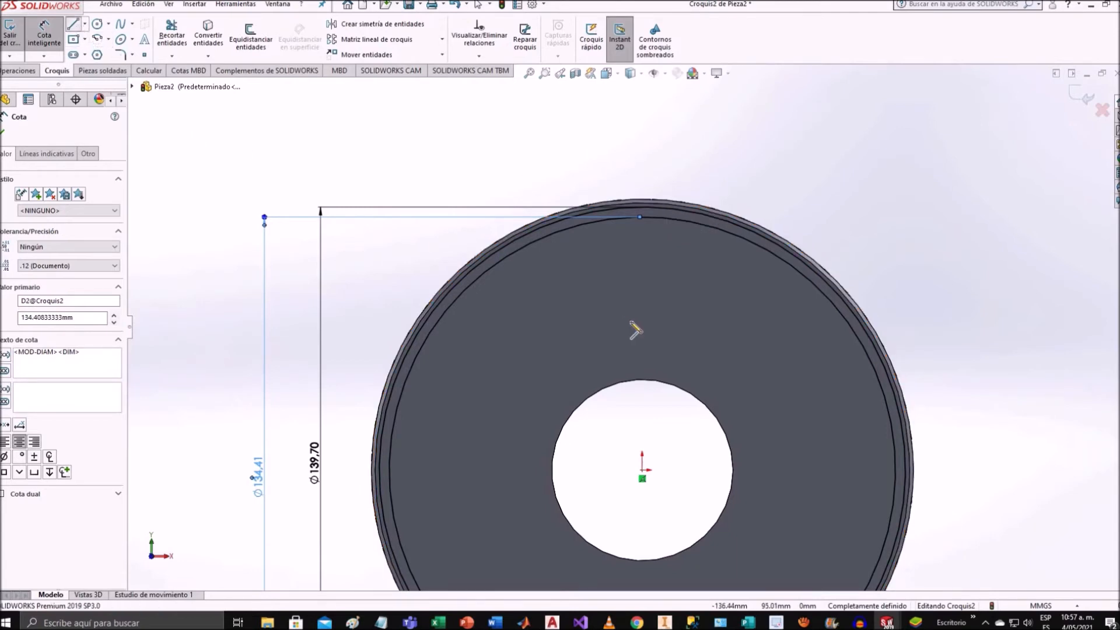
pyautogui.click(642, 470)
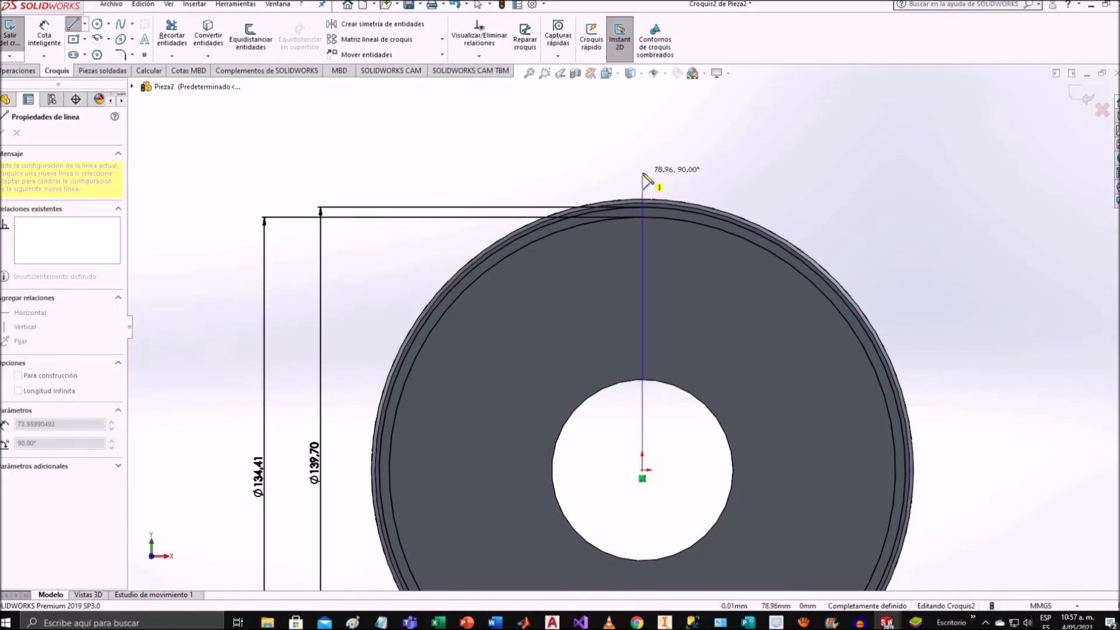
pyautogui.click(643, 173)
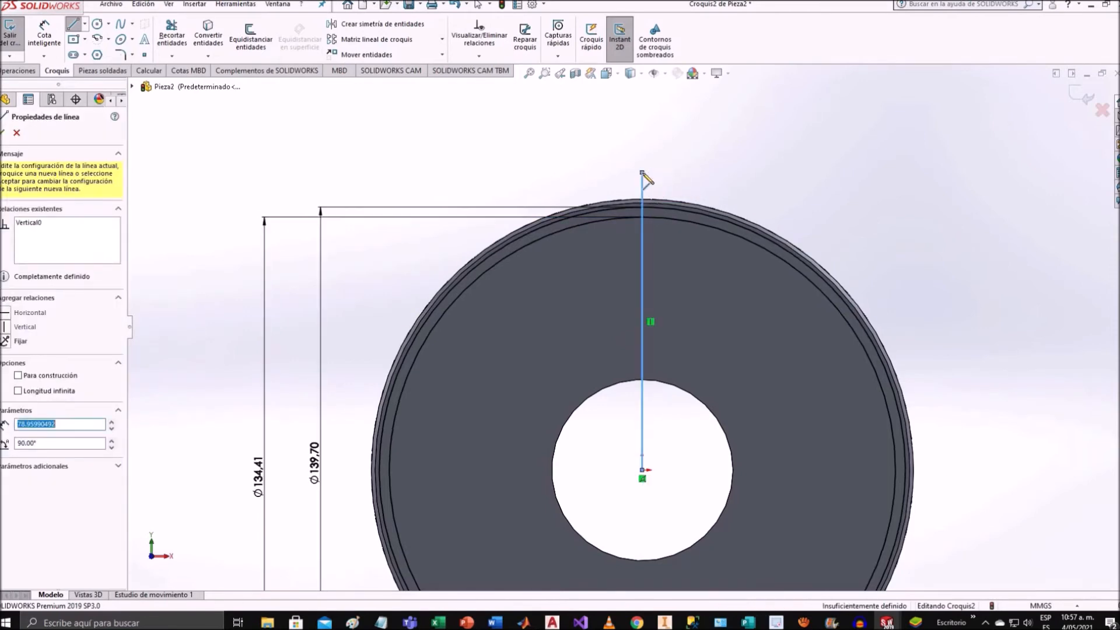
# Convert the vertical line to construction geometry and dimension its length, accepting the drawn value.
pyautogui.click(58, 43)
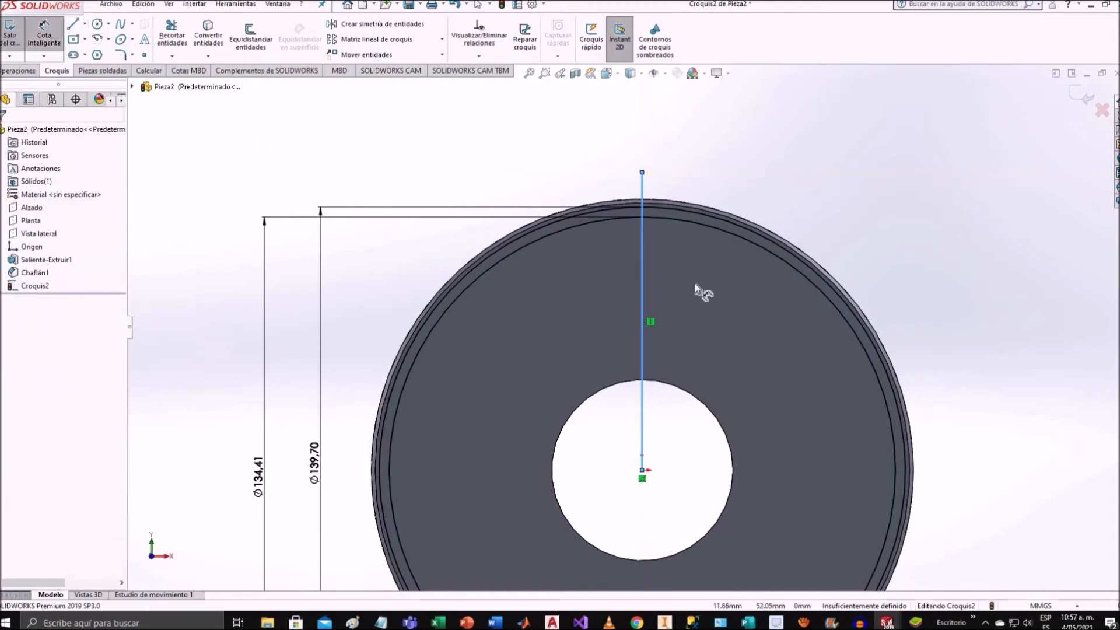
pyautogui.click(628, 326)
pyautogui.click(18, 320)
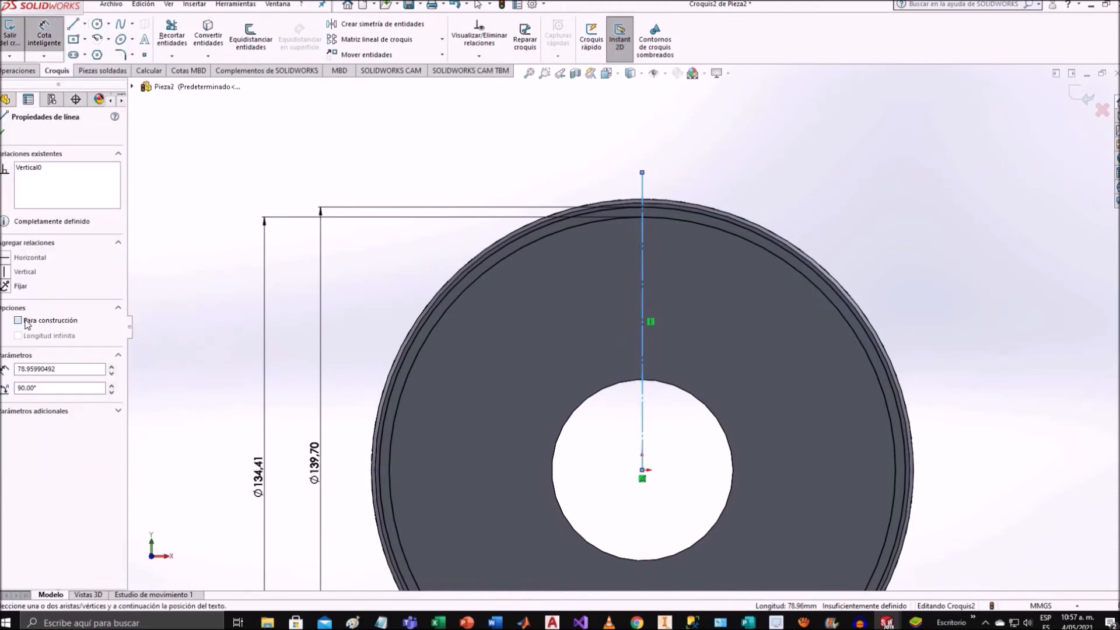
pyautogui.click(629, 324)
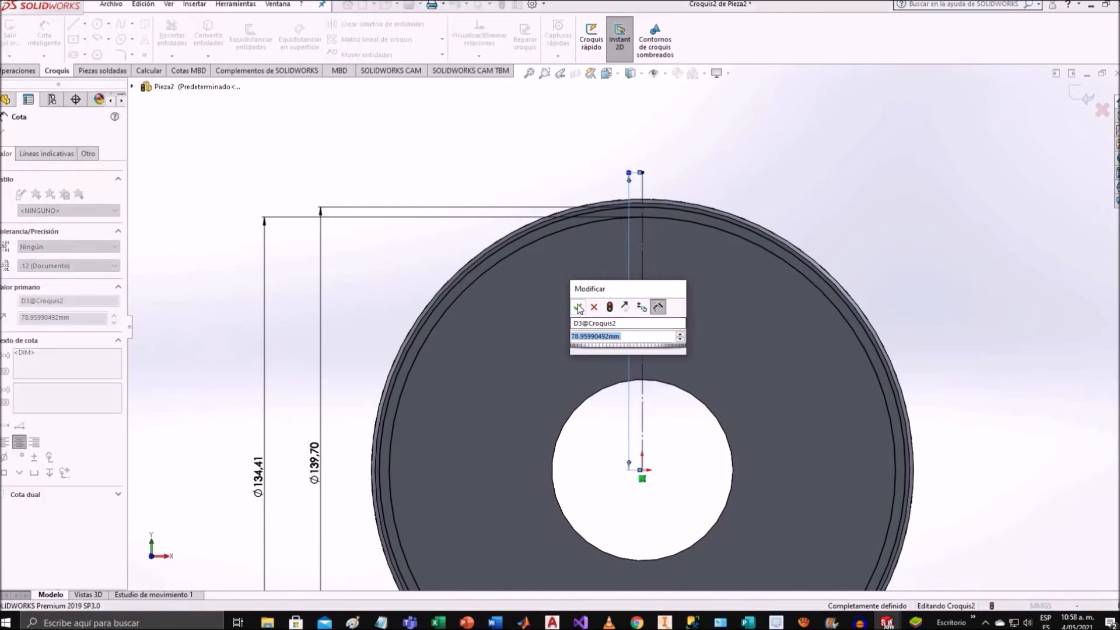
pyautogui.press('Return')
pyautogui.scroll(-5, 642, 218)
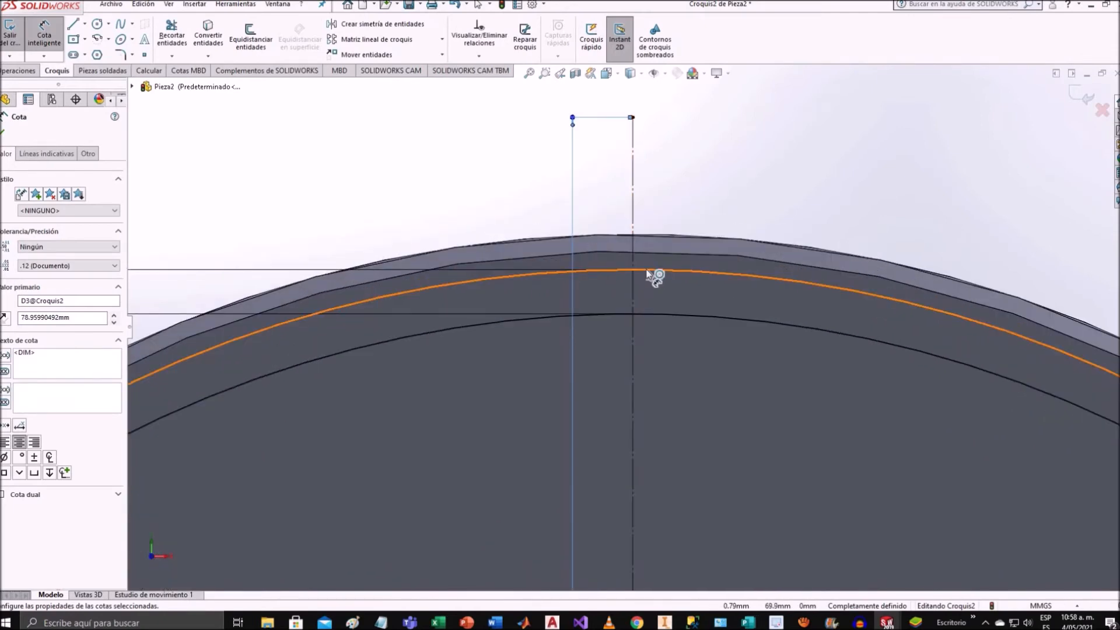
pyautogui.click(3, 135)
# Draw a circle about 7.76 mm in diameter centred where the vertical construction line crosses the 139.70 mm circle.
pyautogui.click(96, 24)
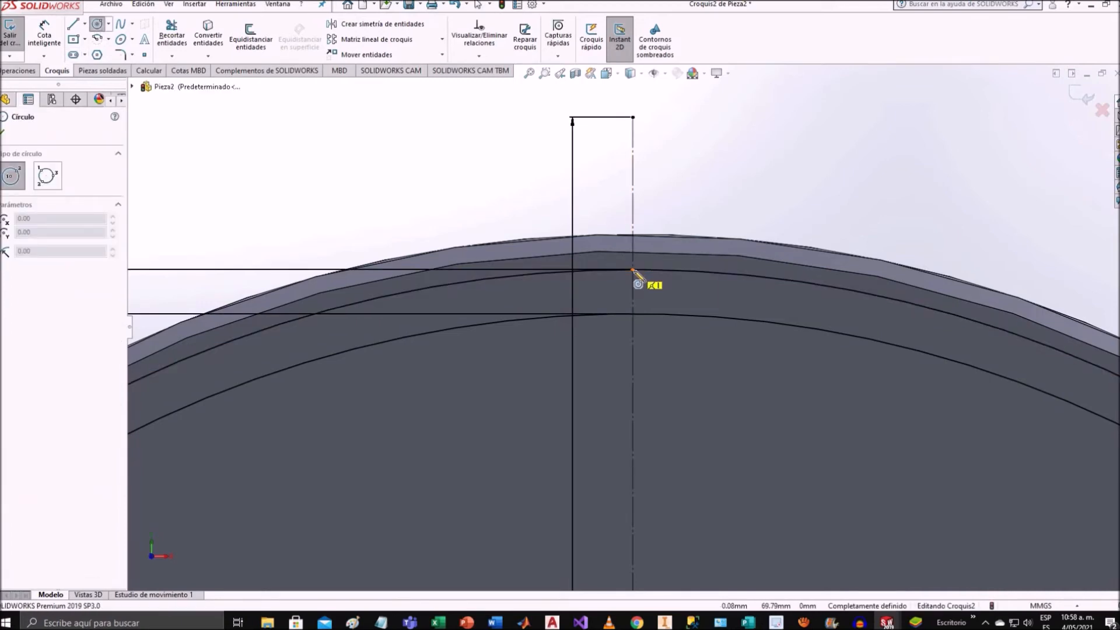
pyautogui.click(633, 270)
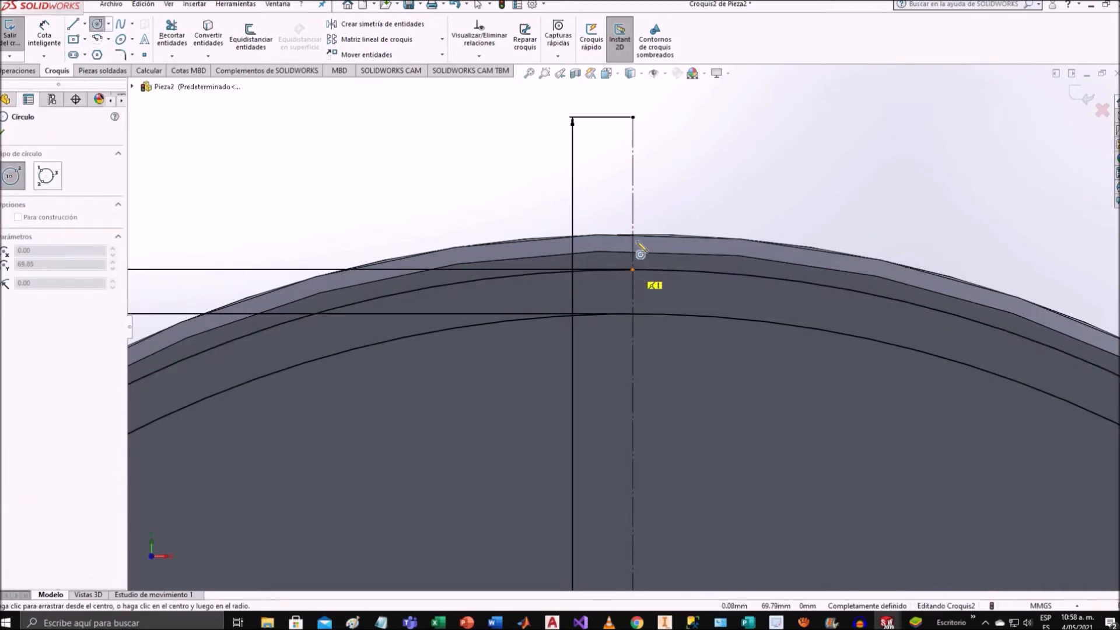
pyautogui.click(612, 211)
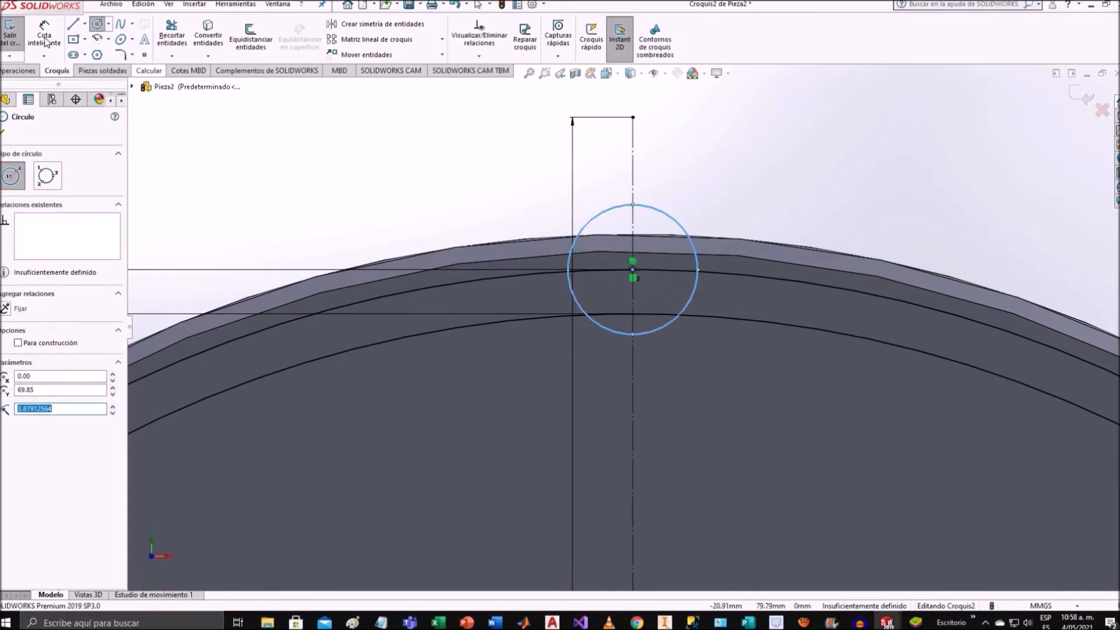
# Dimension the small circle's diameter to 3.325166103 mm.
pyautogui.press('Escape')
pyautogui.click(608, 215)
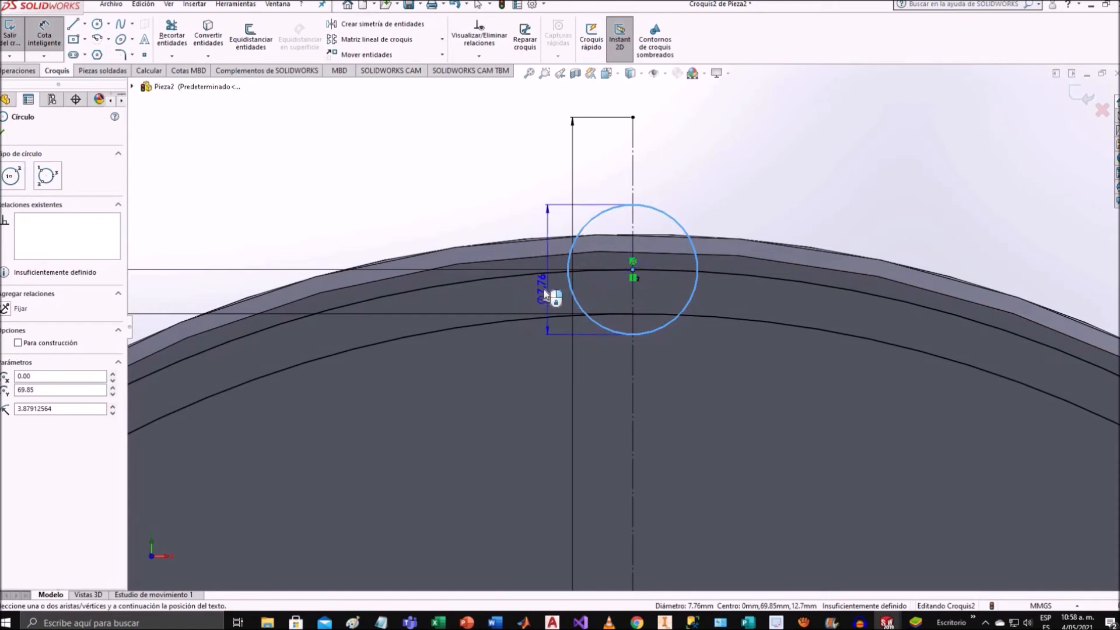
pyautogui.click(544, 298)
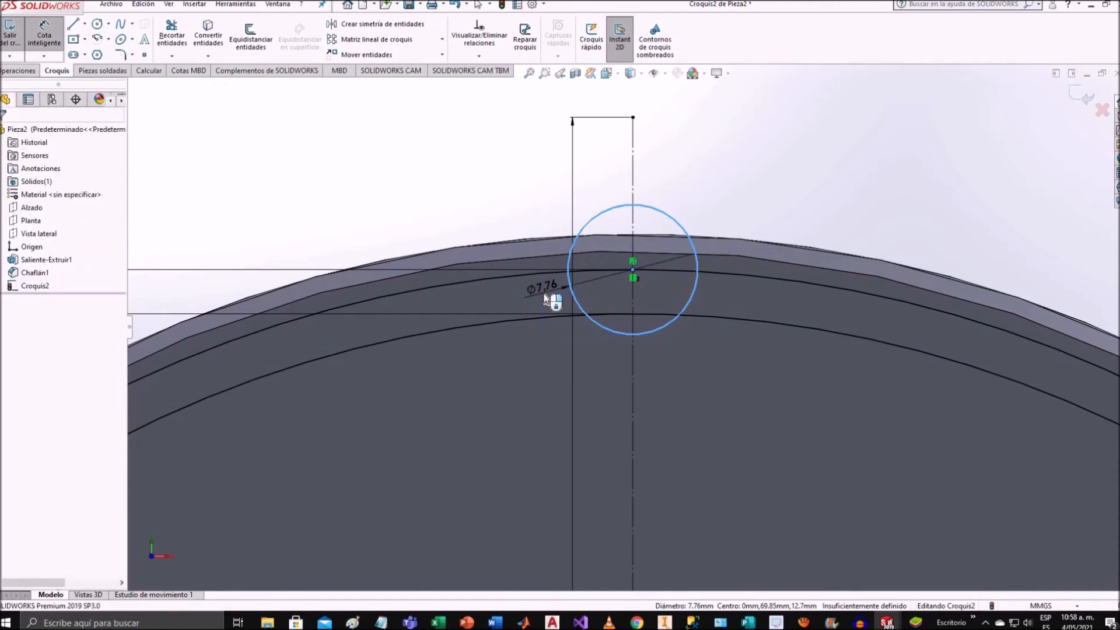
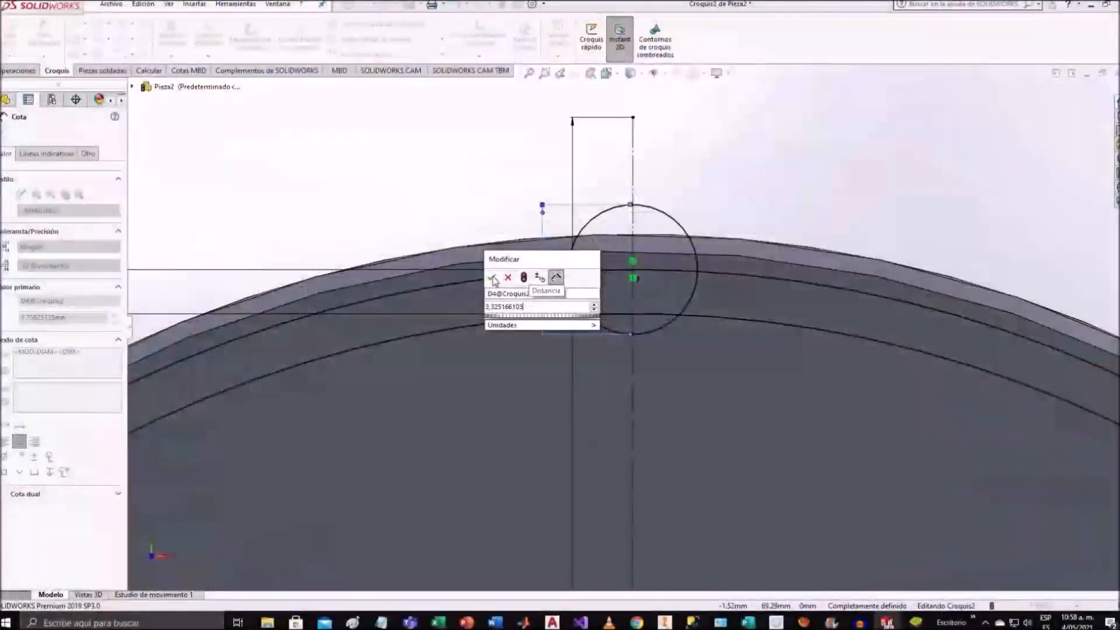
pyautogui.click(493, 278)
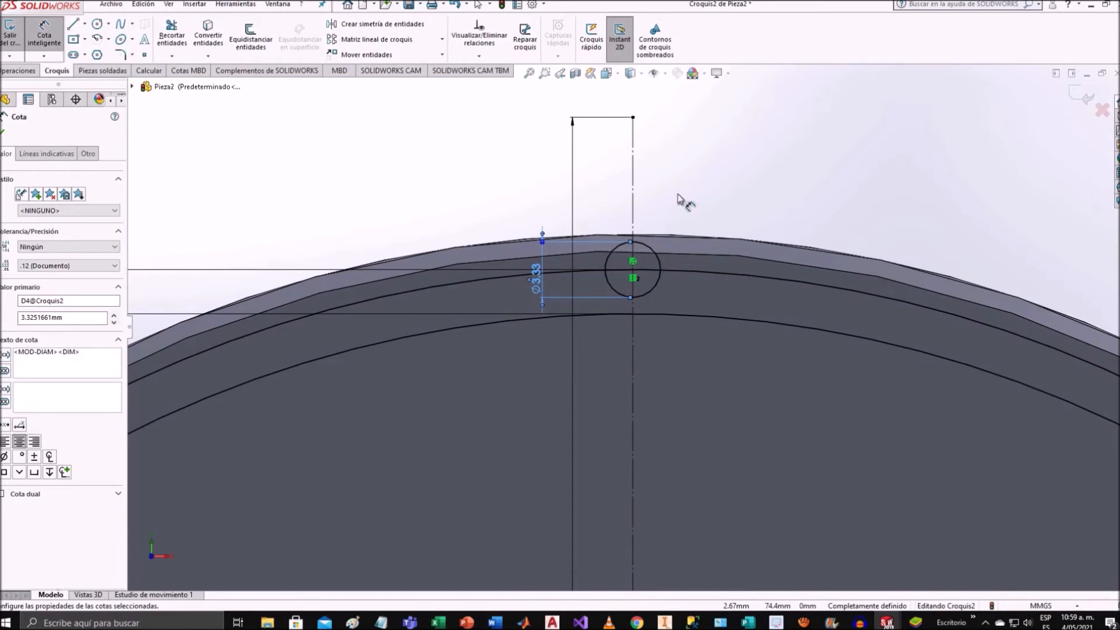
pyautogui.scroll(2, 692, 204)
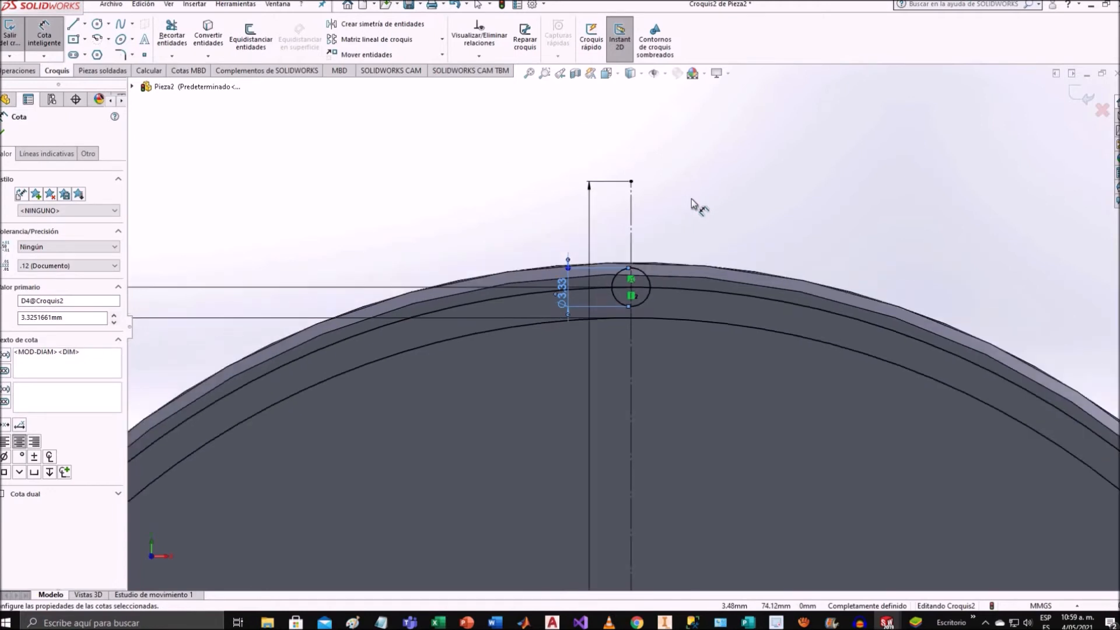
# Trim away the lower half of the small circle below the 139.70 mm circle, keeping the upper arc.
pyautogui.scroll(-2, 681, 235)
pyautogui.scroll(-2, 663, 265)
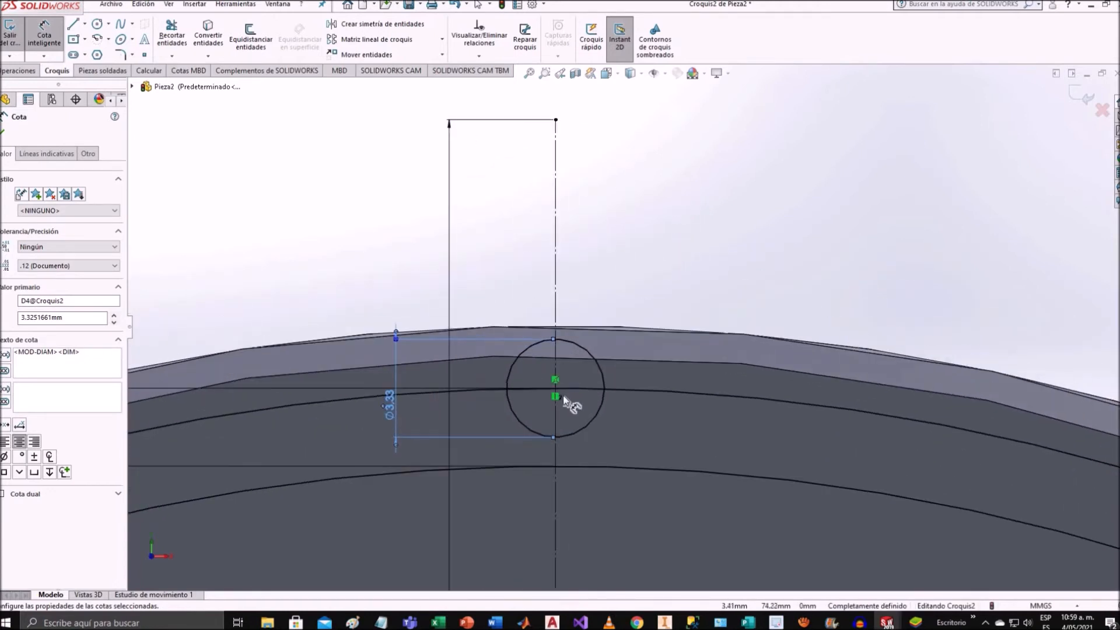
pyautogui.scroll(-1, 608, 443)
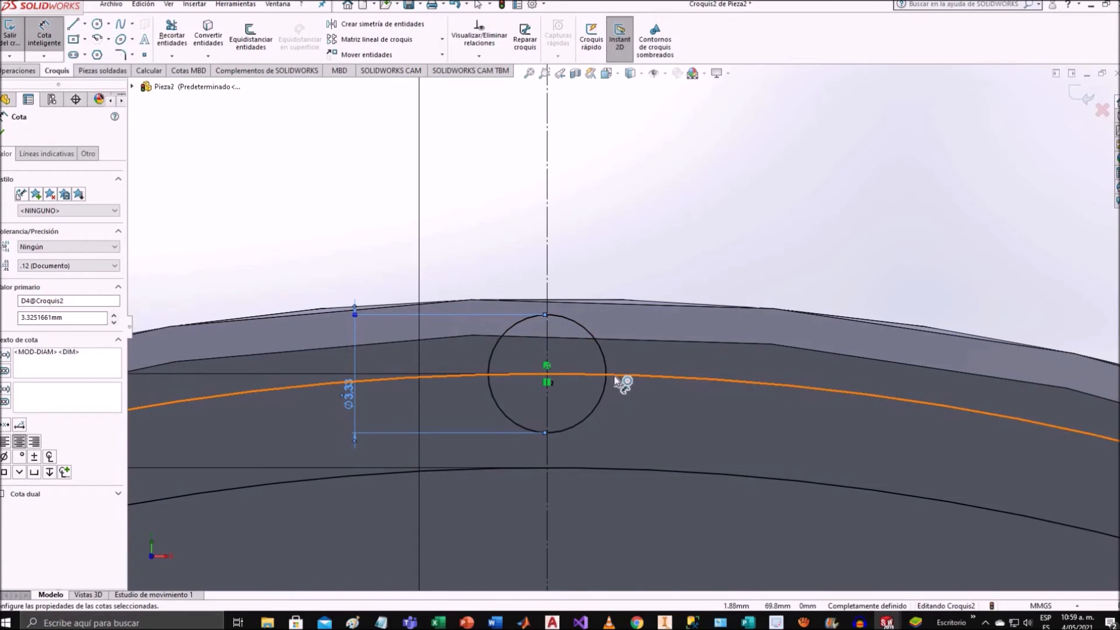
pyautogui.scroll(-1, 616, 379)
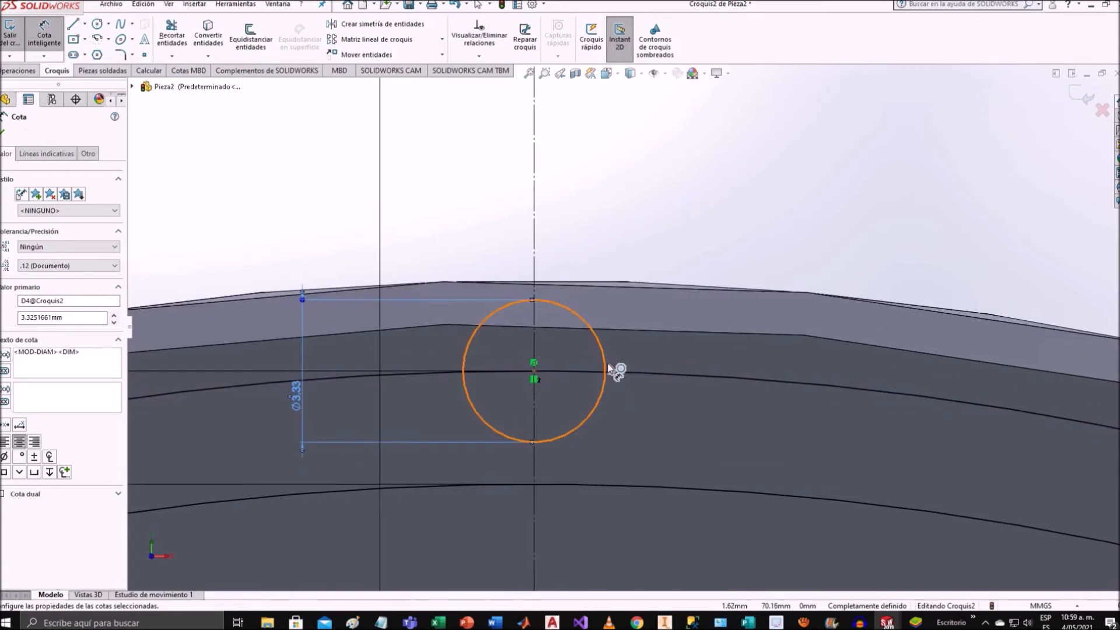
pyautogui.click(177, 33)
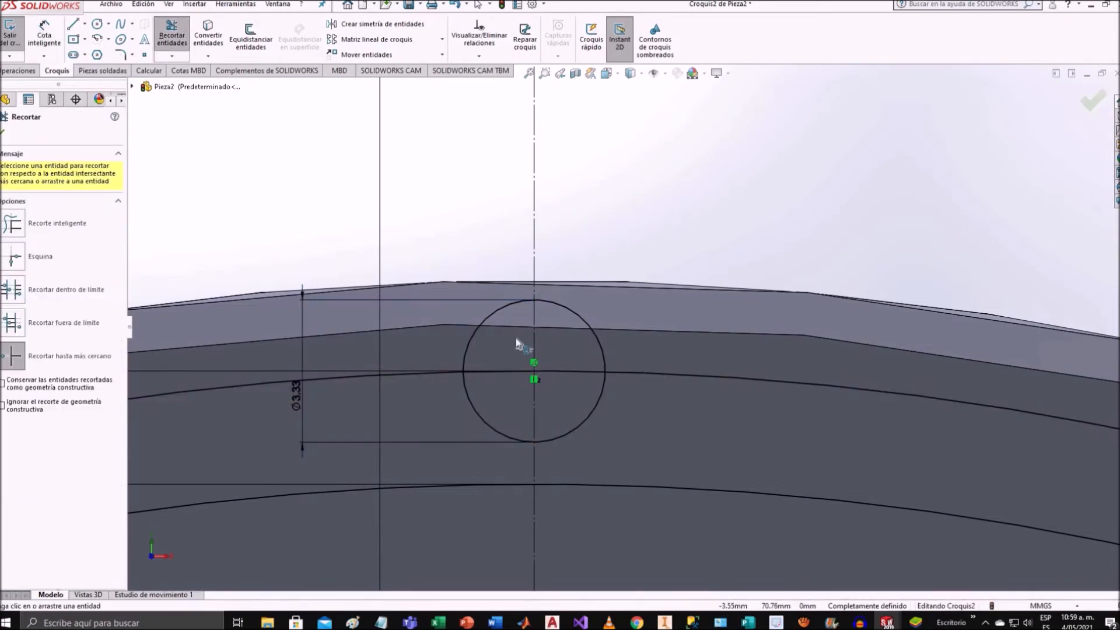
pyautogui.click(605, 392)
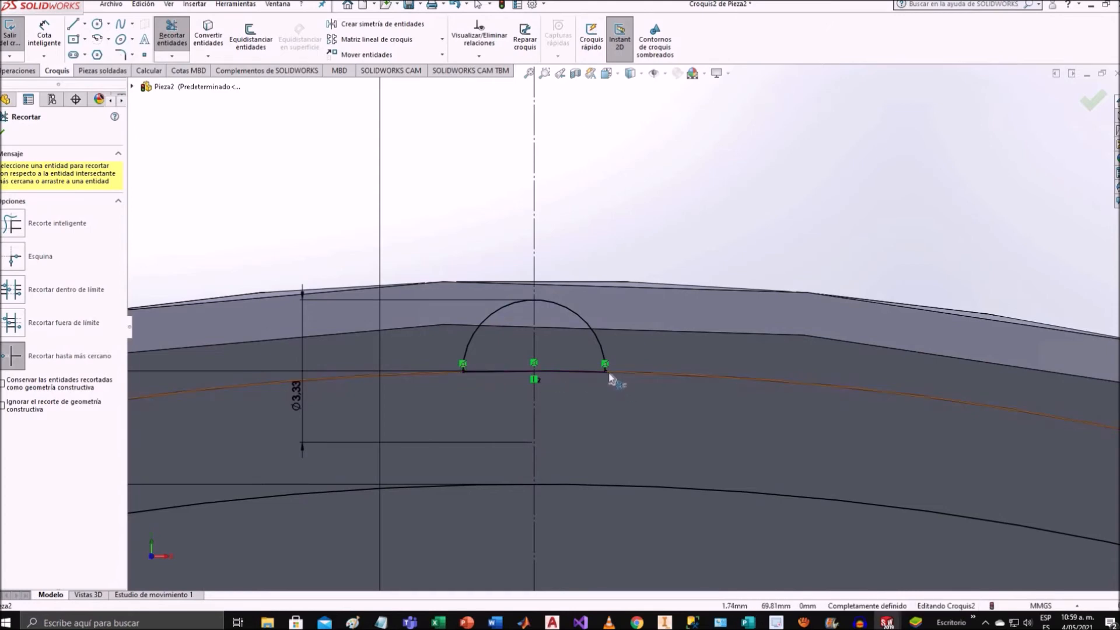
# Draw a line from the small arc's right end, tangent to the inner sketch circle and extending past the tangency point.
pyautogui.click(72, 23)
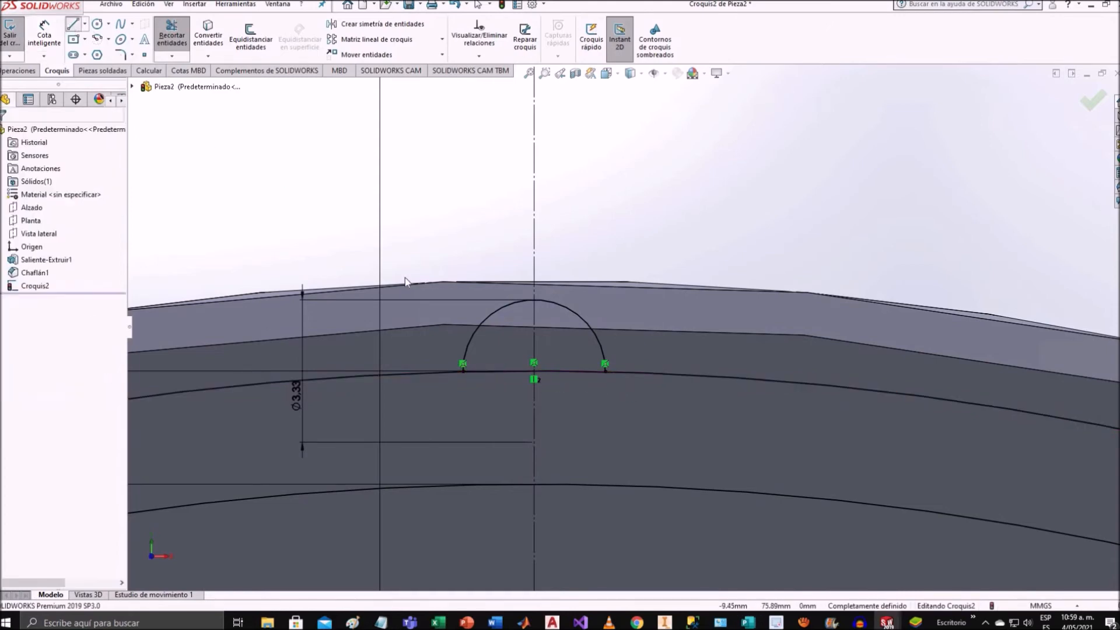
pyautogui.click(606, 372)
pyautogui.scroll(-3, 561, 373)
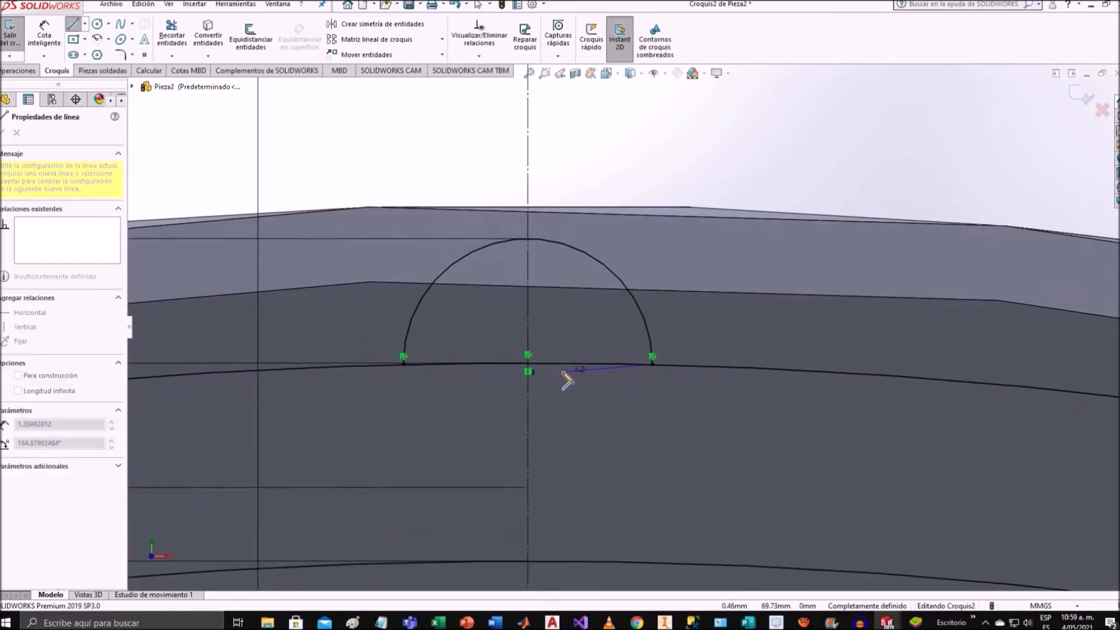
pyautogui.scroll(4, 563, 373)
pyautogui.scroll(2, 627, 321)
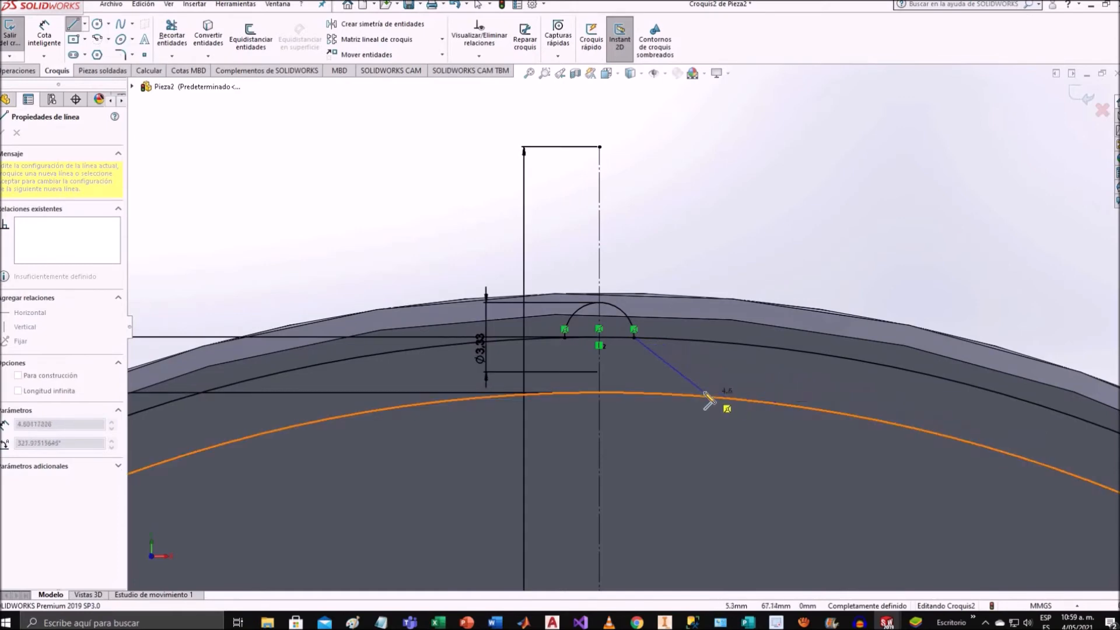
pyautogui.scroll(-2, 718, 403)
pyautogui.scroll(3, 706, 397)
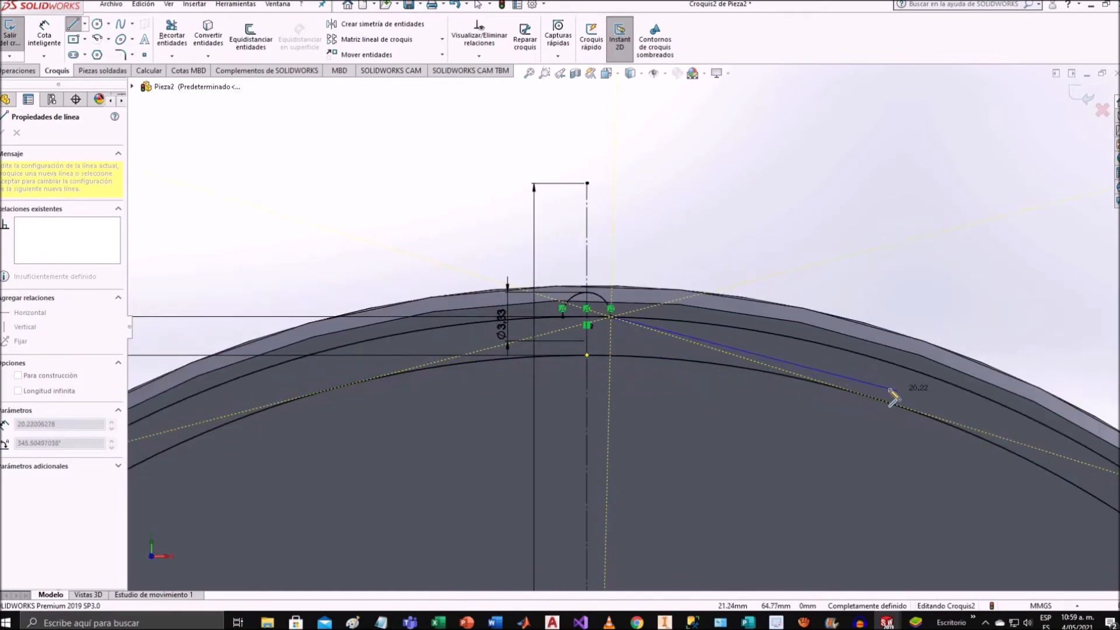
pyautogui.click(1022, 445)
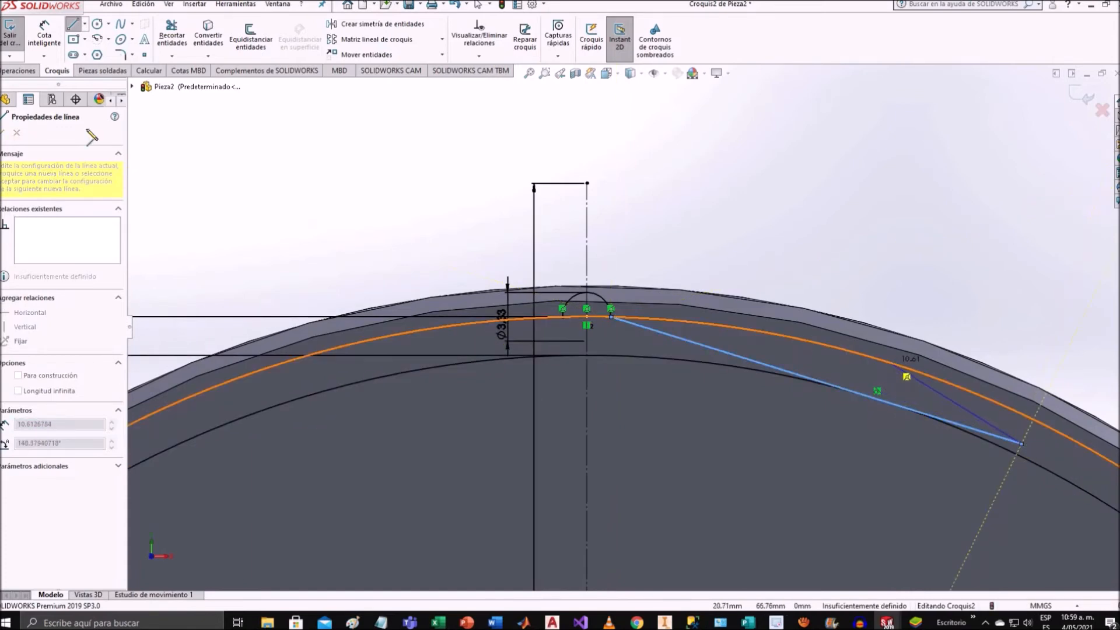
pyautogui.click(48, 33)
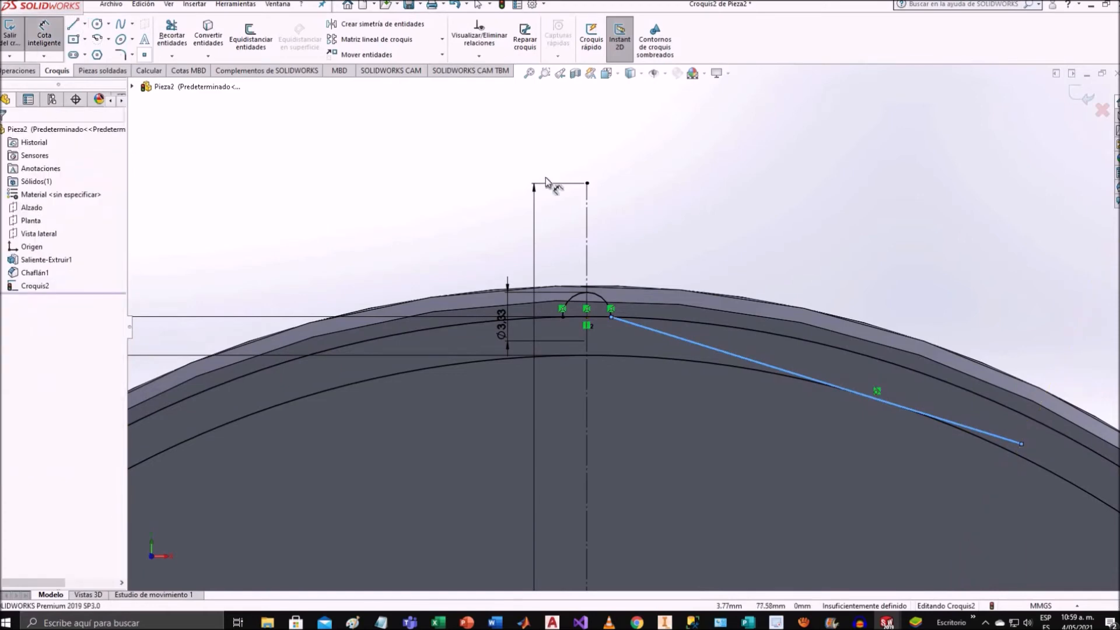
# Trim the excess of the tangent line beyond its contact point with the inner sketch circle.
pyautogui.click(168, 36)
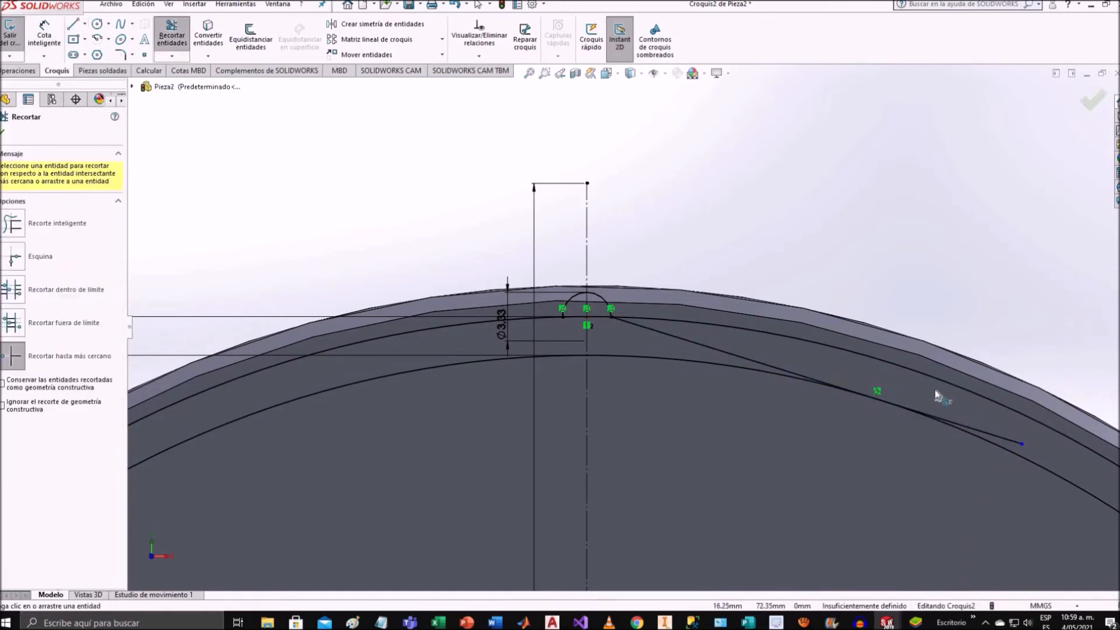
pyautogui.scroll(-2, 988, 432)
pyautogui.click(985, 434)
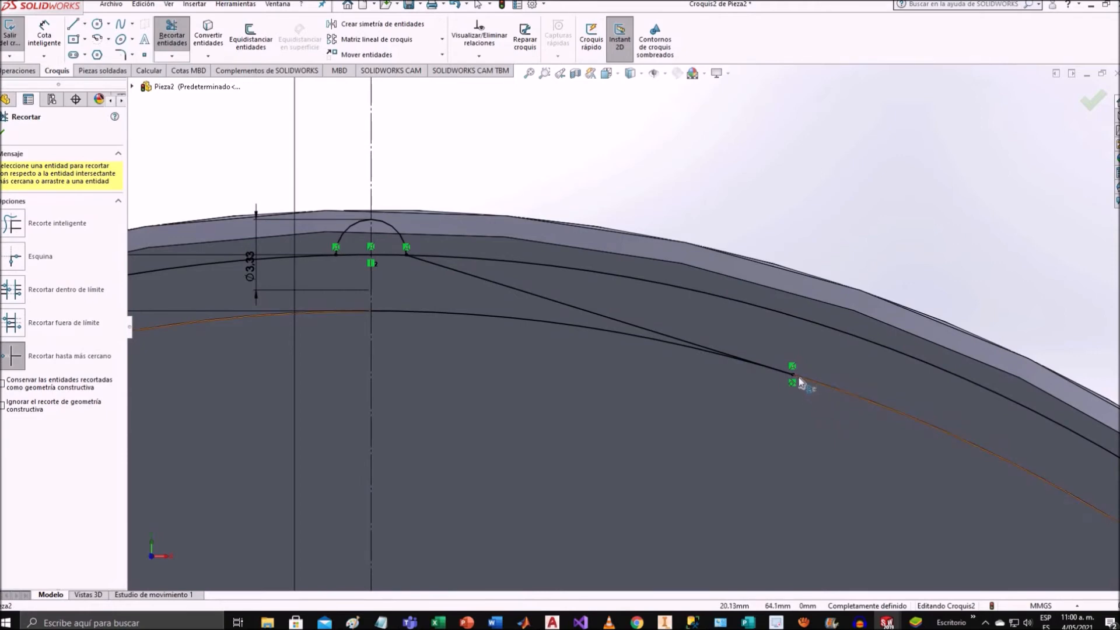
pyautogui.scroll(-2, 817, 385)
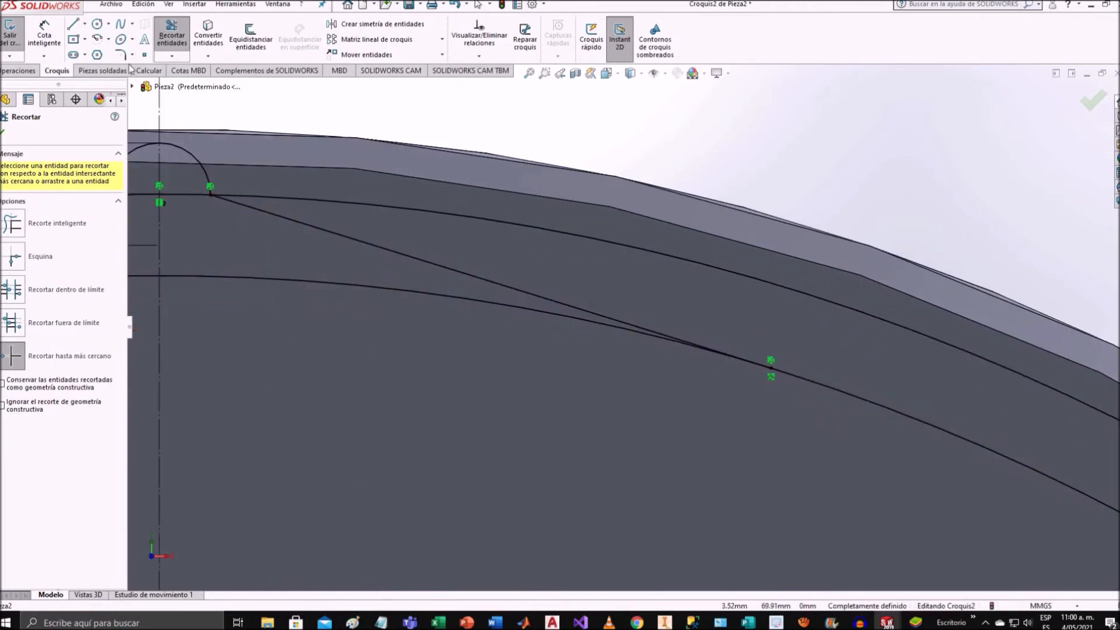
# Draw a circle of about 19.04 mm radius centred on the tangency point and passing through the small arc's right end.
pyautogui.click(96, 24)
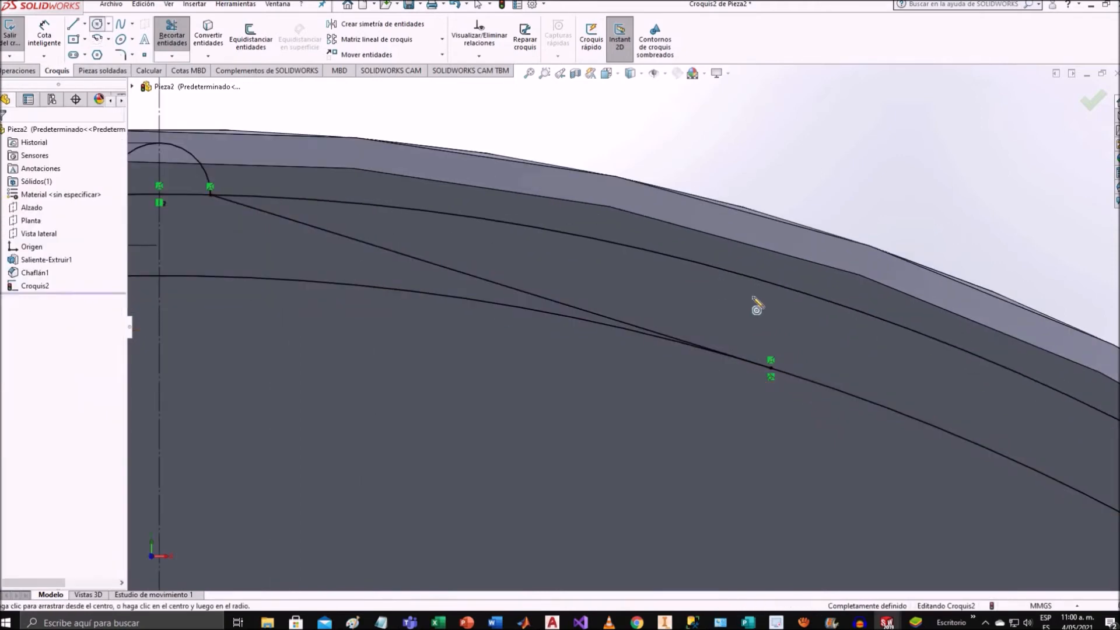
pyautogui.click(770, 372)
pyautogui.scroll(-2, 823, 350)
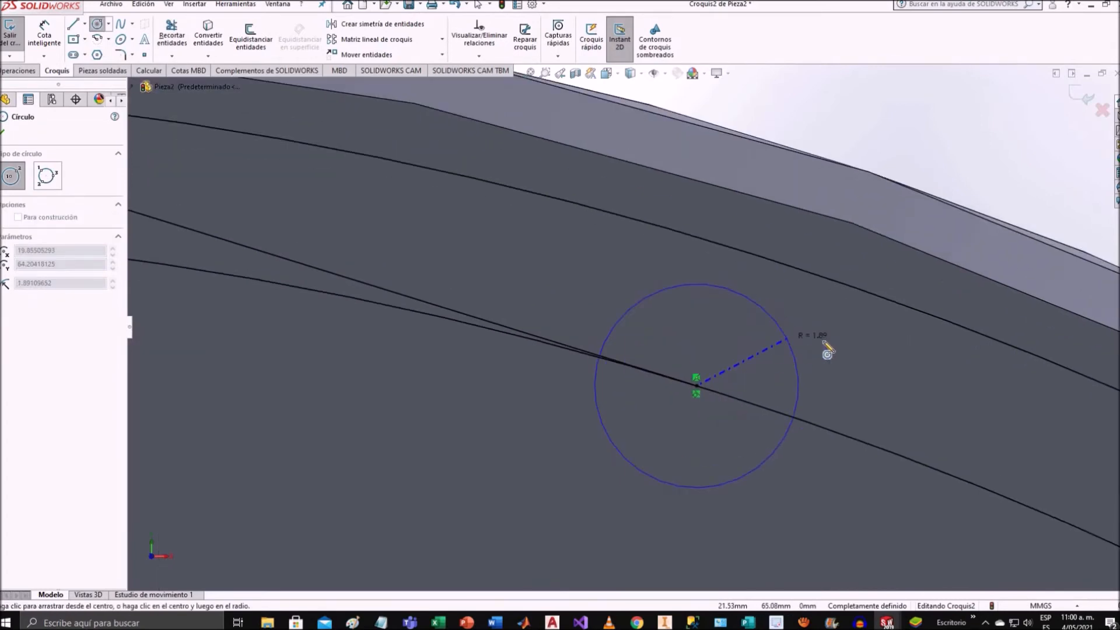
pyautogui.scroll(5, 827, 353)
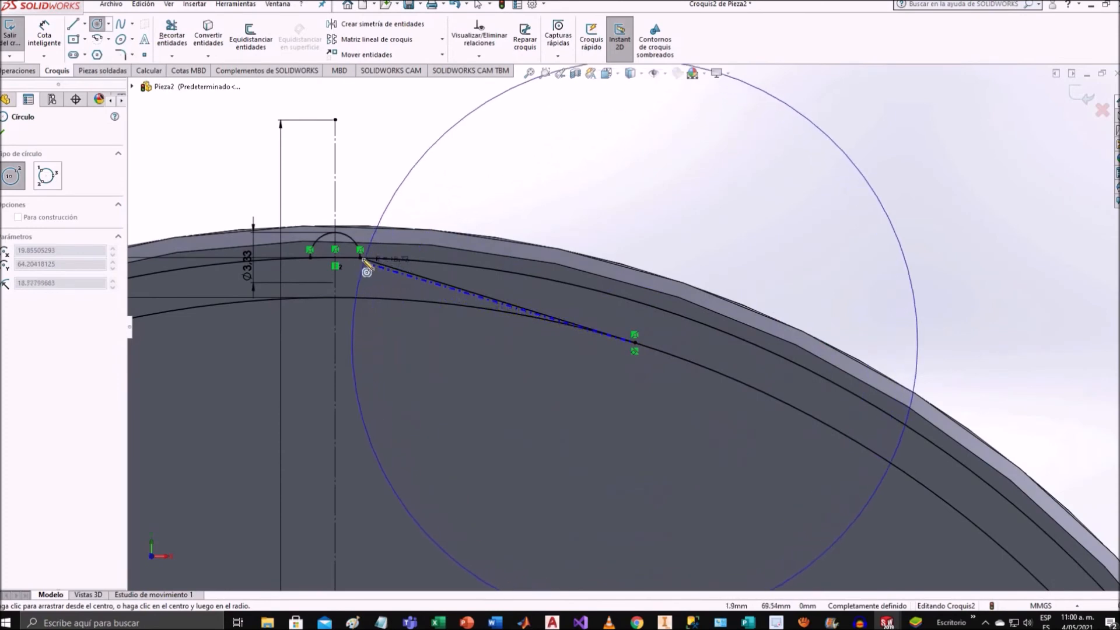
pyautogui.click(362, 257)
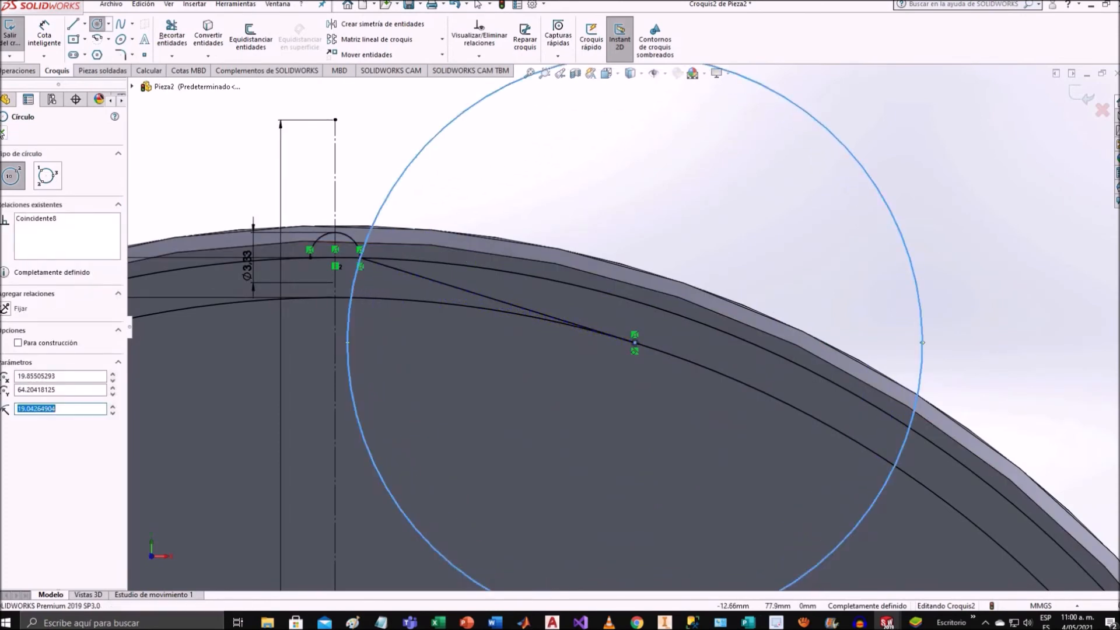
pyautogui.click(3, 133)
# Mirror the large flank circle about the vertical construction line, keeping the original.
pyautogui.scroll(3, 477, 194)
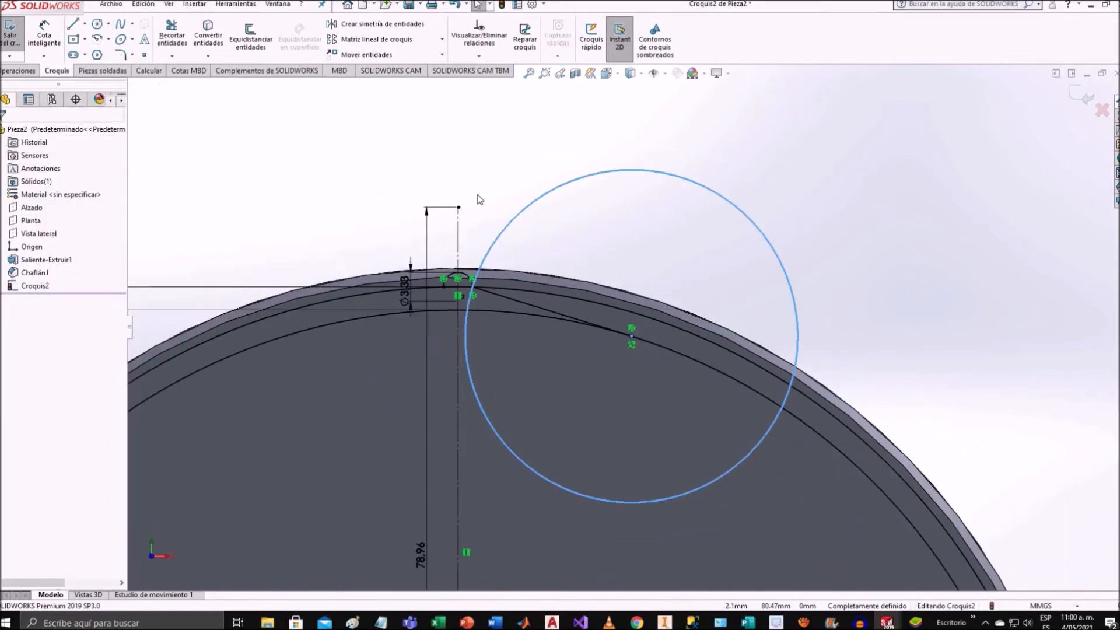
pyautogui.scroll(1, 477, 195)
pyautogui.scroll(-2, 450, 323)
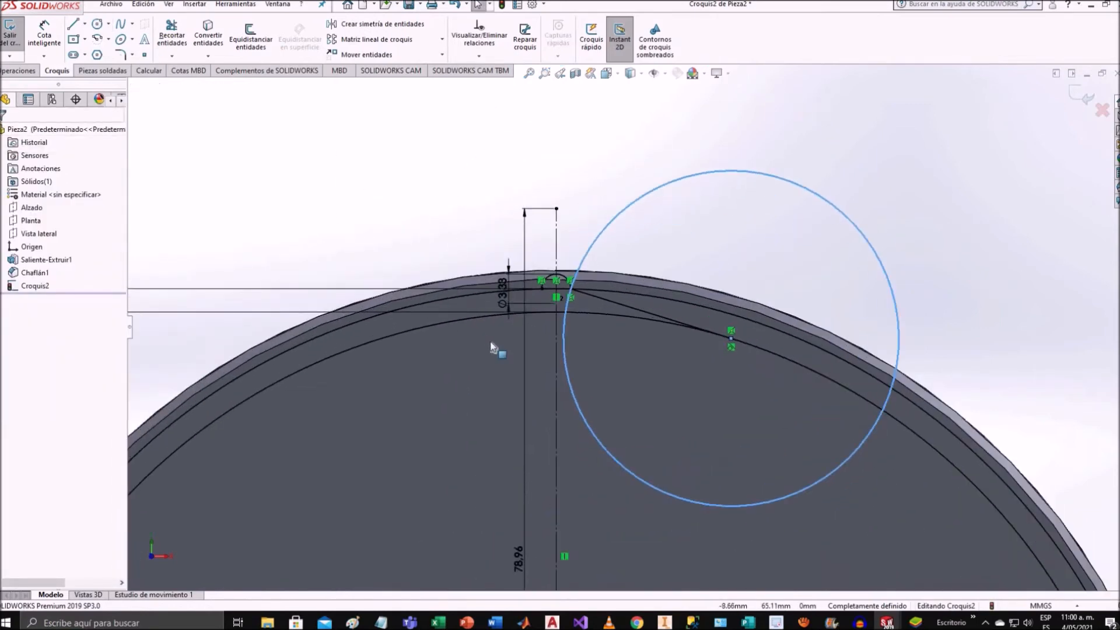
pyautogui.scroll(-2, 494, 345)
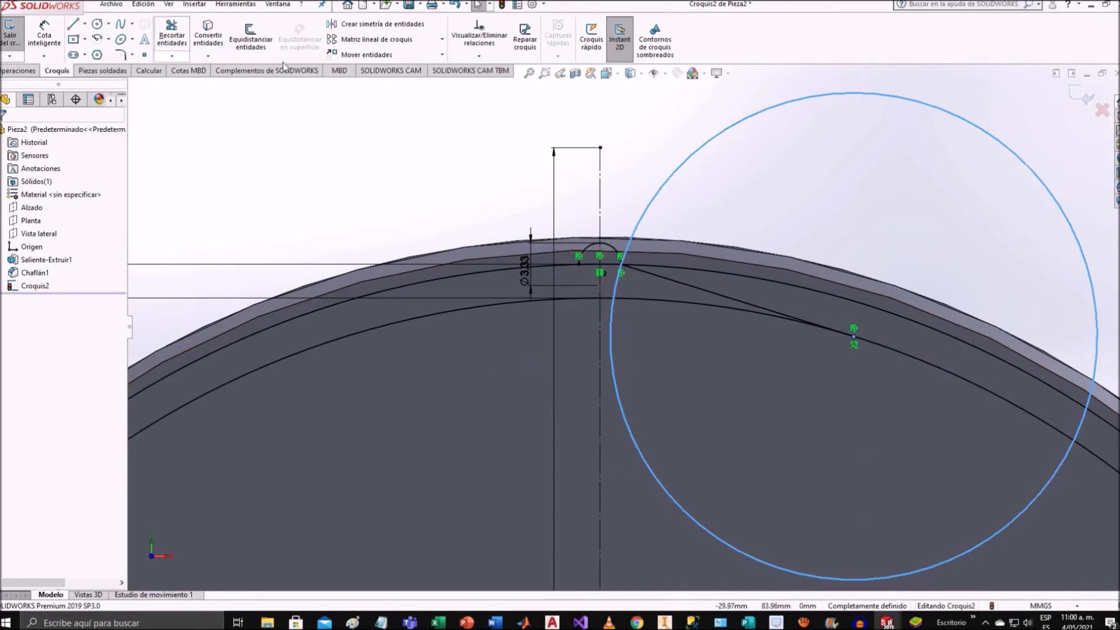
pyautogui.click(373, 26)
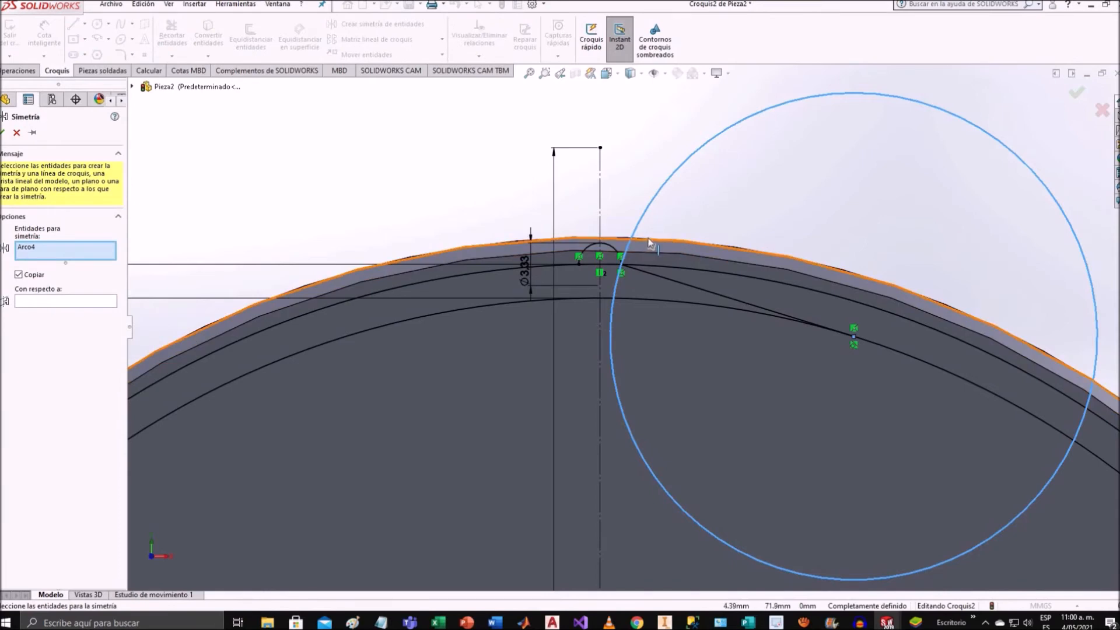
pyautogui.click(89, 302)
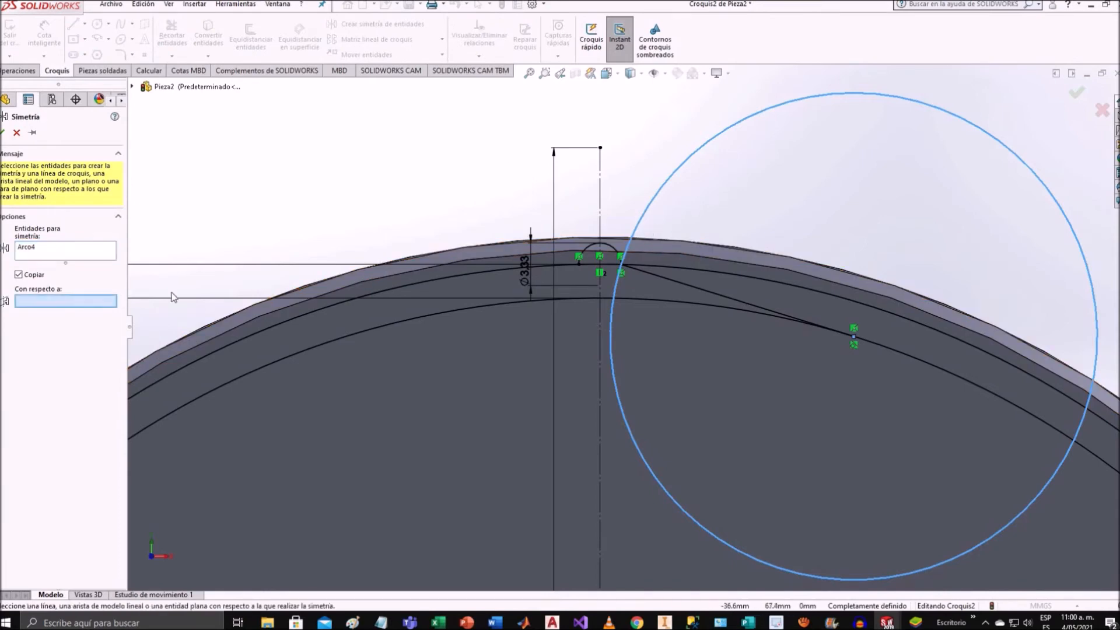
pyautogui.click(600, 218)
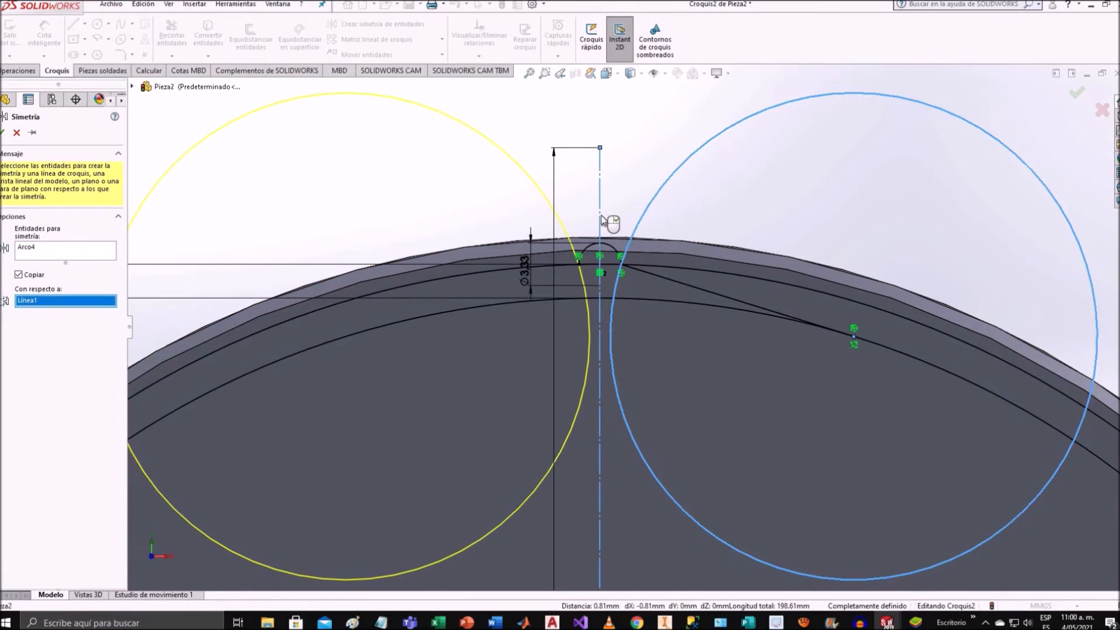
pyautogui.click(3, 133)
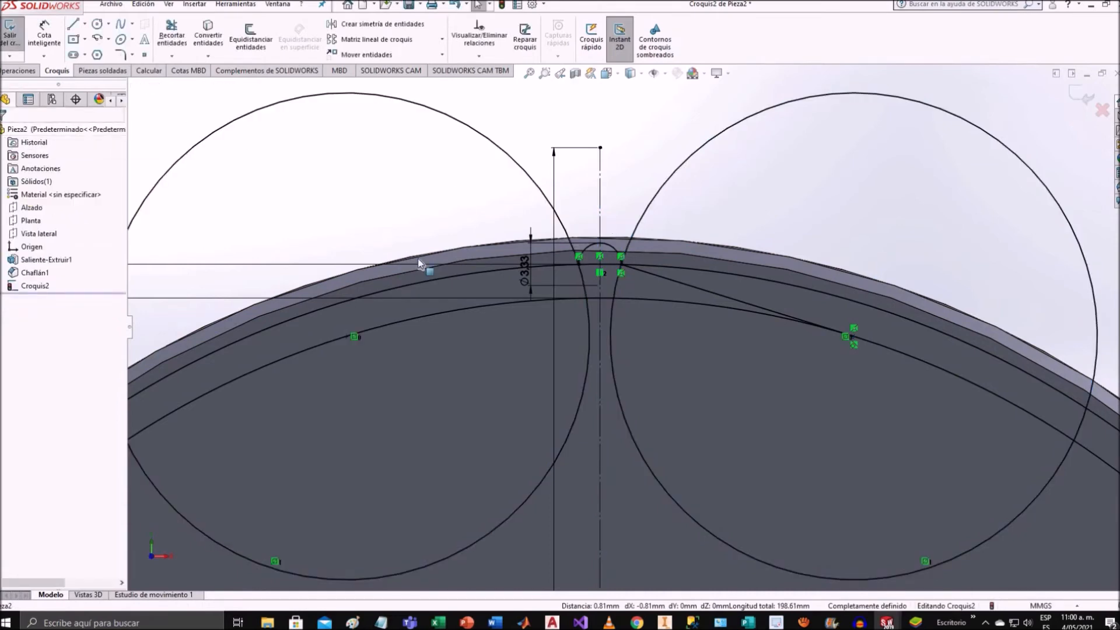
# Draw a horizontal line joining the top points of the two mirrored flank circles.
pyautogui.scroll(2, 420, 260)
pyautogui.scroll(2, 630, 420)
pyautogui.scroll(-4, 650, 409)
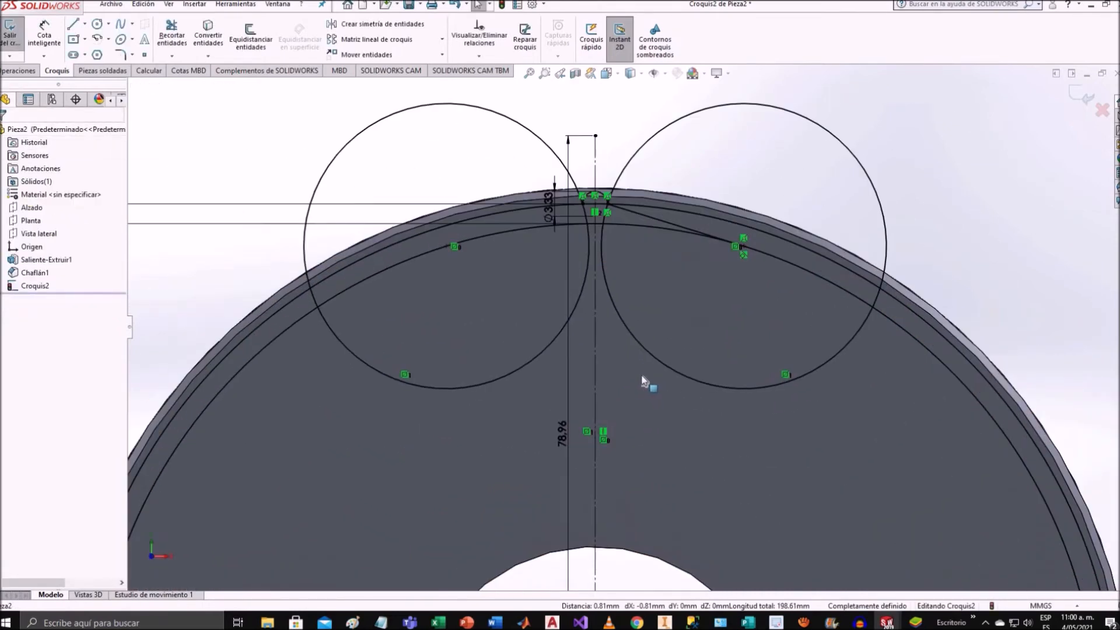
pyautogui.scroll(1, 648, 306)
pyautogui.scroll(4, 630, 259)
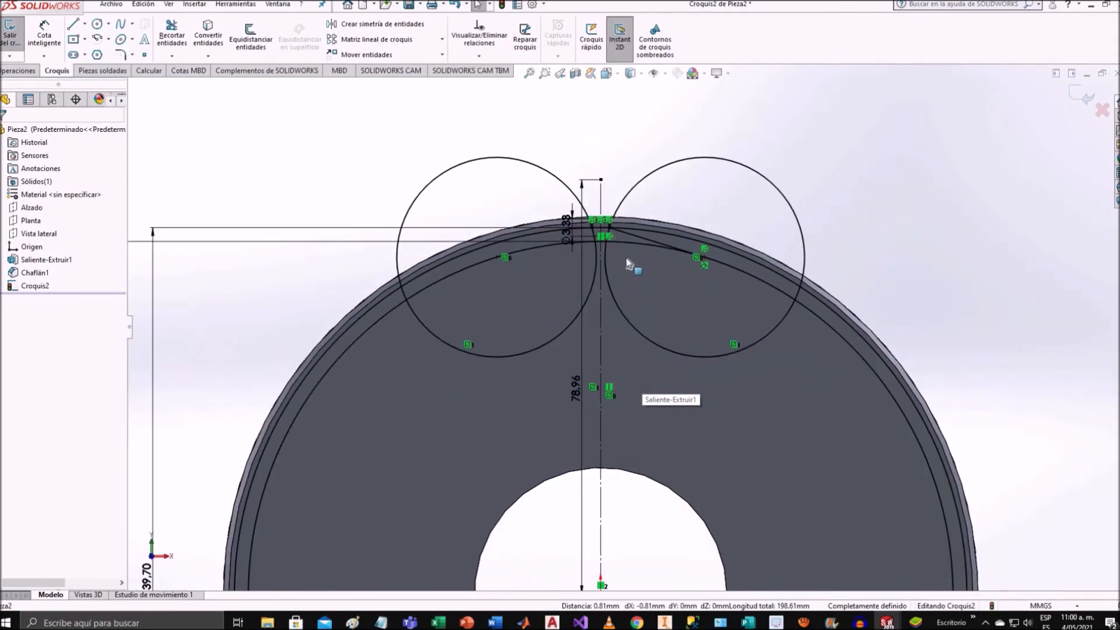
pyautogui.scroll(-6, 602, 206)
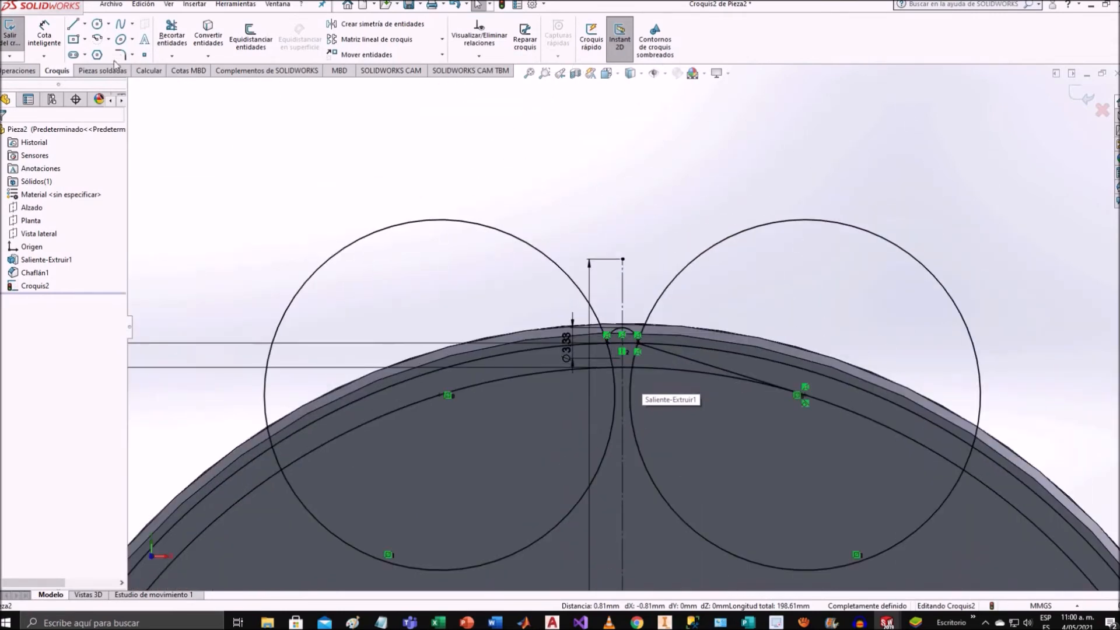
pyautogui.click(71, 24)
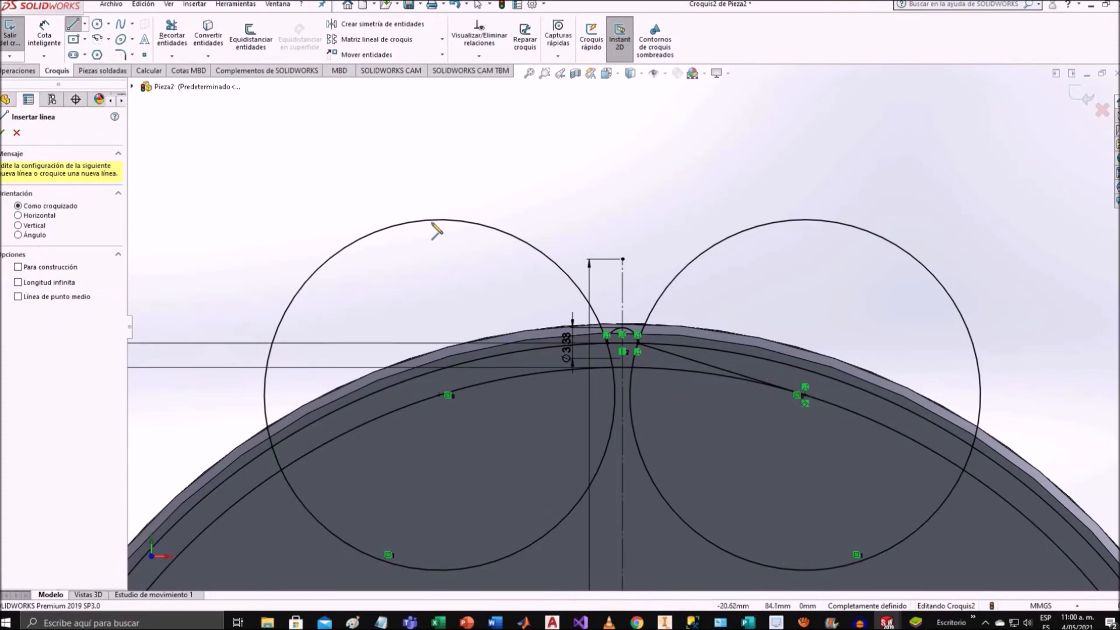
pyautogui.click(441, 220)
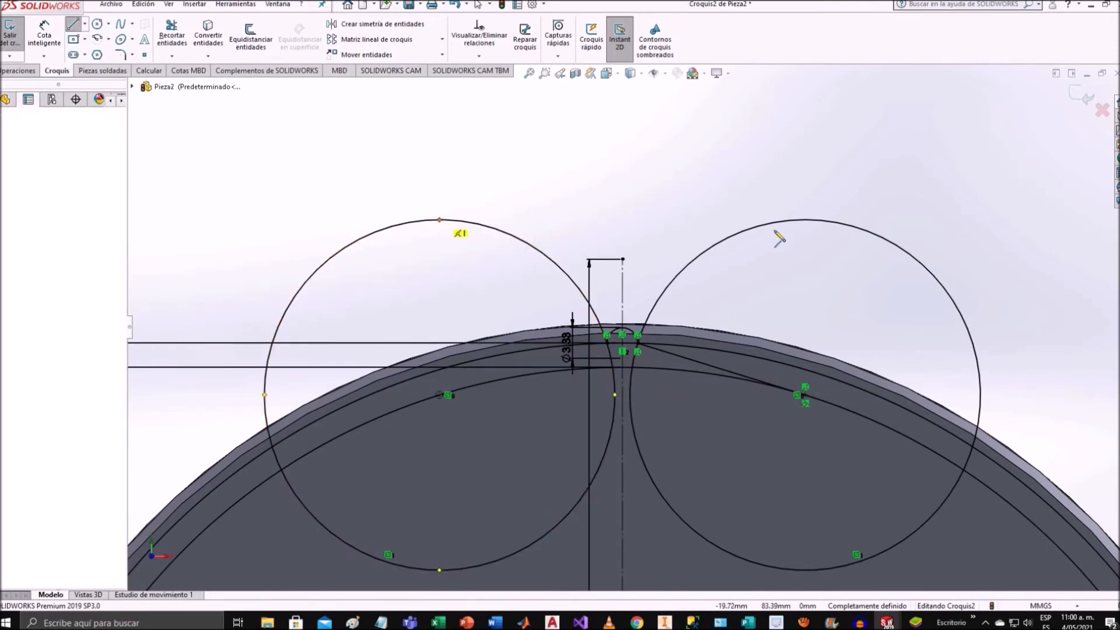
pyautogui.click(807, 220)
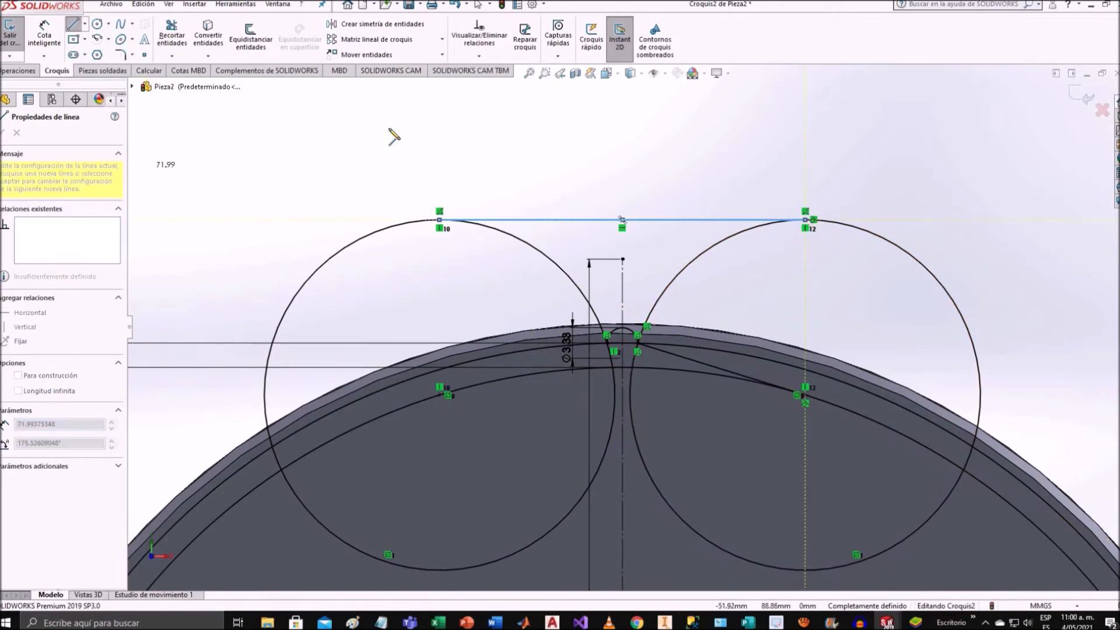
pyautogui.click(47, 36)
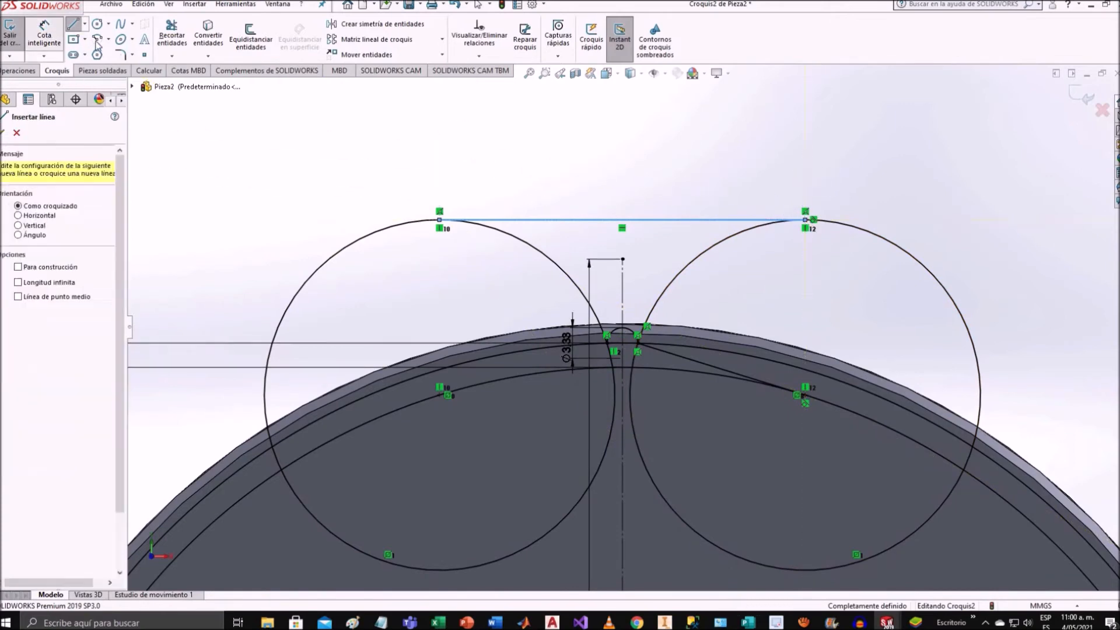
pyautogui.click(73, 25)
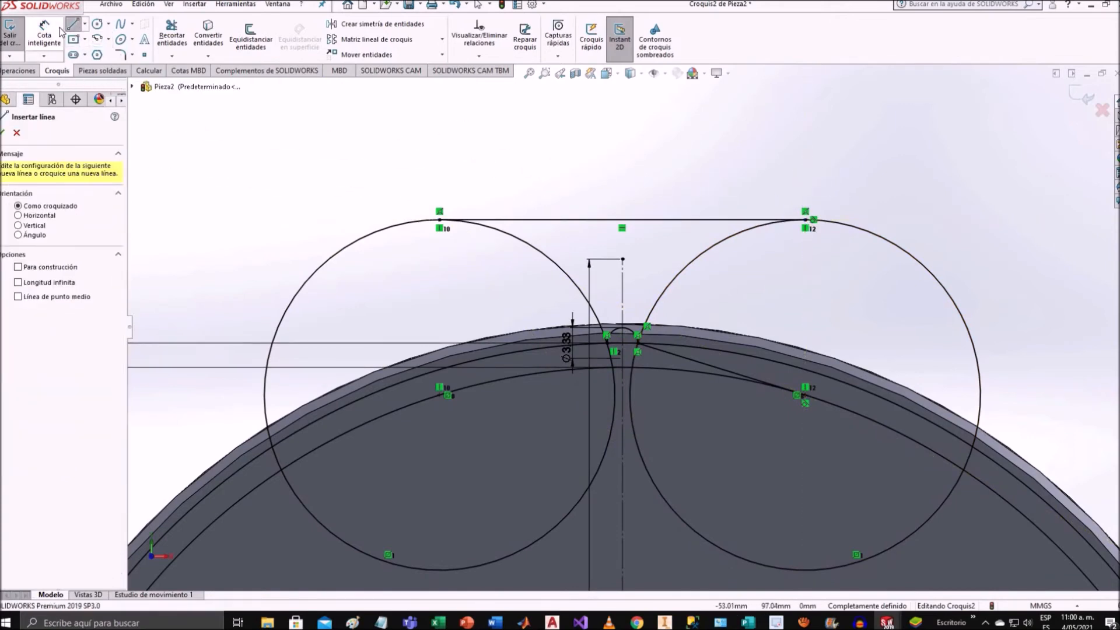
pyautogui.press('Escape')
# Trim away the outer parts of both large flank circles beyond the ends of the horizontal line.
pyautogui.click(172, 32)
pyautogui.click(397, 227)
pyautogui.click(868, 230)
pyautogui.scroll(-3, 776, 330)
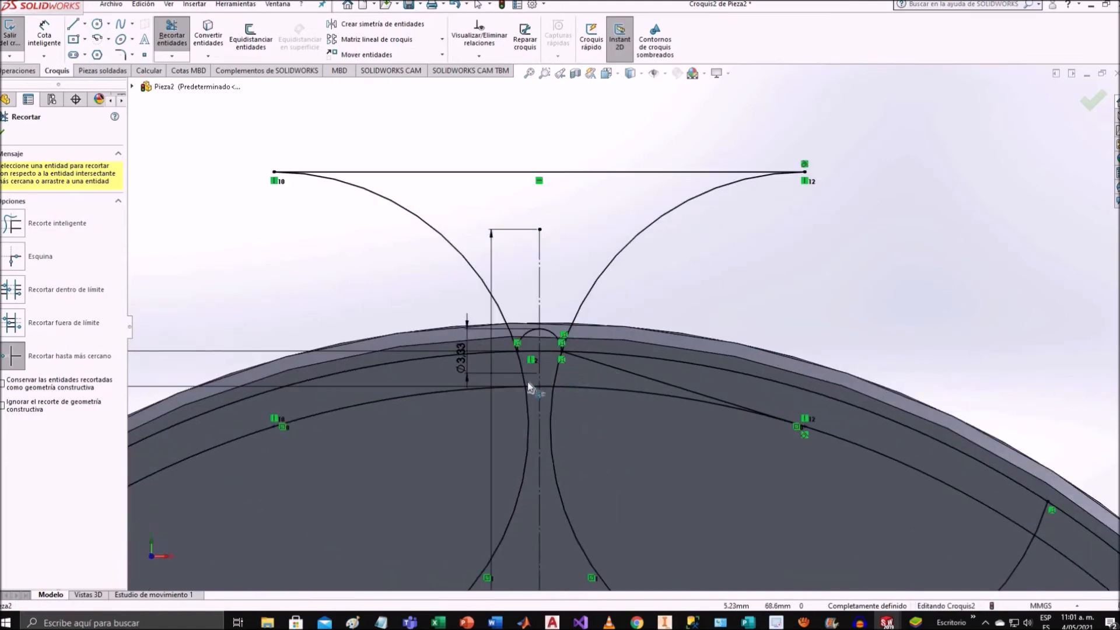
# Trim away the small arc at the gap, the upper sketch circle, and the innermost circle's portions adjoining both flanks.
pyautogui.click(548, 332)
pyautogui.click(507, 355)
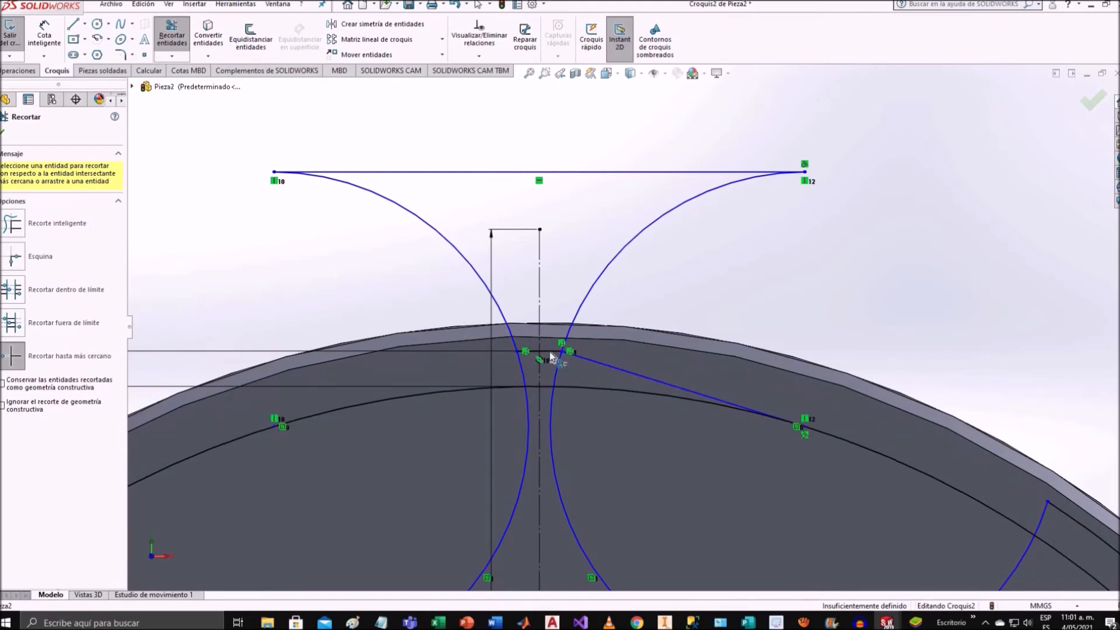
pyautogui.scroll(-3, 548, 352)
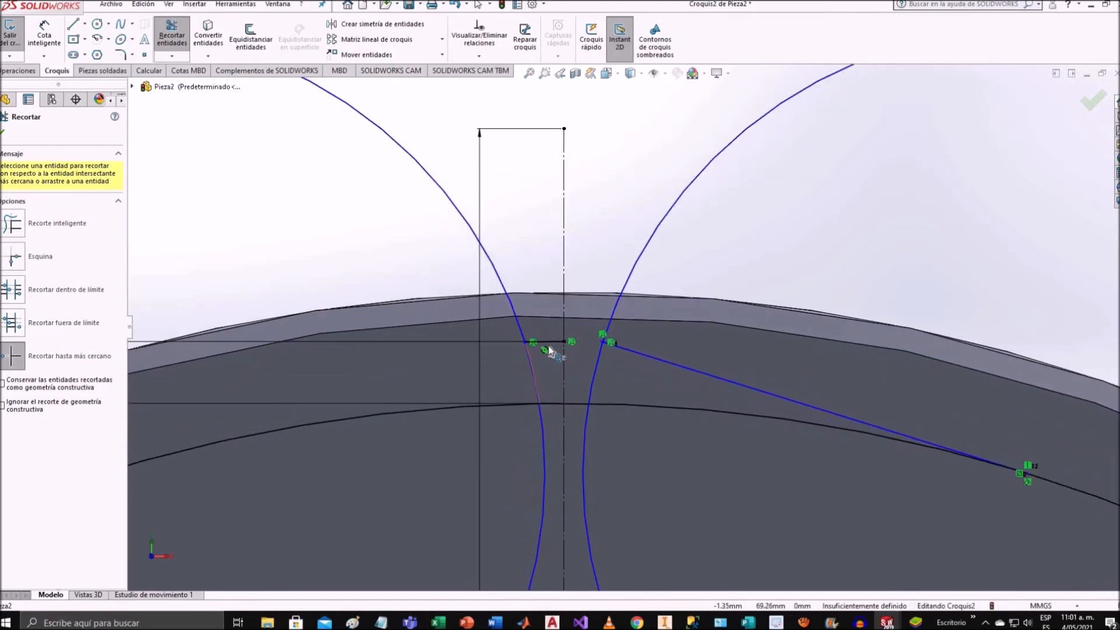
pyautogui.click(523, 404)
pyautogui.click(597, 403)
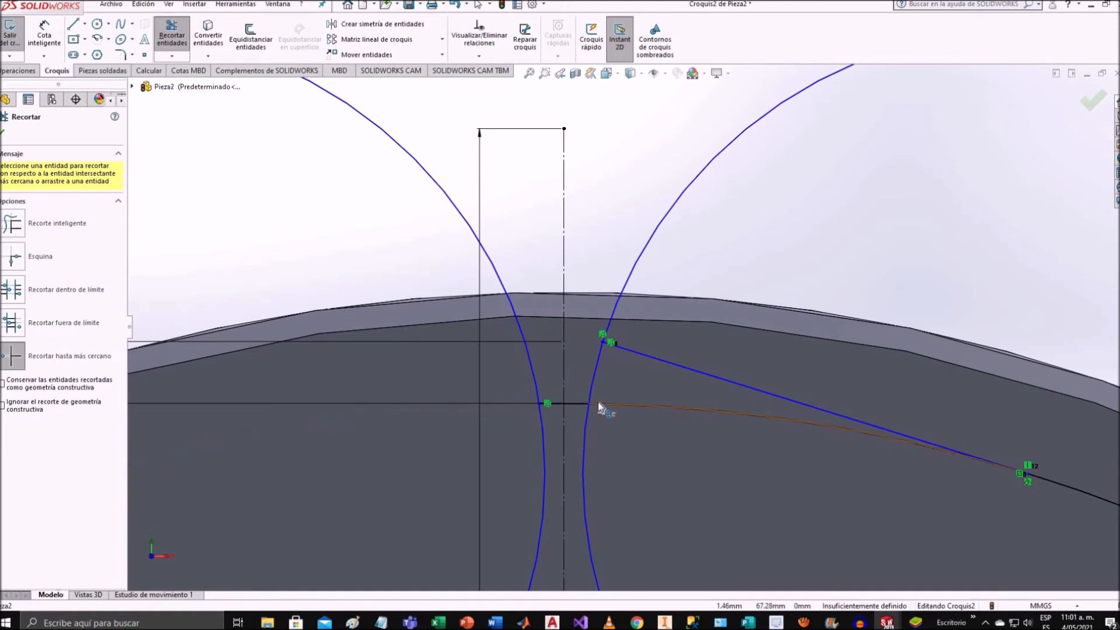
# Trim the flank arcs below the root, the tangent line and the leftover root circle, leaving only the closed tooth gap profile.
pyautogui.click(569, 423)
pyautogui.click(544, 422)
pyautogui.click(649, 356)
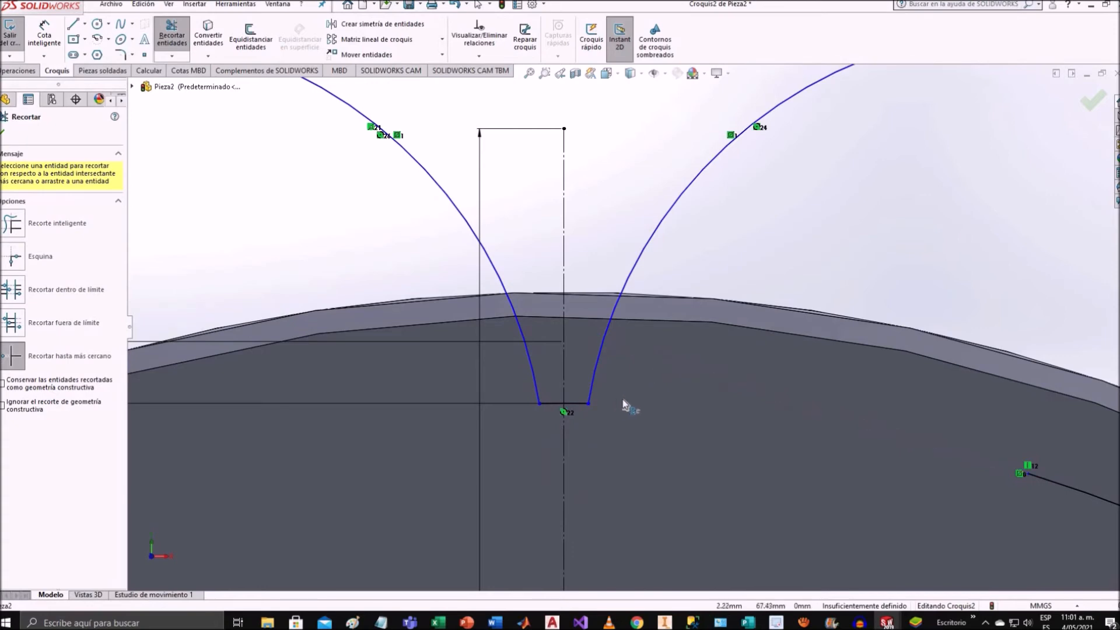
pyautogui.scroll(6, 618, 403)
pyautogui.scroll(-2, 764, 454)
pyautogui.click(745, 337)
pyautogui.click(750, 350)
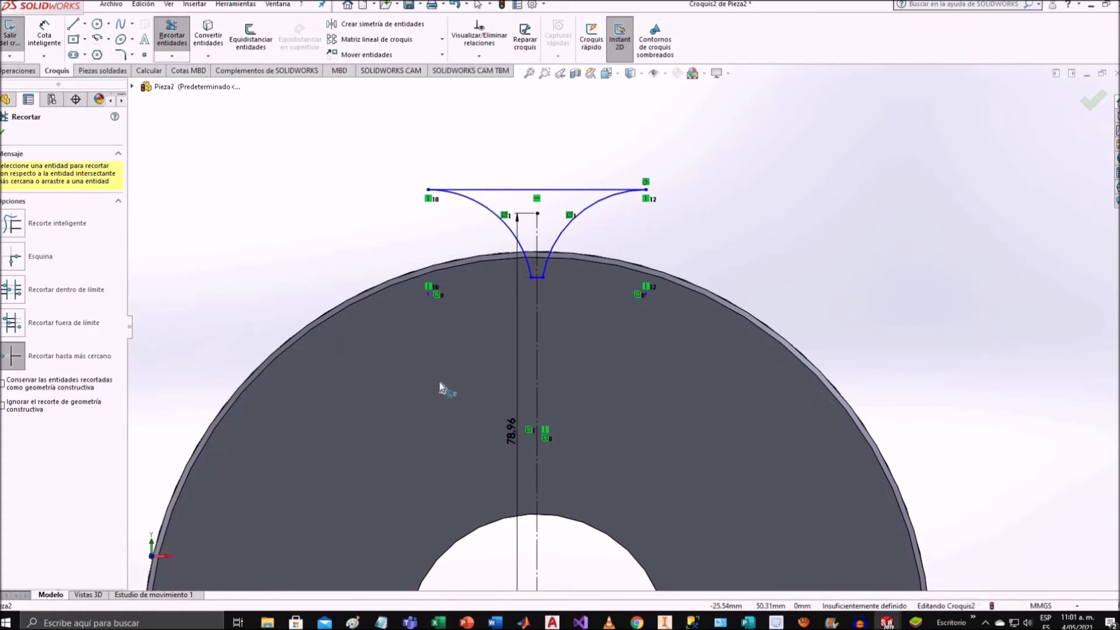
pyautogui.scroll(3, 440, 386)
pyautogui.scroll(-3, 601, 365)
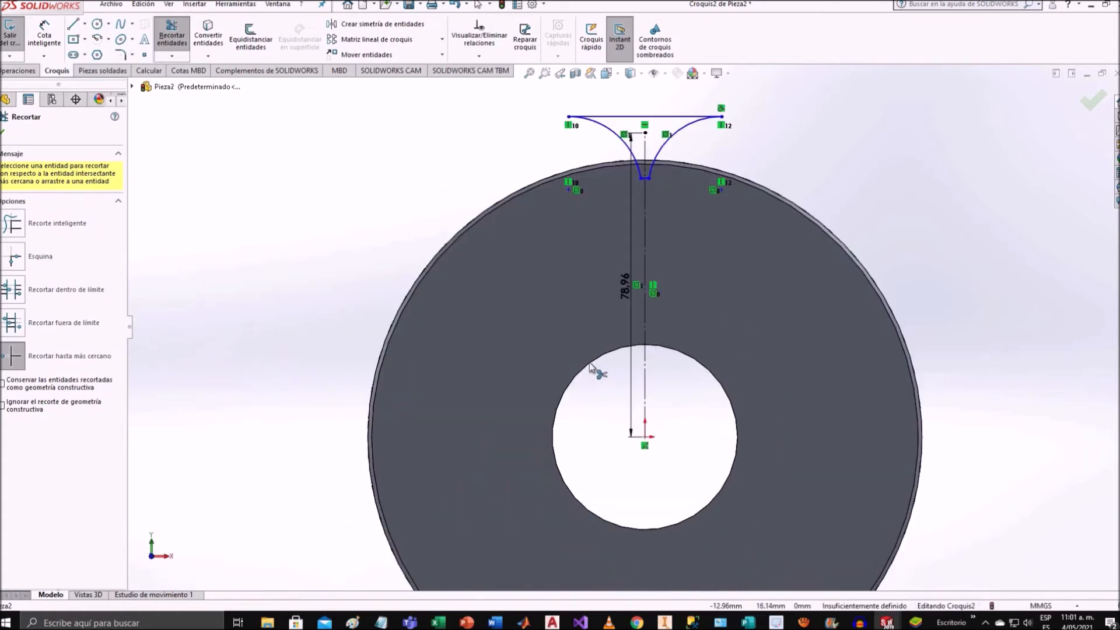
pyautogui.scroll(1, 663, 322)
pyautogui.scroll(-3, 663, 239)
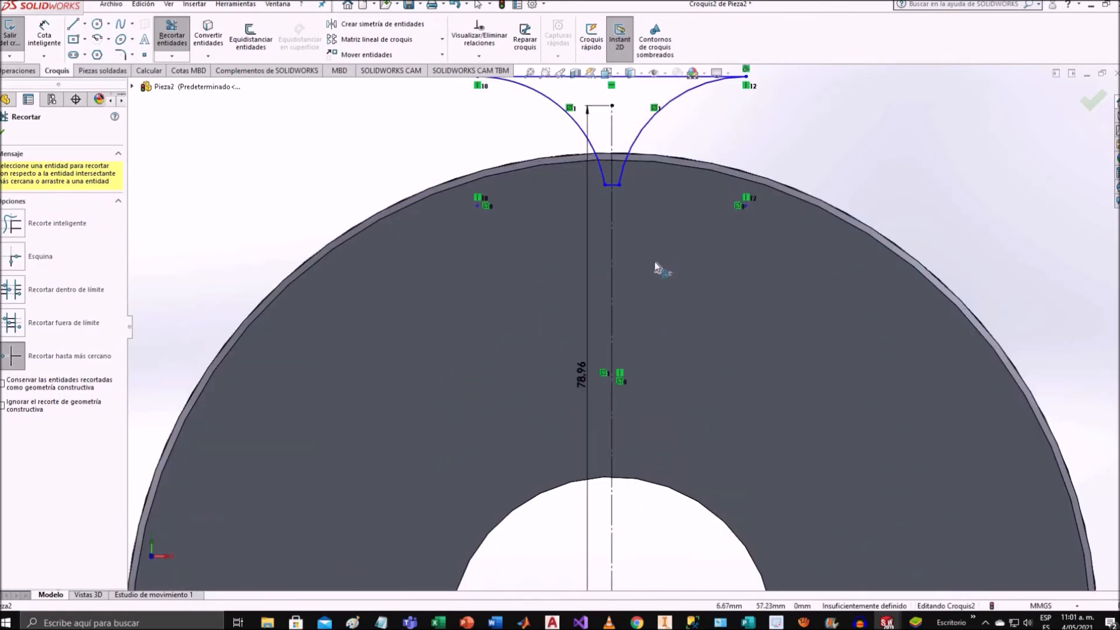
pyautogui.scroll(3, 659, 270)
pyautogui.scroll(-2, 665, 272)
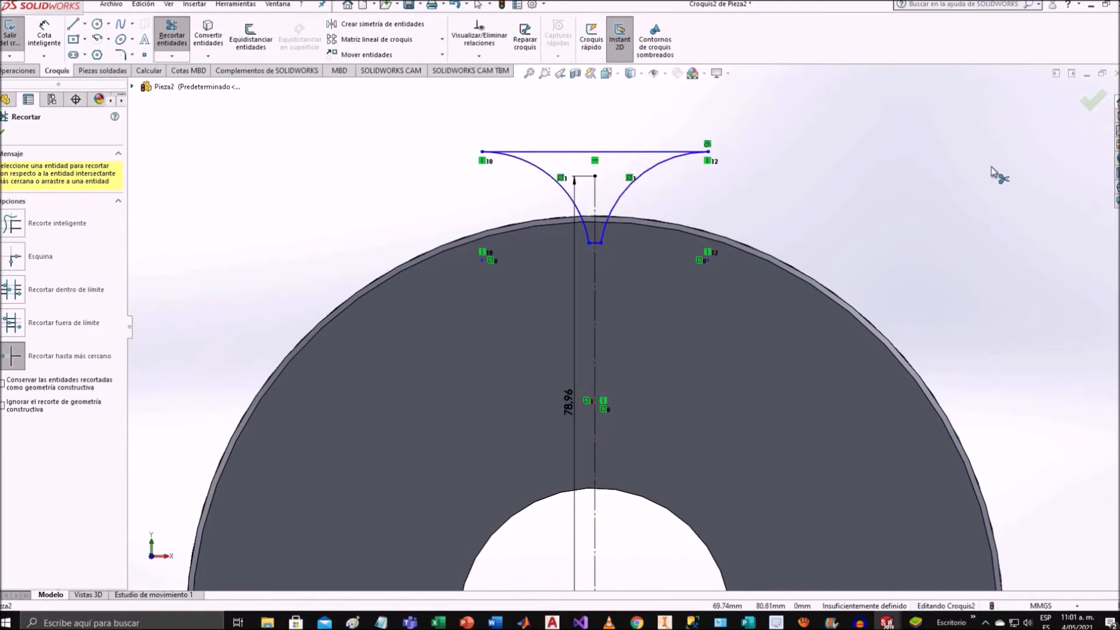
pyautogui.click(1092, 102)
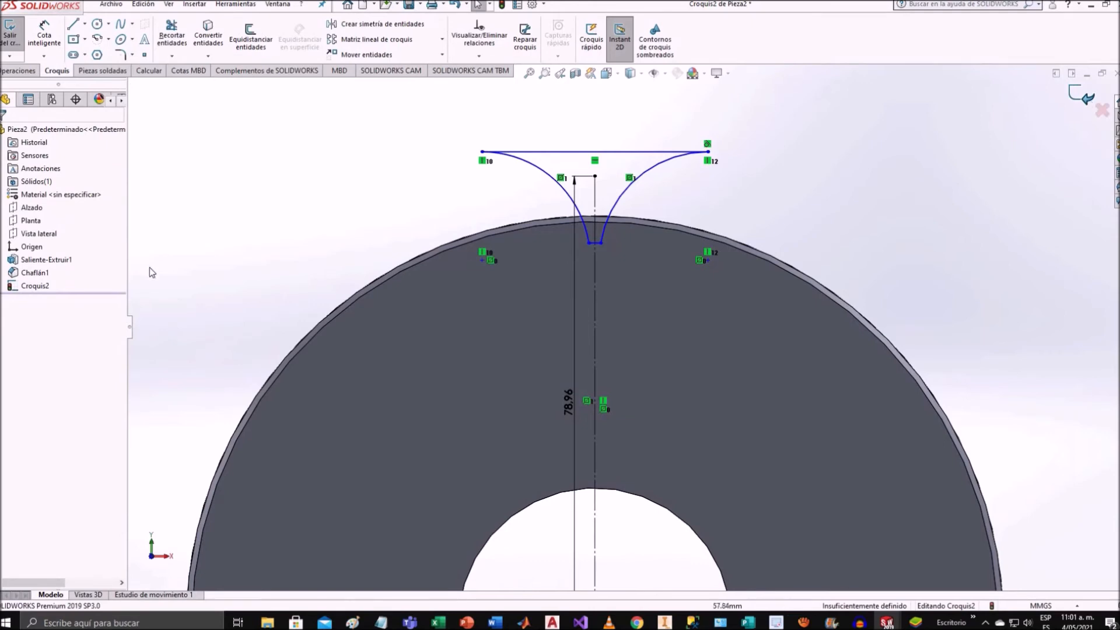
# Cut the tooth gap profile through the whole gear blank with an extruded cut set to Por todo.
pyautogui.click(50, 287)
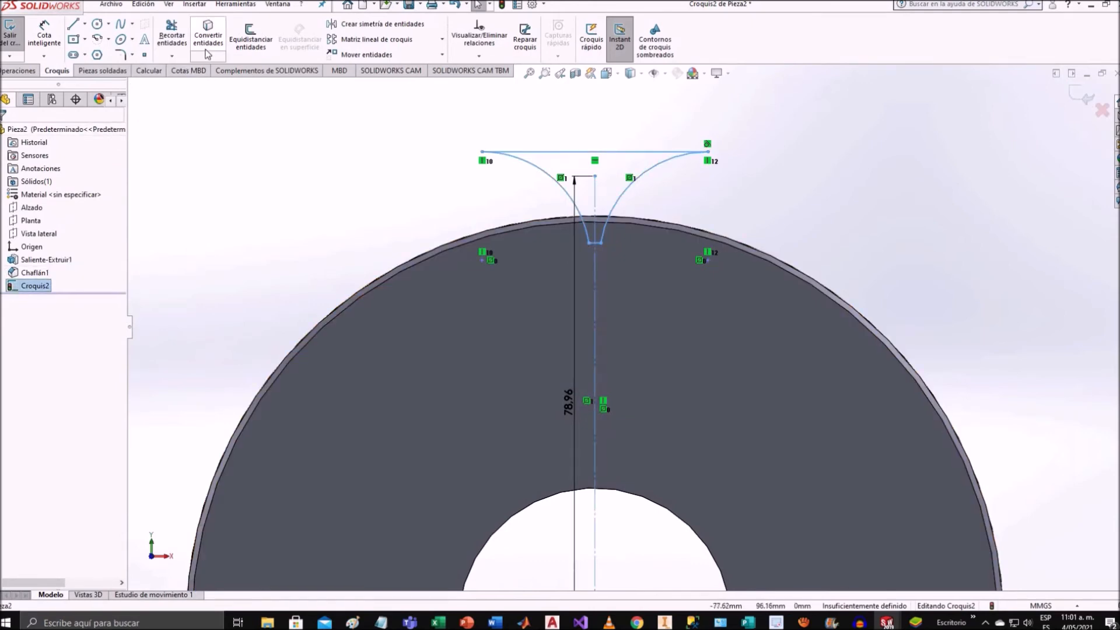
pyautogui.click(20, 70)
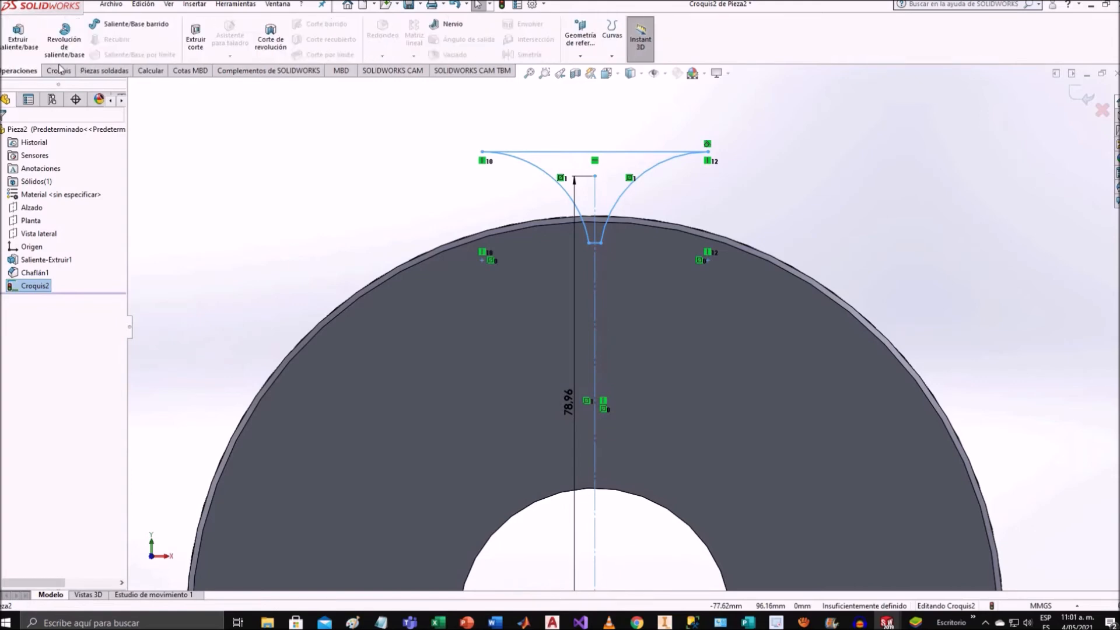
pyautogui.click(196, 41)
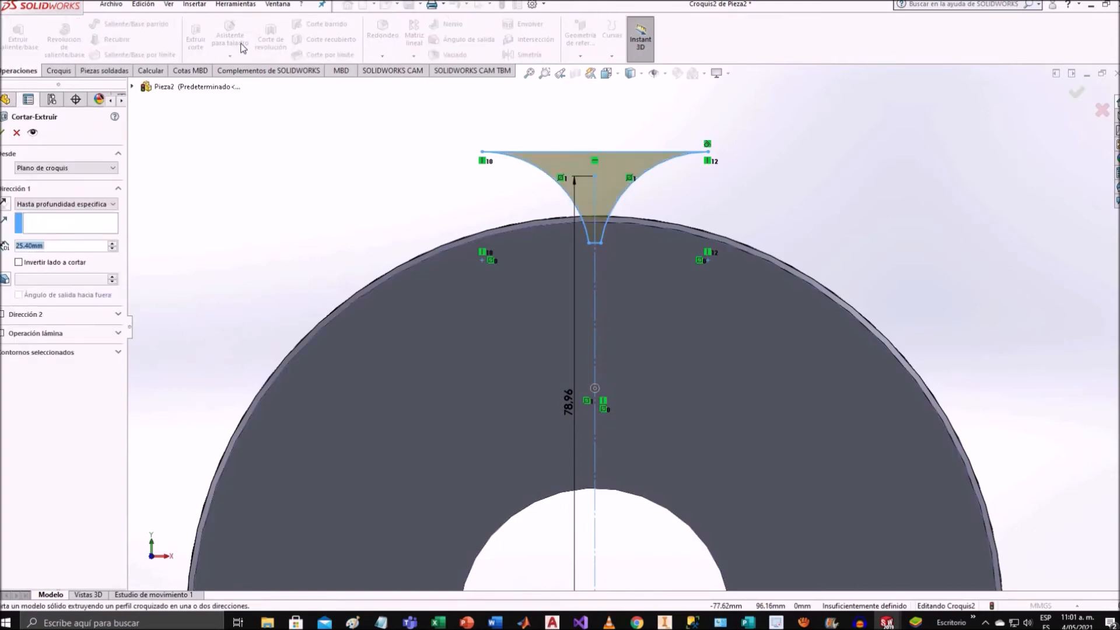
pyautogui.click(640, 75)
pyautogui.click(607, 73)
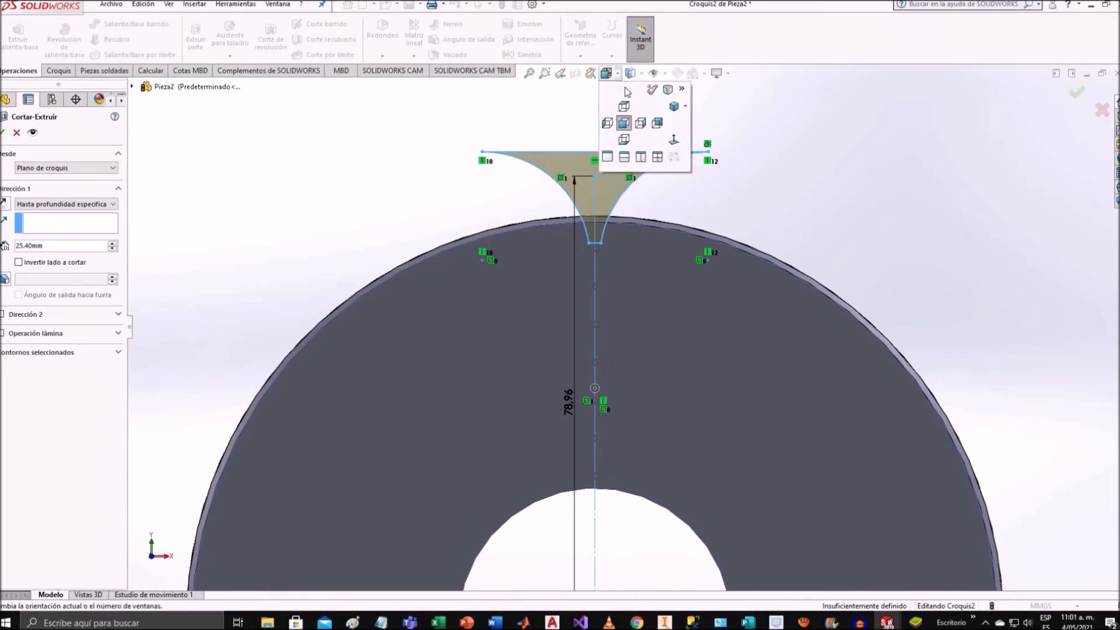
pyautogui.click(673, 107)
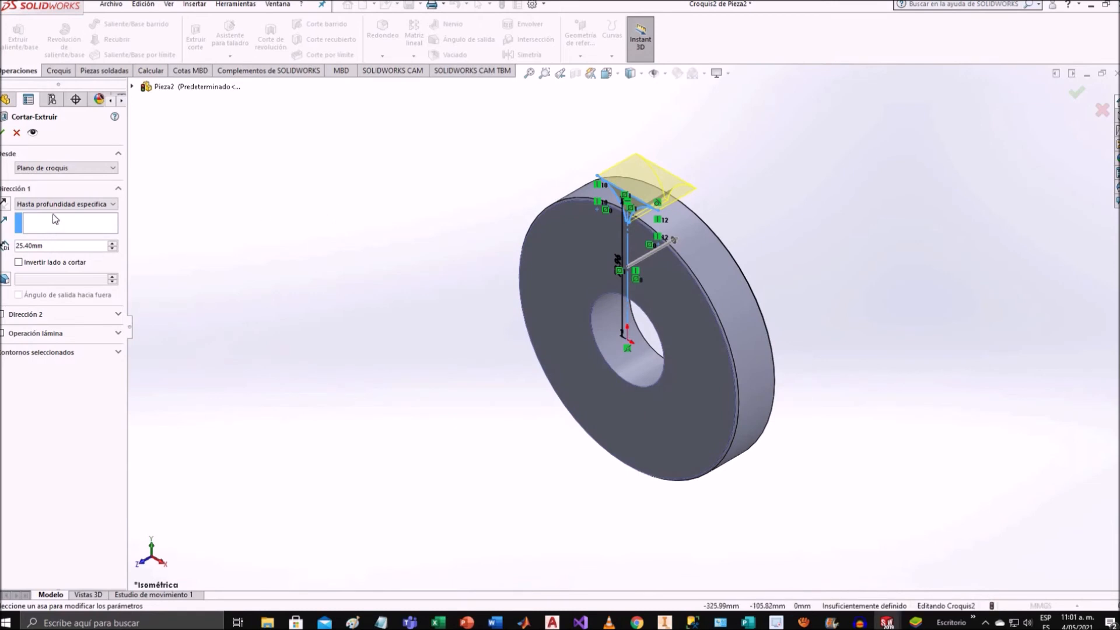
pyautogui.click(90, 214)
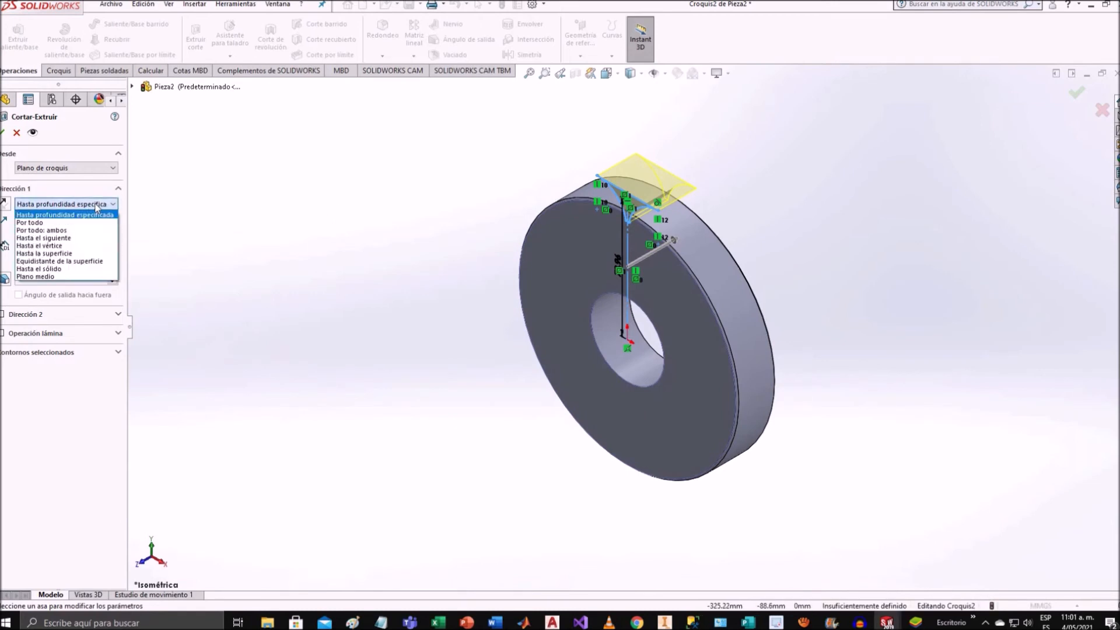
pyautogui.click(63, 229)
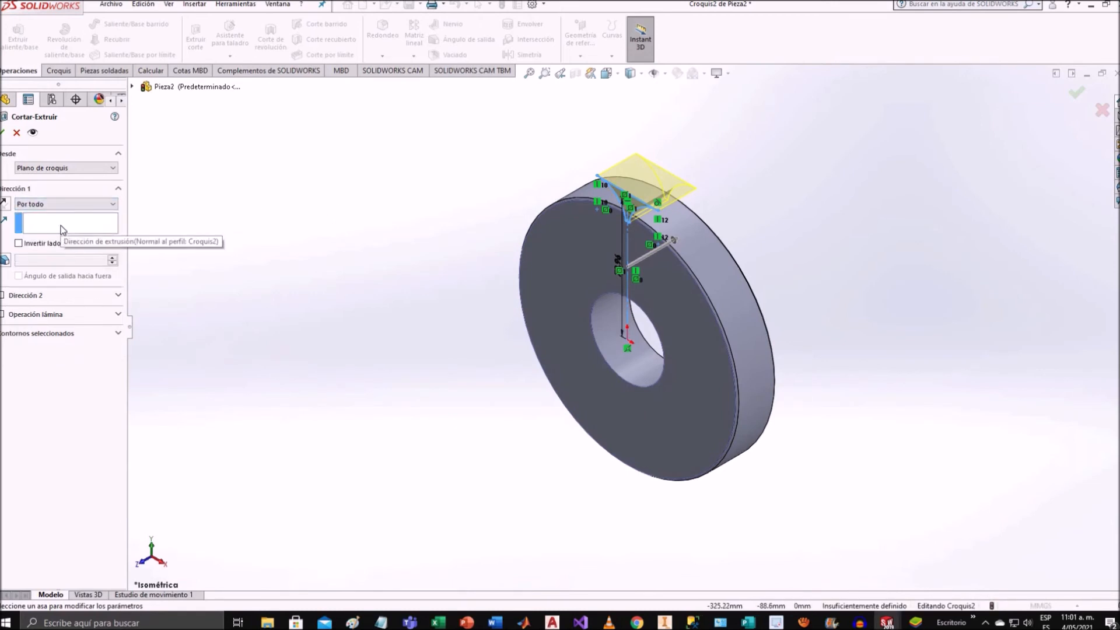
pyautogui.click(3, 133)
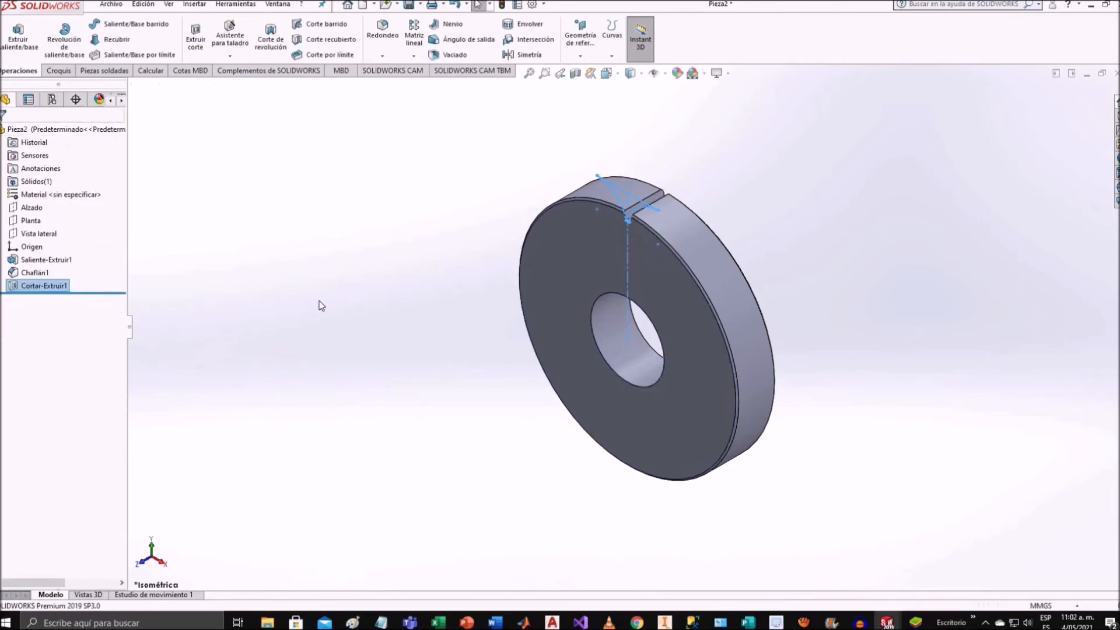
# Create a circular pattern of the tooth gap cut around the bore face with 66 equally spaced instances over 360°.
pyautogui.click(399, 295)
pyautogui.moveTo(399, 296); pyautogui.dragTo(540, 279, button='middle')
pyautogui.scroll(-4, 742, 248)
pyautogui.scroll(-3, 709, 250)
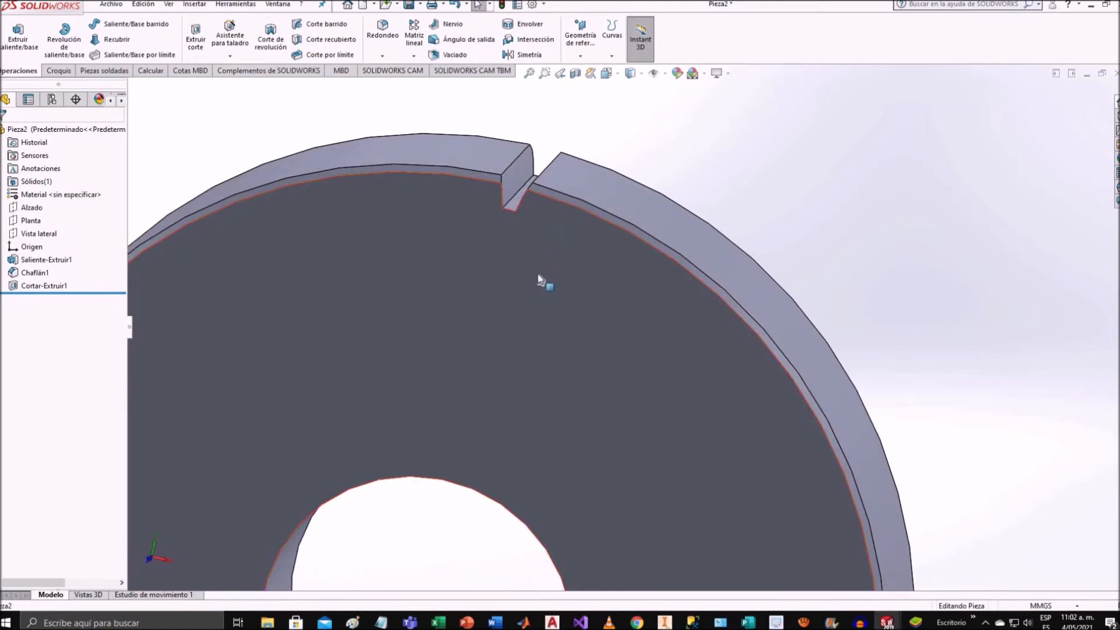
pyautogui.scroll(5, 544, 273)
pyautogui.scroll(1, 549, 304)
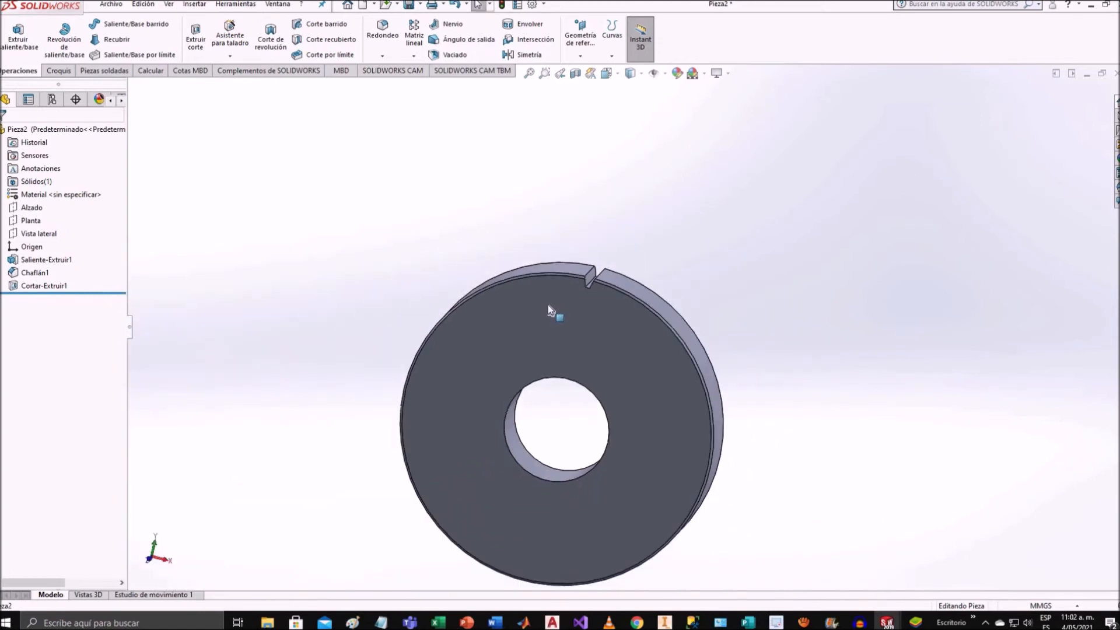
pyautogui.click(53, 285)
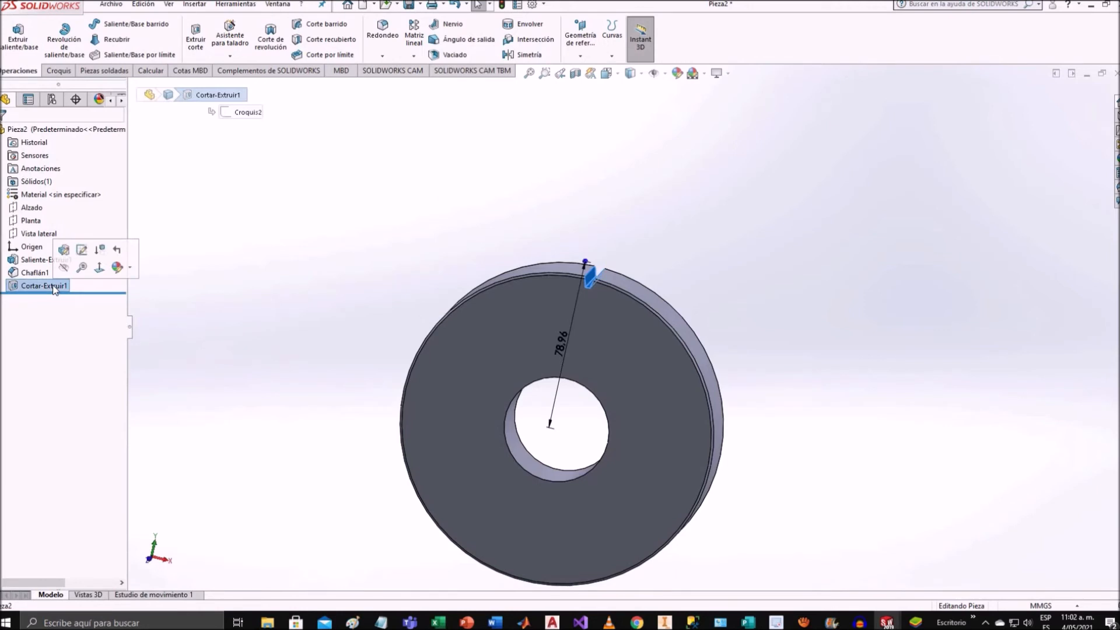
pyautogui.click(415, 56)
pyautogui.click(430, 88)
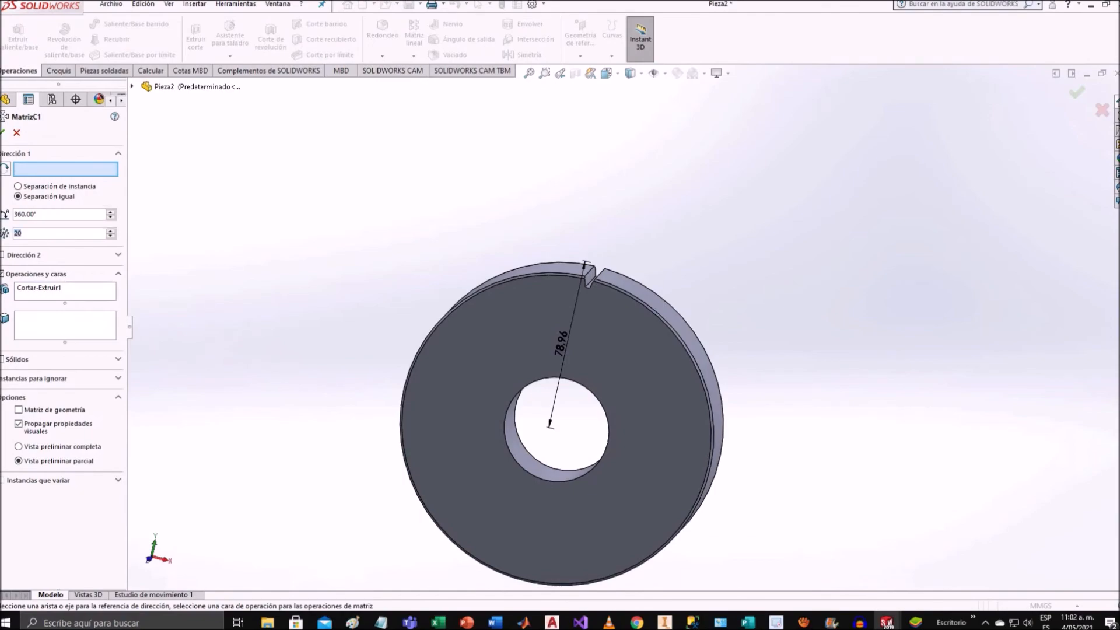
pyautogui.write('66')
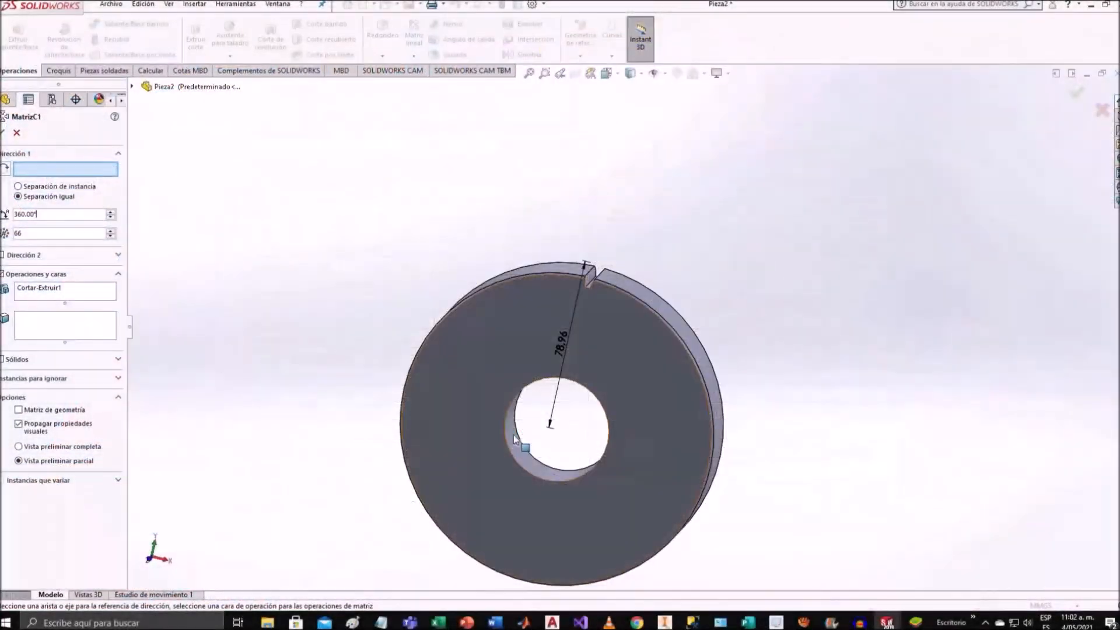
pyautogui.click(512, 432)
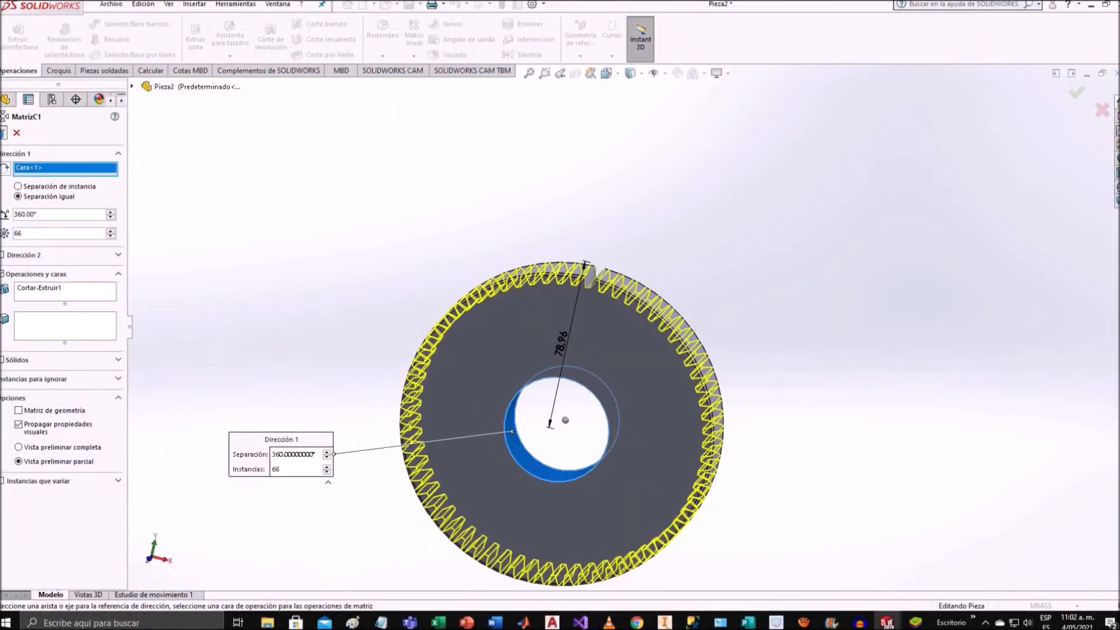
pyautogui.press('Return')
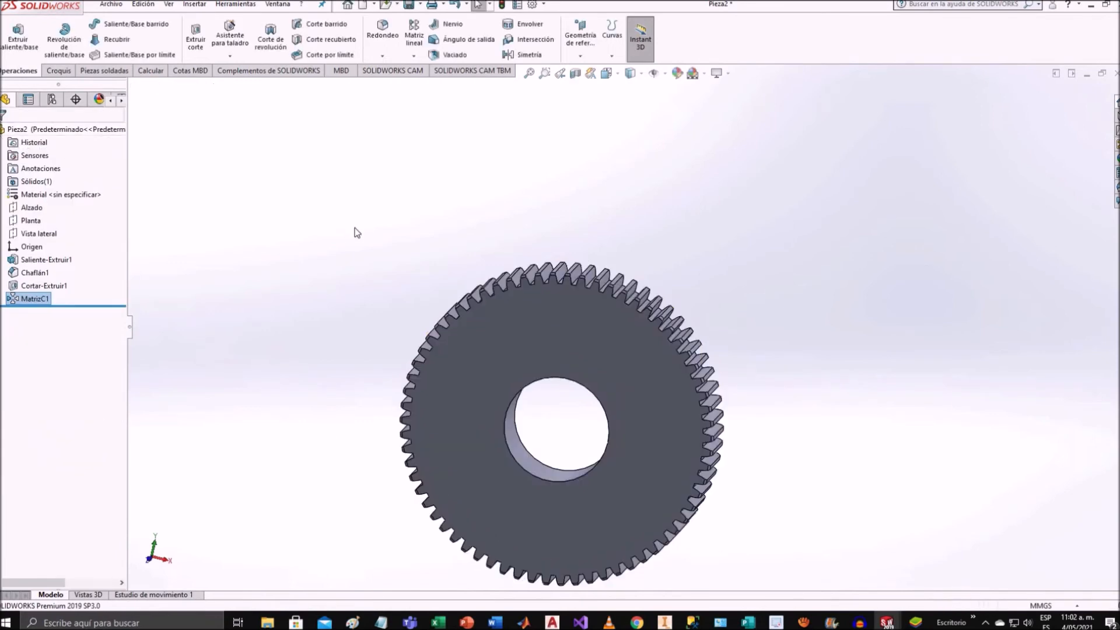
# Examine the patterned teeth and their flanks up close and the whole gear from several angles.
pyautogui.moveTo(444, 175); pyautogui.dragTo(337, 300, button='middle')
pyautogui.scroll(3, 489, 398)
pyautogui.scroll(-3, 552, 442)
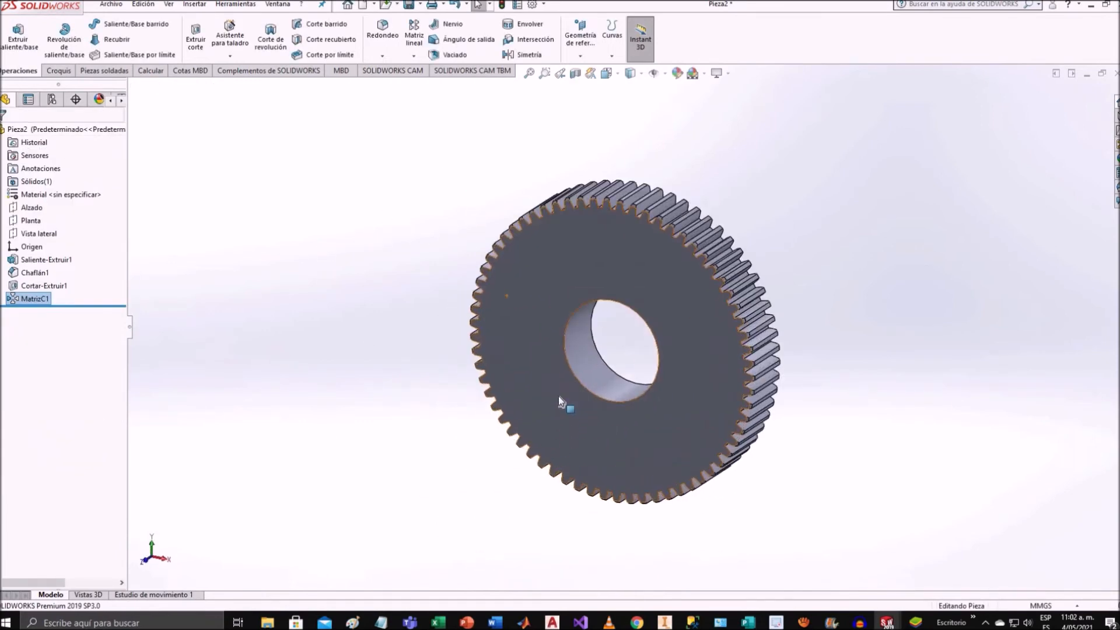
pyautogui.scroll(-1, 624, 290)
pyautogui.moveTo(640, 251)
pyautogui.mouseDown(button='middle')
pyautogui.moveTo(655, 220)
pyautogui.moveTo(642, 242)
pyautogui.mouseUp(button='middle')
pyautogui.scroll(-2, 640, 230)
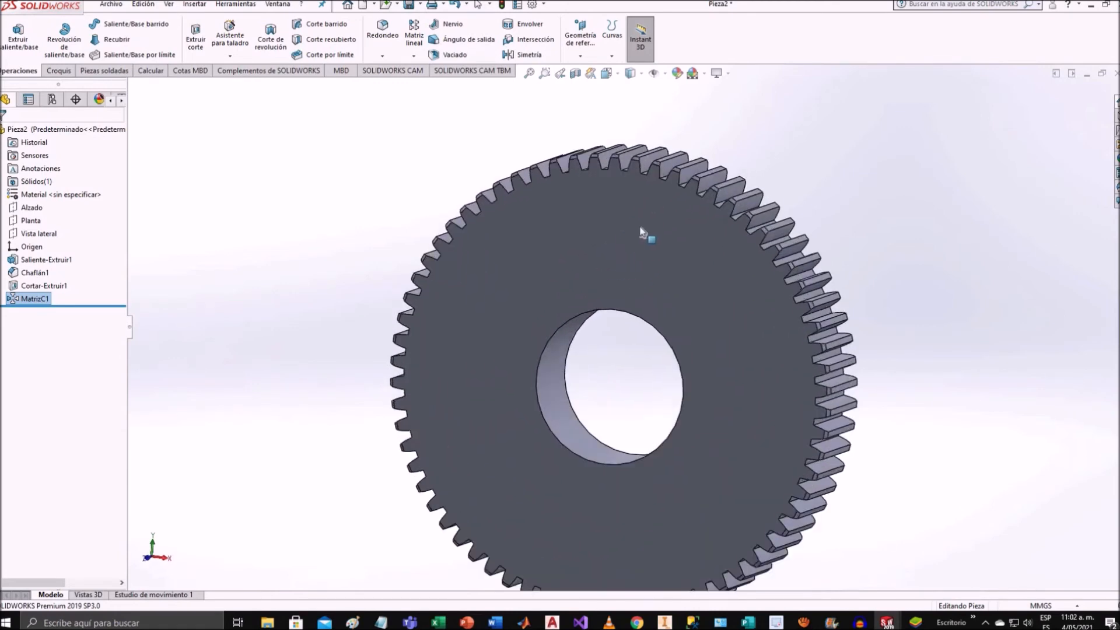
pyautogui.scroll(-5, 641, 231)
pyautogui.moveTo(630, 232); pyautogui.dragTo(592, 243, button='middle')
pyautogui.scroll(2, 637, 238)
pyautogui.scroll(-4, 636, 251)
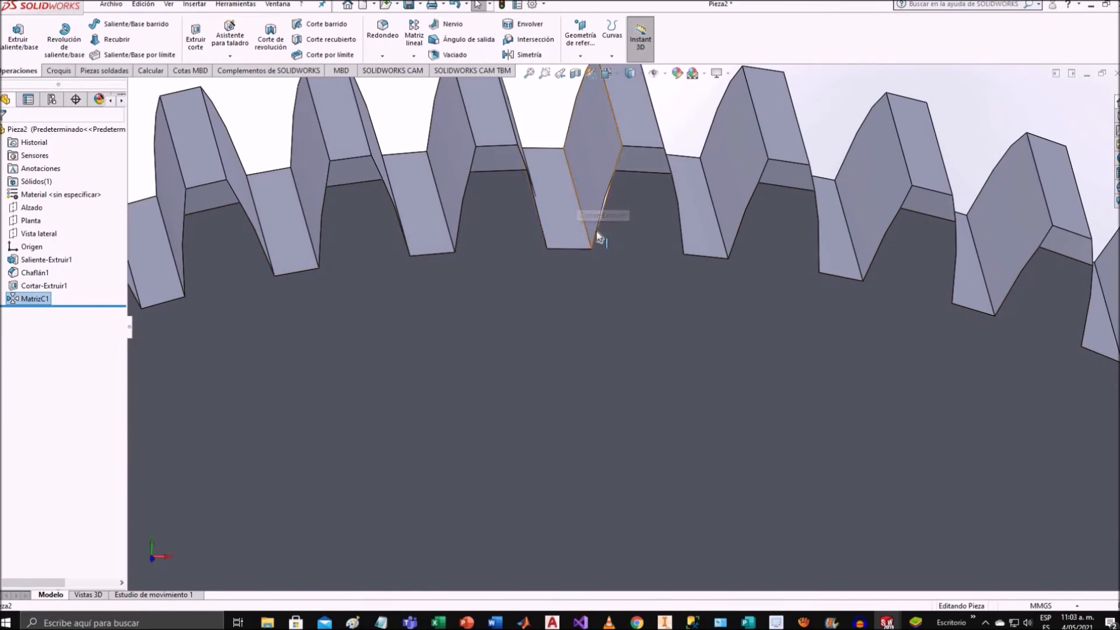
pyautogui.moveTo(582, 218); pyautogui.dragTo(546, 234, button='middle')
pyautogui.scroll(10, 546, 232)
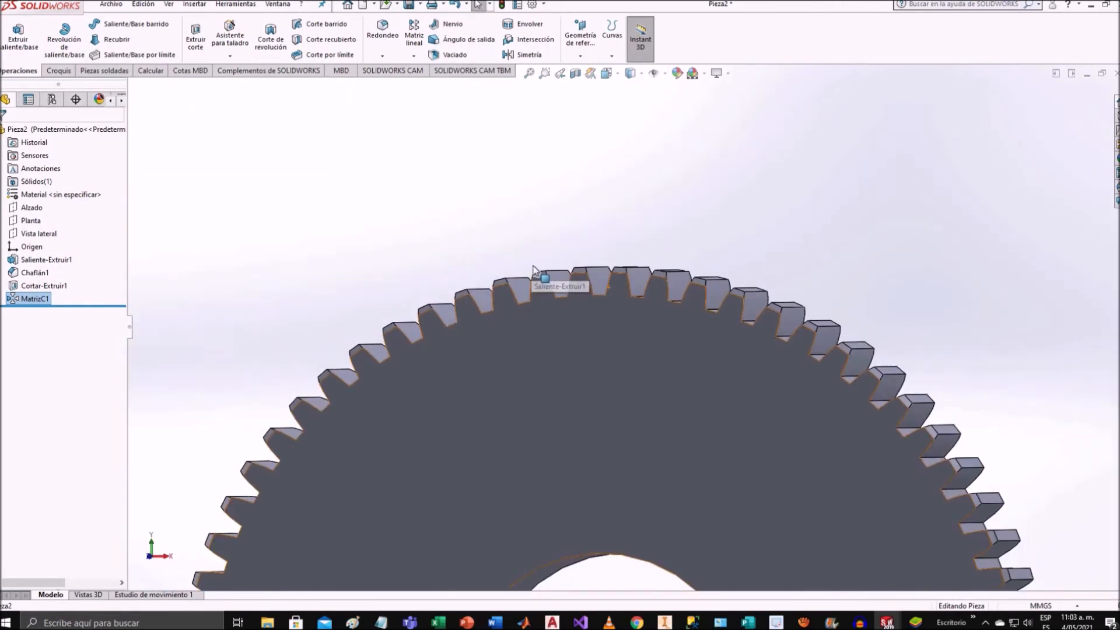
pyautogui.scroll(4, 608, 432)
pyautogui.scroll(-3, 627, 421)
pyautogui.moveTo(627, 419); pyautogui.dragTo(624, 430, button='middle')
pyautogui.scroll(3, 622, 434)
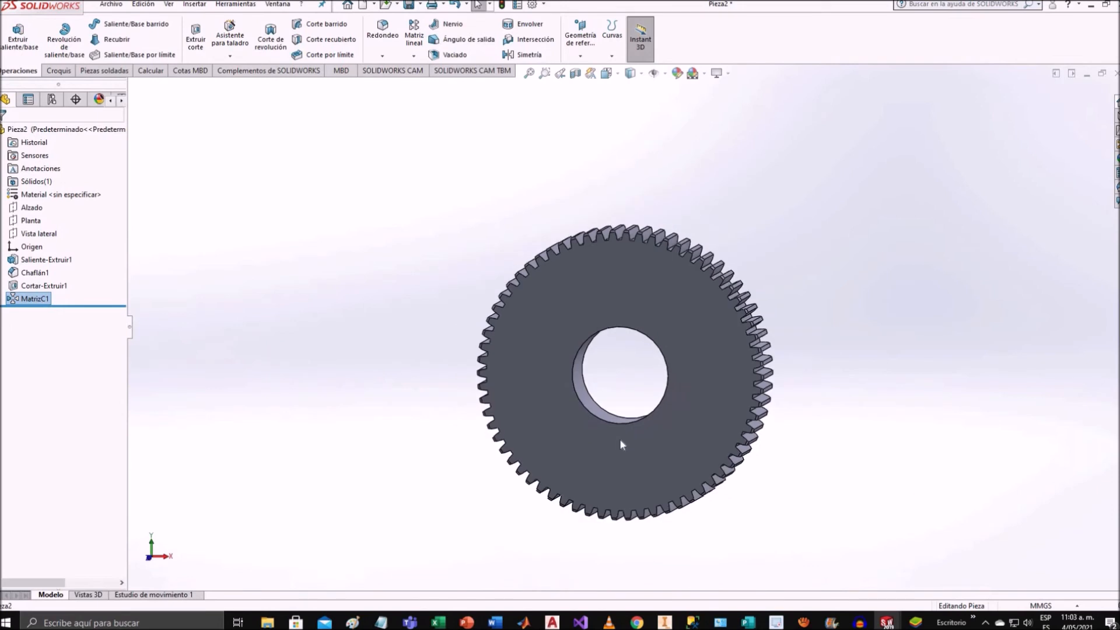
pyautogui.scroll(-1, 620, 419)
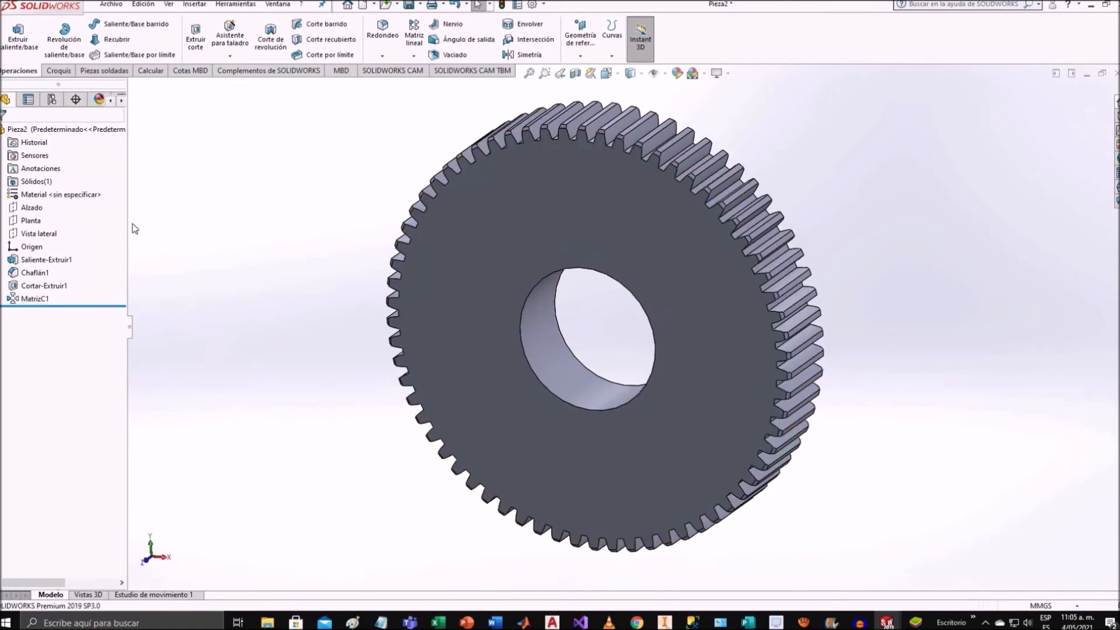
# Start a new sketch on the Alzado plane and orient the view normal to it.
pyautogui.click(33, 207)
pyautogui.moveTo(235, 253); pyautogui.dragTo(253, 223, button='middle')
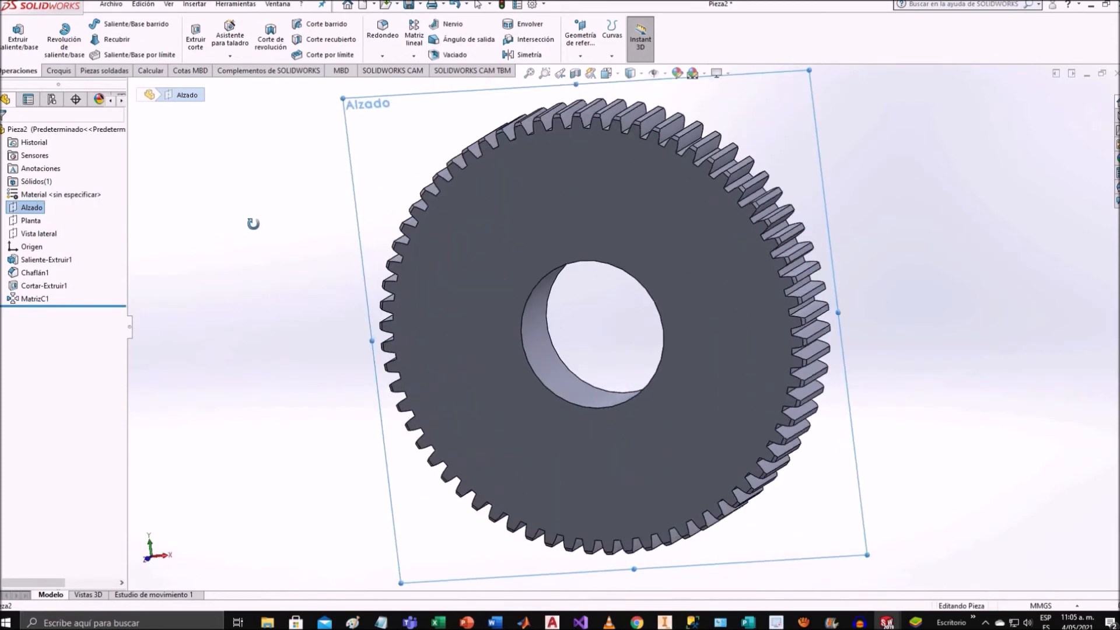
pyautogui.rightClick(31, 208)
pyautogui.click(46, 192)
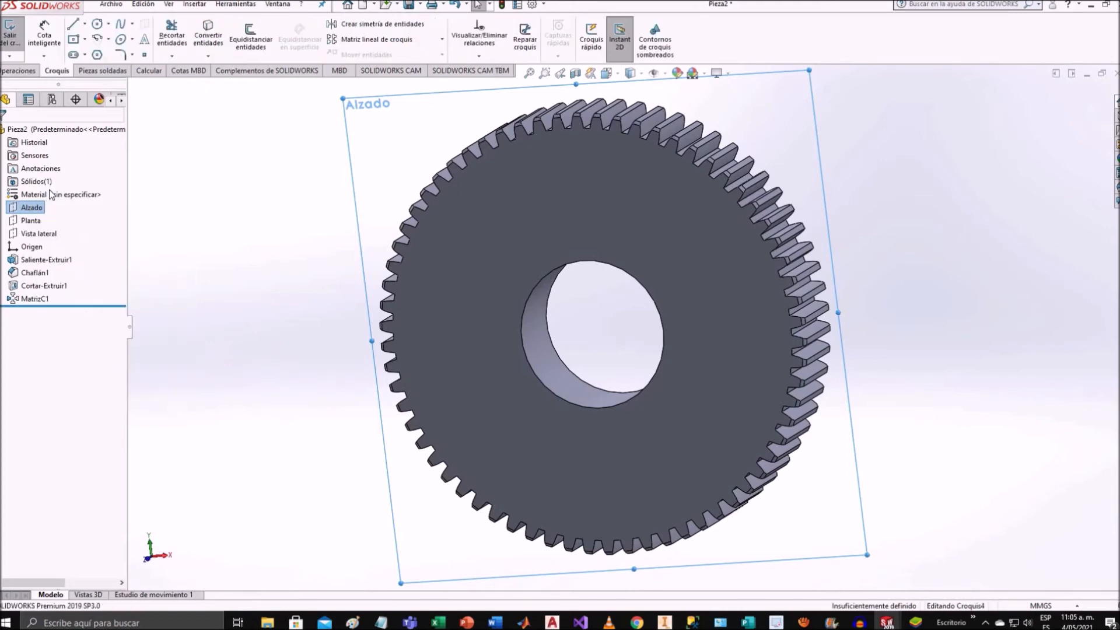
pyautogui.click(53, 312)
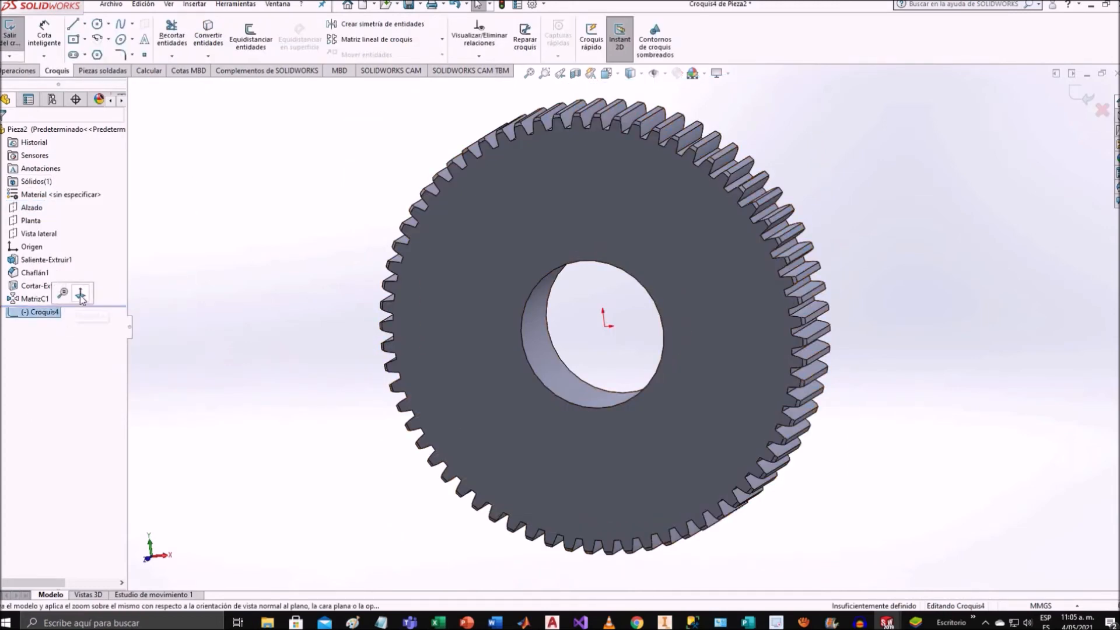
pyautogui.click(79, 295)
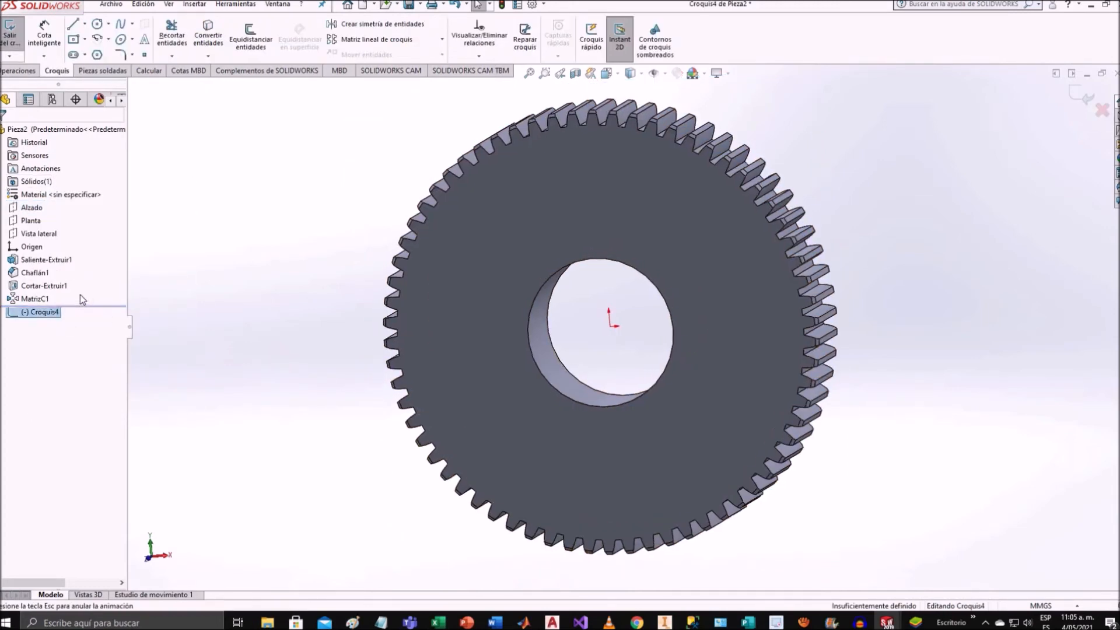
# Sketch two concentric circles centred on the origin, about 67 mm and about 94 mm in diameter.
pyautogui.click(98, 24)
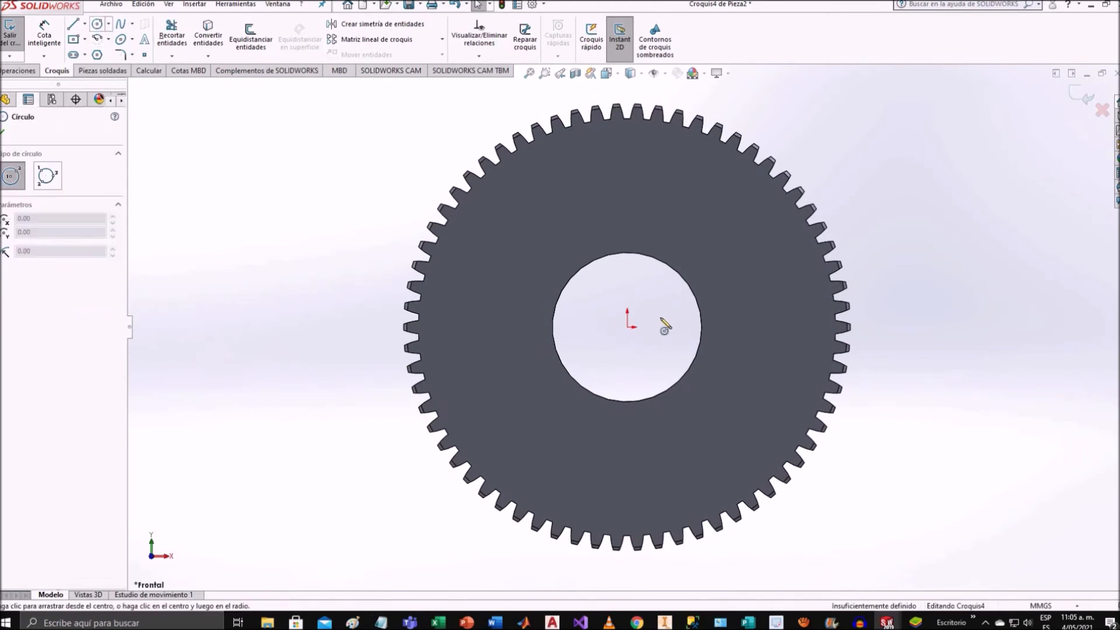
pyautogui.click(626, 331)
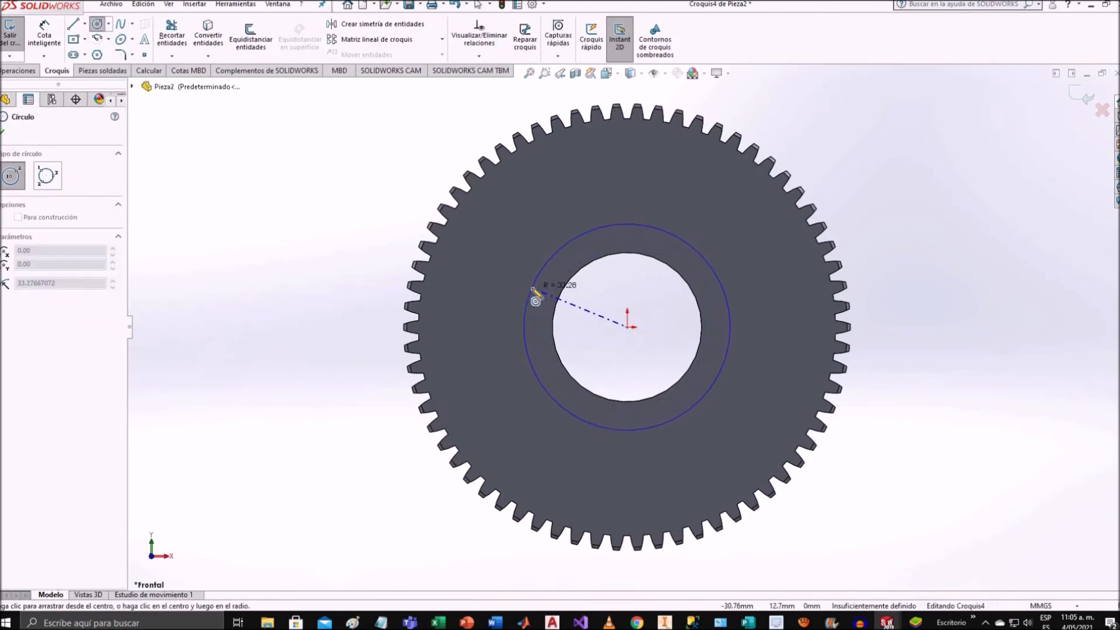
pyautogui.click(532, 293)
pyautogui.click(627, 327)
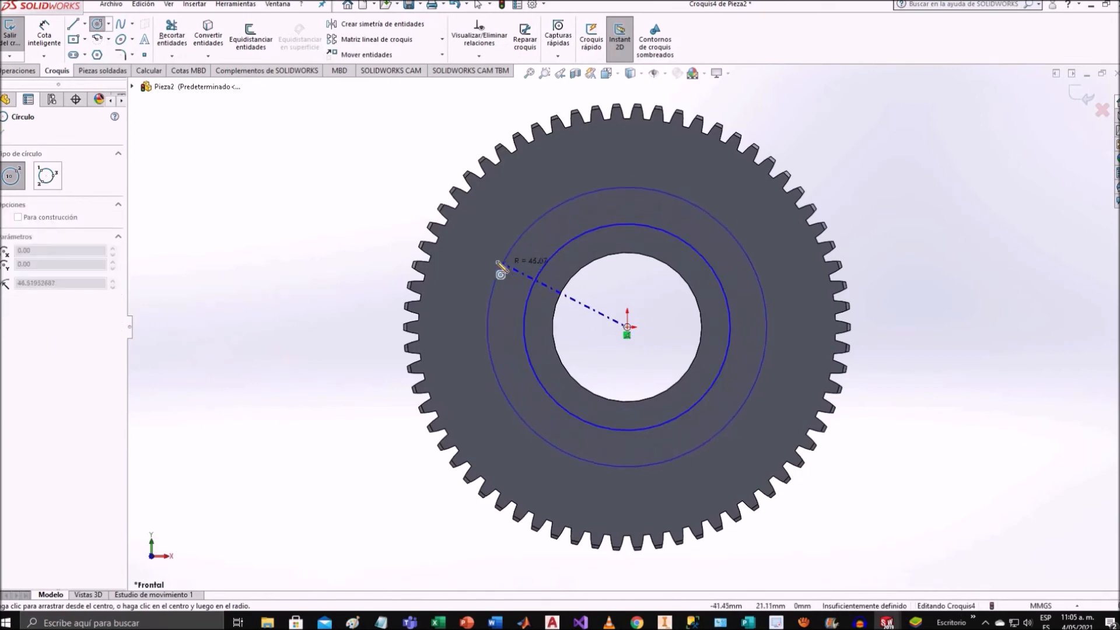
pyautogui.click(495, 265)
# Dimension the inner circle to a 48.16 mm diameter and the outer circle to 67.42 mm, closing the sketch when done.
pyautogui.click(45, 36)
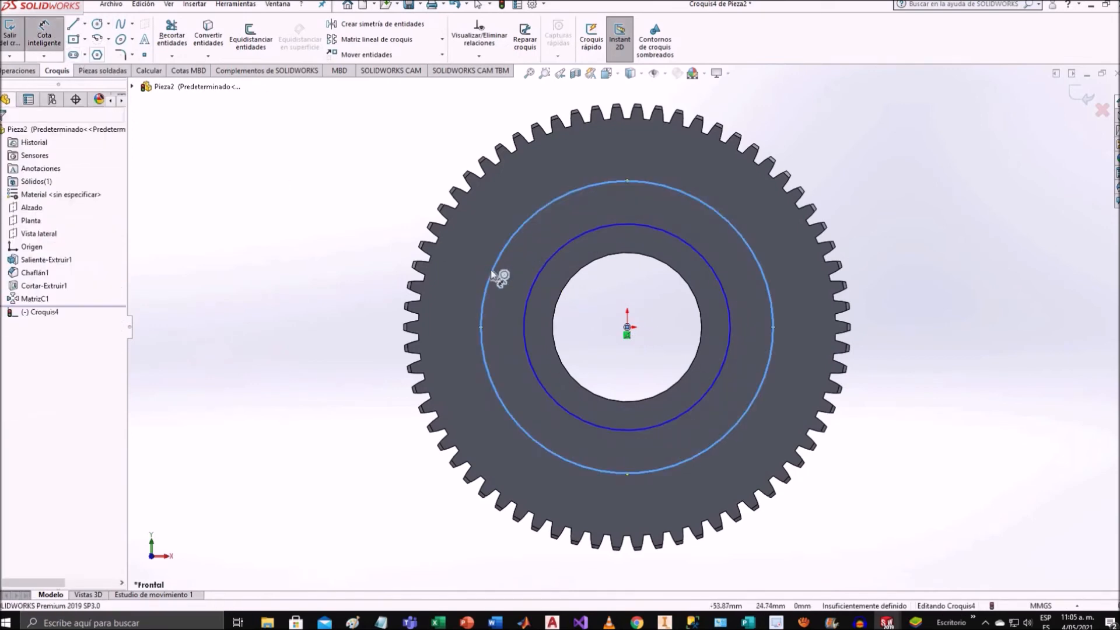
pyautogui.click(526, 302)
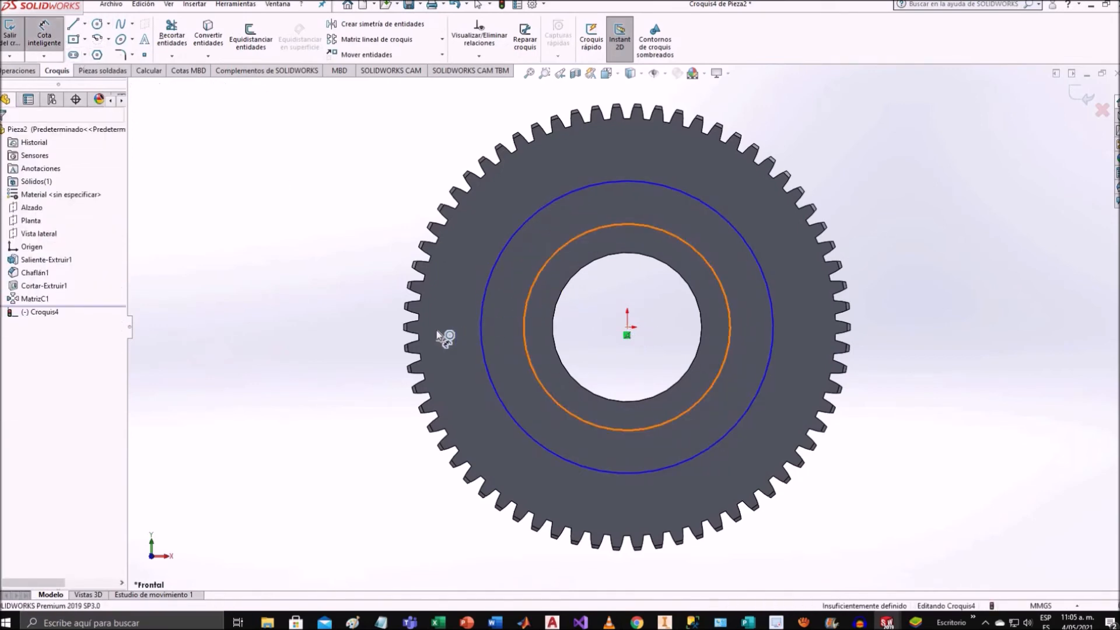
pyautogui.click(379, 327)
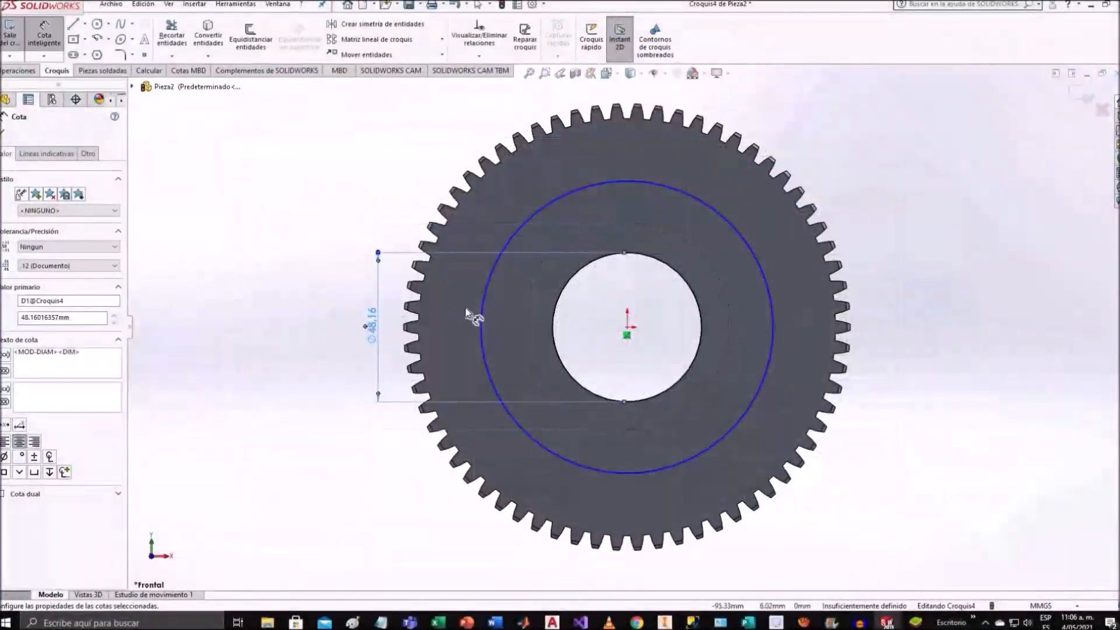
pyautogui.click(482, 318)
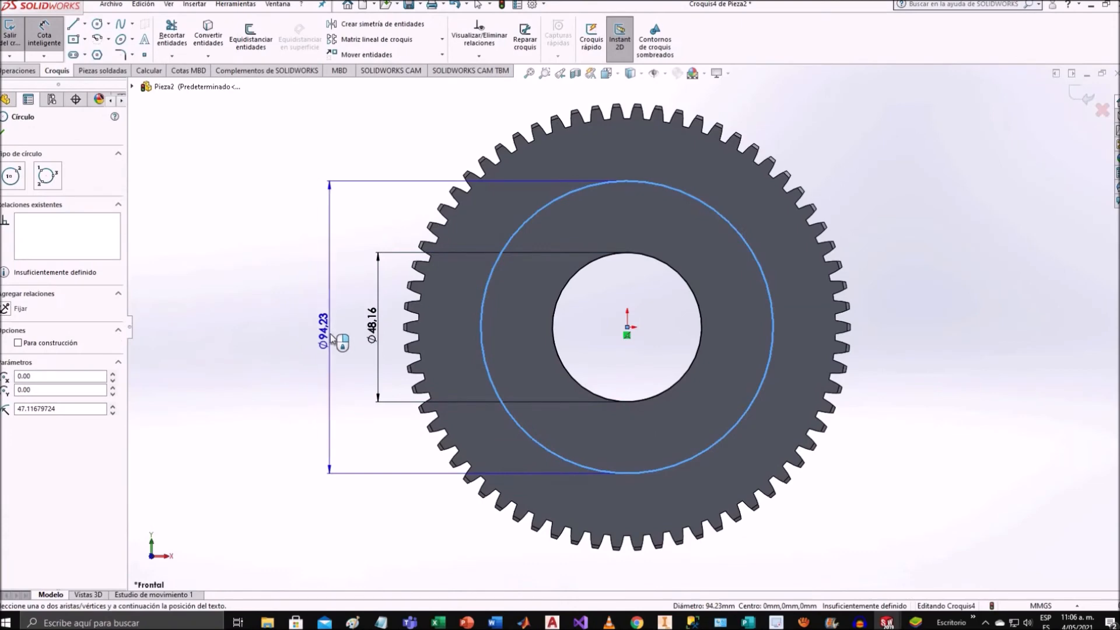
pyautogui.click(331, 340)
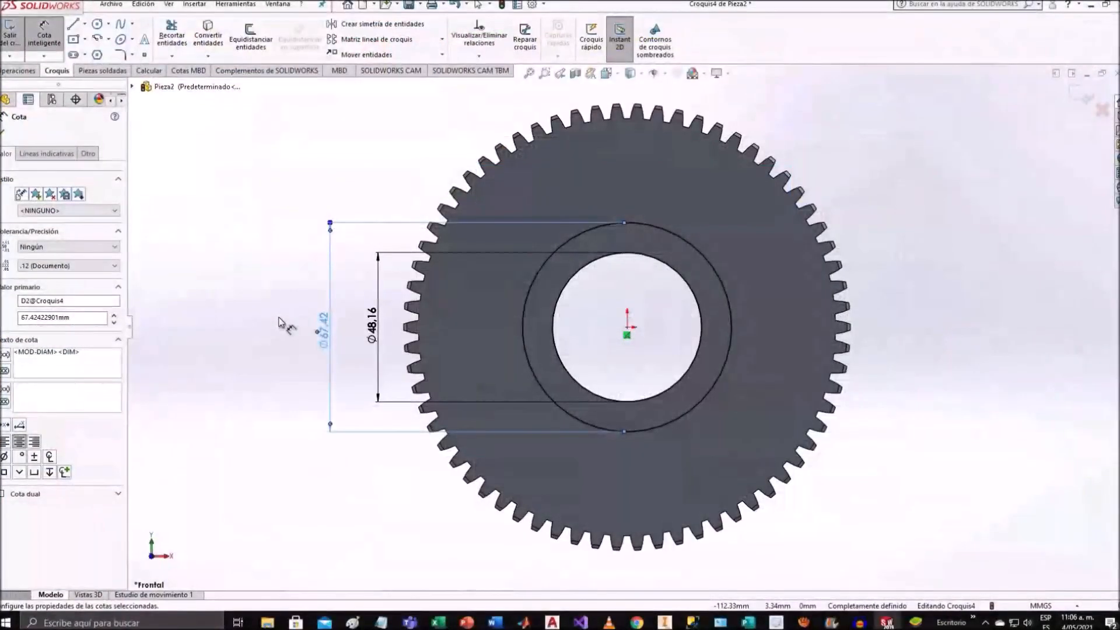
pyautogui.click(1087, 103)
pyautogui.click(1082, 100)
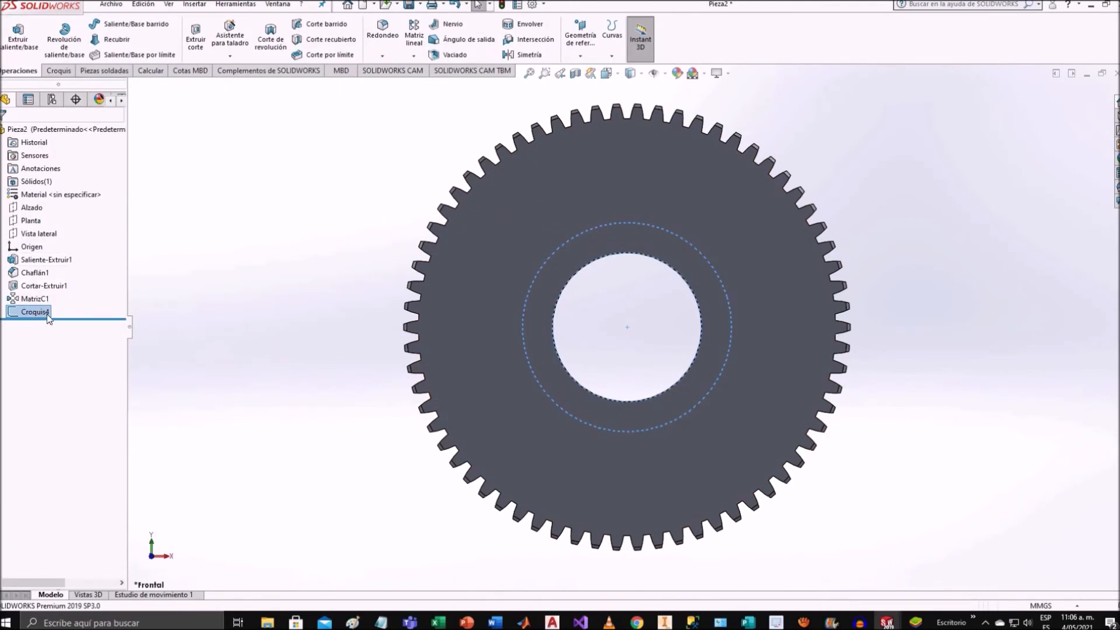
# Extrude the hub ring profile 28.8925 mm with the Plano medio end condition, merging the result with the gear.
pyautogui.click(25, 54)
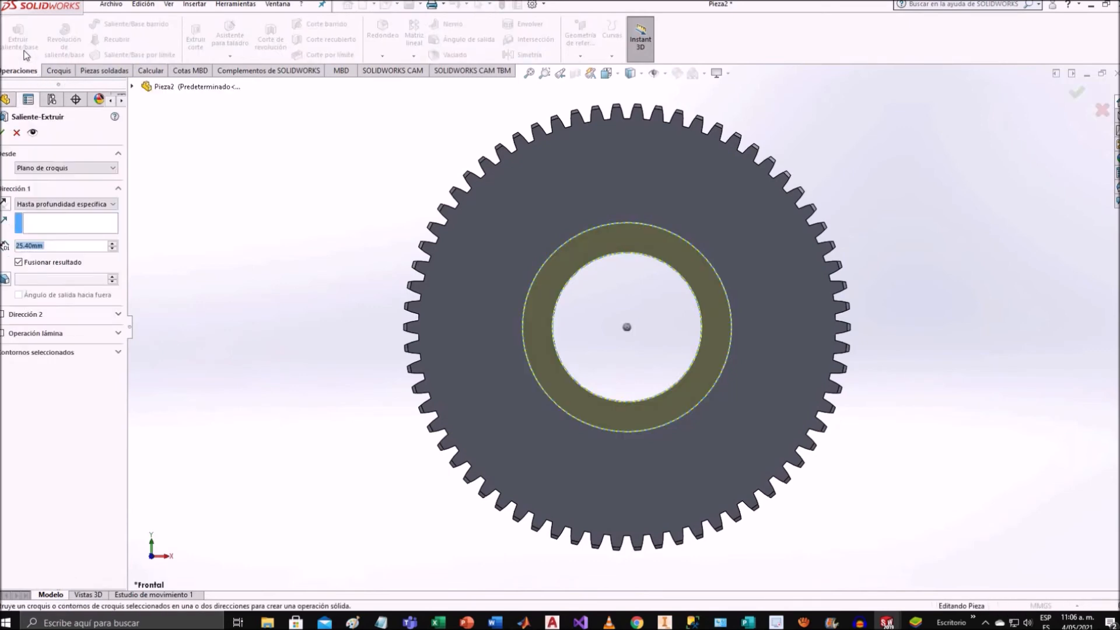
pyautogui.click(59, 204)
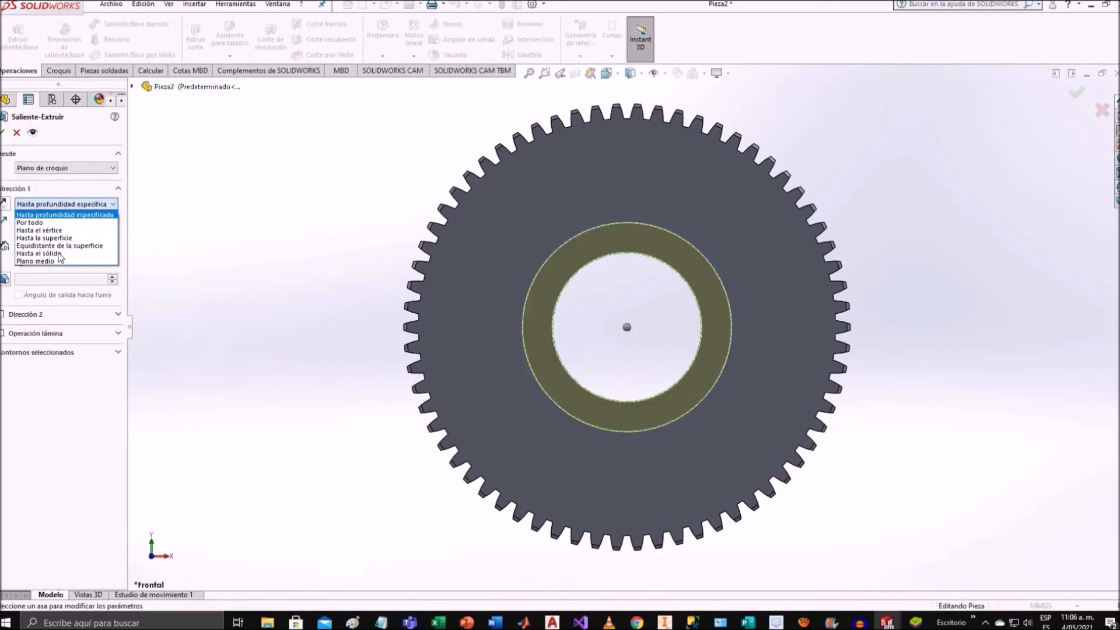
pyautogui.click(59, 267)
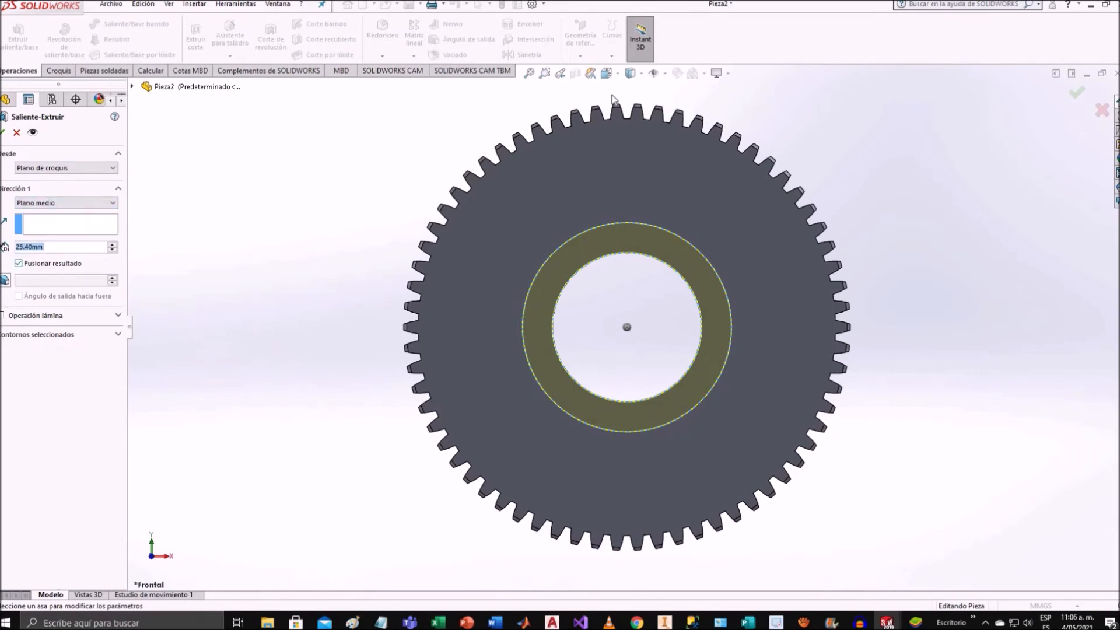
pyautogui.click(618, 78)
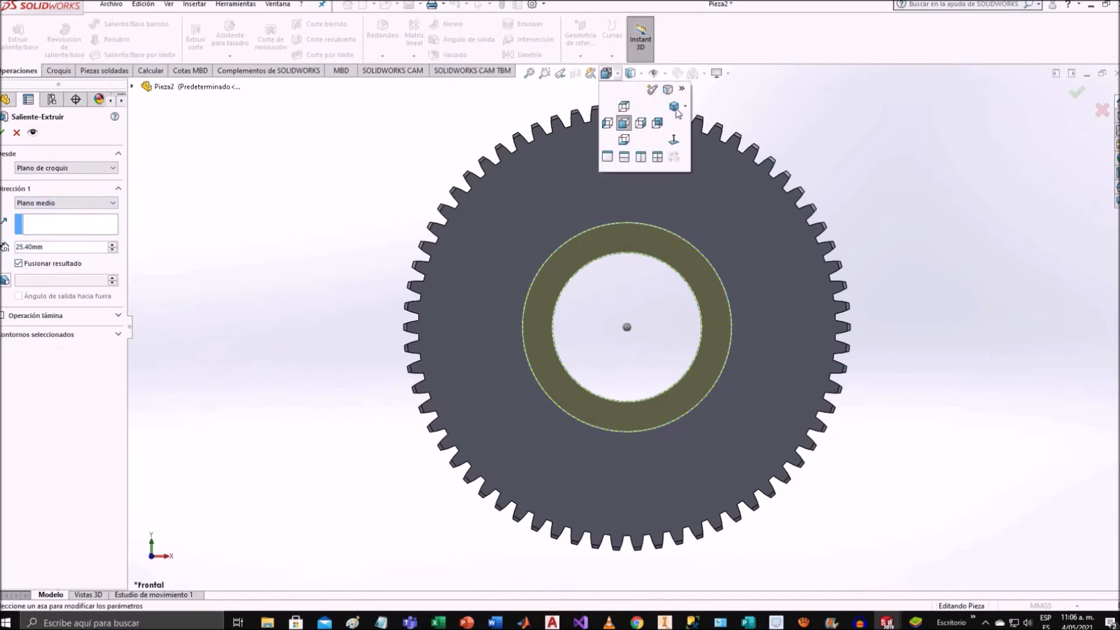
pyautogui.click(675, 108)
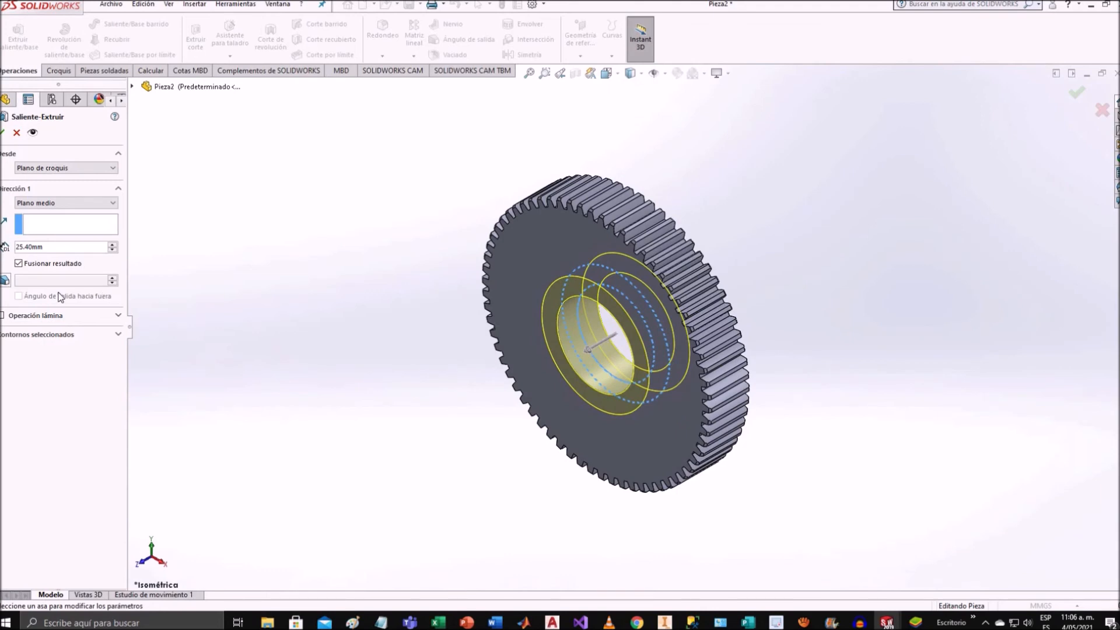
pyautogui.moveTo(47, 247); pyautogui.dragTo(17, 247)
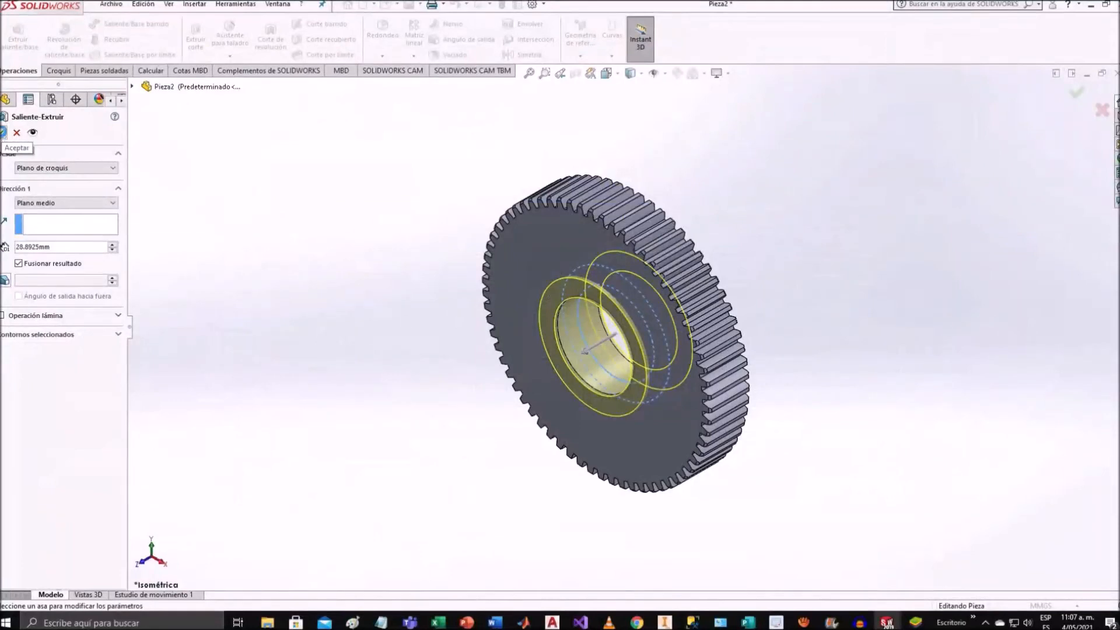
pyautogui.click(3, 133)
# Start a new sketch on the gear's flat front face around the hub and orient the view normal to it.
pyautogui.moveTo(280, 210); pyautogui.dragTo(376, 368, button='middle')
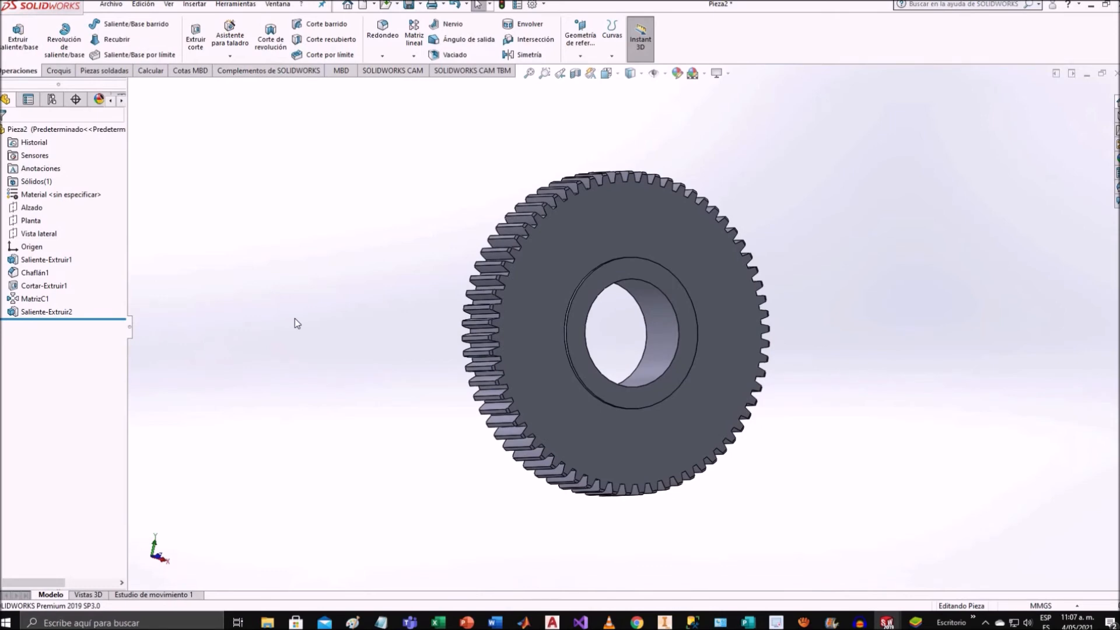
pyautogui.moveTo(342, 268); pyautogui.dragTo(275, 281, button='middle')
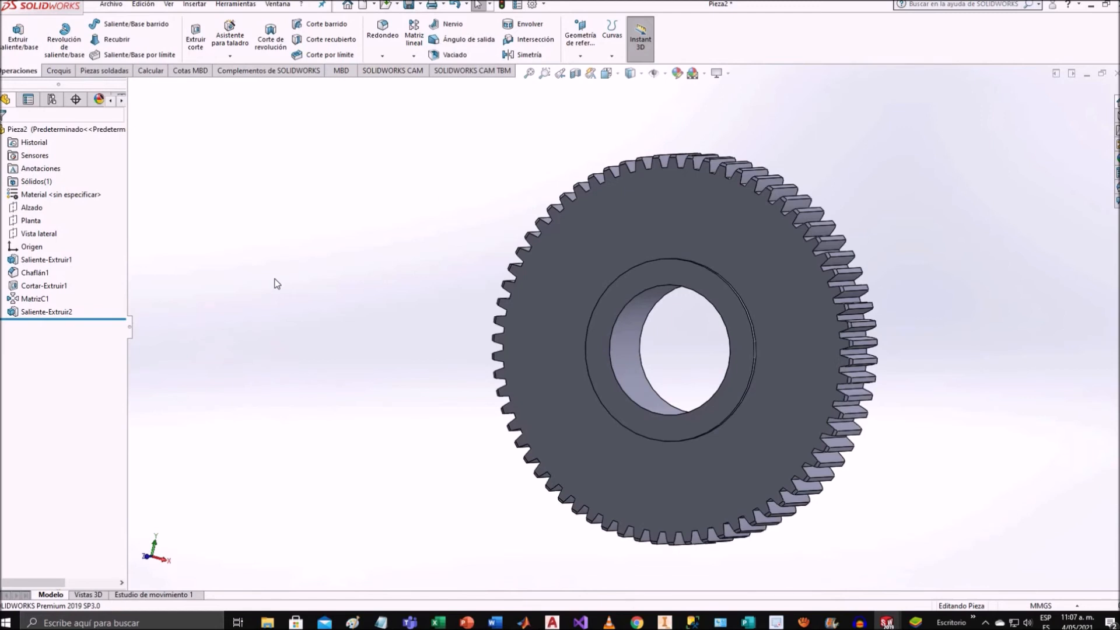
pyautogui.click(620, 219)
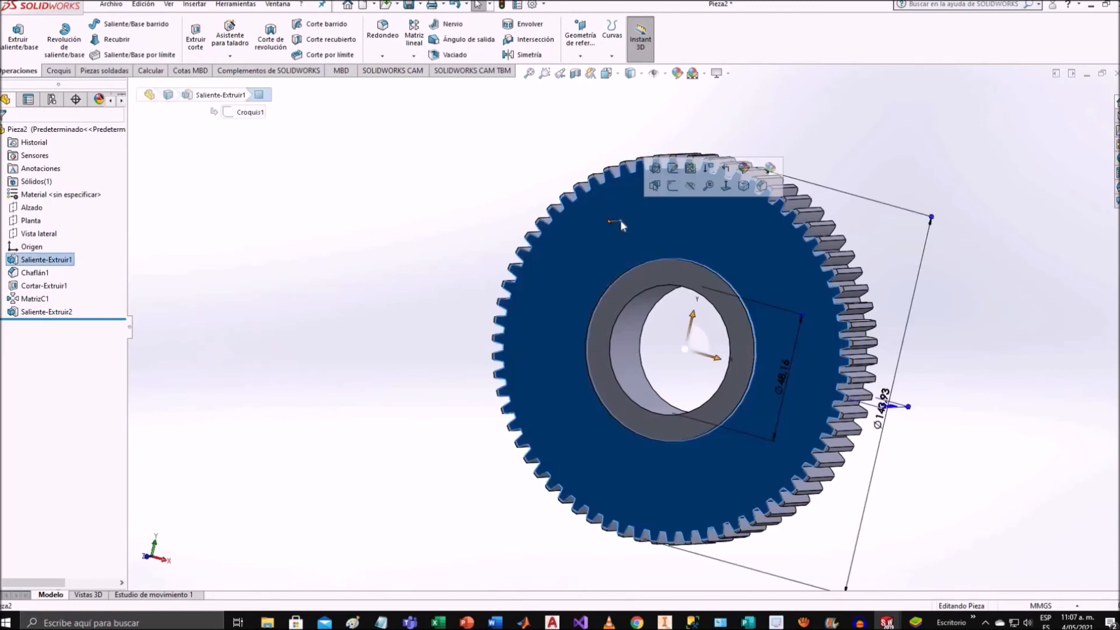
pyautogui.click(674, 186)
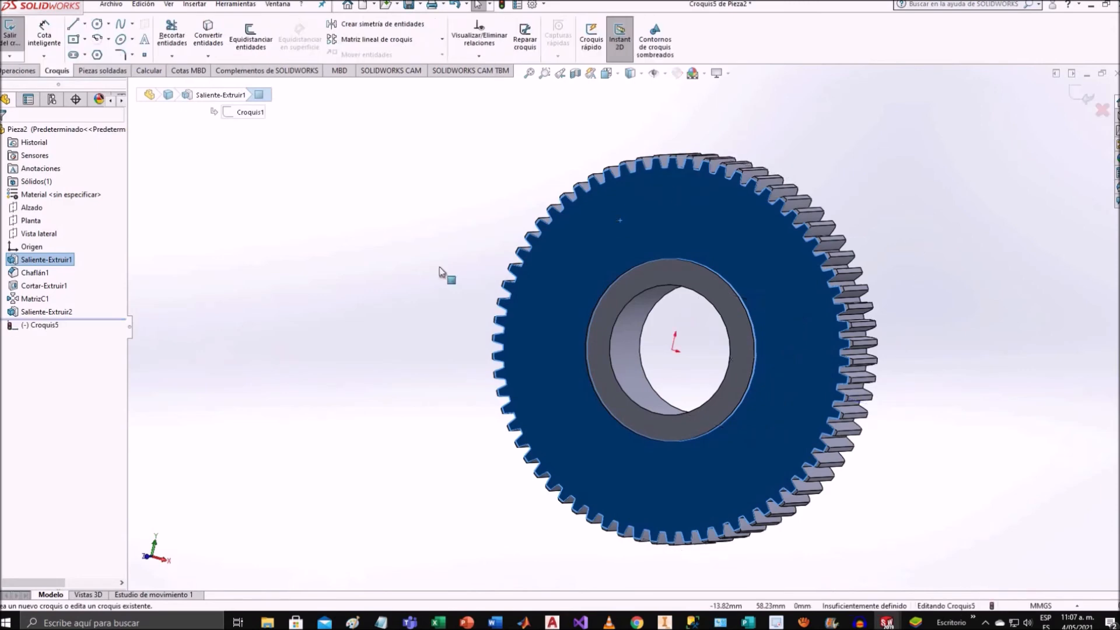
pyautogui.click(48, 326)
pyautogui.click(76, 310)
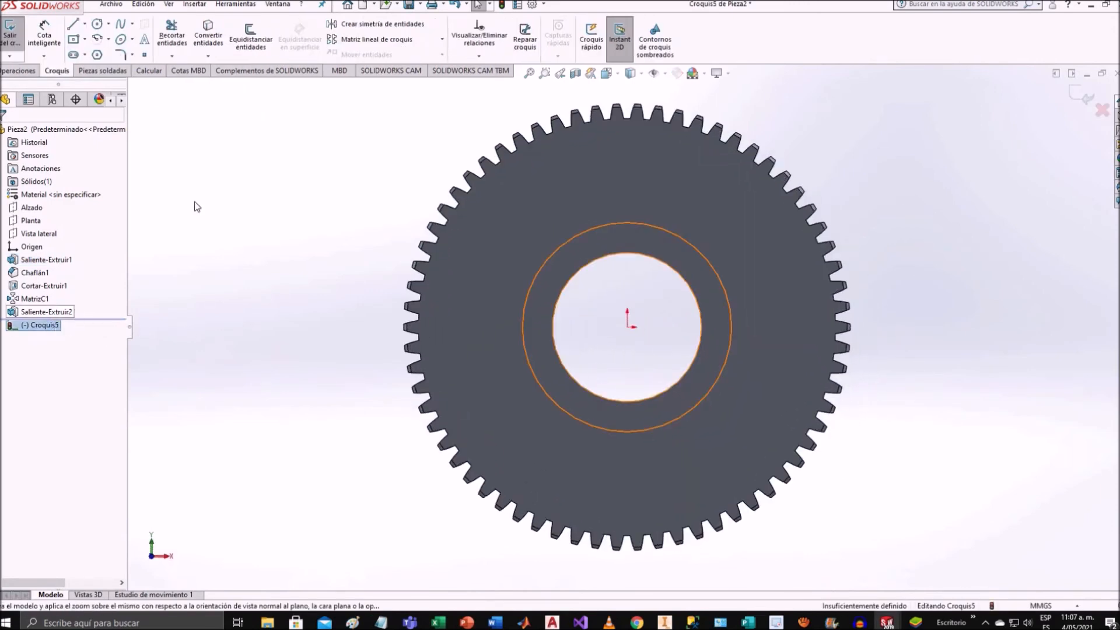
# Draw a circle centred on the origin between the hub and the teeth and set its diameter to 125.94 mm.
pyautogui.click(97, 24)
pyautogui.click(628, 326)
pyautogui.click(546, 188)
pyautogui.click(45, 35)
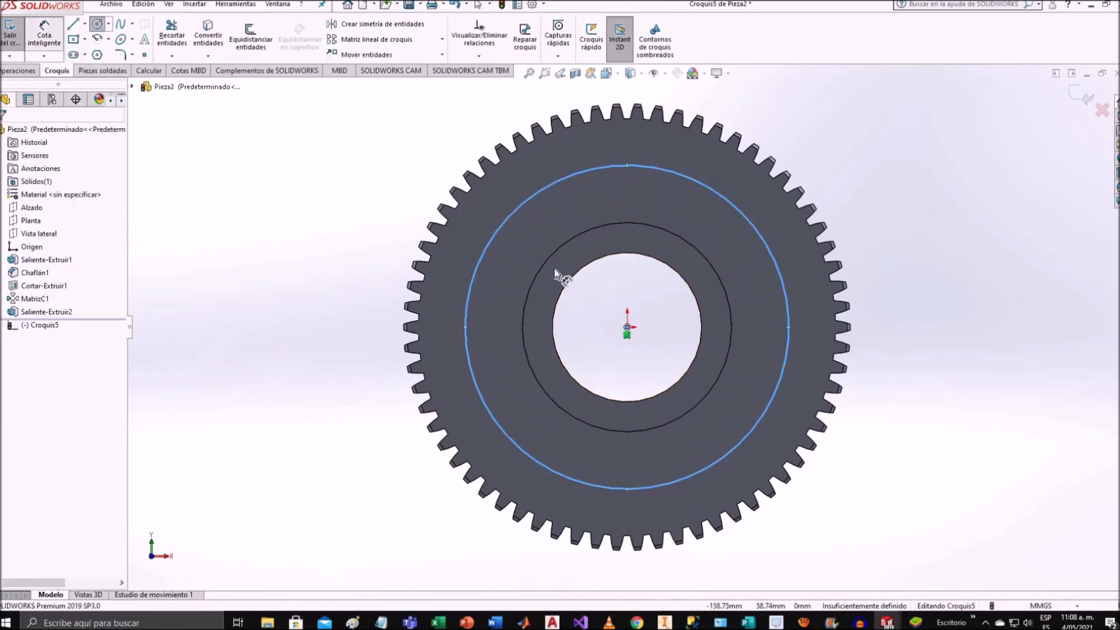
pyautogui.click(486, 251)
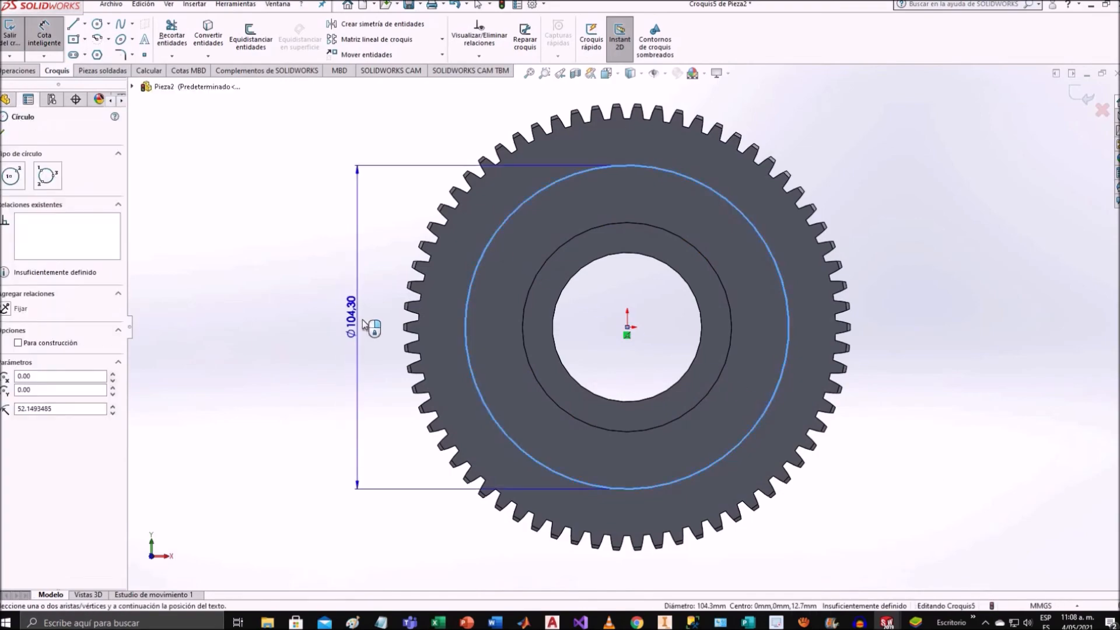
pyautogui.click(363, 325)
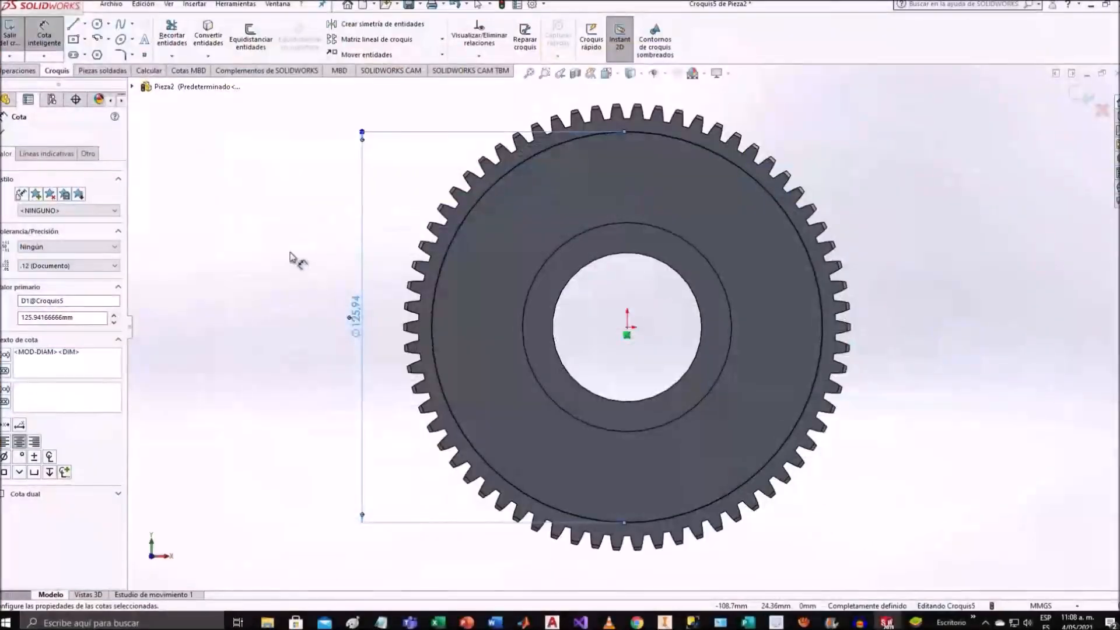
pyautogui.press('Escape')
# Convert the hub's outer circular edge into a sketch entity and exit the sketch.
pyautogui.click(563, 244)
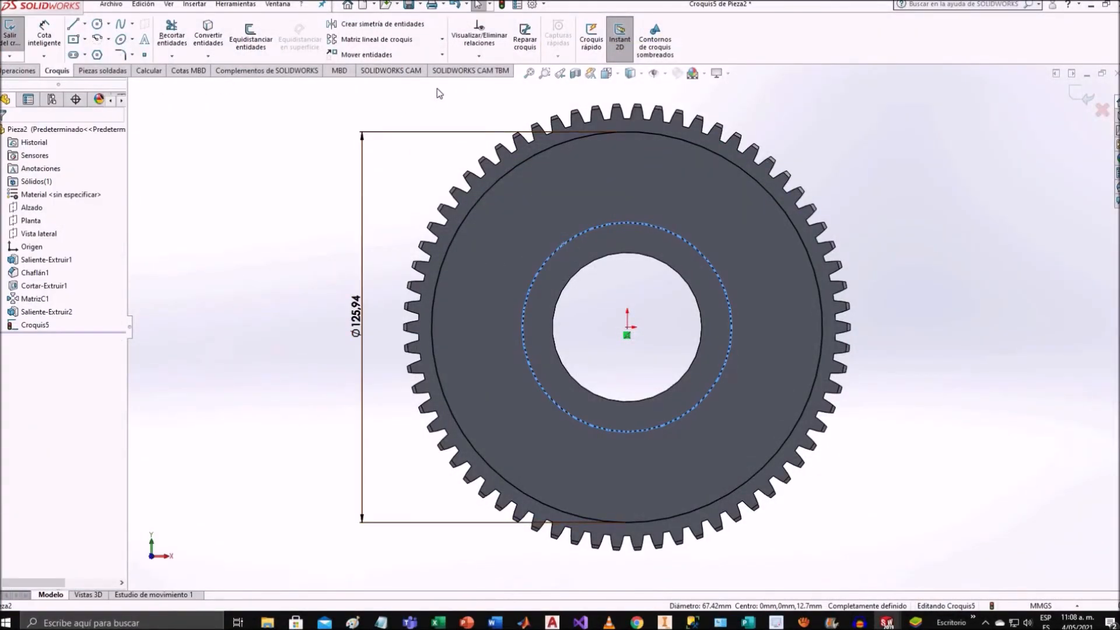
pyautogui.click(209, 57)
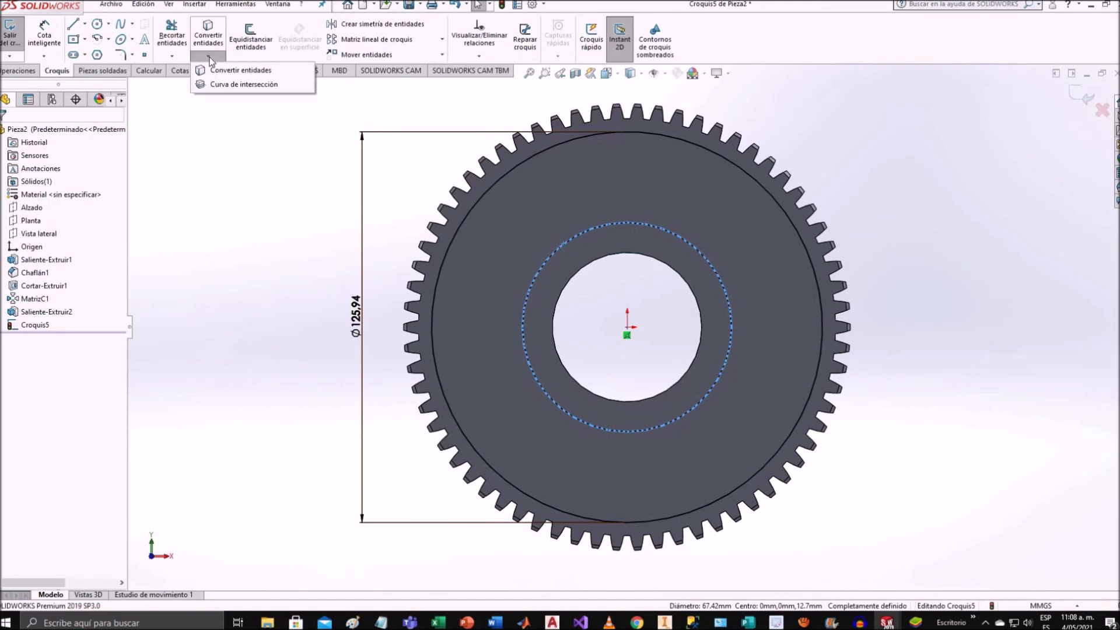
pyautogui.click(224, 71)
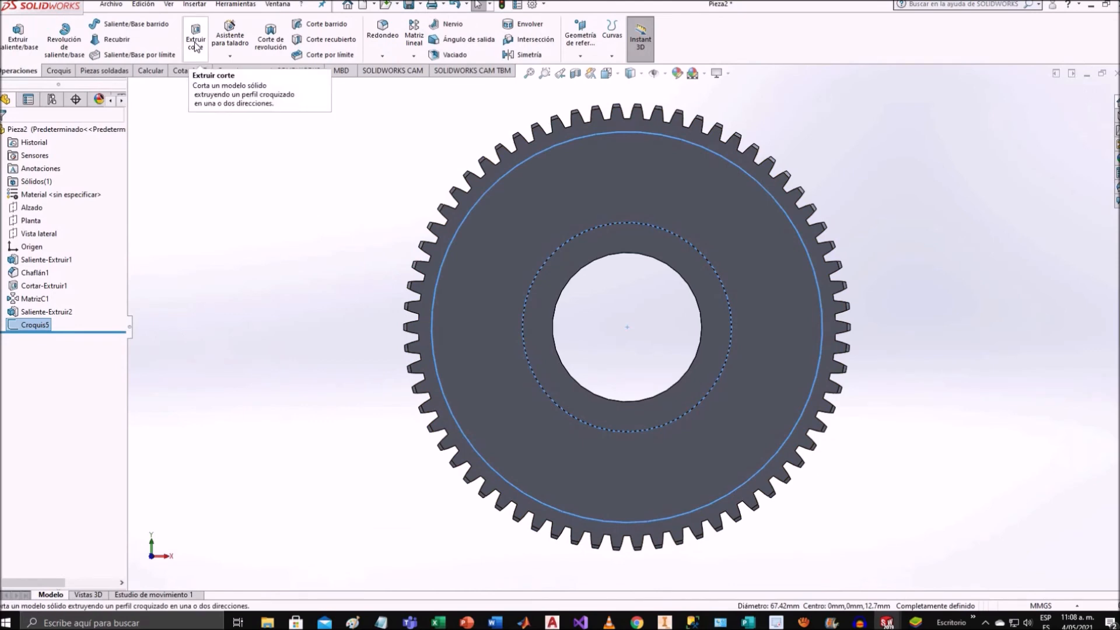
# Cut the ring between the hub and the 125.94 mm circle to a depth of 9.525 mm with an extruded cut.
pyautogui.click(196, 47)
pyautogui.moveTo(222, 145); pyautogui.dragTo(219, 147, button='middle')
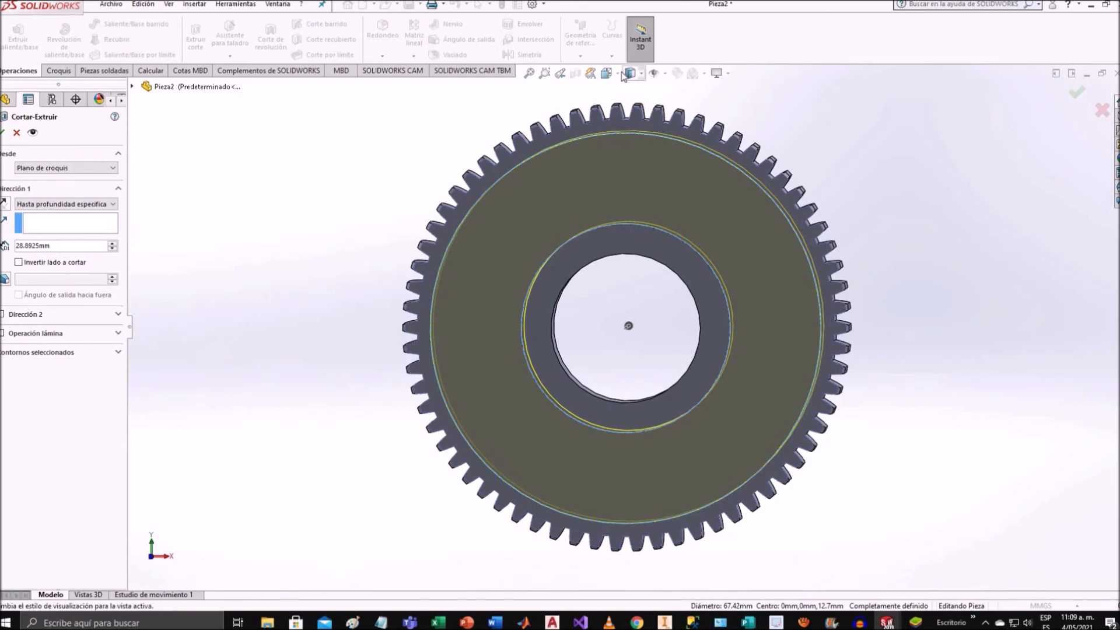
pyautogui.click(630, 73)
pyautogui.click(674, 109)
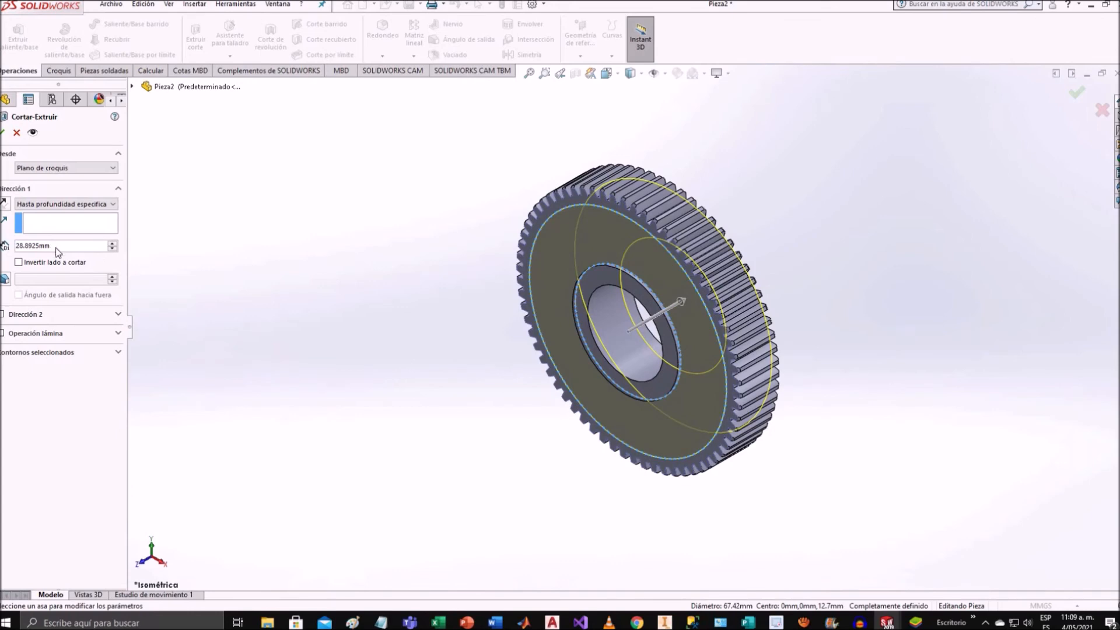
pyautogui.moveTo(58, 247); pyautogui.dragTo(9, 243)
pyautogui.write('9,')
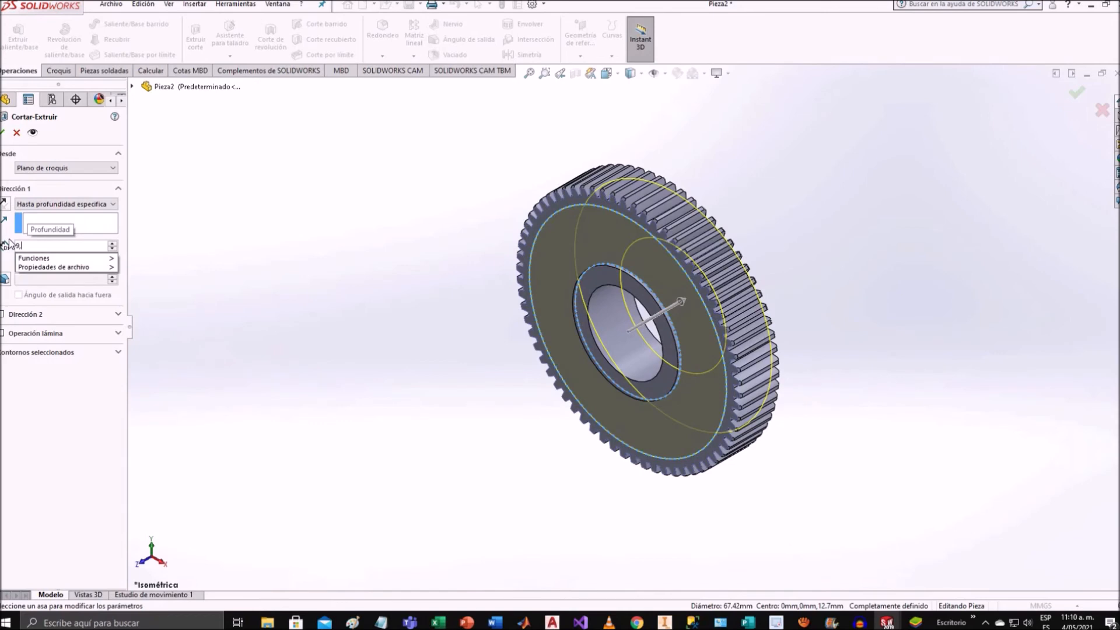
pyautogui.write('525')
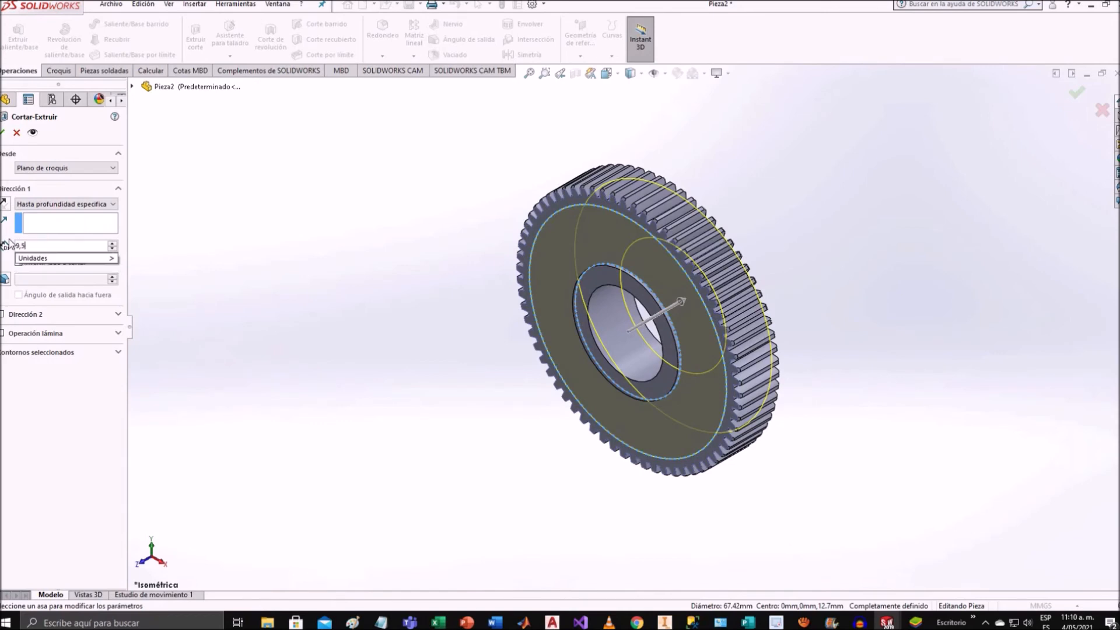
pyautogui.press('Return')
pyautogui.click(4, 132)
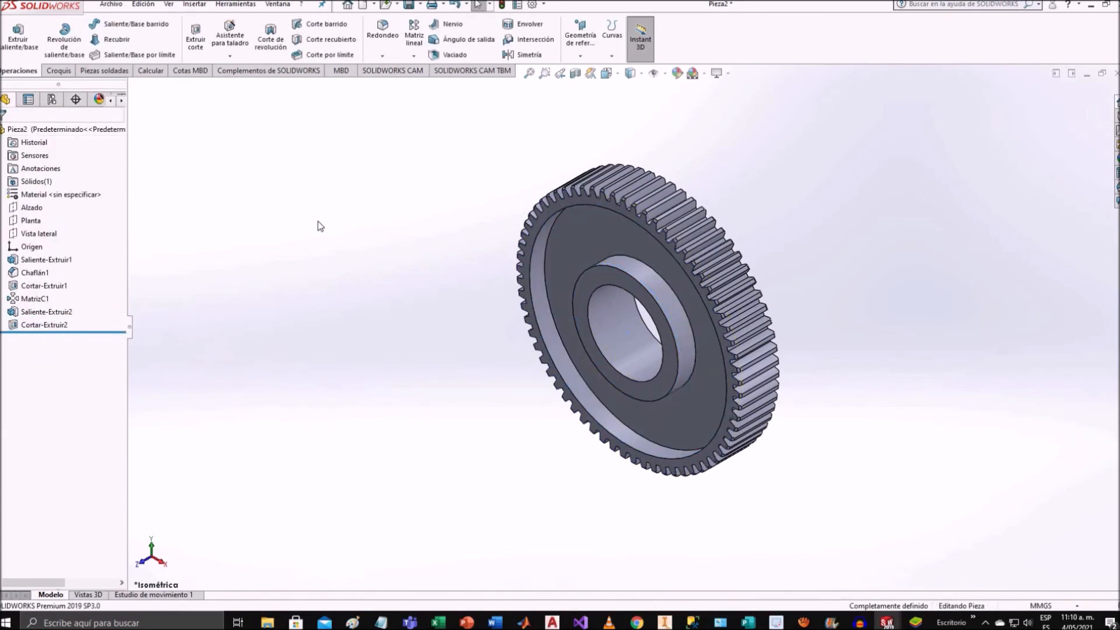
# Start a new sketch on the gear's flat side face opposite the annular recess.
pyautogui.moveTo(388, 200); pyautogui.dragTo(335, 143, button='middle')
pyautogui.scroll(1, 611, 316)
pyautogui.scroll(-3, 612, 318)
pyautogui.moveTo(648, 325); pyautogui.dragTo(618, 338, button='middle')
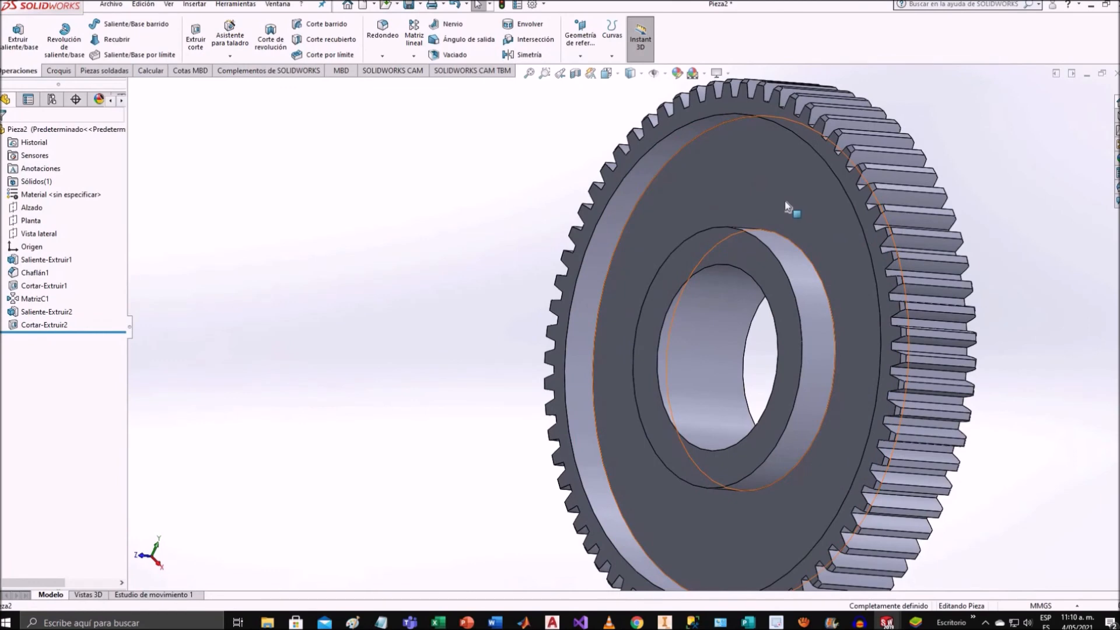
pyautogui.moveTo(790, 195); pyautogui.dragTo(815, 187, button='middle')
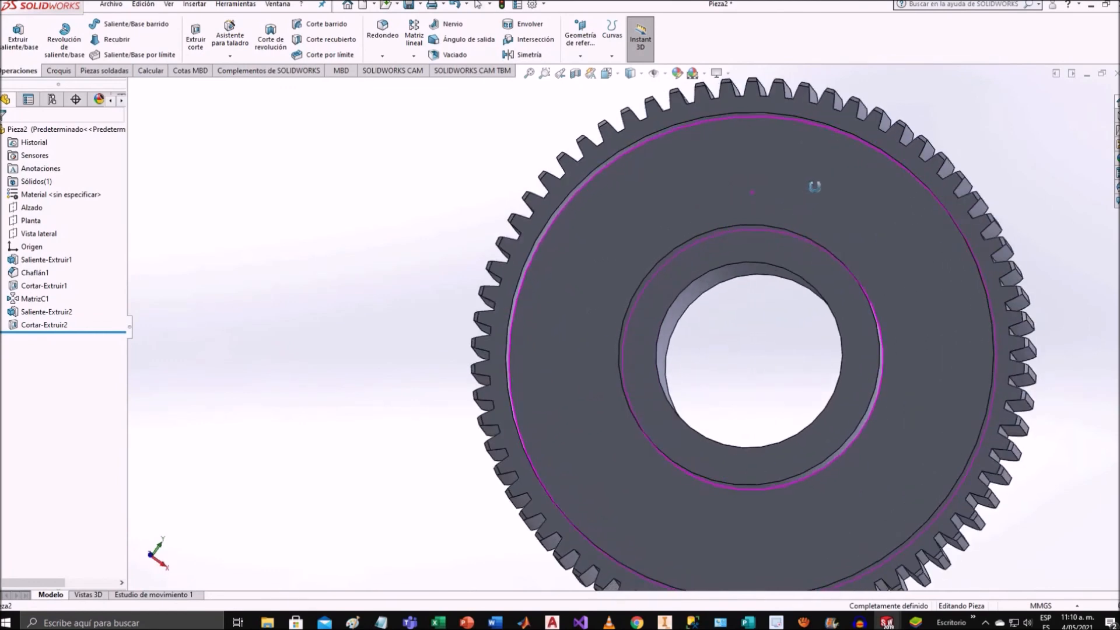
pyautogui.moveTo(805, 195); pyautogui.dragTo(559, 215, button='middle')
pyautogui.scroll(5, 559, 215)
pyautogui.moveTo(778, 300); pyautogui.dragTo(730, 278, button='middle')
pyautogui.rightClick(728, 270)
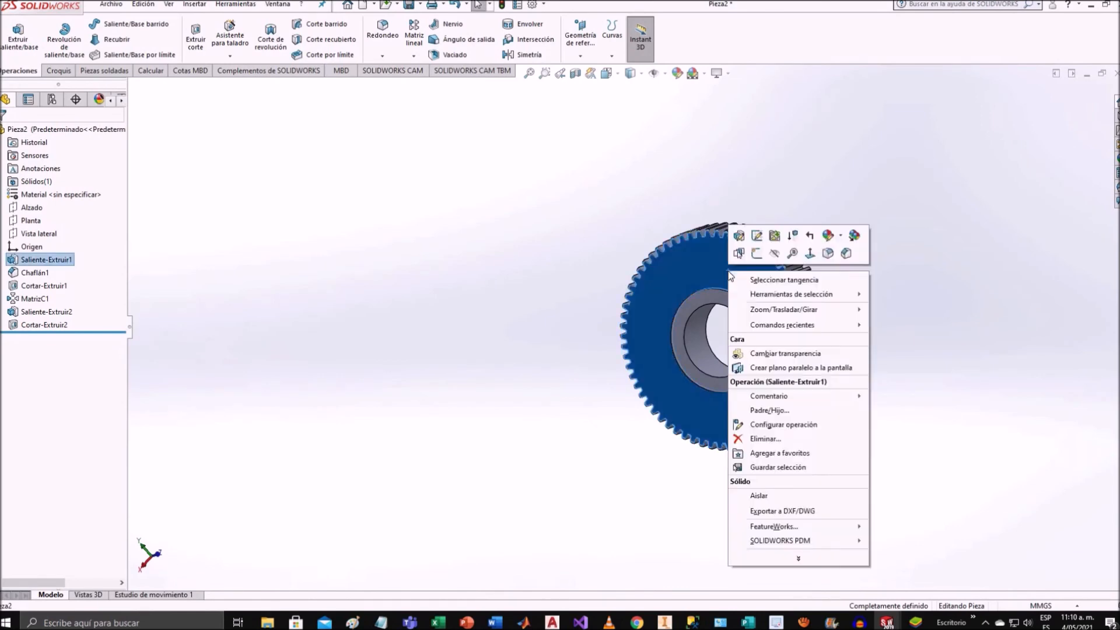
pyautogui.click(756, 254)
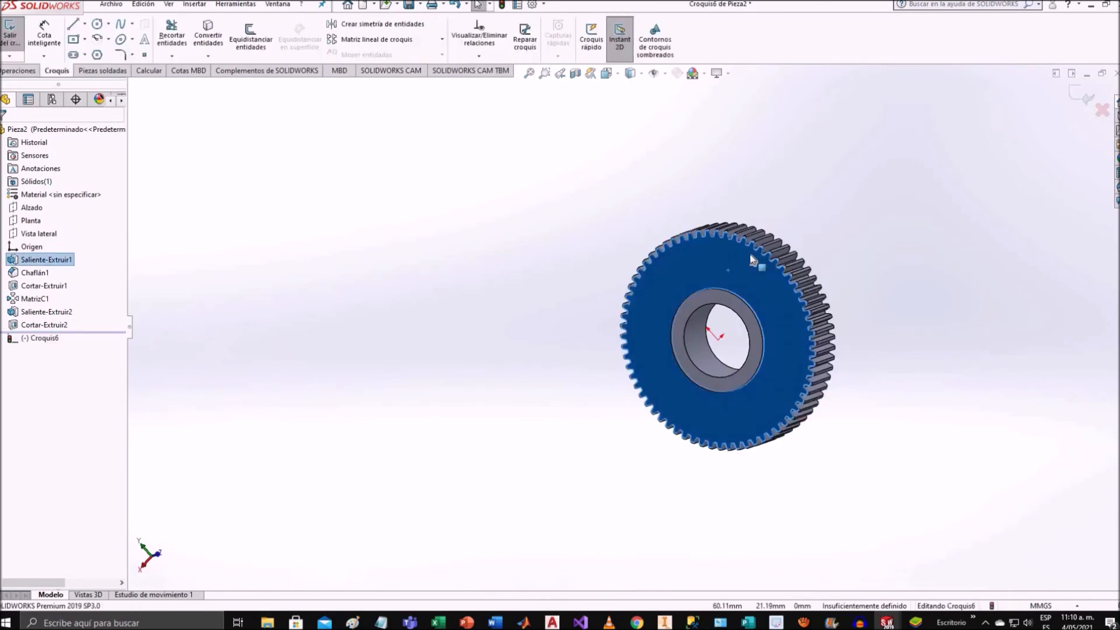
# Sketch a circle centred on the origin between the hub and the teeth and set its diameter to 125.94 mm.
pyautogui.click(36, 338)
pyautogui.click(64, 322)
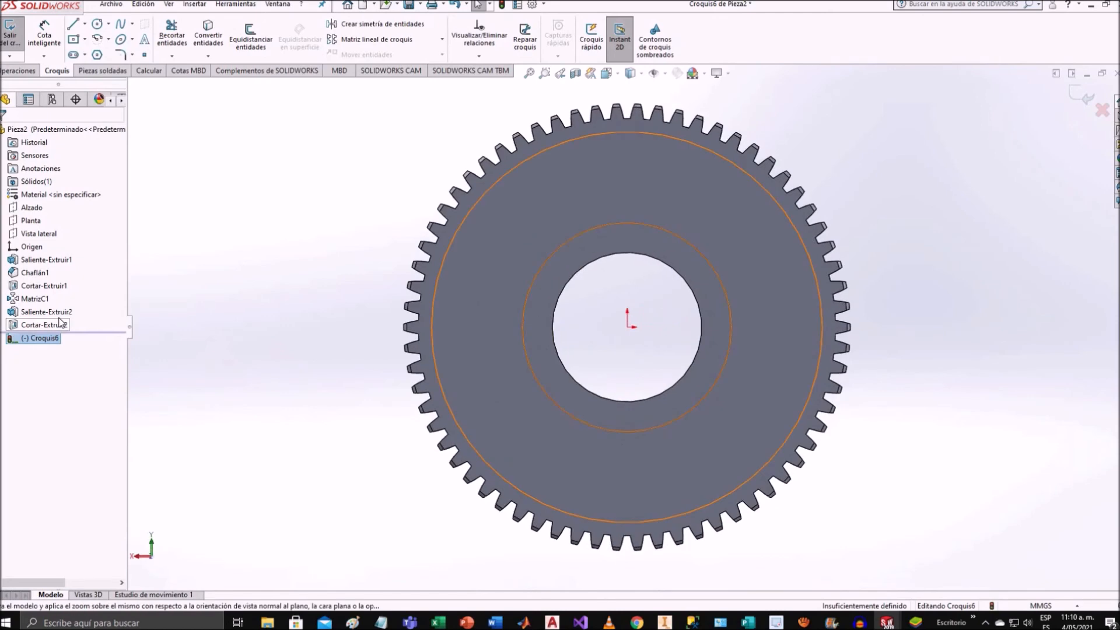
pyautogui.click(97, 24)
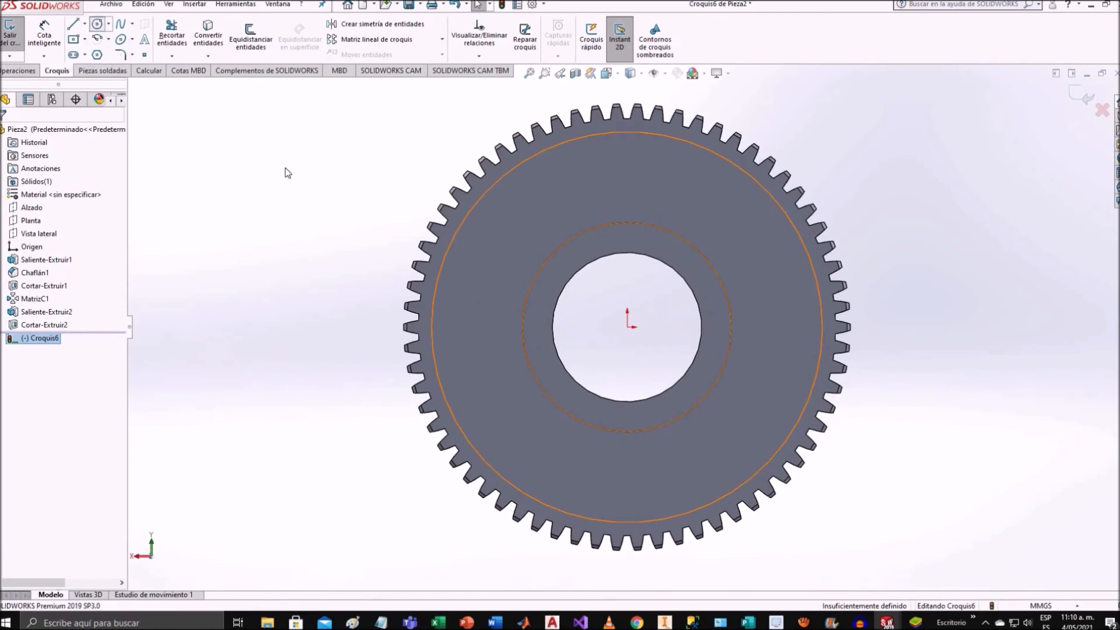
pyautogui.click(628, 327)
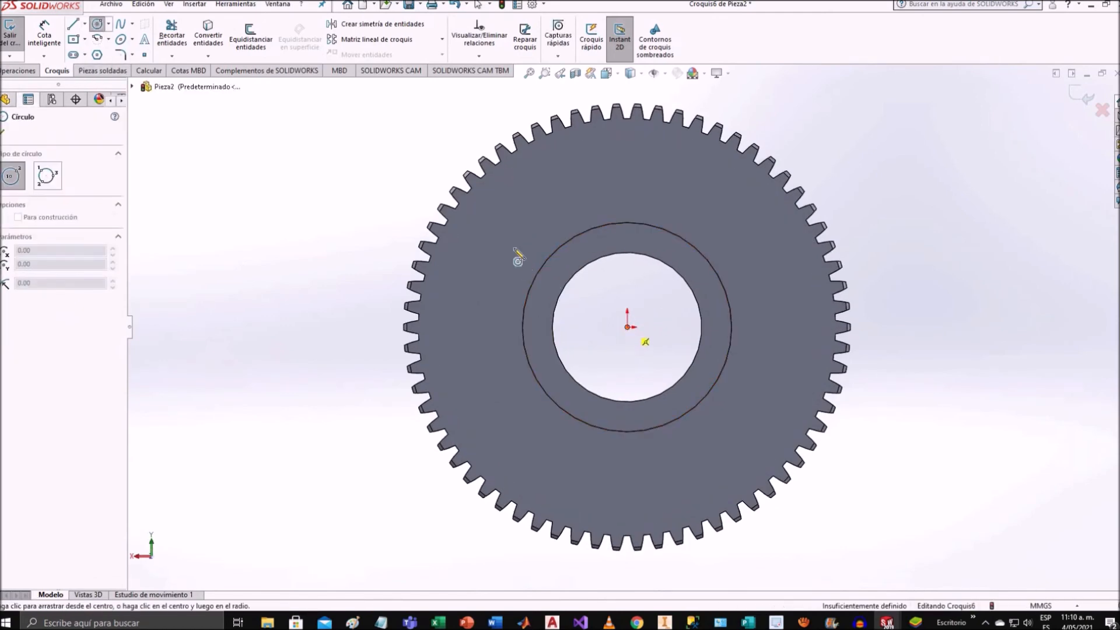
pyautogui.click(515, 208)
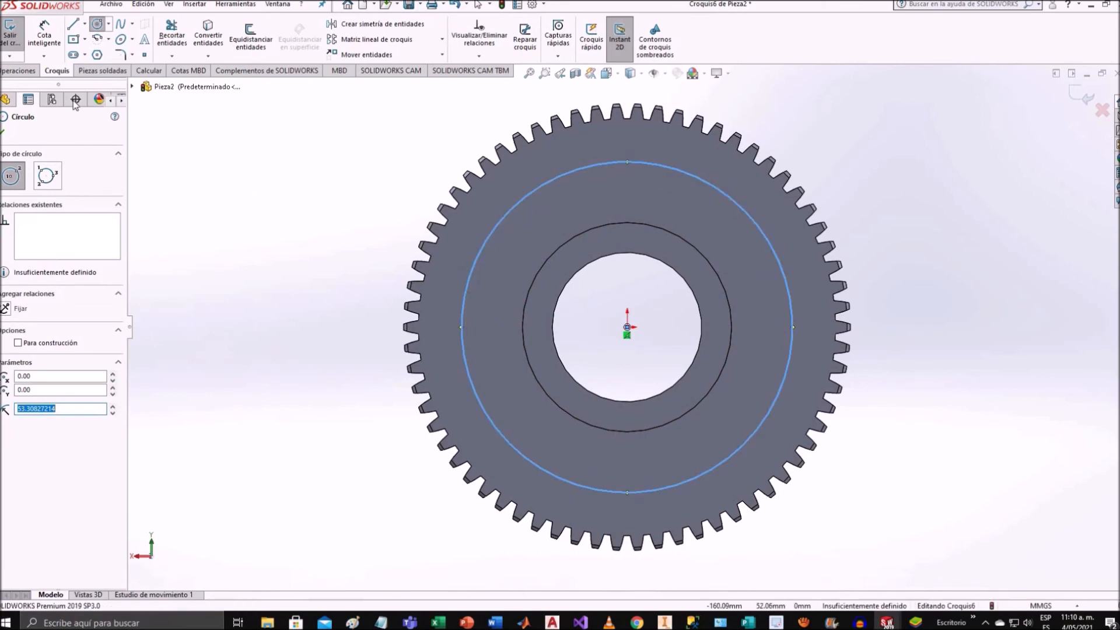
pyautogui.click(50, 47)
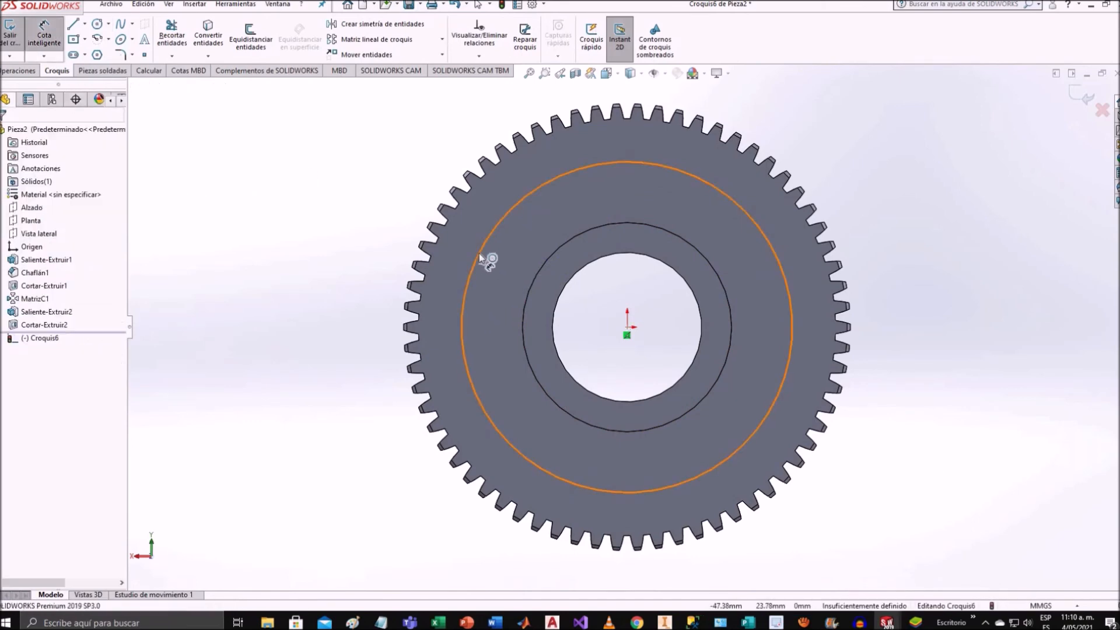
pyautogui.click(462, 293)
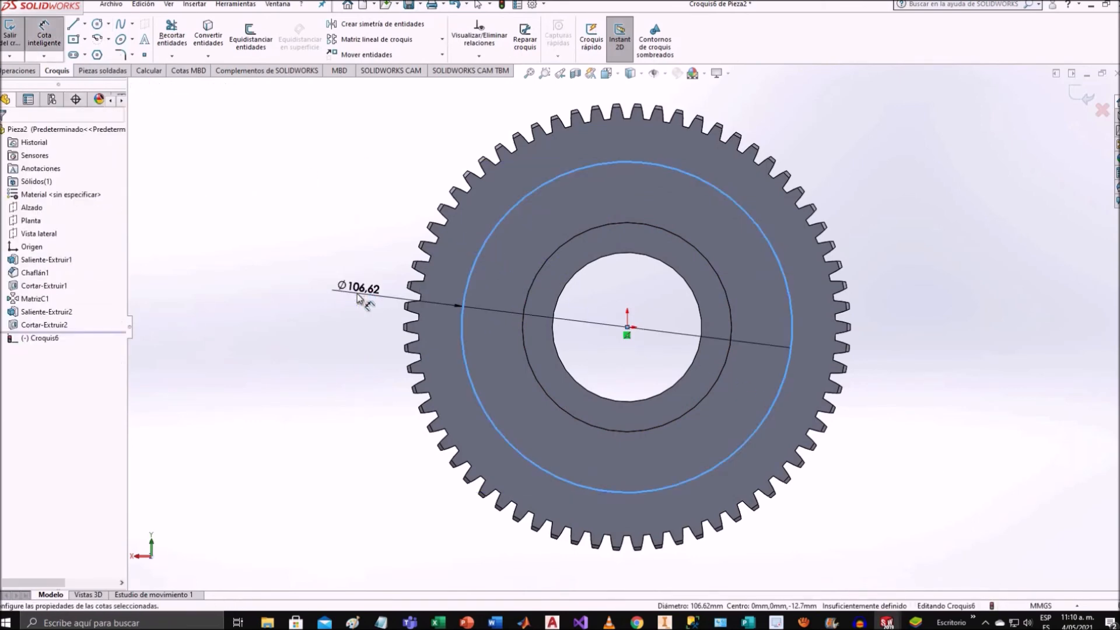
pyautogui.click(357, 293)
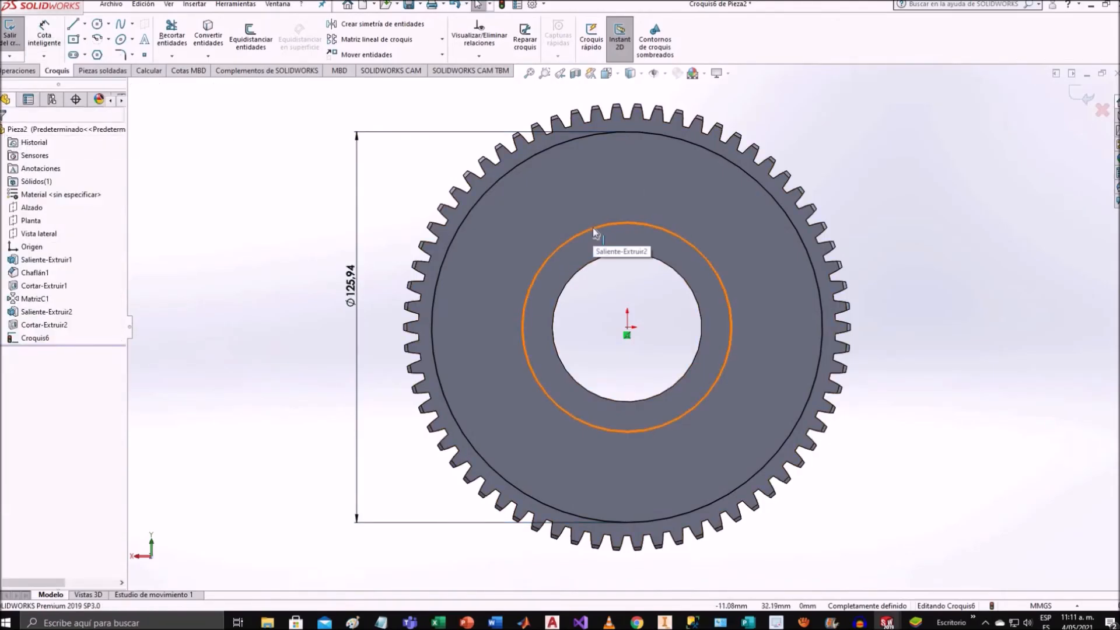
# Convert the hub's outer circular edge on this face into a sketch entity and exit the sketch.
pyautogui.click(592, 227)
pyautogui.click(211, 57)
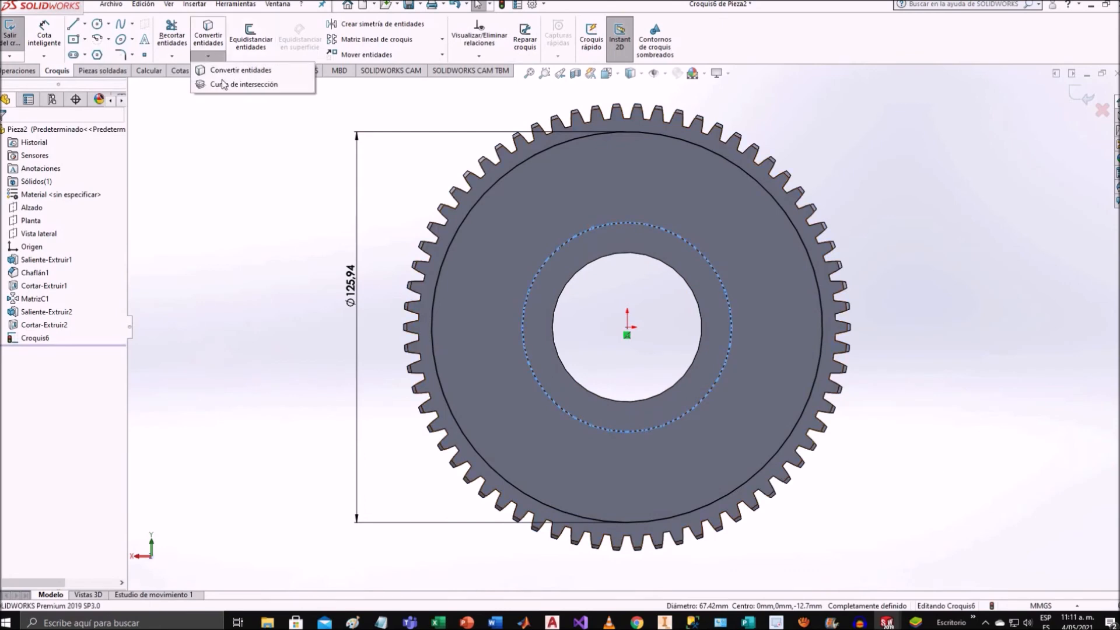
pyautogui.click(239, 69)
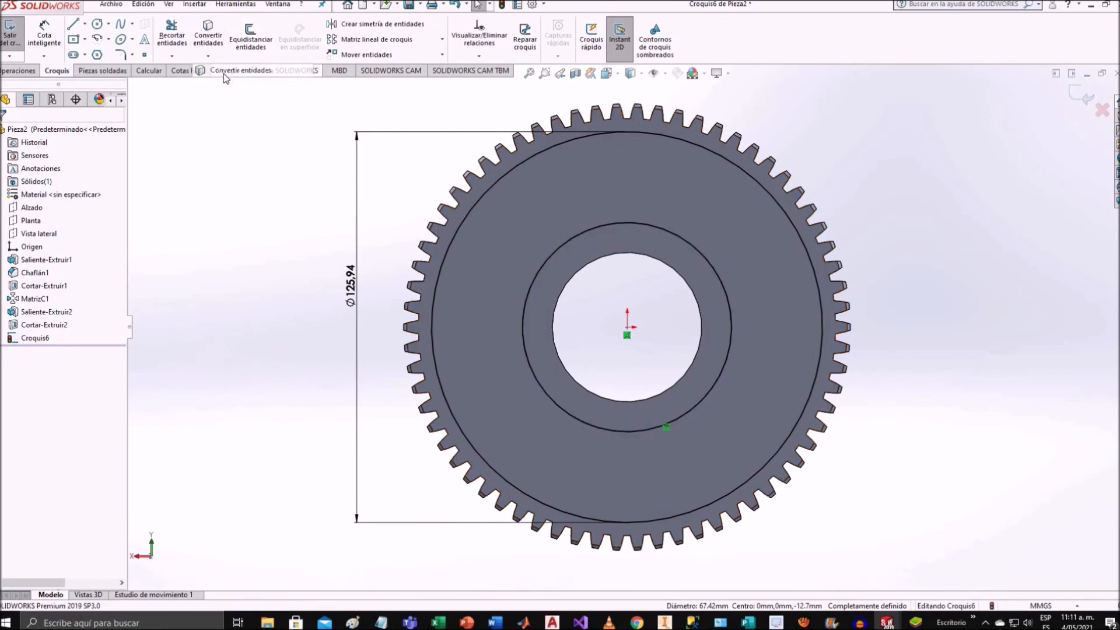
pyautogui.click(1084, 97)
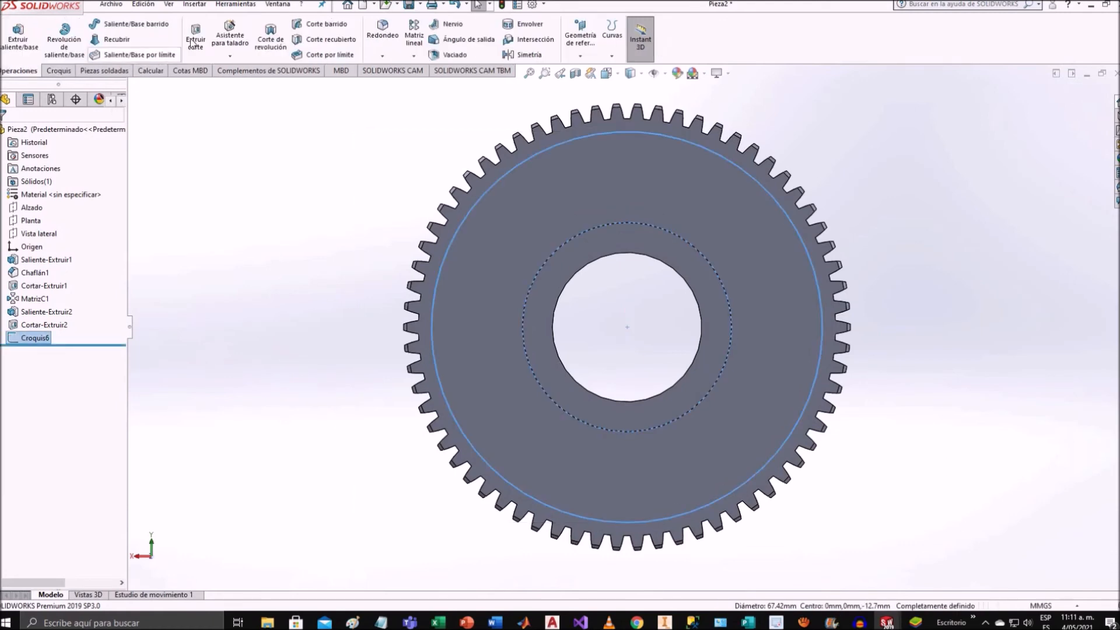
# Cut the ring between the hub and the rim on this second face to a depth of 9.525 mm with an extruded cut.
pyautogui.click(196, 45)
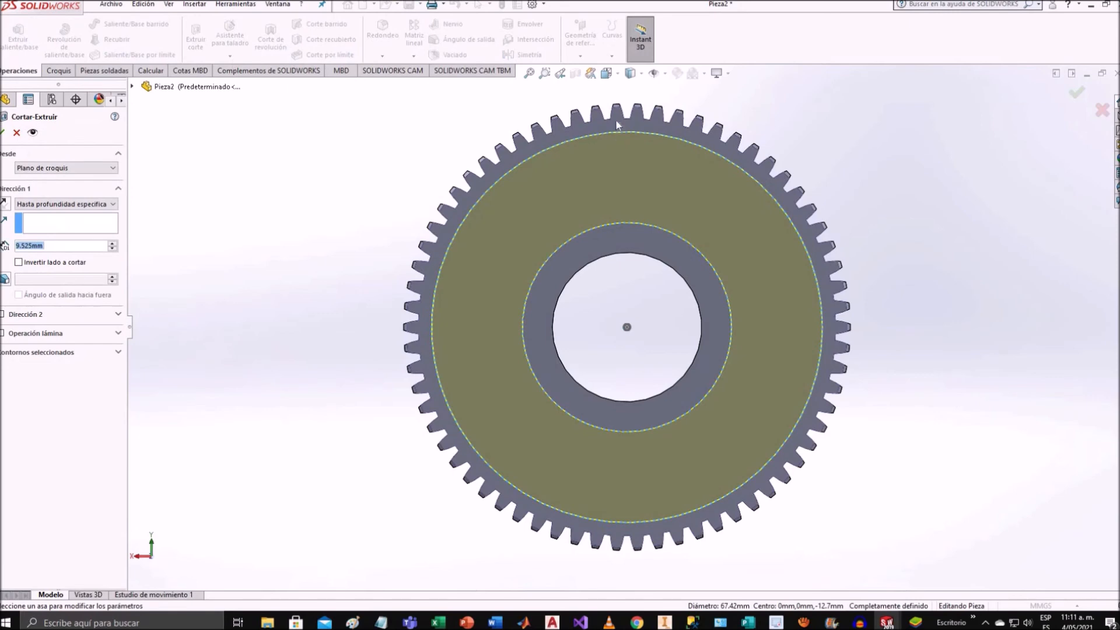
pyautogui.click(617, 73)
pyautogui.click(674, 106)
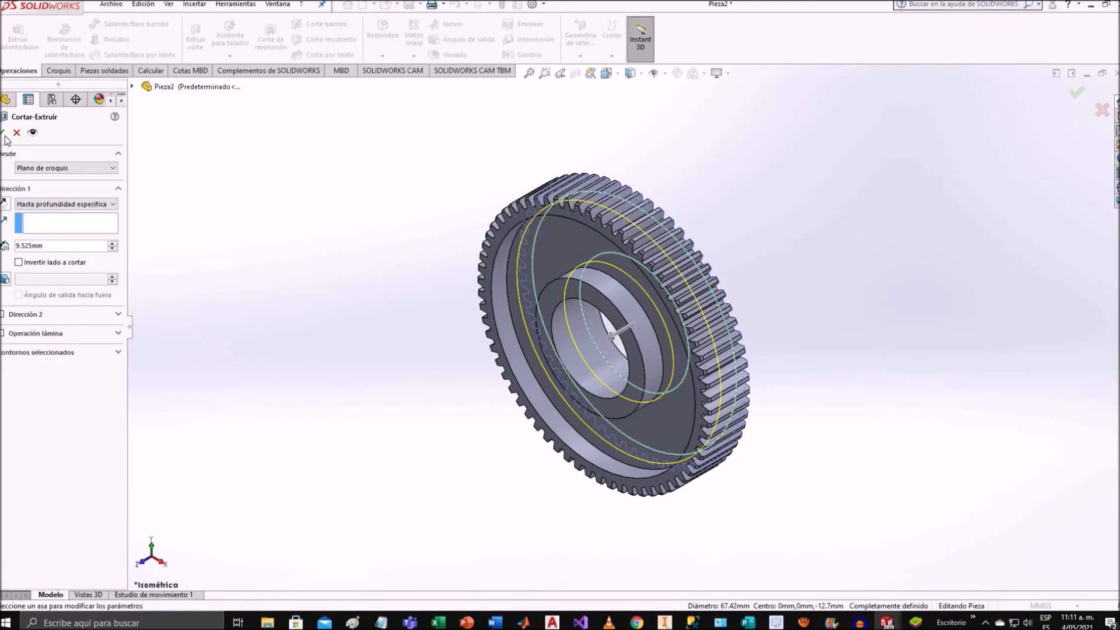
pyautogui.click(3, 134)
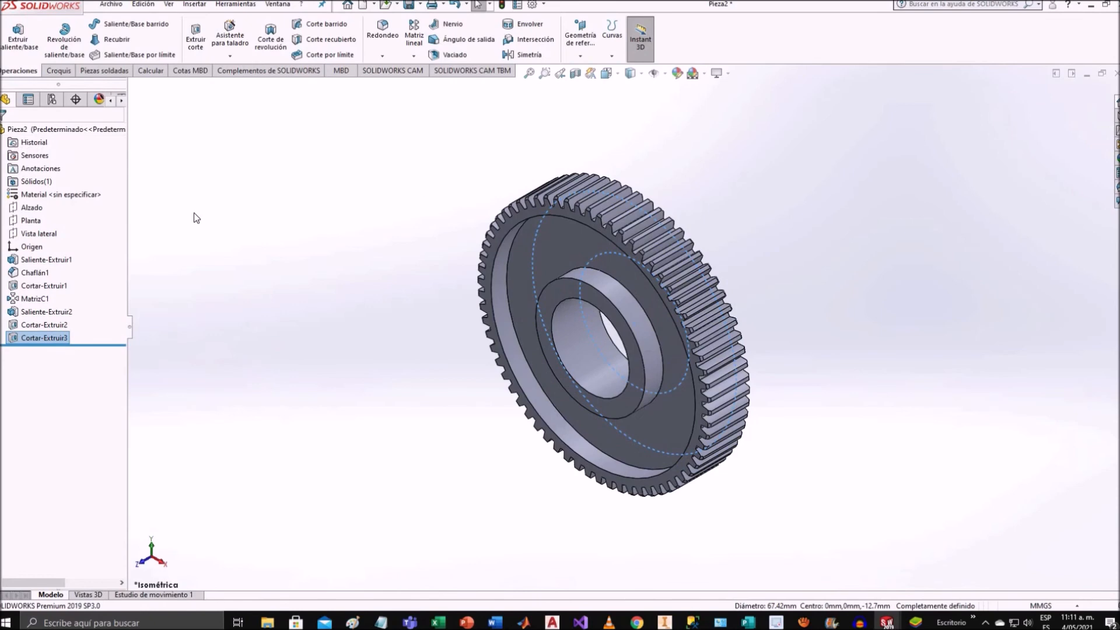
pyautogui.moveTo(294, 216); pyautogui.dragTo(310, 368, button='middle')
pyautogui.scroll(-2, 580, 350)
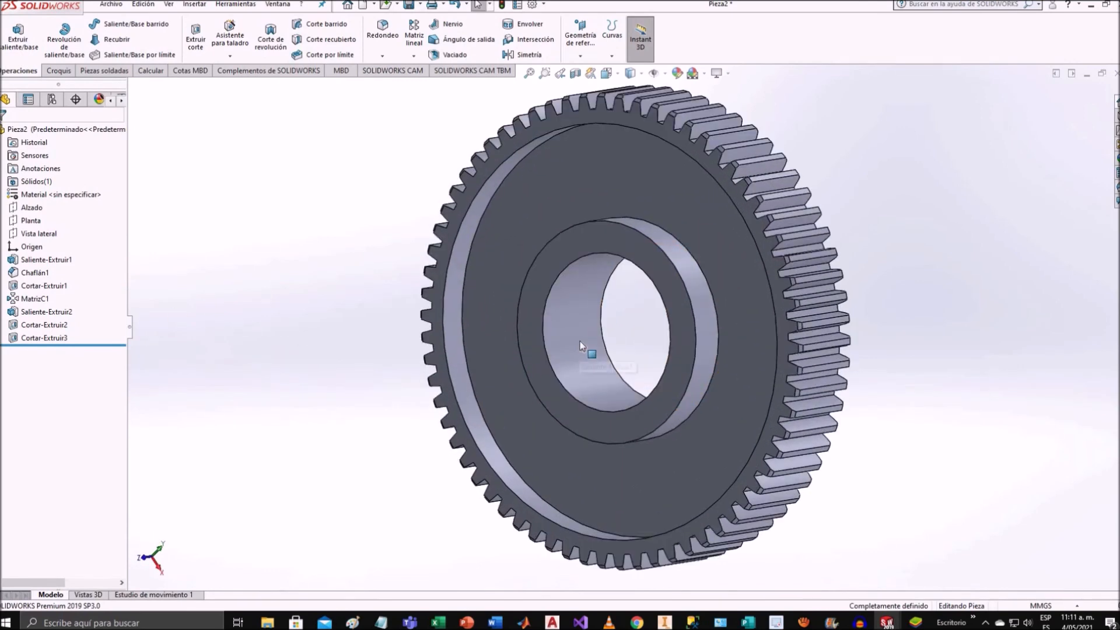
pyautogui.scroll(-2, 588, 304)
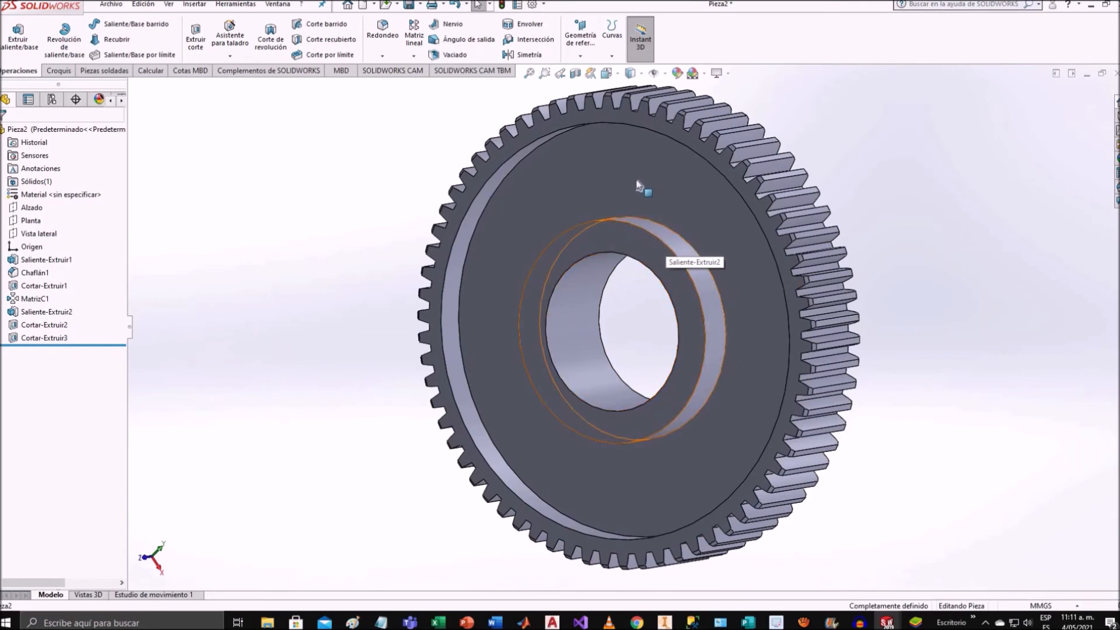
pyautogui.moveTo(645, 188); pyautogui.dragTo(607, 143, button='middle')
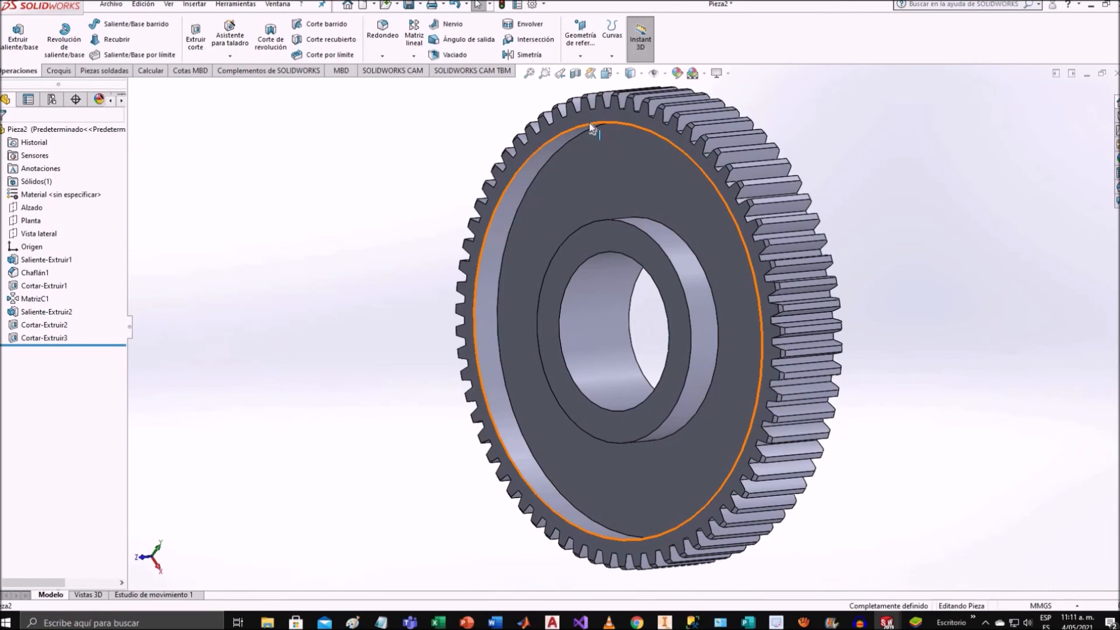
pyautogui.moveTo(594, 122); pyautogui.dragTo(610, 203, button='middle')
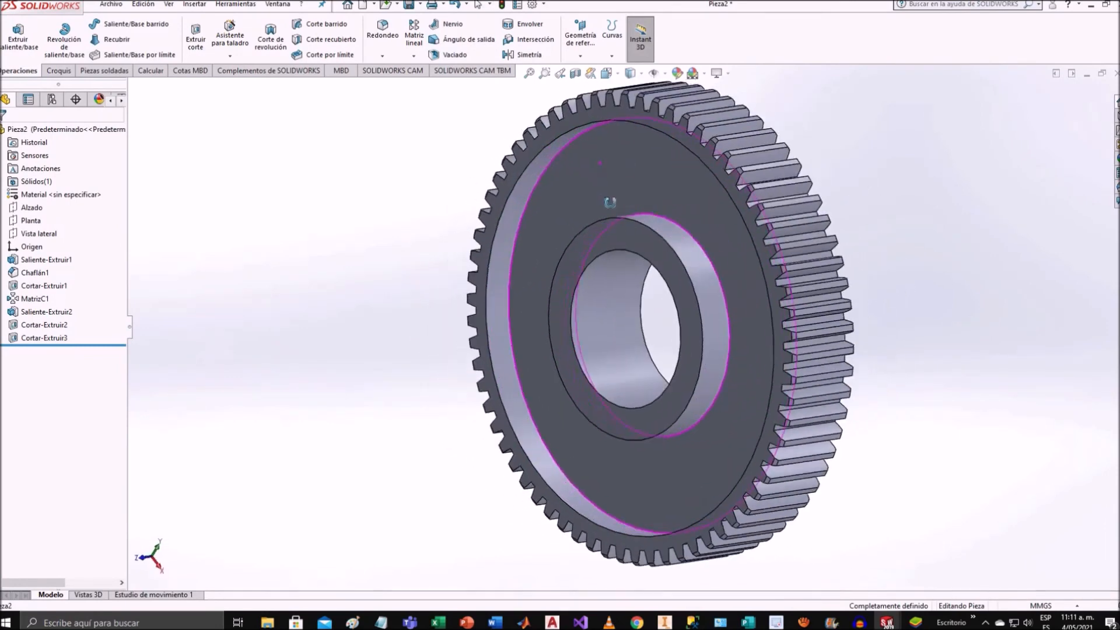
pyautogui.moveTo(680, 235); pyautogui.dragTo(707, 227, button='middle')
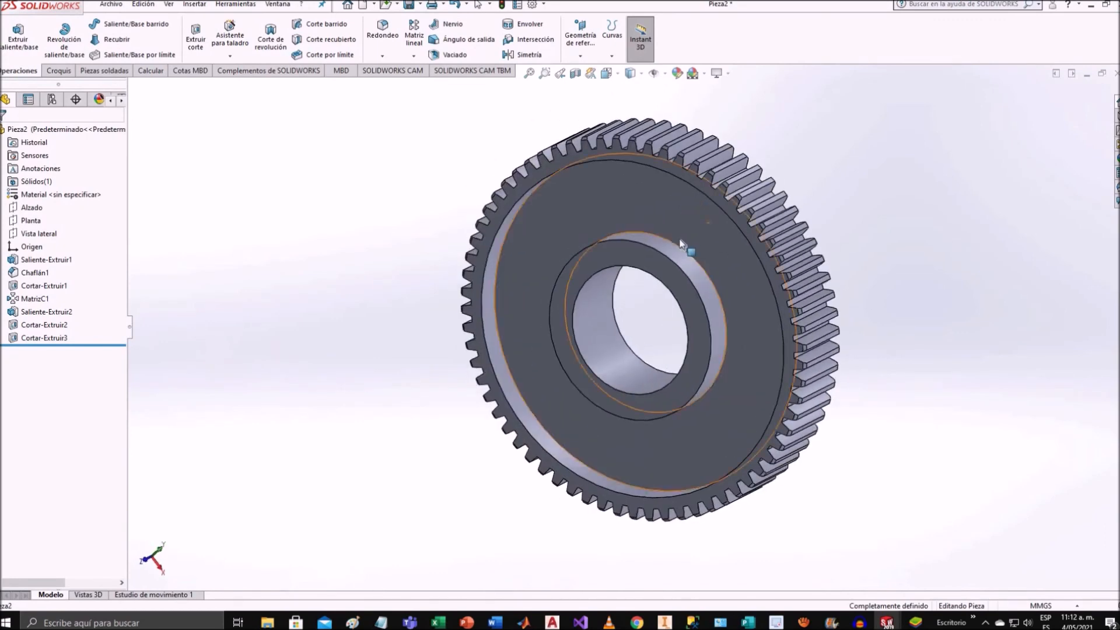
# Assign the material AISI 4340 Acero recocido from the SOLIDWORKS steel category to the gear.
pyautogui.rightClick(47, 196)
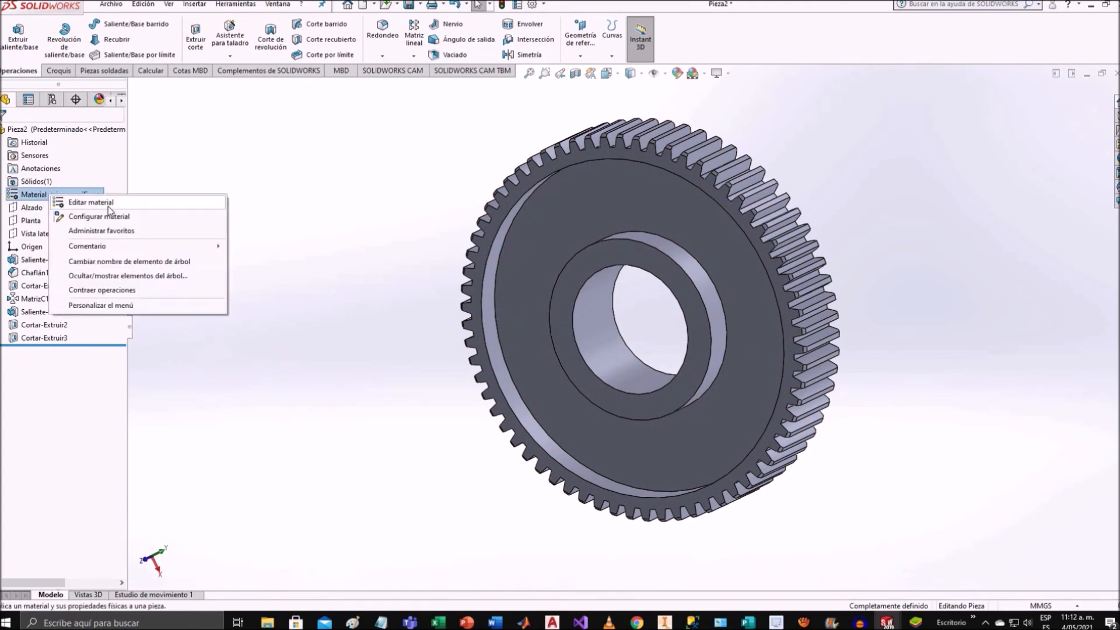
pyautogui.click(108, 204)
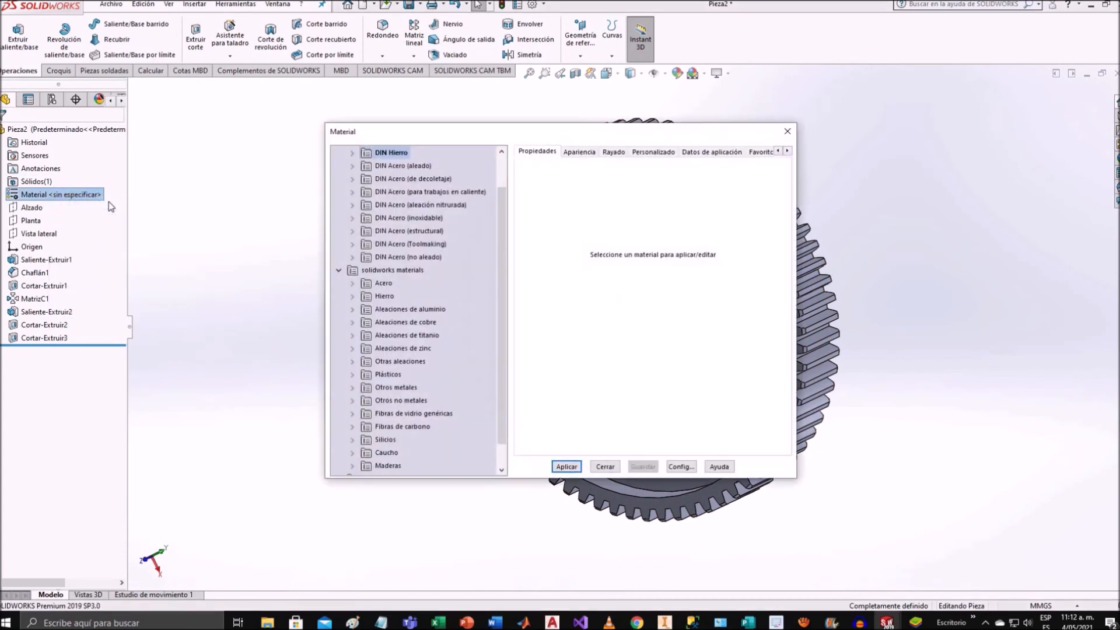
pyautogui.click(353, 284)
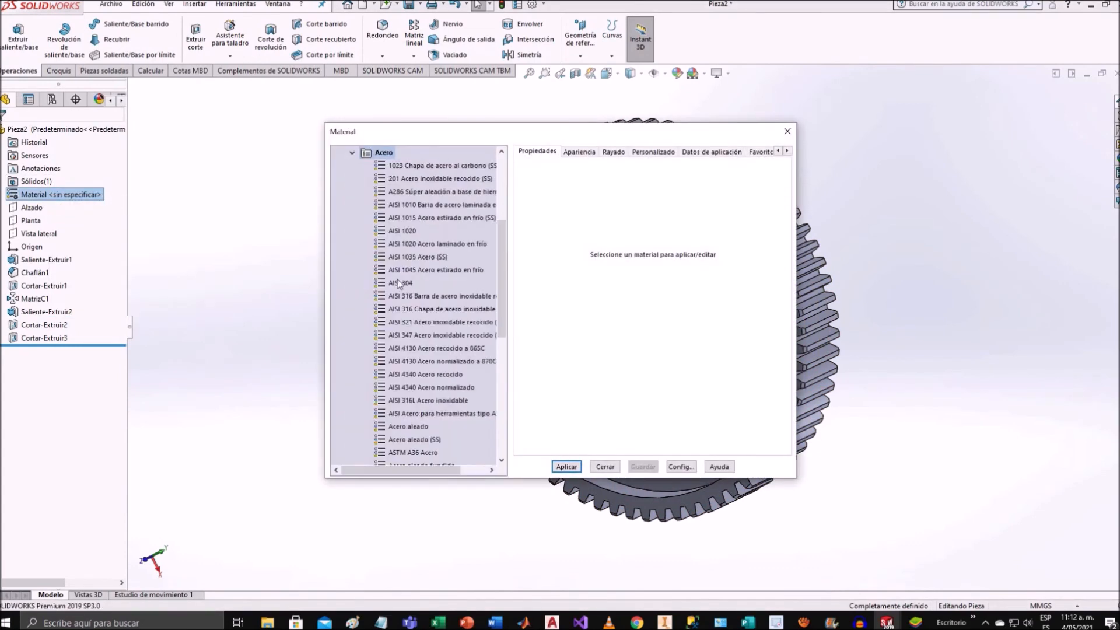
pyautogui.moveTo(502, 292); pyautogui.dragTo(505, 346)
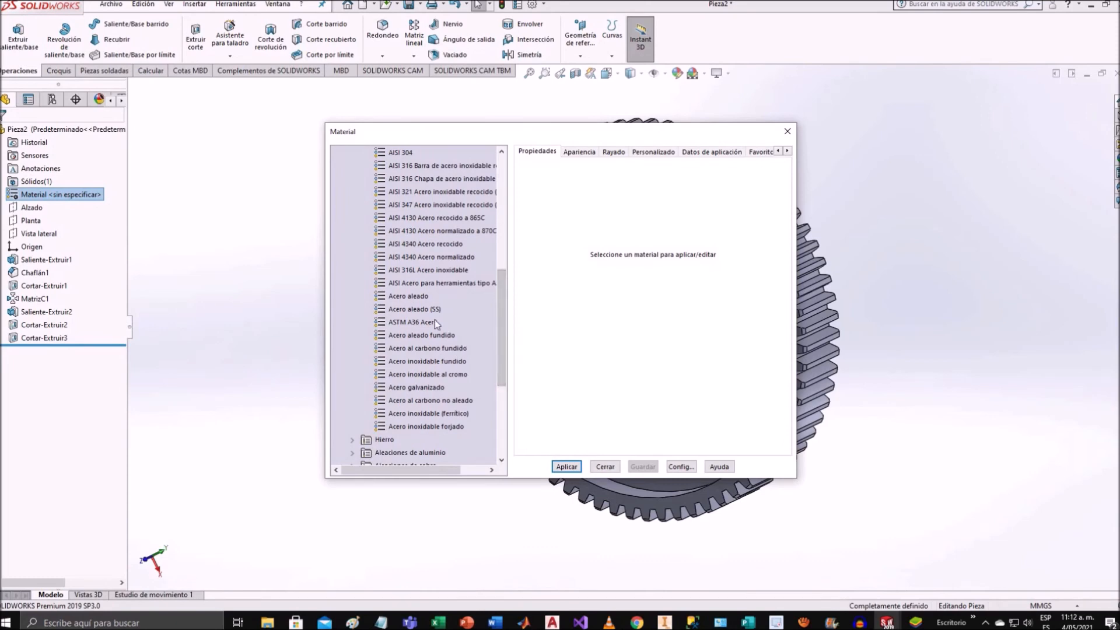
pyautogui.click(421, 246)
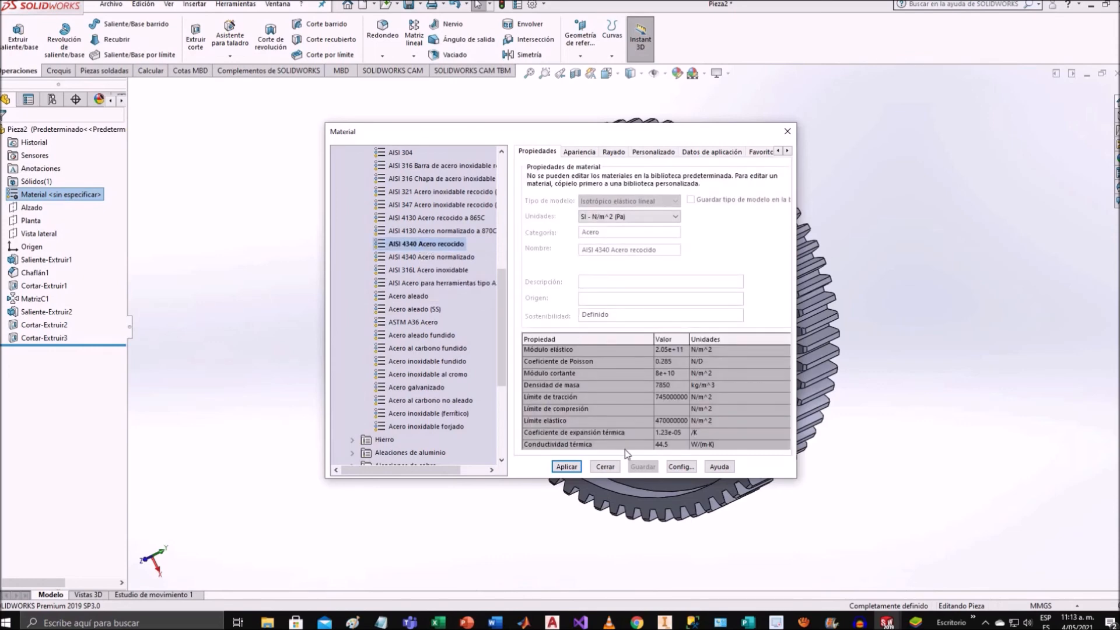
pyautogui.click(567, 467)
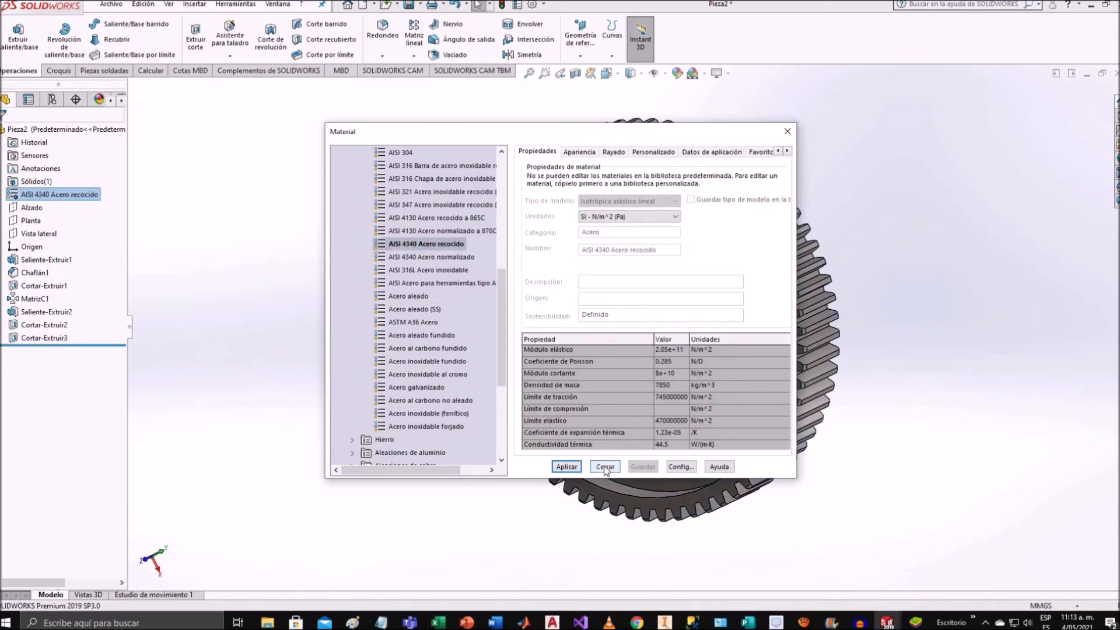
pyautogui.click(605, 468)
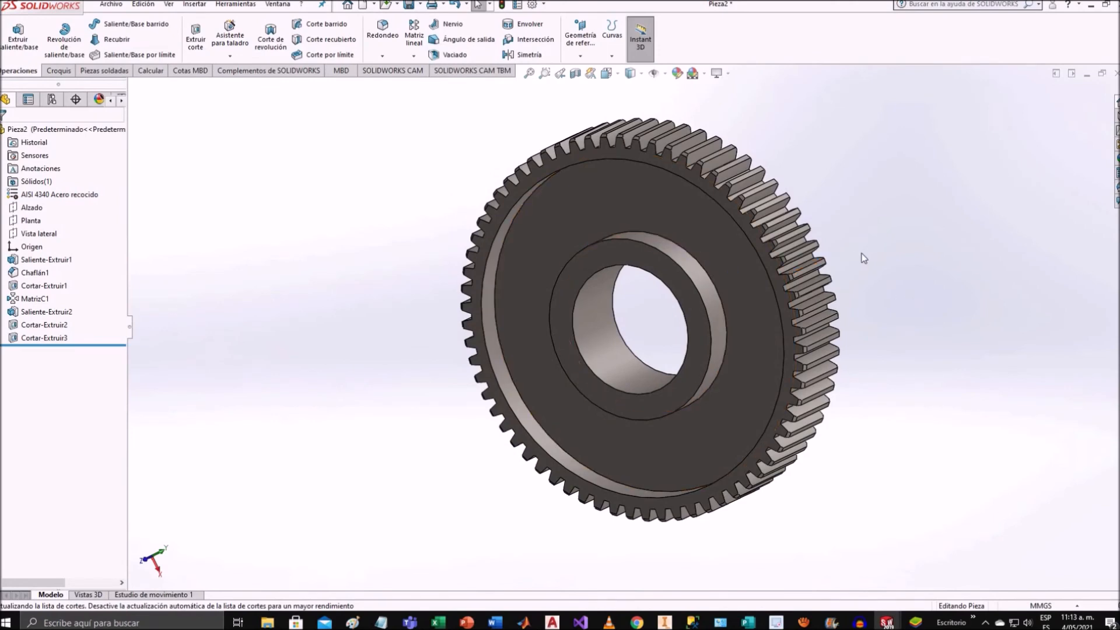
# Save the gear part as RUEDA CONDUCIDA in the CLASE 45 ENGRANAJES DE DIENTES RECTOS folder.
pyautogui.press('f')
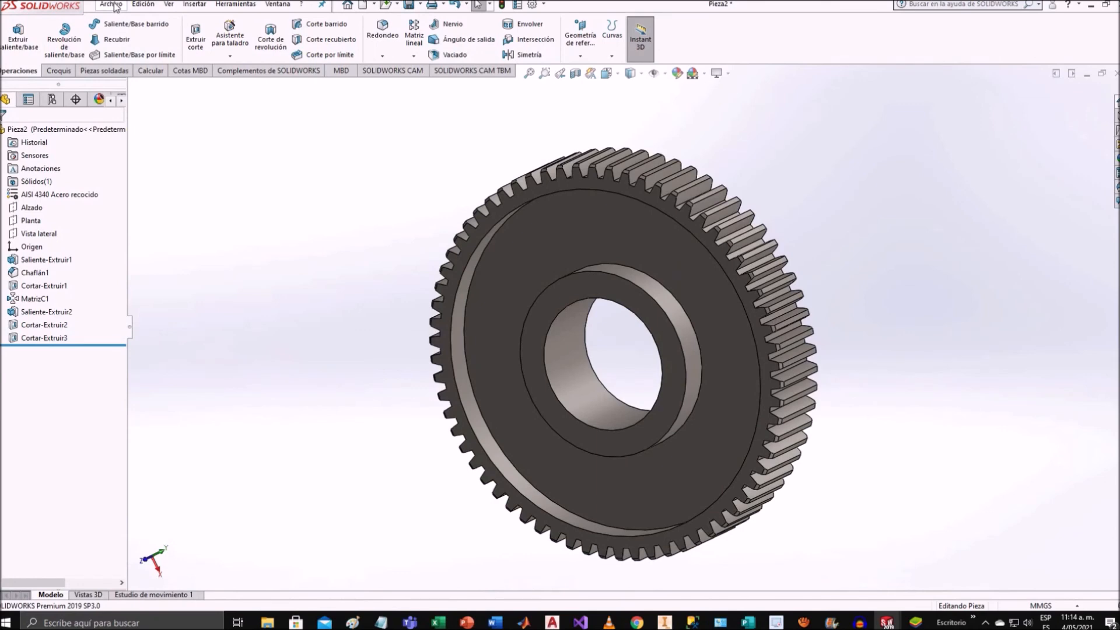
pyautogui.click(110, 4)
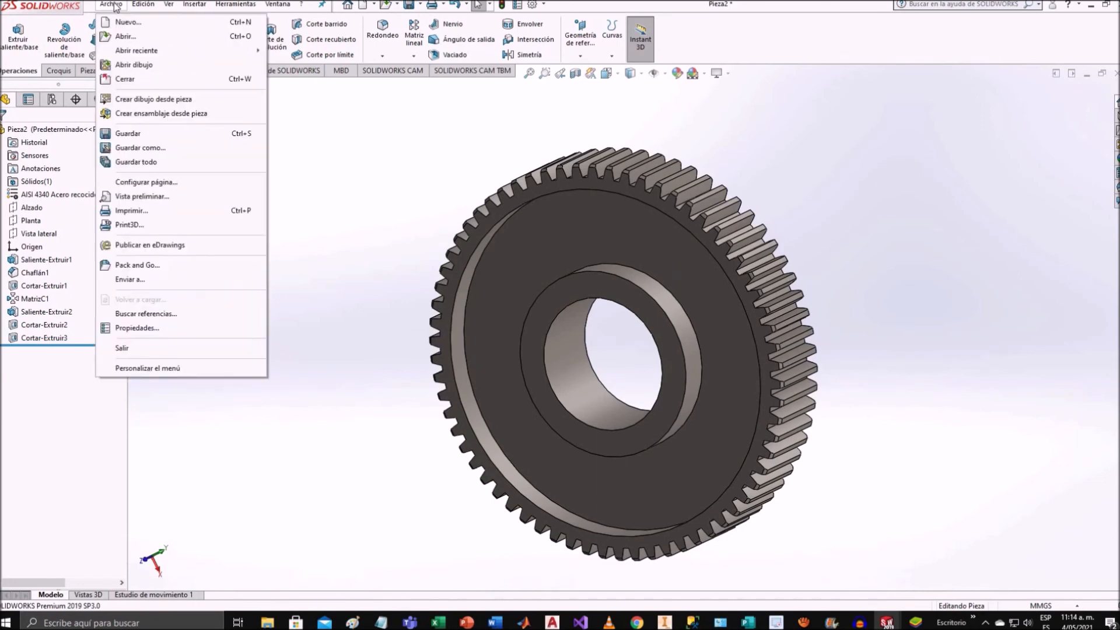
pyautogui.click(155, 147)
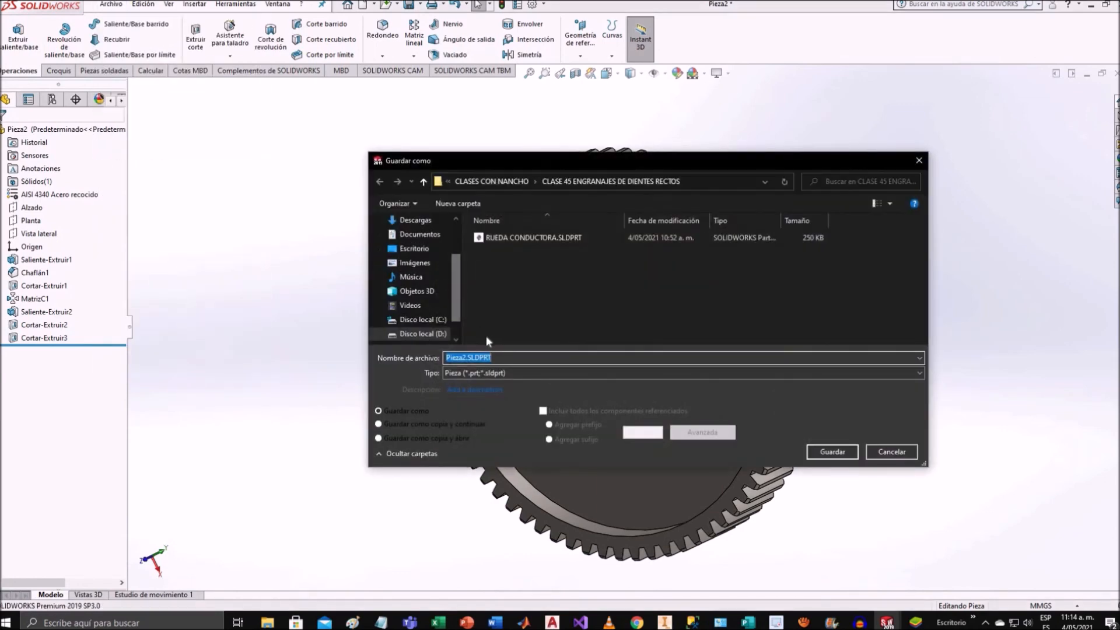
pyautogui.write('R')
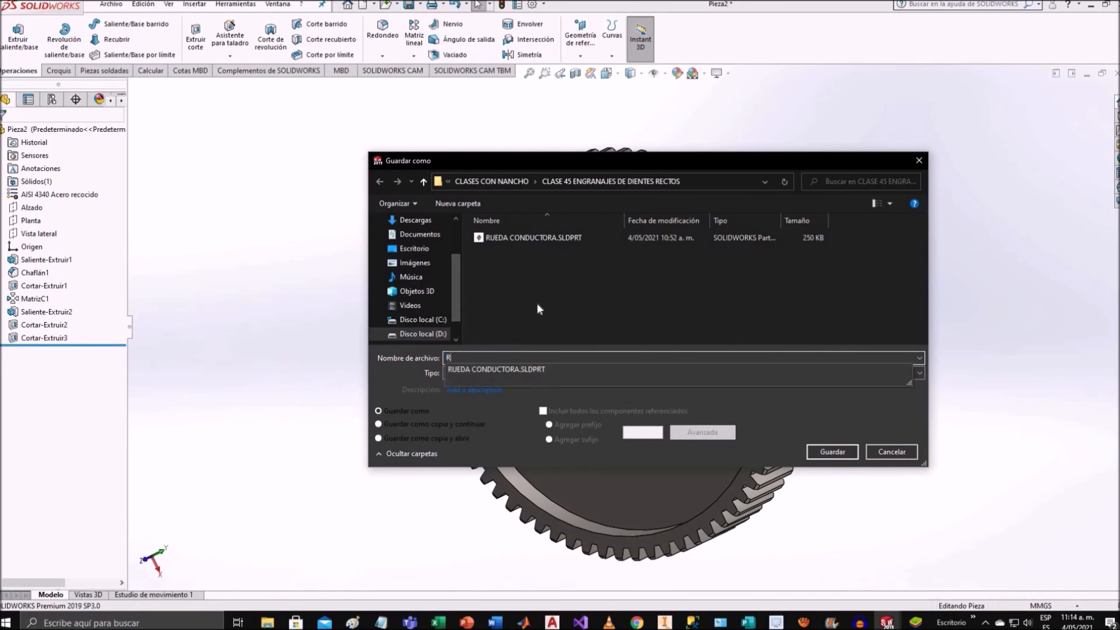
pyautogui.write('UEDA CONDUCIDA')
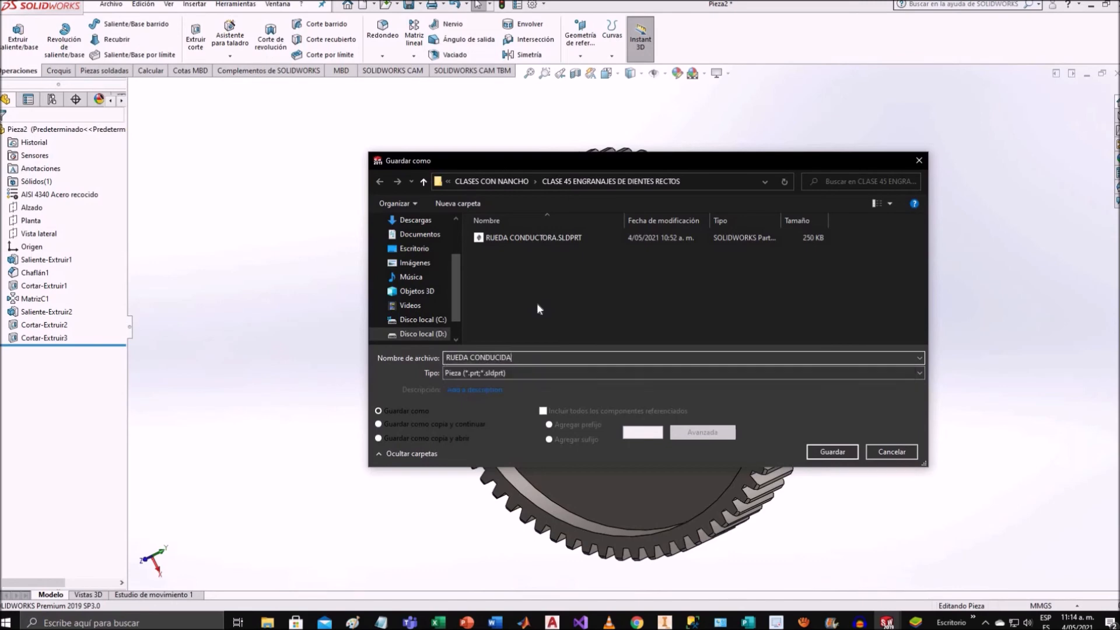
pyautogui.click(833, 453)
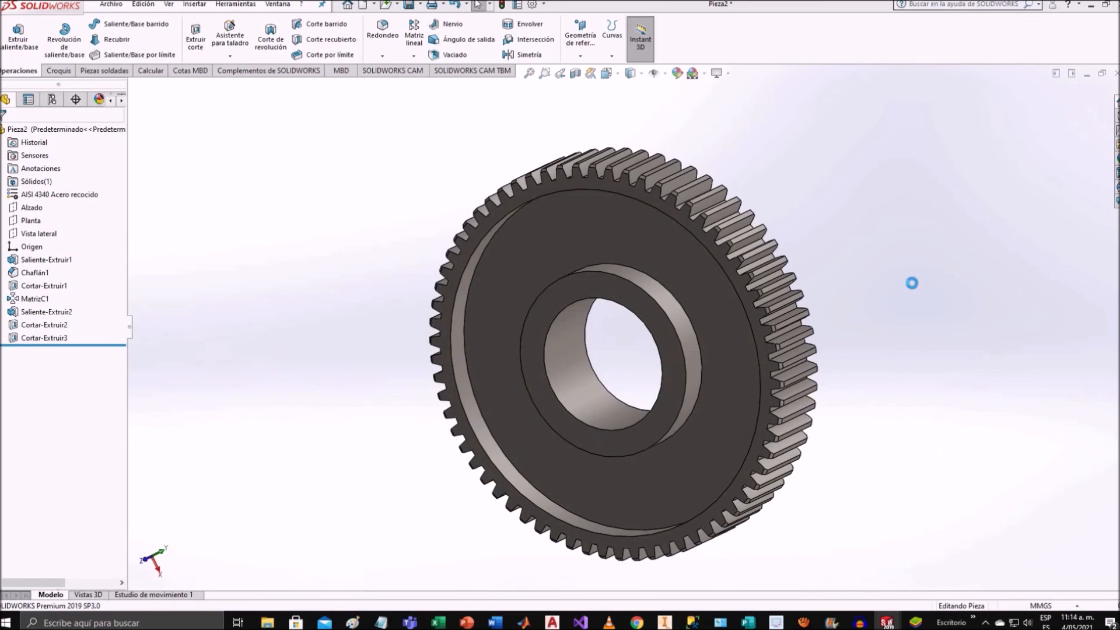